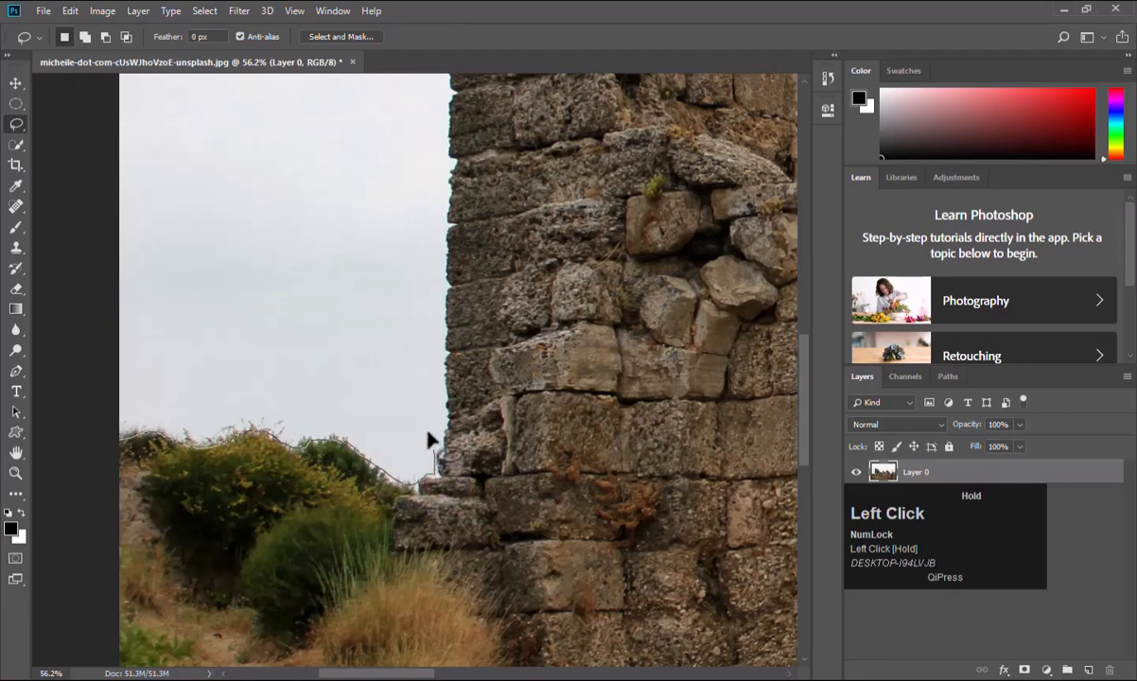
Lasso the sky area above the bushes beside the stone wall, delete it, and clear the selection.
{"action": "mouse_move", "coordinate": [427, 441]}
{"action": "left_mouse_down"}
{"action": "mouse_move", "coordinate": [89, 228]}
{"action": "mouse_move", "coordinate": [101, 241]}
{"action": "left_mouse_up"}
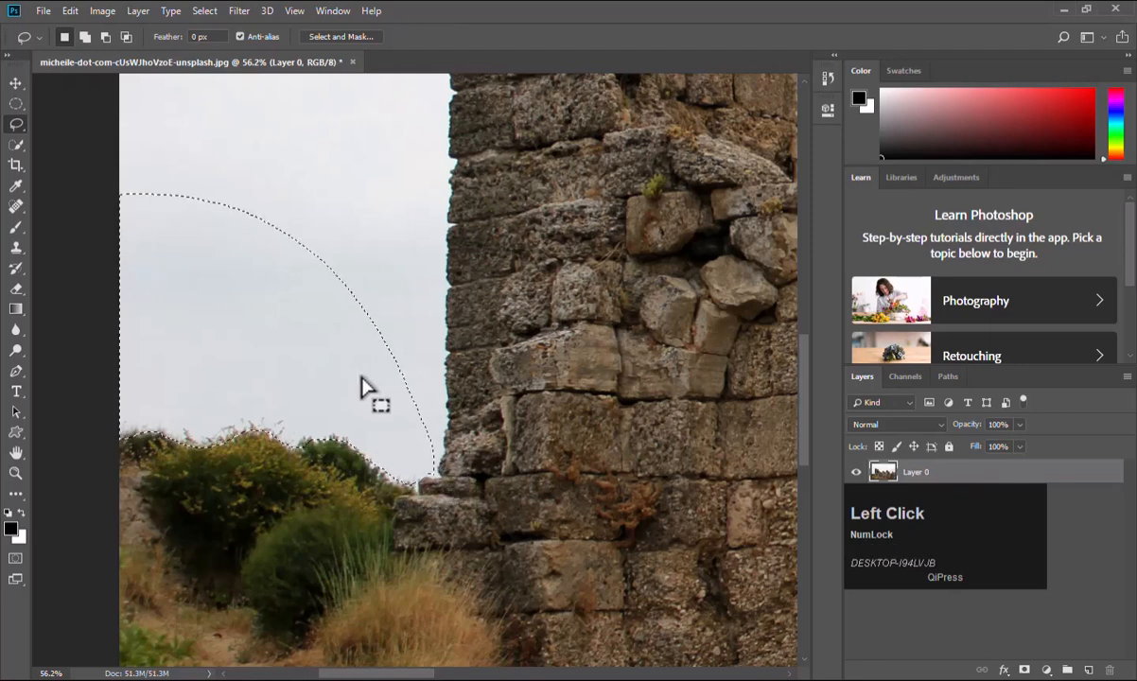
{"action": "key", "text": "Delete"}
{"action": "left_click", "coordinate": [289, 390]}
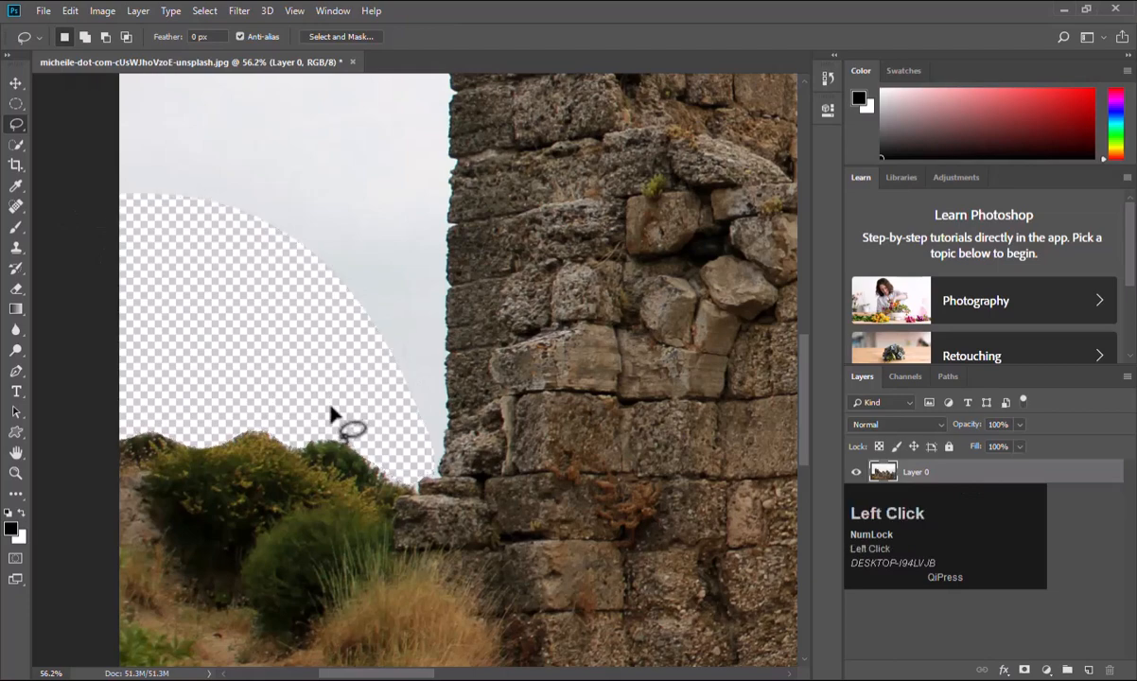
Lasso the pale sky fringe between the leaf tips on the green bush's slope toward the stones and delete it.
{"action": "scroll", "coordinate": [386, 440], "scroll_direction": "up", "scroll_amount": 5, "text": "alt"}
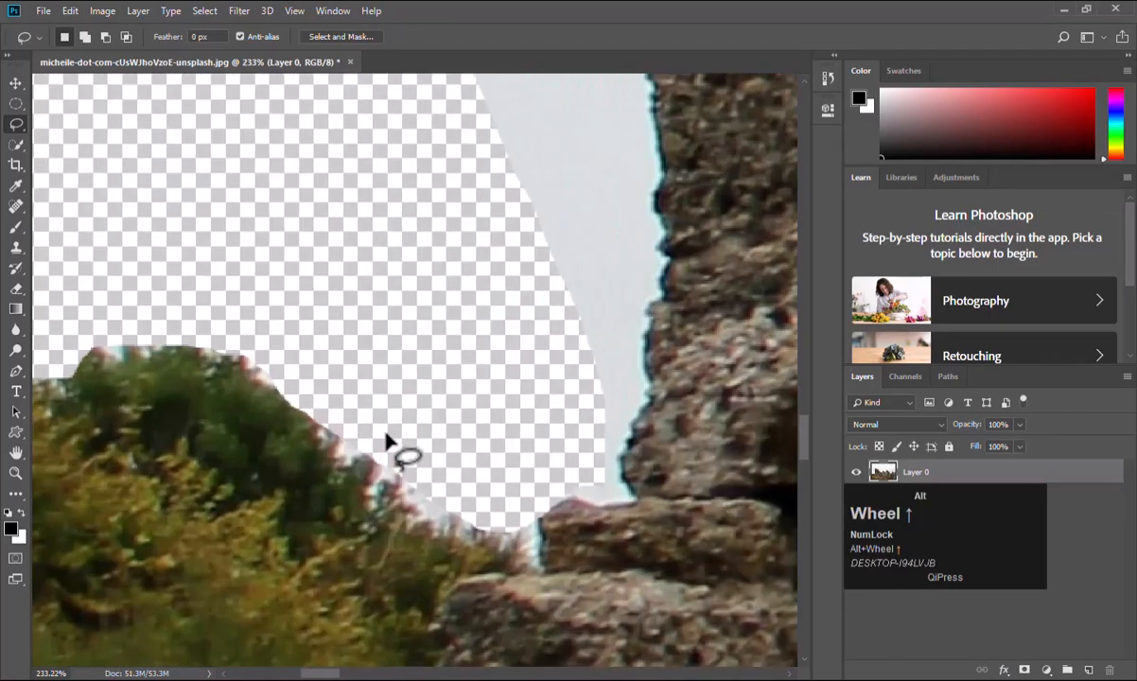
{"action": "scroll", "coordinate": [308, 398], "scroll_direction": "up", "scroll_amount": 3, "text": "alt"}
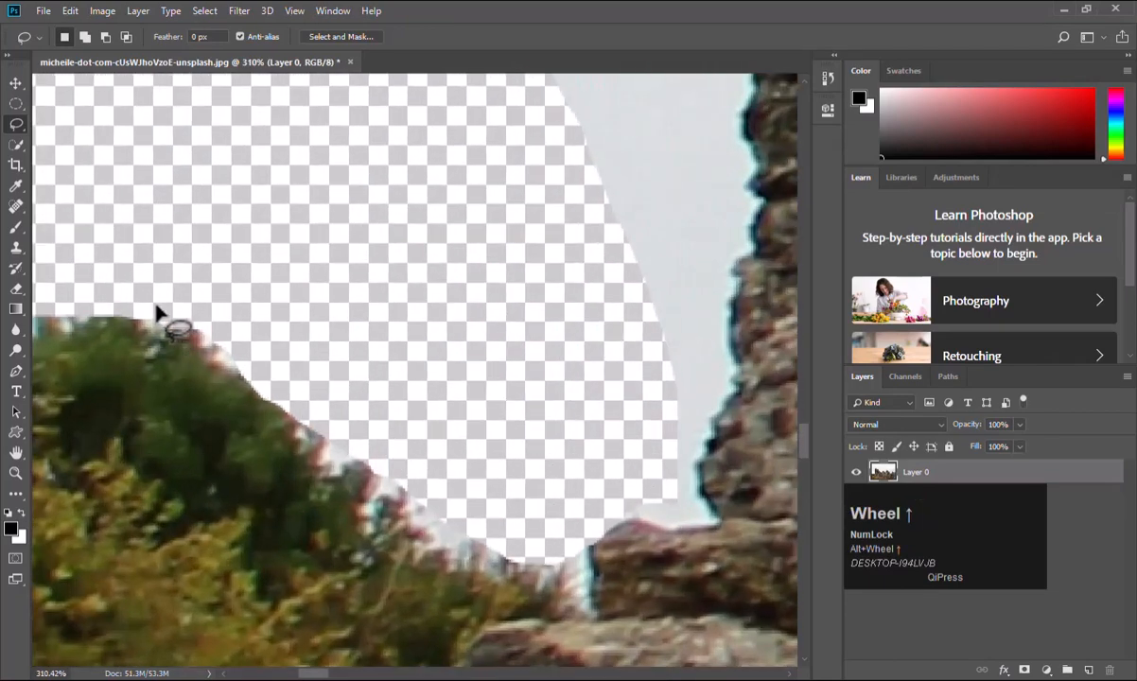
{"action": "mouse_move", "coordinate": [139, 308]}
{"action": "left_mouse_down"}
{"action": "mouse_move", "coordinate": [150, 356]}
{"action": "mouse_move", "coordinate": [177, 328]}
{"action": "mouse_move", "coordinate": [190, 331]}
{"action": "mouse_move", "coordinate": [207, 359]}
{"action": "mouse_move", "coordinate": [296, 420]}
{"action": "mouse_move", "coordinate": [298, 458]}
{"action": "mouse_move", "coordinate": [329, 441]}
{"action": "mouse_move", "coordinate": [319, 483]}
{"action": "mouse_move", "coordinate": [331, 488]}
{"action": "mouse_move", "coordinate": [364, 466]}
{"action": "mouse_move", "coordinate": [378, 484]}
{"action": "mouse_move", "coordinate": [353, 513]}
{"action": "mouse_move", "coordinate": [366, 557]}
{"action": "mouse_move", "coordinate": [381, 505]}
{"action": "mouse_move", "coordinate": [403, 504]}
{"action": "mouse_move", "coordinate": [420, 538]}
{"action": "left_mouse_up"}
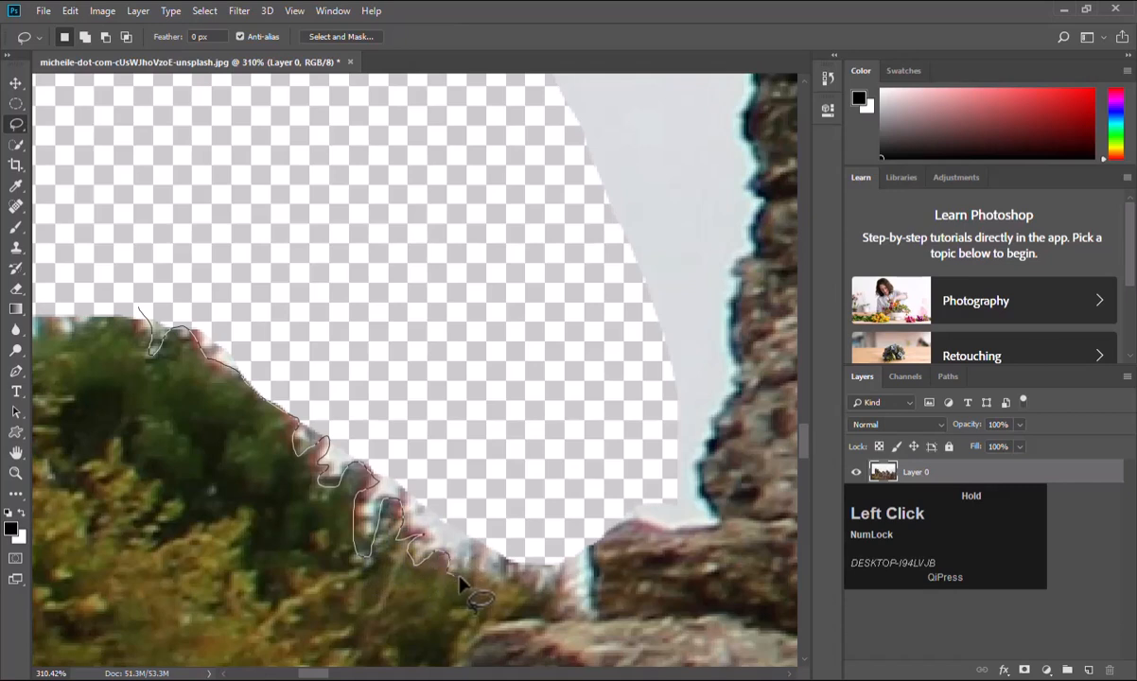
{"action": "mouse_move", "coordinate": [477, 580]}
{"action": "left_mouse_down"}
{"action": "mouse_move", "coordinate": [479, 548]}
{"action": "mouse_move", "coordinate": [481, 583]}
{"action": "mouse_move", "coordinate": [511, 566]}
{"action": "mouse_move", "coordinate": [530, 581]}
{"action": "mouse_move", "coordinate": [600, 403]}
{"action": "mouse_move", "coordinate": [443, 193]}
{"action": "mouse_move", "coordinate": [232, 254]}
{"action": "mouse_move", "coordinate": [165, 298]}
{"action": "mouse_move", "coordinate": [125, 301]}
{"action": "left_mouse_up"}
{"action": "key", "text": "Delete"}
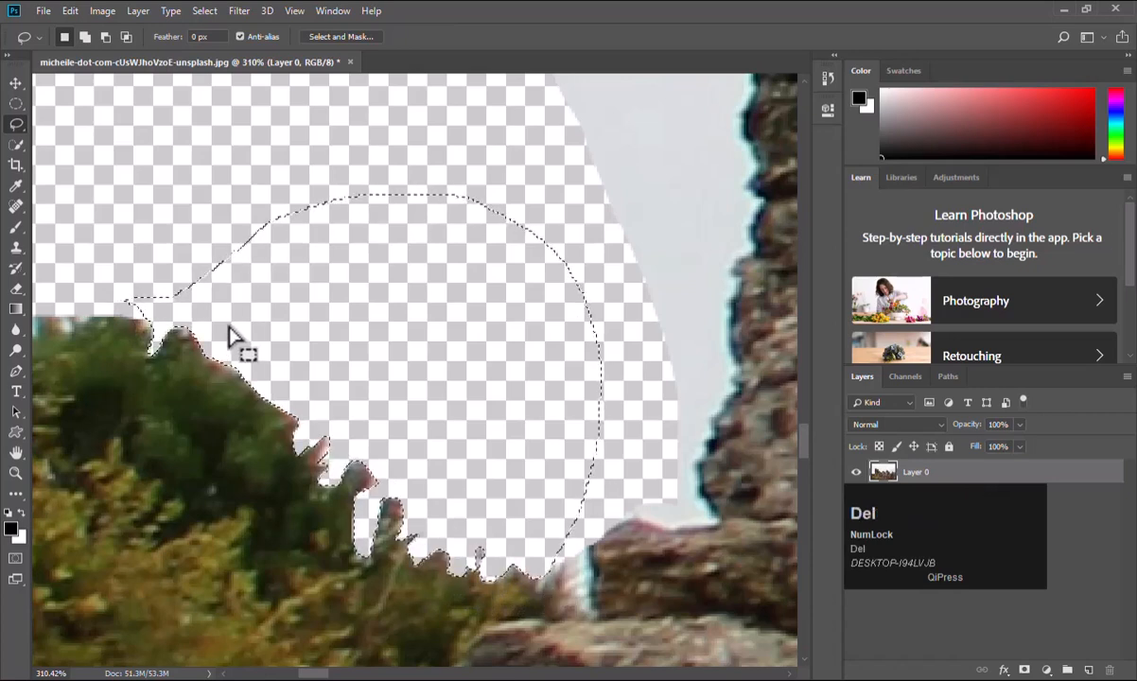
{"action": "left_click", "coordinate": [186, 405]}
Lasso the leftover sky fringe along the tops of the yellow bush and the adjoining green bush, and delete it.
{"action": "key", "text": "space"}
{"action": "left_click_drag", "start_coordinate": [186, 405], "coordinate": [662, 438]}
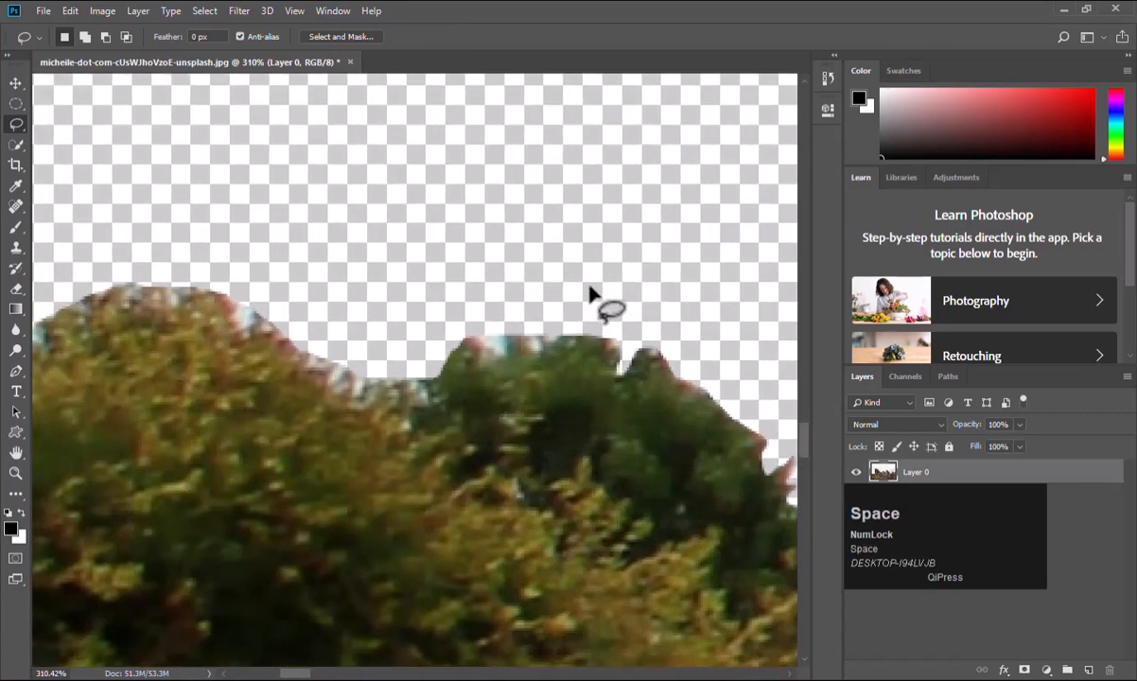
{"action": "mouse_move", "coordinate": [595, 272]}
{"action": "left_mouse_down"}
{"action": "mouse_move", "coordinate": [551, 344]}
{"action": "mouse_move", "coordinate": [496, 360]}
{"action": "mouse_move", "coordinate": [453, 329]}
{"action": "mouse_move", "coordinate": [422, 394]}
{"action": "mouse_move", "coordinate": [373, 378]}
{"action": "mouse_move", "coordinate": [357, 395]}
{"action": "mouse_move", "coordinate": [342, 368]}
{"action": "mouse_move", "coordinate": [325, 387]}
{"action": "mouse_move", "coordinate": [337, 363]}
{"action": "mouse_move", "coordinate": [305, 367]}
{"action": "mouse_move", "coordinate": [319, 348]}
{"action": "mouse_move", "coordinate": [299, 318]}
{"action": "mouse_move", "coordinate": [258, 314]}
{"action": "mouse_move", "coordinate": [249, 342]}
{"action": "mouse_move", "coordinate": [229, 314]}
{"action": "mouse_move", "coordinate": [242, 301]}
{"action": "mouse_move", "coordinate": [229, 286]}
{"action": "mouse_move", "coordinate": [163, 296]}
{"action": "left_mouse_up"}
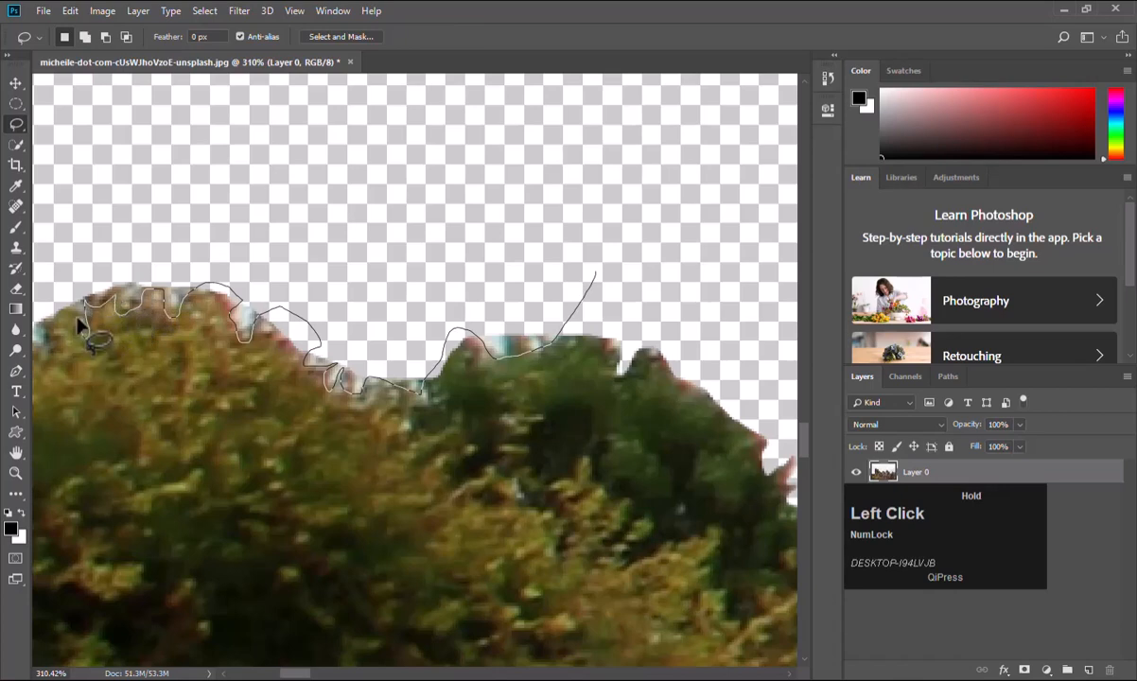
{"action": "key", "text": "space"}
{"action": "mouse_move", "coordinate": [44, 352]}
{"action": "left_mouse_down"}
{"action": "mouse_move", "coordinate": [229, 376]}
{"action": "mouse_move", "coordinate": [204, 360]}
{"action": "mouse_move", "coordinate": [203, 308]}
{"action": "mouse_move", "coordinate": [315, 264]}
{"action": "mouse_move", "coordinate": [540, 225]}
{"action": "mouse_move", "coordinate": [616, 178]}
{"action": "mouse_move", "coordinate": [647, 109]}
{"action": "mouse_move", "coordinate": [686, 101]}
{"action": "left_mouse_up"}
{"action": "key", "text": "space"}
{"action": "mouse_move", "coordinate": [632, 369]}
{"action": "left_mouse_down"}
{"action": "mouse_move", "coordinate": [378, 350]}
{"action": "mouse_move", "coordinate": [398, 356]}
{"action": "left_mouse_up"}
{"action": "key", "text": "Delete"}
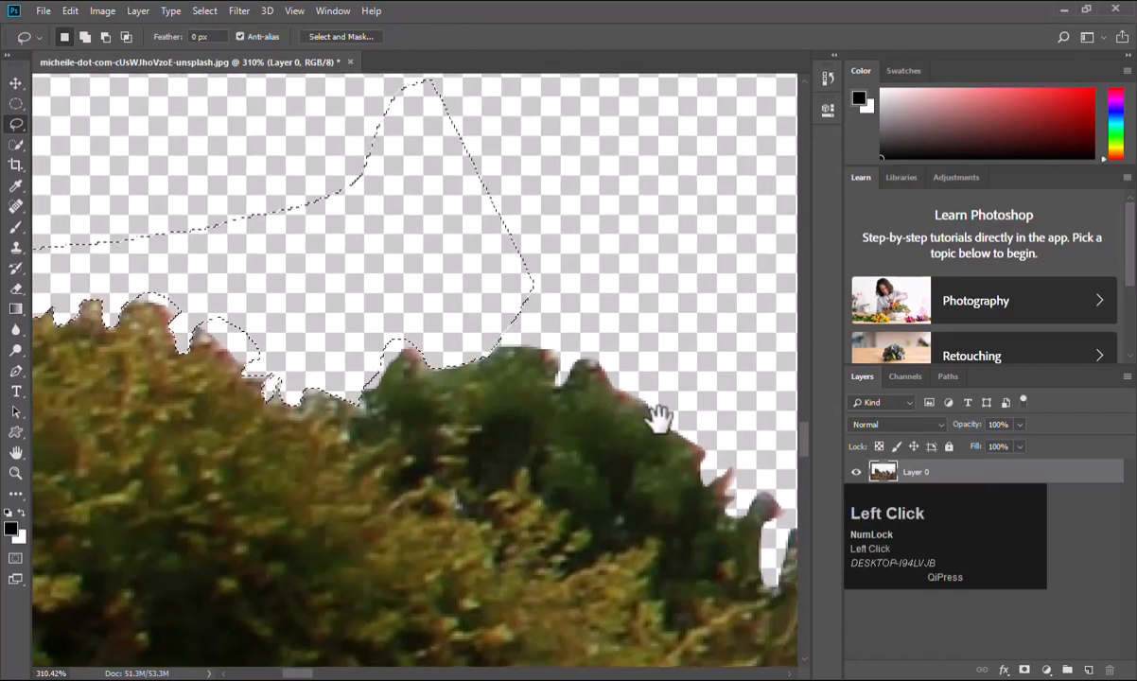
Lasso the sky in the gap between the bush and stone ledge and along the wall's base, and delete it.
{"action": "mouse_move", "coordinate": [659, 417]}
{"action": "left_mouse_down"}
{"action": "mouse_move", "coordinate": [299, 300]}
{"action": "mouse_move", "coordinate": [228, 305]}
{"action": "left_mouse_up"}
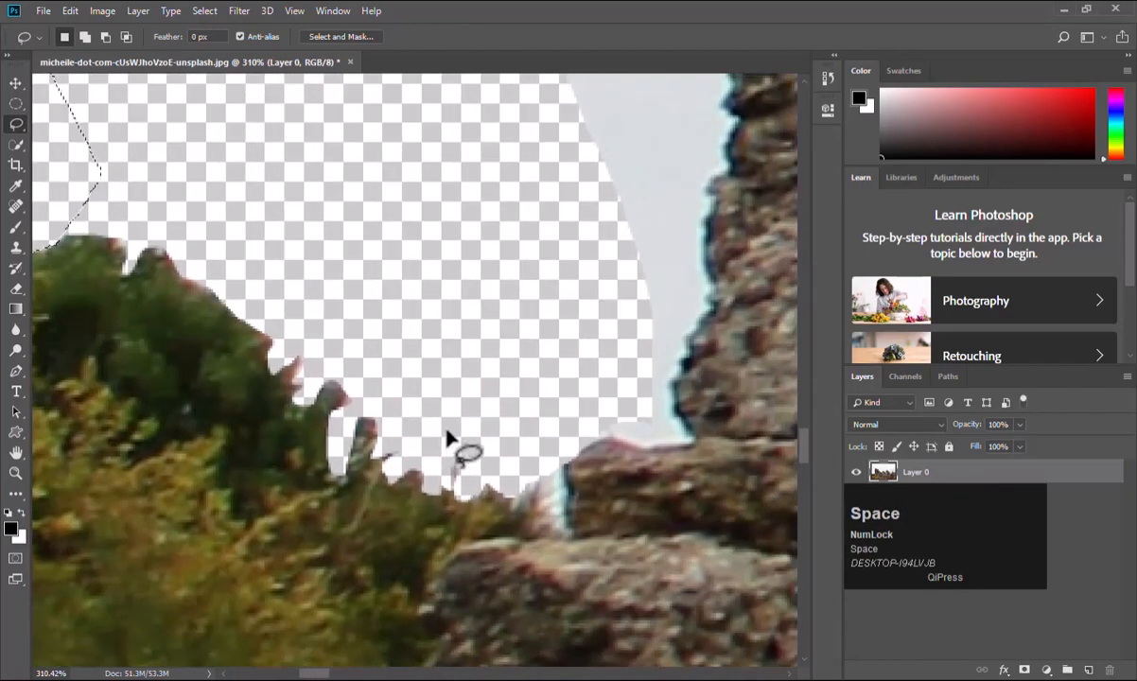
{"action": "left_click", "coordinate": [504, 462]}
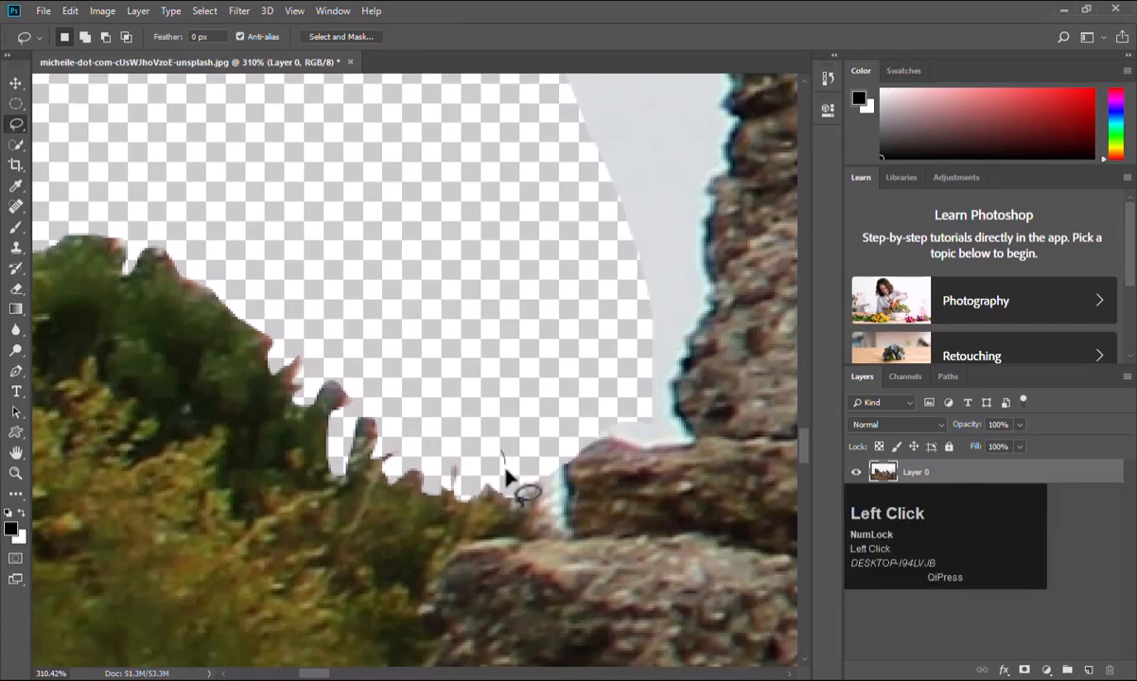
{"action": "mouse_move", "coordinate": [505, 469]}
{"action": "left_mouse_down"}
{"action": "mouse_move", "coordinate": [509, 514]}
{"action": "mouse_move", "coordinate": [537, 491]}
{"action": "mouse_move", "coordinate": [532, 533]}
{"action": "mouse_move", "coordinate": [572, 538]}
{"action": "mouse_move", "coordinate": [562, 452]}
{"action": "mouse_move", "coordinate": [573, 425]}
{"action": "mouse_move", "coordinate": [646, 452]}
{"action": "mouse_move", "coordinate": [696, 452]}
{"action": "mouse_move", "coordinate": [687, 418]}
{"action": "left_mouse_up"}
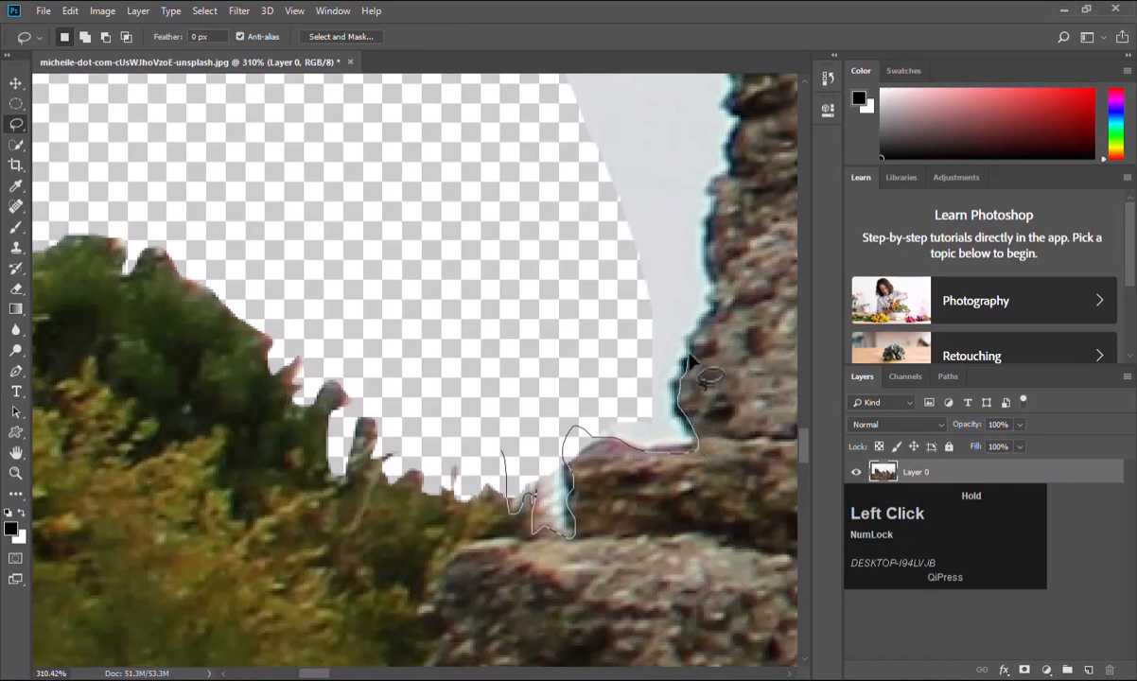
{"action": "left_click_drag", "start_coordinate": [700, 327], "coordinate": [719, 307]}
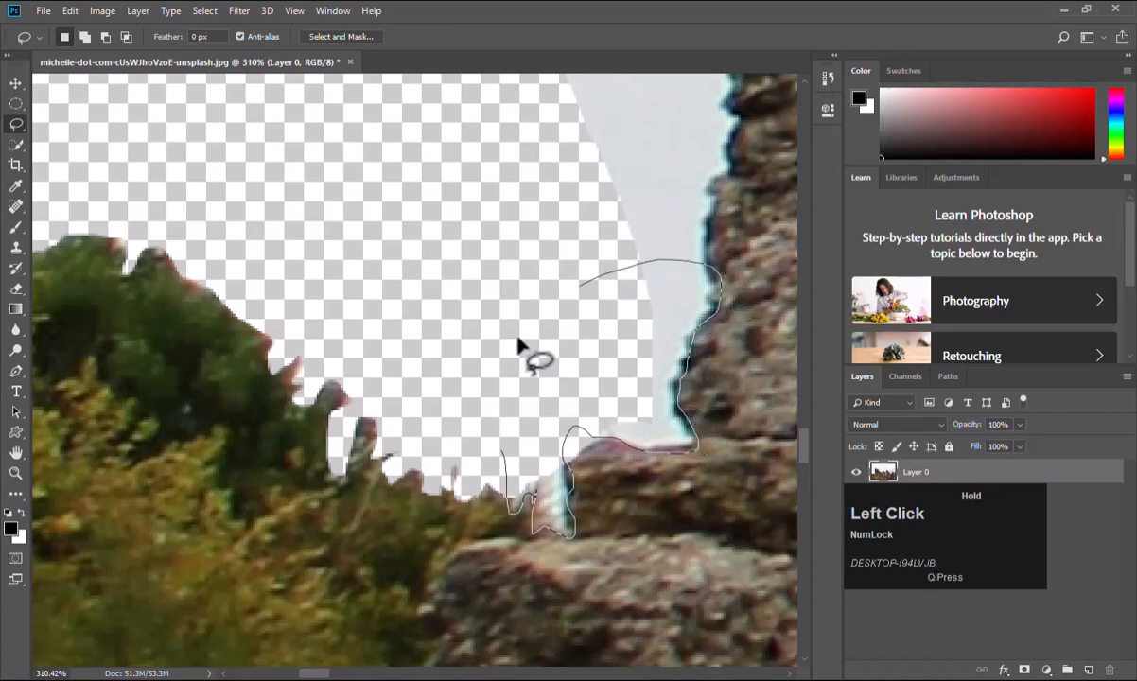
{"action": "mouse_move", "coordinate": [518, 345]}
{"action": "left_mouse_down"}
{"action": "mouse_move", "coordinate": [496, 407]}
{"action": "mouse_move", "coordinate": [509, 466]}
{"action": "left_mouse_up"}
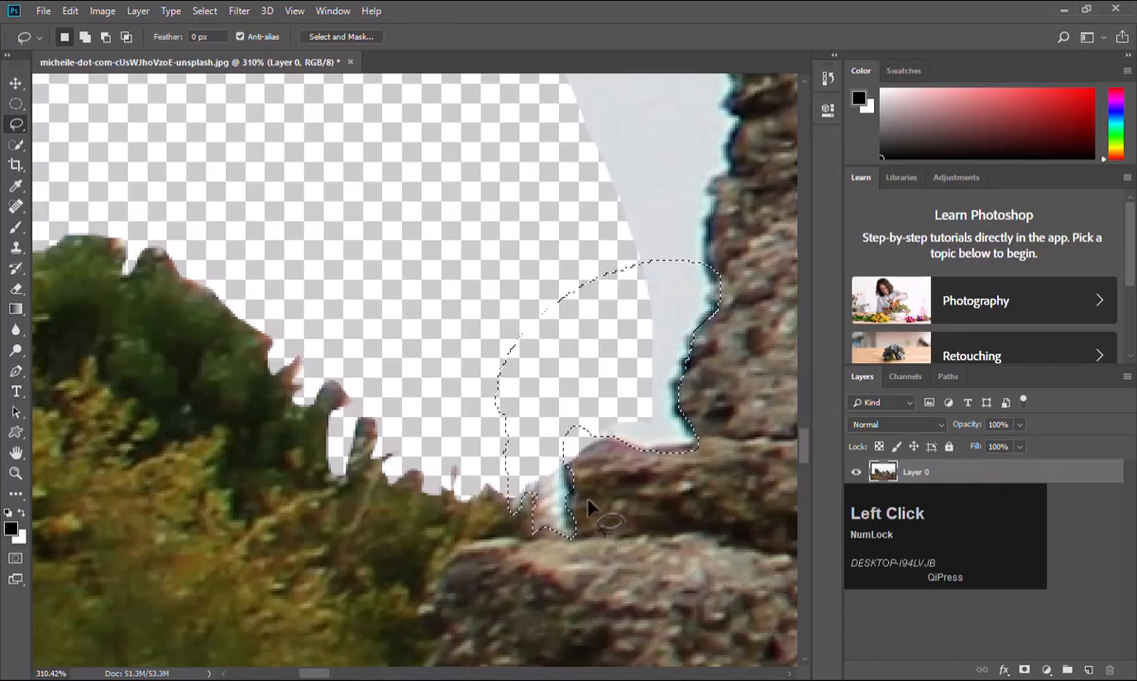
{"action": "key", "text": "Delete"}
Lasso the sky and cyan fringe along the first stretch of wall edge above the cleared base, and delete them.
{"action": "left_click_drag", "start_coordinate": [584, 203], "coordinate": [283, 446]}
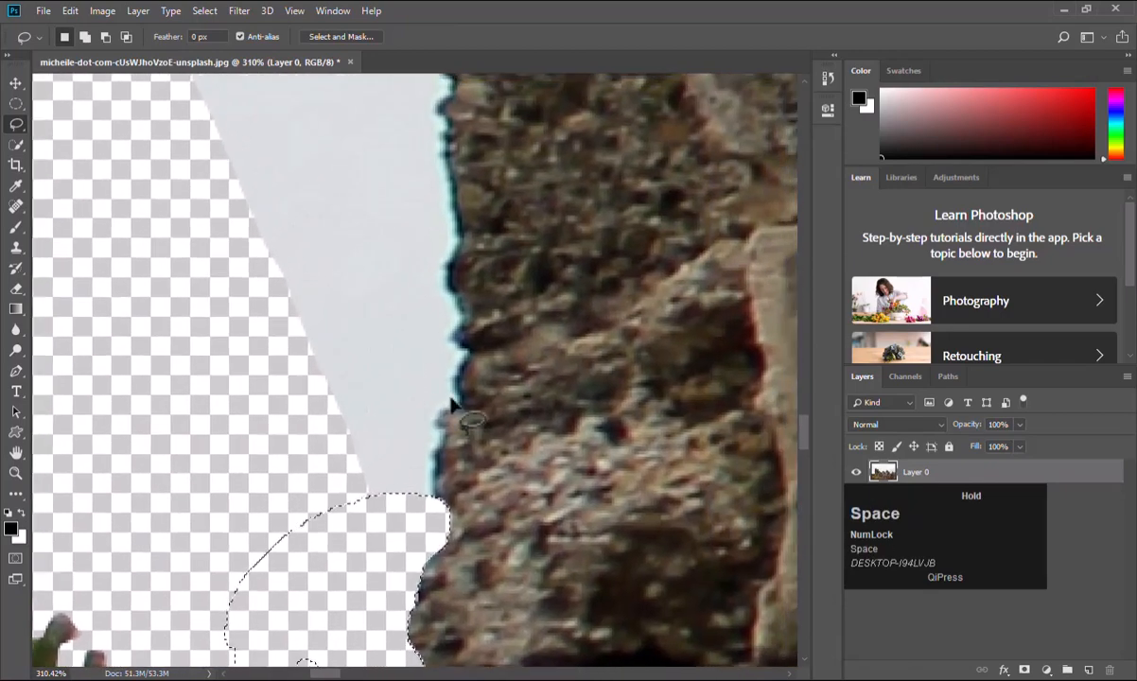
{"action": "left_click", "coordinate": [222, 513]}
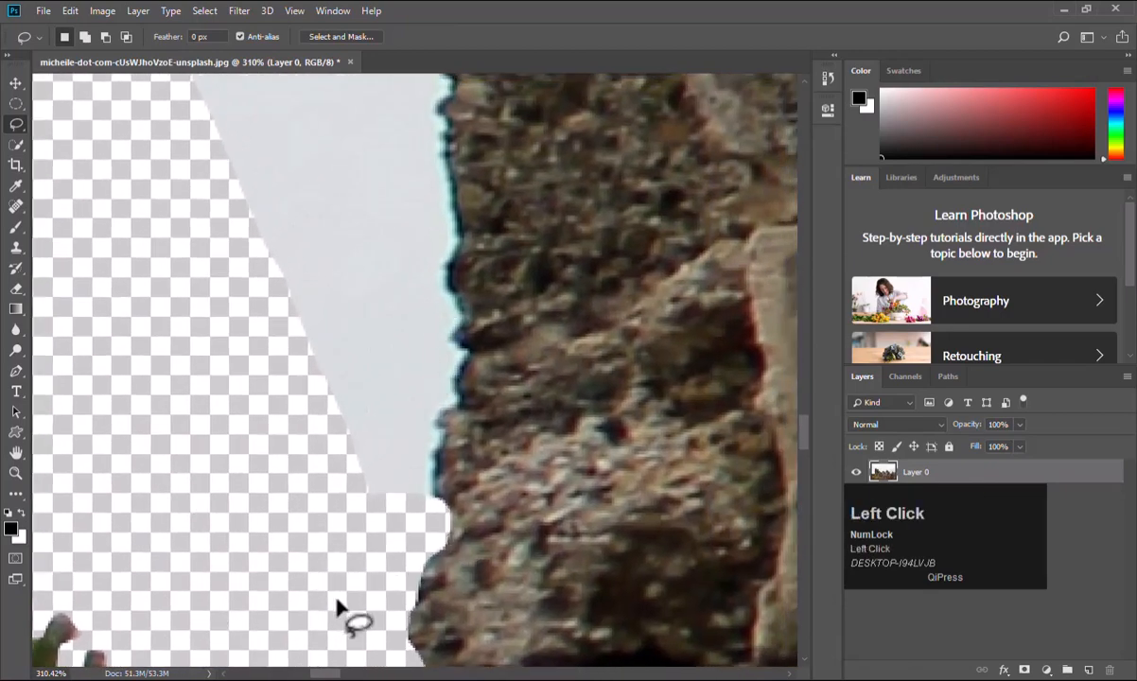
{"action": "left_click_drag", "start_coordinate": [375, 640], "coordinate": [426, 582]}
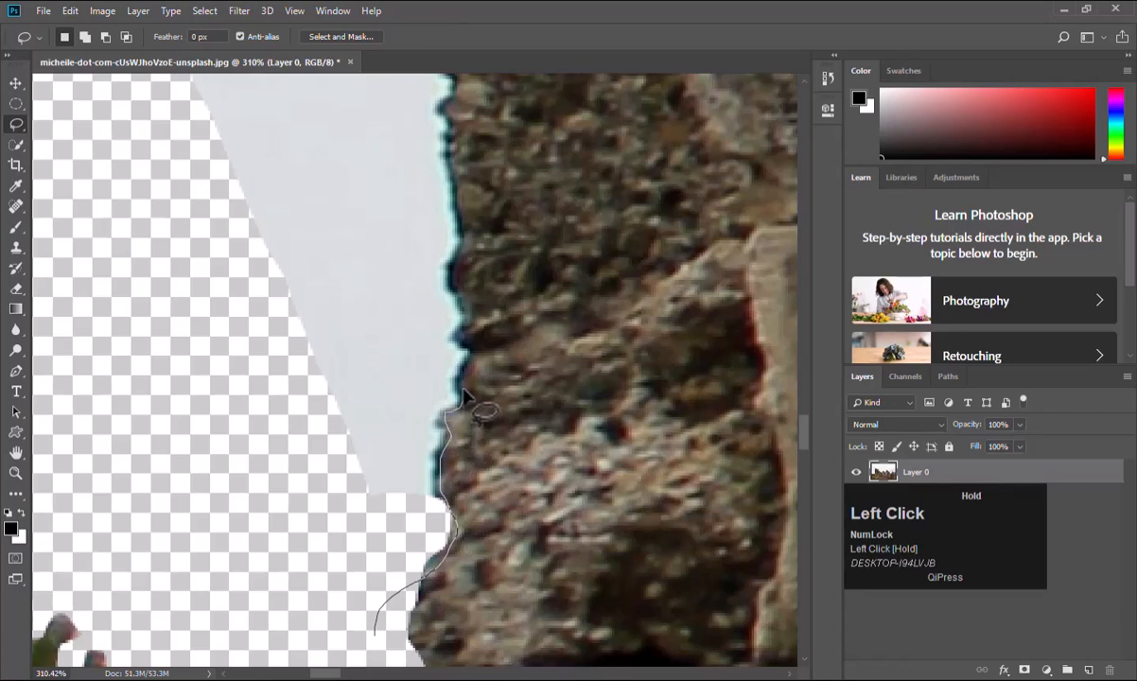
{"action": "left_click_drag", "start_coordinate": [462, 394], "coordinate": [476, 346]}
{"action": "mouse_move", "coordinate": [463, 301]}
{"action": "left_mouse_down"}
{"action": "mouse_move", "coordinate": [465, 203]}
{"action": "mouse_move", "coordinate": [452, 111]}
{"action": "mouse_move", "coordinate": [361, 102]}
{"action": "mouse_move", "coordinate": [147, 149]}
{"action": "mouse_move", "coordinate": [67, 266]}
{"action": "mouse_move", "coordinate": [78, 315]}
{"action": "left_mouse_up"}
{"action": "left_click_drag", "start_coordinate": [440, 334], "coordinate": [444, 431]}
{"action": "key", "text": "Delete"}
Continue up the wall, lassoing the sky and fringe around the small notch and the straight edge above it, and delete them.
{"action": "left_click_drag", "start_coordinate": [545, 398], "coordinate": [591, 627]}
{"action": "left_click", "coordinate": [144, 537]}
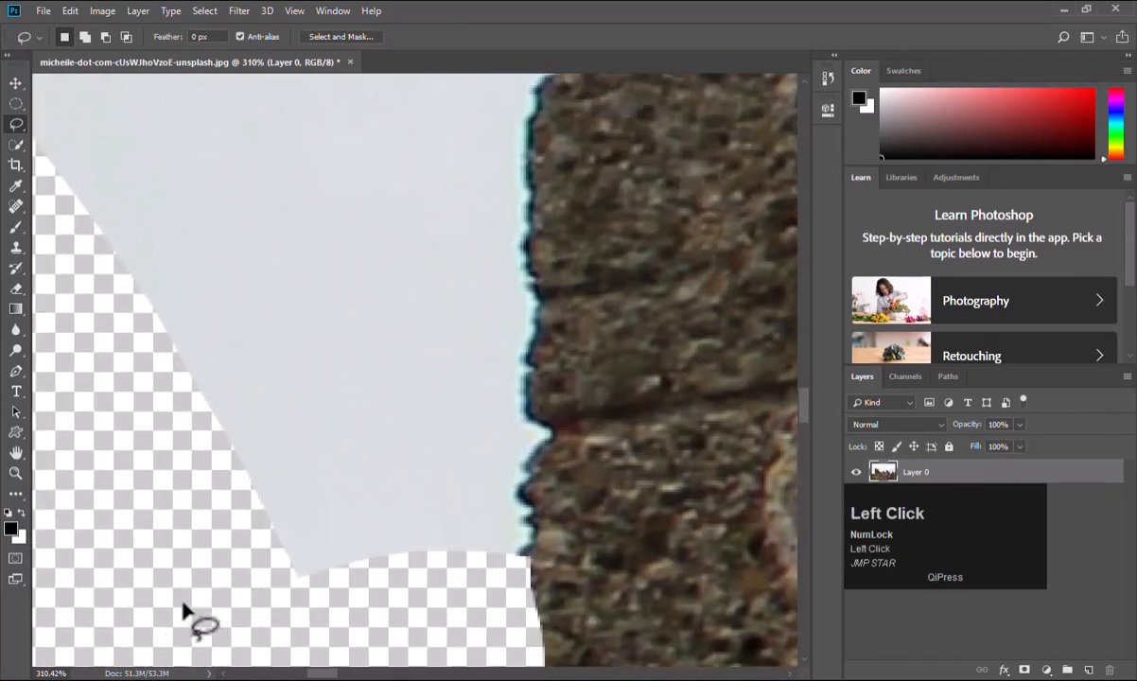
{"action": "mouse_move", "coordinate": [183, 605]}
{"action": "left_mouse_down"}
{"action": "mouse_move", "coordinate": [436, 647]}
{"action": "mouse_move", "coordinate": [515, 589]}
{"action": "mouse_move", "coordinate": [528, 560]}
{"action": "left_mouse_up"}
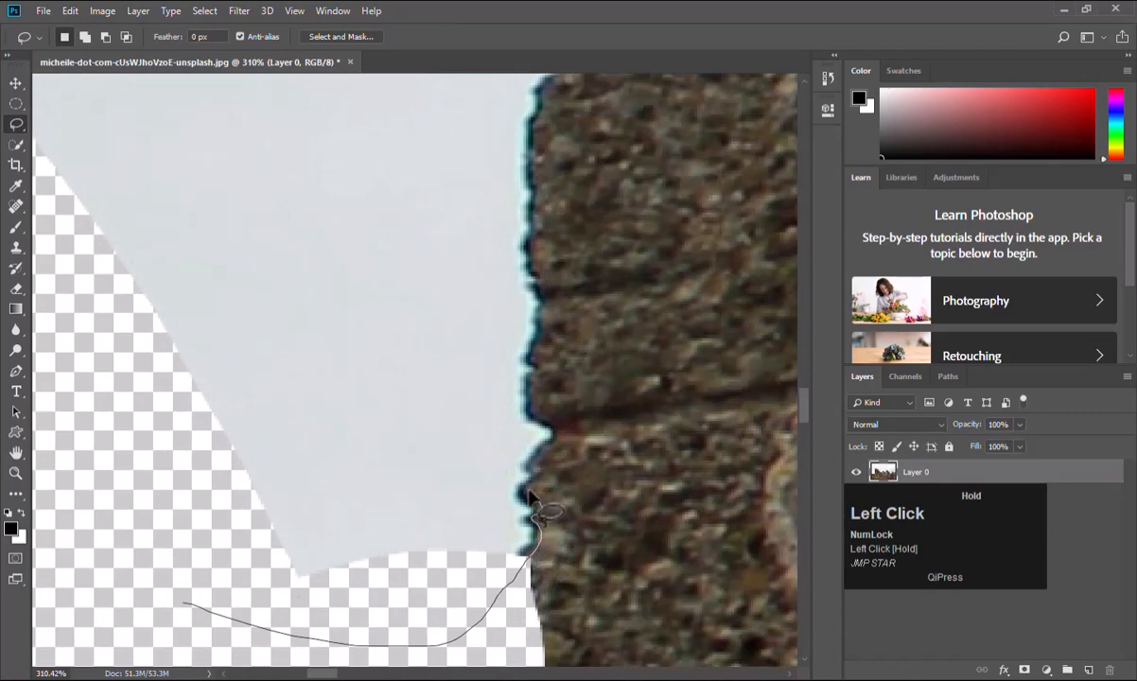
{"action": "mouse_move", "coordinate": [529, 495]}
{"action": "left_mouse_down"}
{"action": "mouse_move", "coordinate": [562, 432]}
{"action": "mouse_move", "coordinate": [557, 418]}
{"action": "mouse_move", "coordinate": [529, 412]}
{"action": "mouse_move", "coordinate": [545, 366]}
{"action": "mouse_move", "coordinate": [545, 319]}
{"action": "left_mouse_up"}
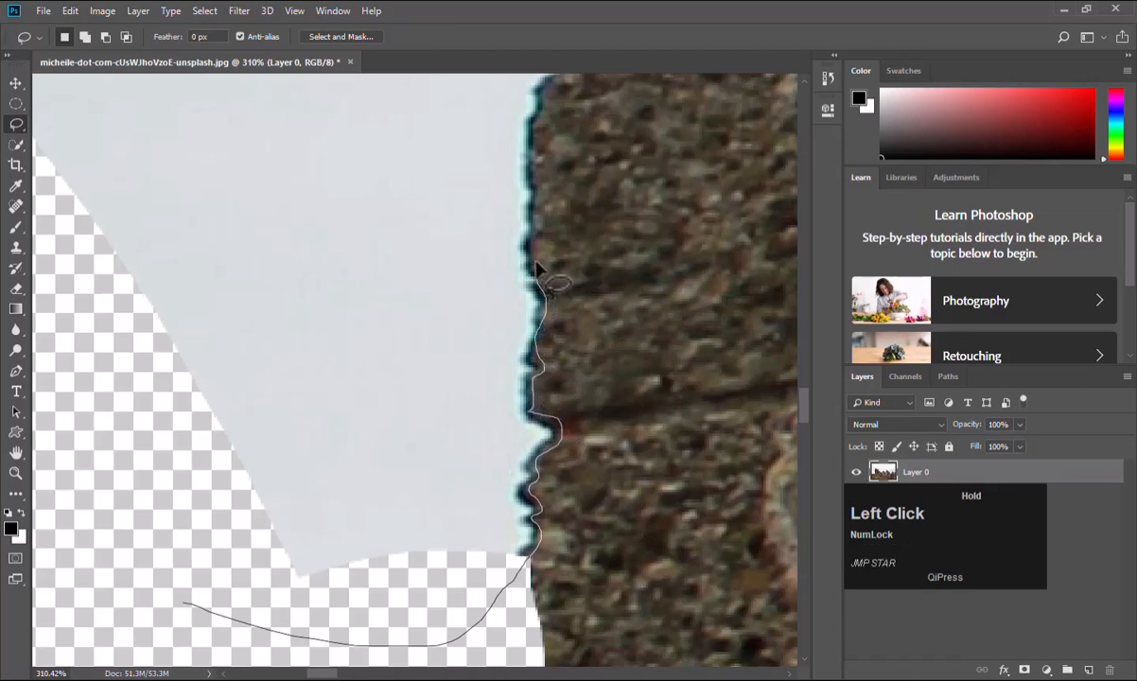
{"action": "left_click_drag", "start_coordinate": [535, 238], "coordinate": [545, 174]}
{"action": "mouse_move", "coordinate": [456, 125]}
{"action": "left_mouse_down"}
{"action": "mouse_move", "coordinate": [56, 325]}
{"action": "mouse_move", "coordinate": [90, 416]}
{"action": "left_mouse_up"}
{"action": "key", "text": "space"}
{"action": "mouse_move", "coordinate": [492, 467]}
{"action": "left_mouse_down"}
{"action": "mouse_move", "coordinate": [612, 452]}
{"action": "mouse_move", "coordinate": [439, 558]}
{"action": "mouse_move", "coordinate": [414, 667]}
{"action": "mouse_move", "coordinate": [535, 626]}
{"action": "left_mouse_up"}
{"action": "key", "text": "Delete"}
Delete the sky around the wall's next pointed notch with a lasso selection, and remove the leftover sky sliver below it.
{"action": "key", "text": "space"}
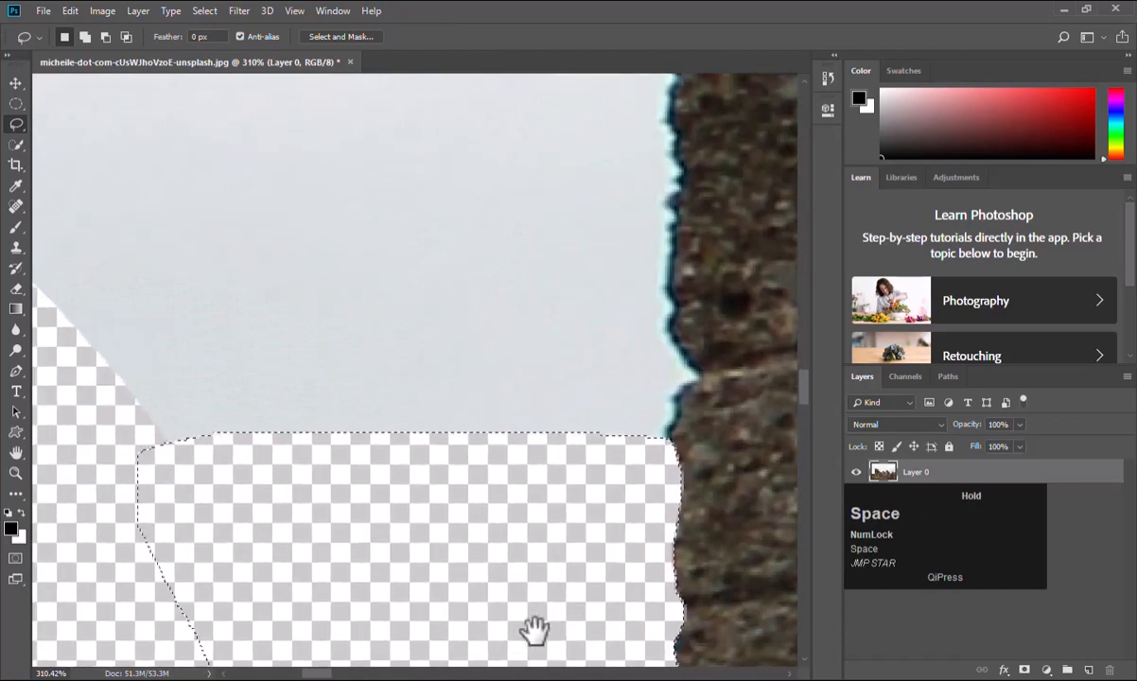
{"action": "left_click", "coordinate": [517, 555]}
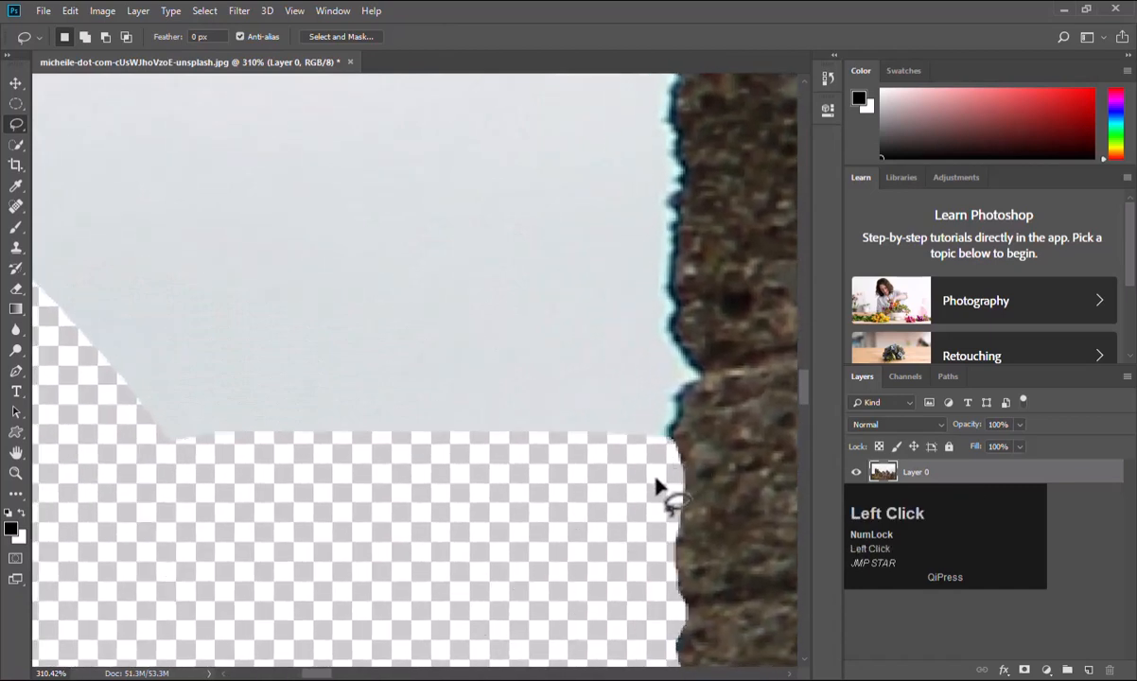
{"action": "left_click_drag", "start_coordinate": [655, 480], "coordinate": [690, 413]}
{"action": "mouse_move", "coordinate": [685, 343]}
{"action": "left_mouse_down"}
{"action": "mouse_move", "coordinate": [674, 283]}
{"action": "mouse_move", "coordinate": [648, 259]}
{"action": "mouse_move", "coordinate": [379, 241]}
{"action": "mouse_move", "coordinate": [152, 267]}
{"action": "mouse_move", "coordinate": [26, 333]}
{"action": "mouse_move", "coordinate": [36, 404]}
{"action": "left_mouse_up"}
{"action": "key", "text": "Delete"}
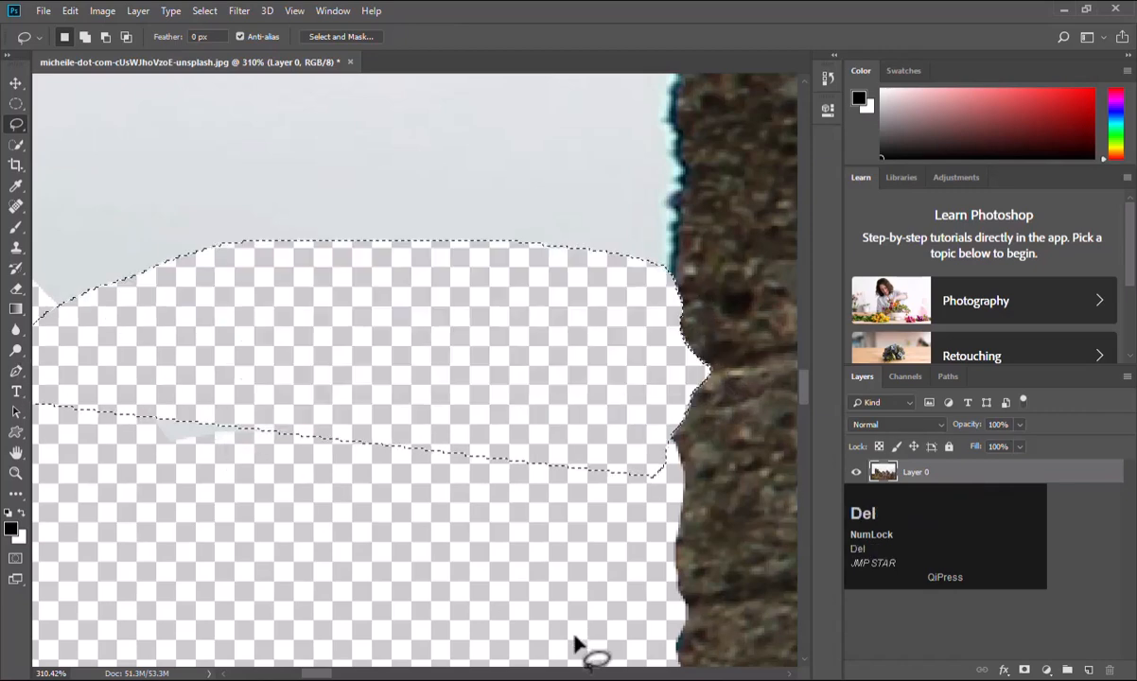
{"action": "mouse_move", "coordinate": [372, 377]}
{"action": "left_mouse_down"}
{"action": "mouse_move", "coordinate": [191, 532]}
{"action": "mouse_move", "coordinate": [121, 433]}
{"action": "left_mouse_up"}
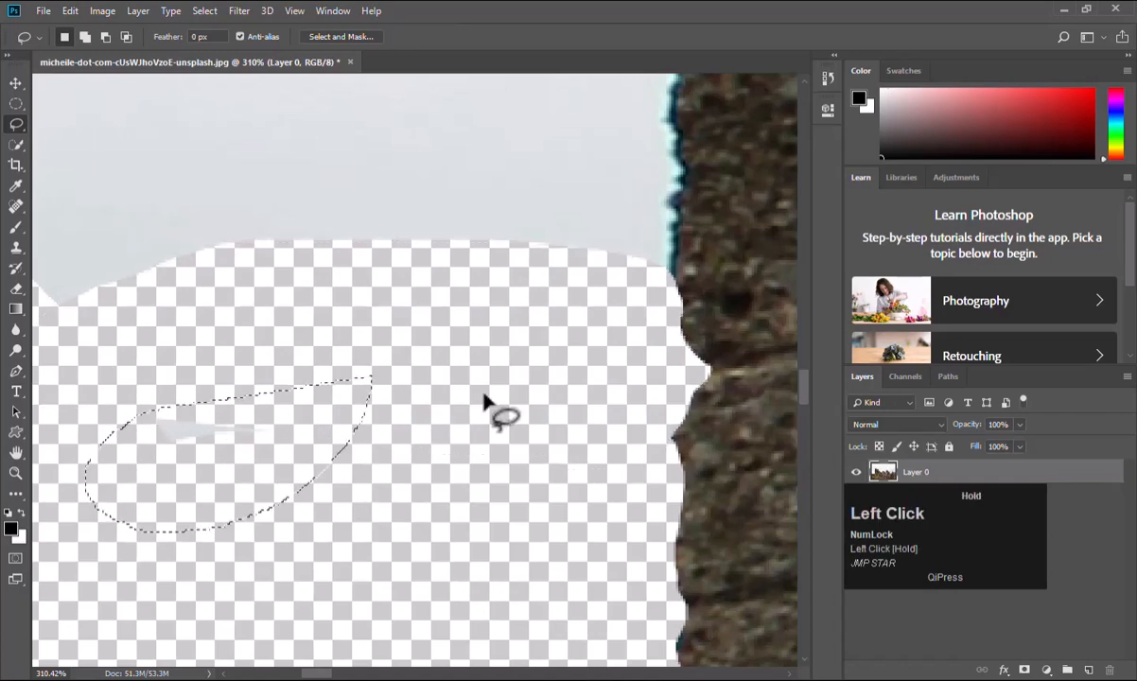
{"action": "key", "text": "Delete"}
Lasso the sky along the wall edge into the deep, narrow crack between the stone blocks, and delete it.
{"action": "key", "text": "space"}
{"action": "left_click_drag", "start_coordinate": [564, 405], "coordinate": [398, 598]}
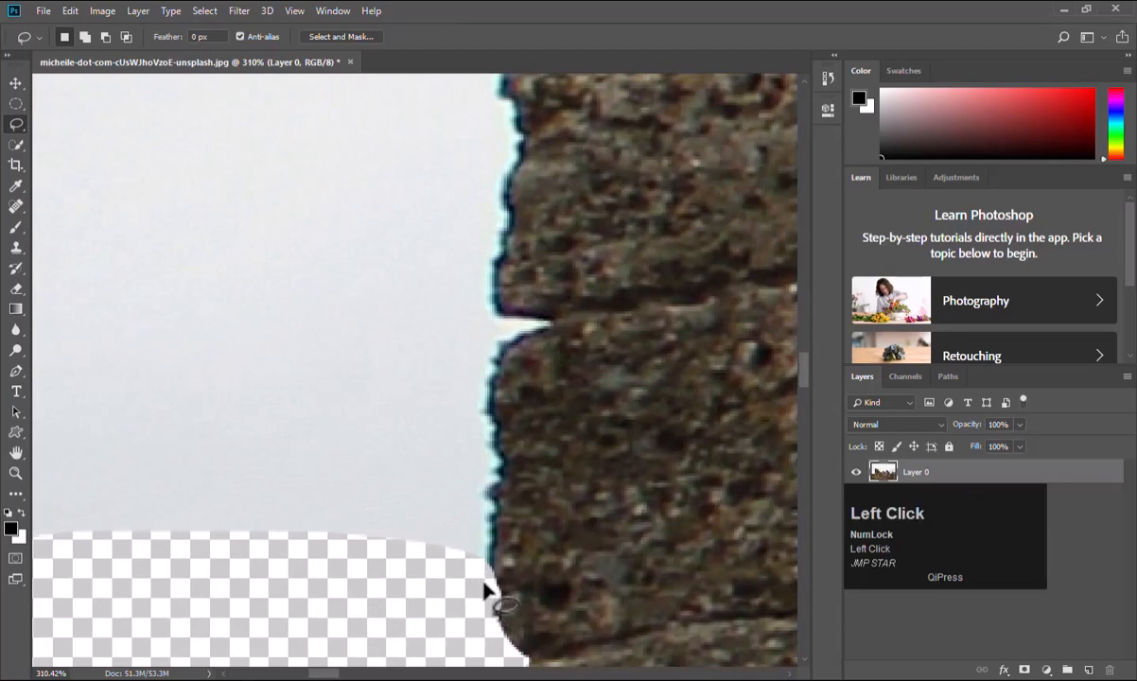
{"action": "mouse_move", "coordinate": [480, 573]}
{"action": "left_mouse_down"}
{"action": "mouse_move", "coordinate": [508, 468]}
{"action": "mouse_move", "coordinate": [493, 396]}
{"action": "mouse_move", "coordinate": [513, 346]}
{"action": "mouse_move", "coordinate": [557, 322]}
{"action": "mouse_move", "coordinate": [499, 299]}
{"action": "mouse_move", "coordinate": [512, 197]}
{"action": "left_mouse_up"}
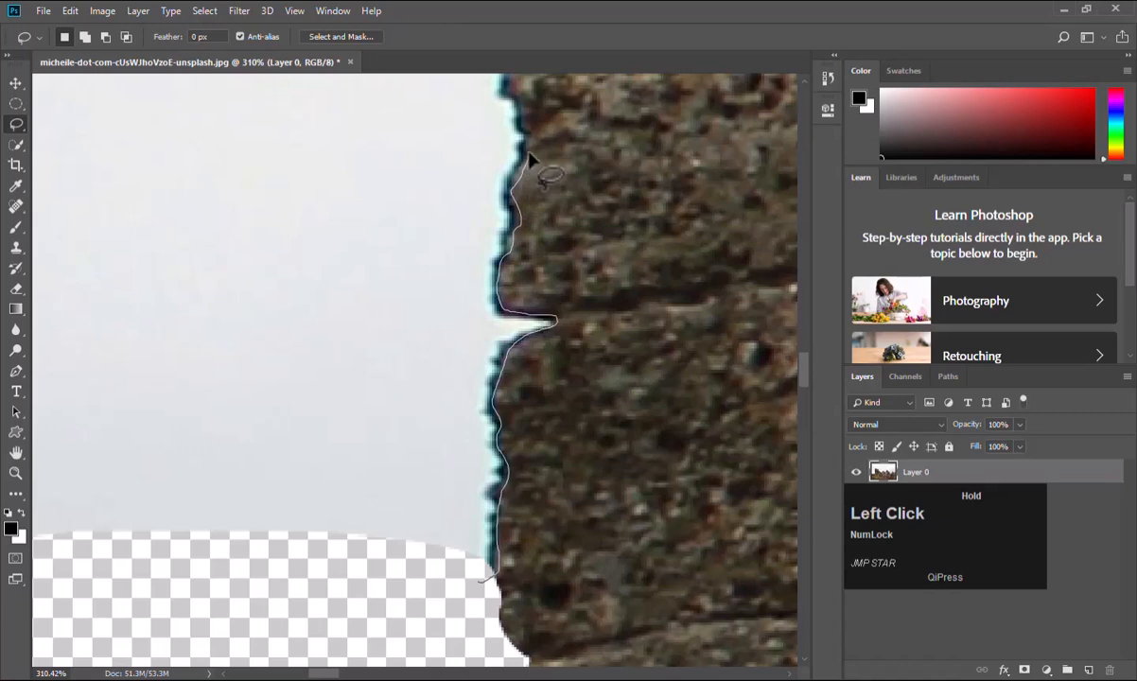
{"action": "mouse_move", "coordinate": [527, 135]}
{"action": "left_mouse_down"}
{"action": "mouse_move", "coordinate": [206, 176]}
{"action": "mouse_move", "coordinate": [96, 435]}
{"action": "mouse_move", "coordinate": [159, 602]}
{"action": "left_mouse_up"}
{"action": "key", "text": "Delete"}
{"action": "left_click", "coordinate": [325, 375]}
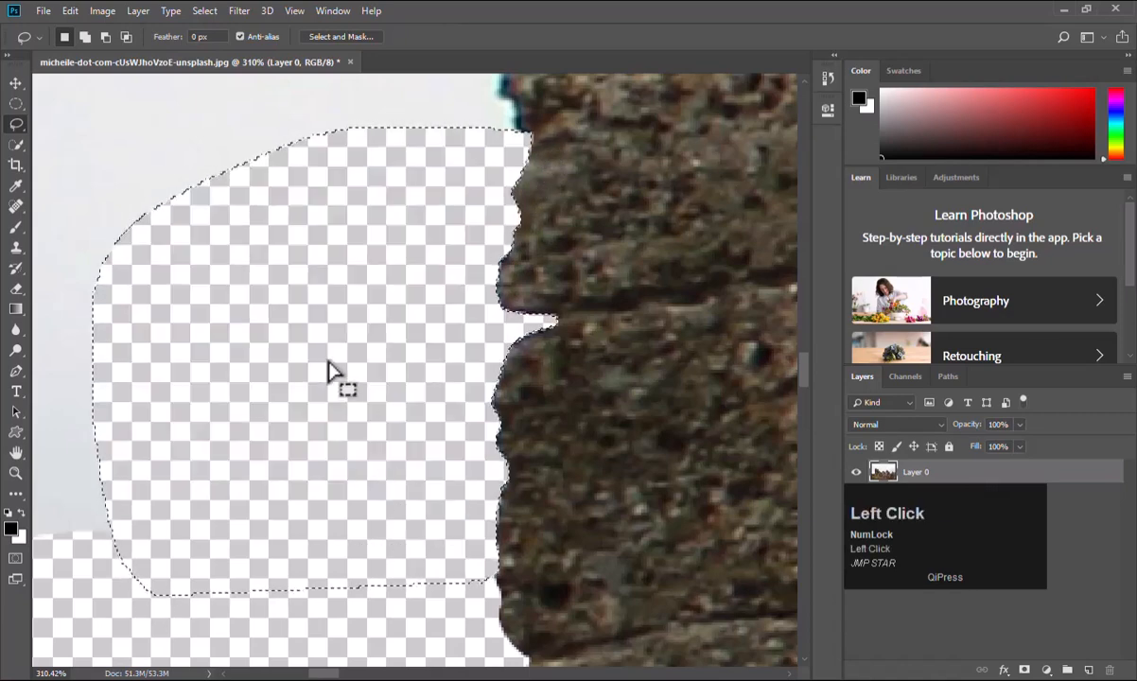
Lasso the sky along the wall edge around the wide stepped recess above the crack, delete it, and deselect.
{"action": "key", "text": "space"}
{"action": "mouse_move", "coordinate": [328, 372]}
{"action": "left_mouse_down"}
{"action": "mouse_move", "coordinate": [325, 309]}
{"action": "mouse_move", "coordinate": [267, 521]}
{"action": "mouse_move", "coordinate": [274, 534]}
{"action": "mouse_move", "coordinate": [319, 500]}
{"action": "mouse_move", "coordinate": [318, 483]}
{"action": "left_mouse_up"}
{"action": "left_click_drag", "start_coordinate": [301, 441], "coordinate": [294, 416]}
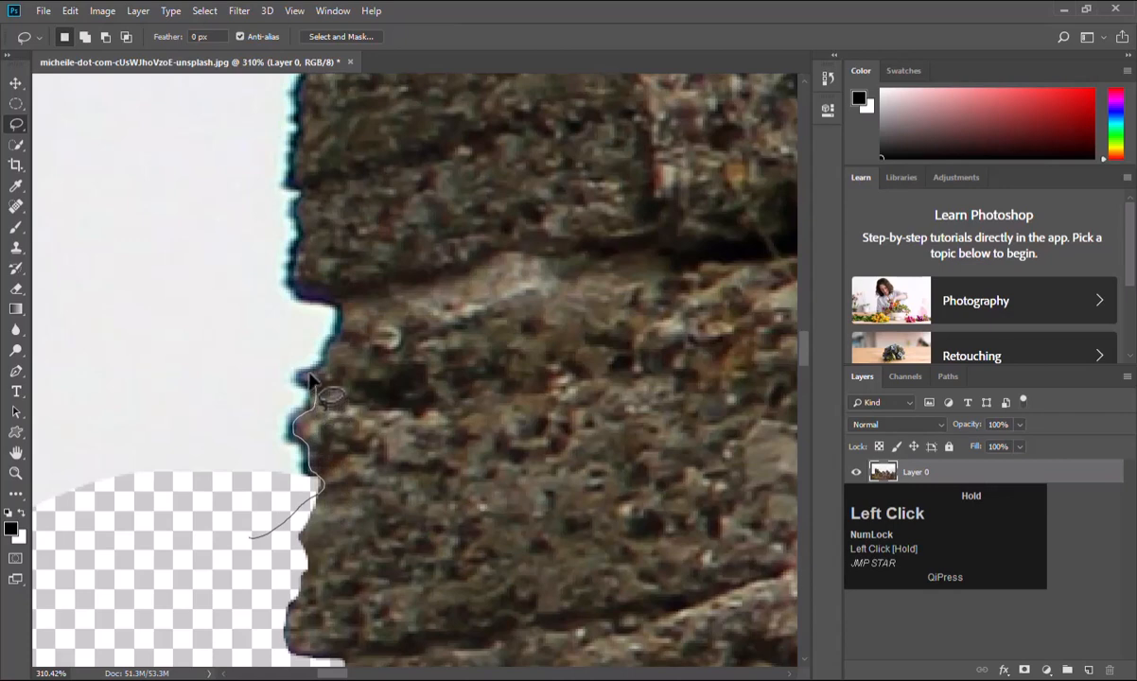
{"action": "left_click_drag", "start_coordinate": [322, 377], "coordinate": [333, 363]}
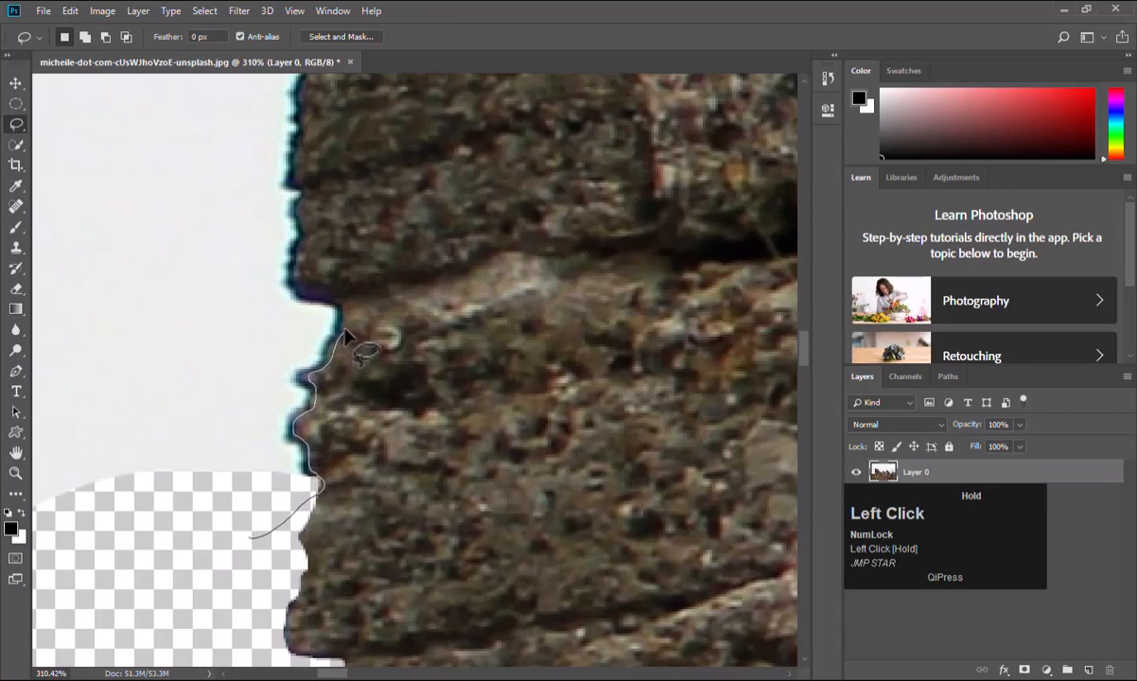
{"action": "mouse_move", "coordinate": [344, 298]}
{"action": "left_mouse_down"}
{"action": "mouse_move", "coordinate": [297, 259]}
{"action": "mouse_move", "coordinate": [312, 188]}
{"action": "mouse_move", "coordinate": [175, 186]}
{"action": "mouse_move", "coordinate": [71, 450]}
{"action": "left_mouse_up"}
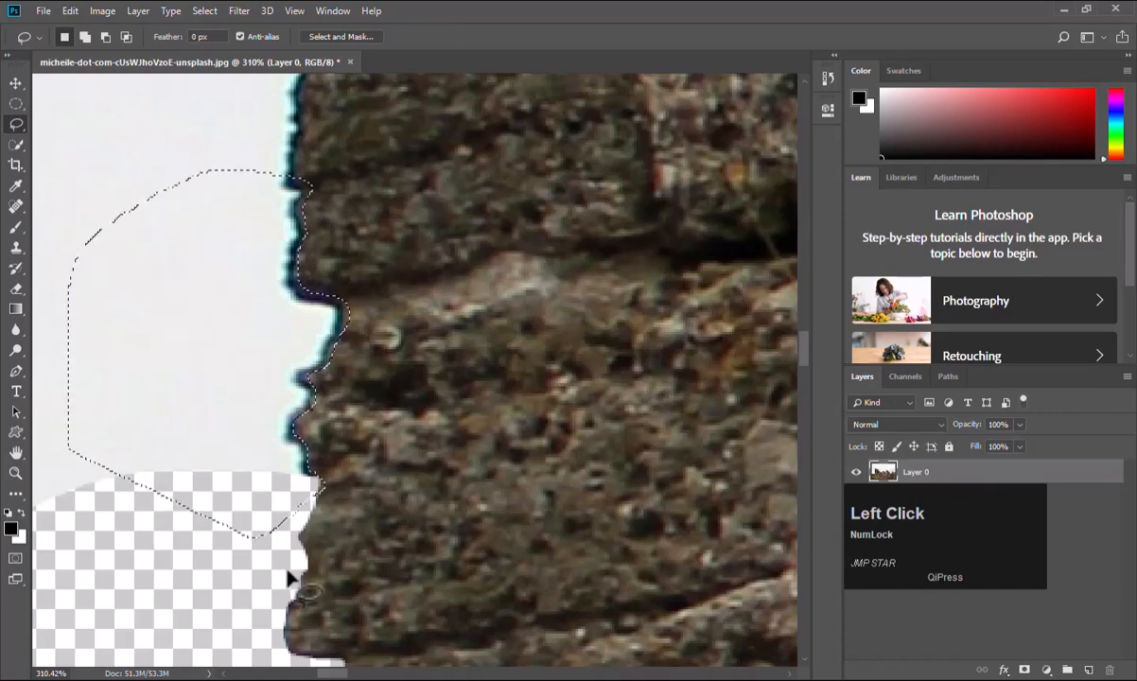
{"action": "key", "text": "Delete"}
{"action": "left_click", "coordinate": [244, 576]}
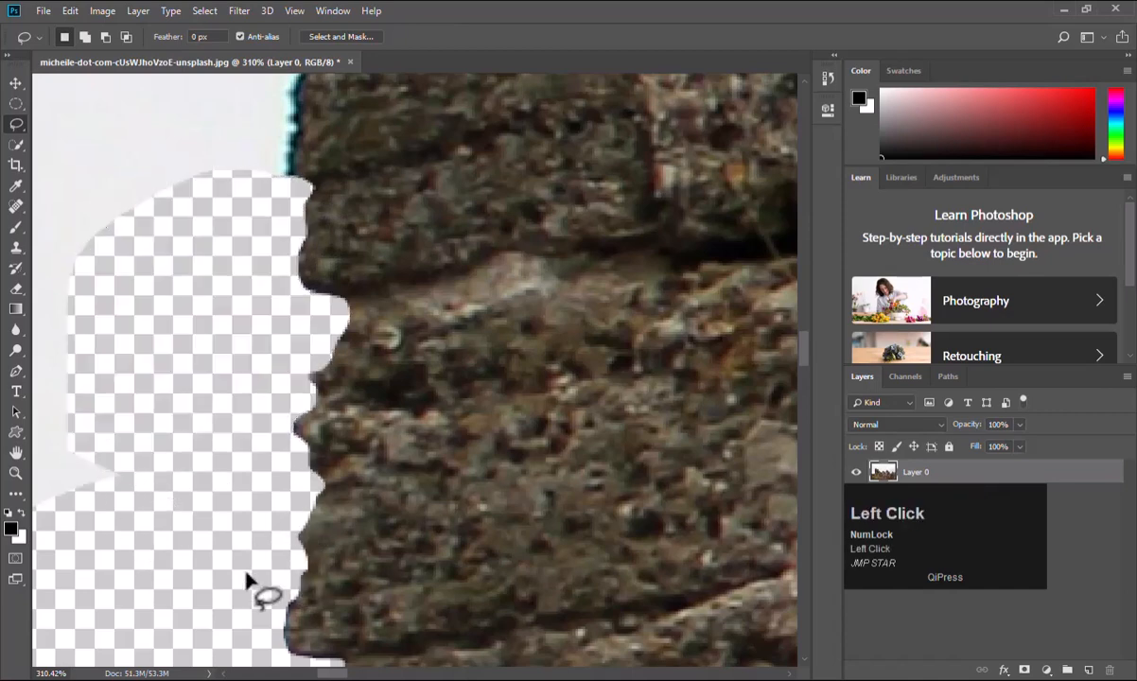
Lasso the sky and fringe around the pointed notch above the stepped recess, up to the curving upper block, and delete them.
{"action": "key", "text": "space"}
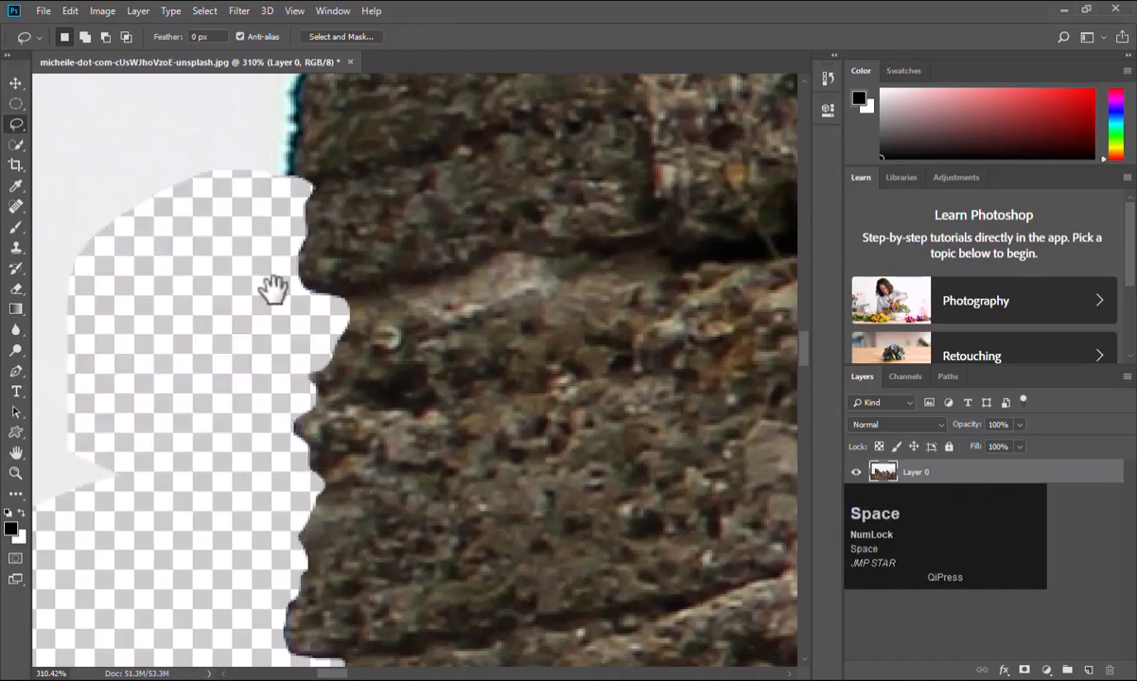
{"action": "left_click_drag", "start_coordinate": [272, 287], "coordinate": [365, 613]}
{"action": "mouse_move", "coordinate": [373, 541]}
{"action": "left_mouse_down"}
{"action": "mouse_move", "coordinate": [391, 511]}
{"action": "mouse_move", "coordinate": [401, 418]}
{"action": "left_mouse_up"}
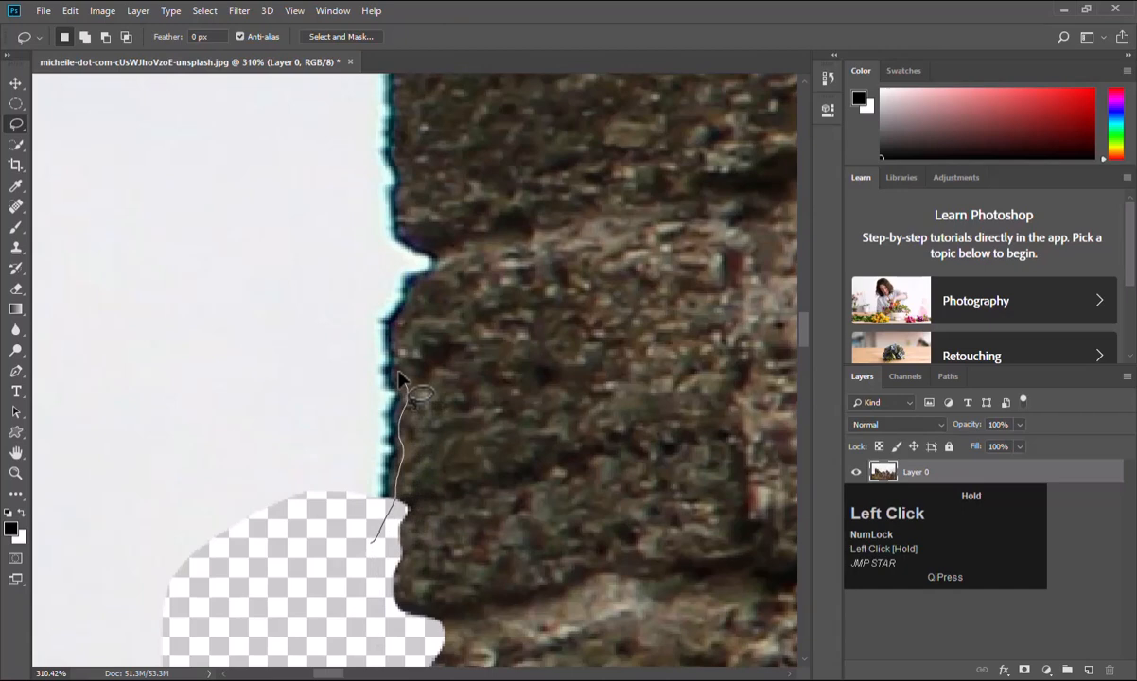
{"action": "mouse_move", "coordinate": [398, 374]}
{"action": "left_mouse_down"}
{"action": "mouse_move", "coordinate": [397, 318]}
{"action": "mouse_move", "coordinate": [430, 280]}
{"action": "left_mouse_up"}
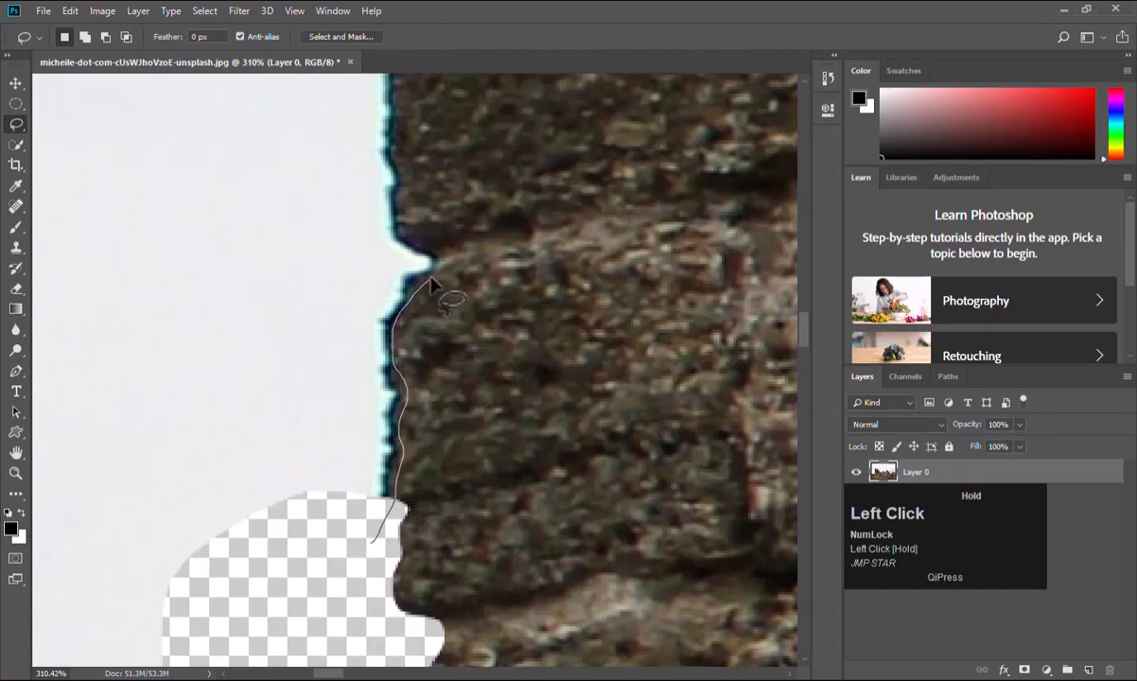
{"action": "mouse_move", "coordinate": [414, 236]}
{"action": "left_mouse_down"}
{"action": "mouse_move", "coordinate": [399, 214]}
{"action": "mouse_move", "coordinate": [389, 106]}
{"action": "mouse_move", "coordinate": [257, 96]}
{"action": "mouse_move", "coordinate": [97, 327]}
{"action": "left_mouse_up"}
{"action": "key", "text": "space"}
{"action": "mouse_move", "coordinate": [159, 461]}
{"action": "left_mouse_down"}
{"action": "mouse_move", "coordinate": [407, 516]}
{"action": "mouse_move", "coordinate": [413, 635]}
{"action": "left_mouse_up"}
{"action": "key", "text": "Delete"}
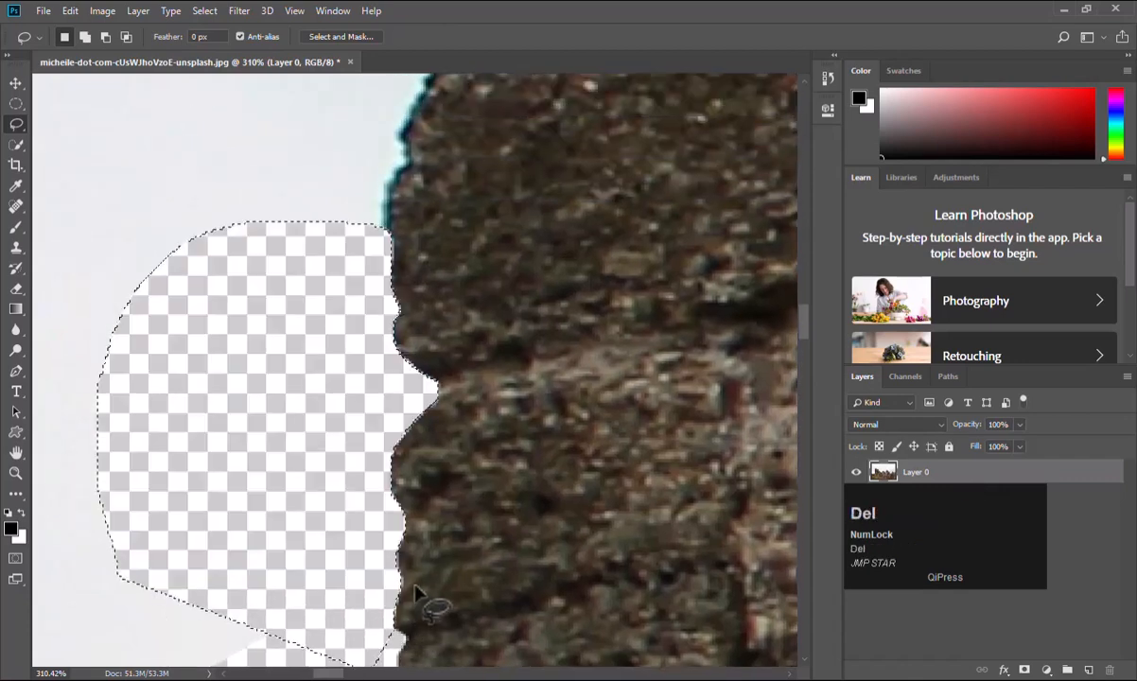
Lasso the sky and fringe along the wall's upper side, around its top corner and over the small dry plant, and delete them.
{"action": "left_click", "coordinate": [302, 342]}
{"action": "key", "text": "space"}
{"action": "mouse_move", "coordinate": [302, 342]}
{"action": "left_mouse_down"}
{"action": "mouse_move", "coordinate": [211, 490]}
{"action": "mouse_move", "coordinate": [217, 580]}
{"action": "mouse_move", "coordinate": [262, 558]}
{"action": "left_mouse_up"}
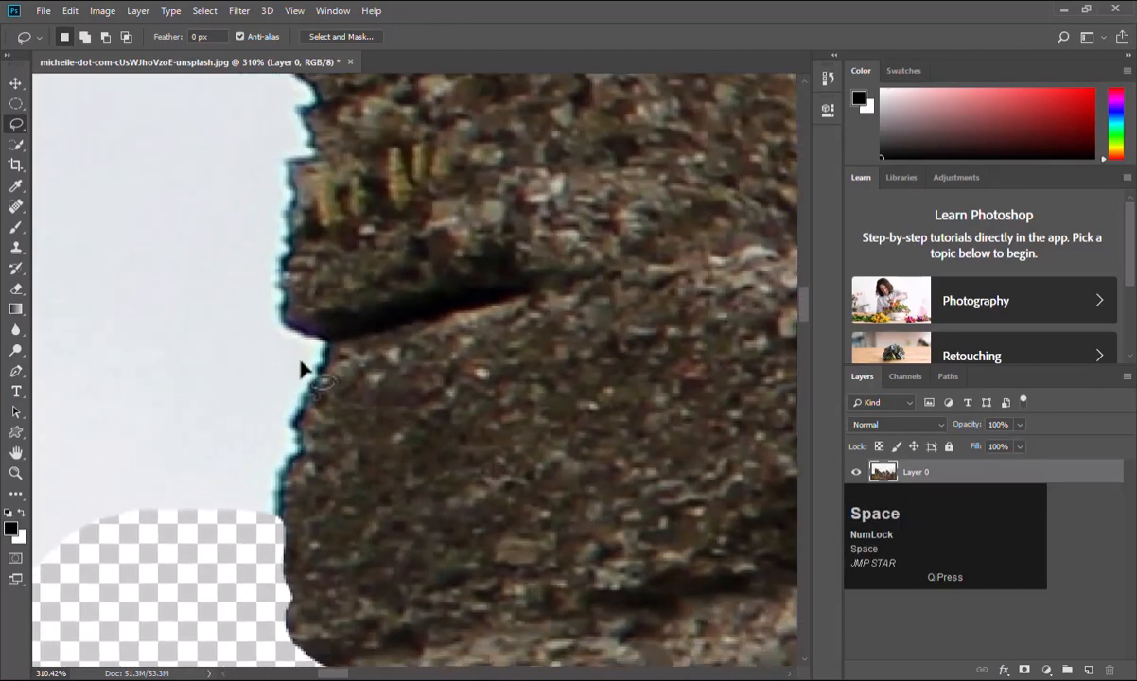
{"action": "mouse_move", "coordinate": [196, 598]}
{"action": "left_mouse_down"}
{"action": "mouse_move", "coordinate": [277, 527]}
{"action": "mouse_move", "coordinate": [310, 451]}
{"action": "mouse_move", "coordinate": [299, 430]}
{"action": "mouse_move", "coordinate": [336, 345]}
{"action": "mouse_move", "coordinate": [289, 317]}
{"action": "mouse_move", "coordinate": [298, 248]}
{"action": "left_mouse_up"}
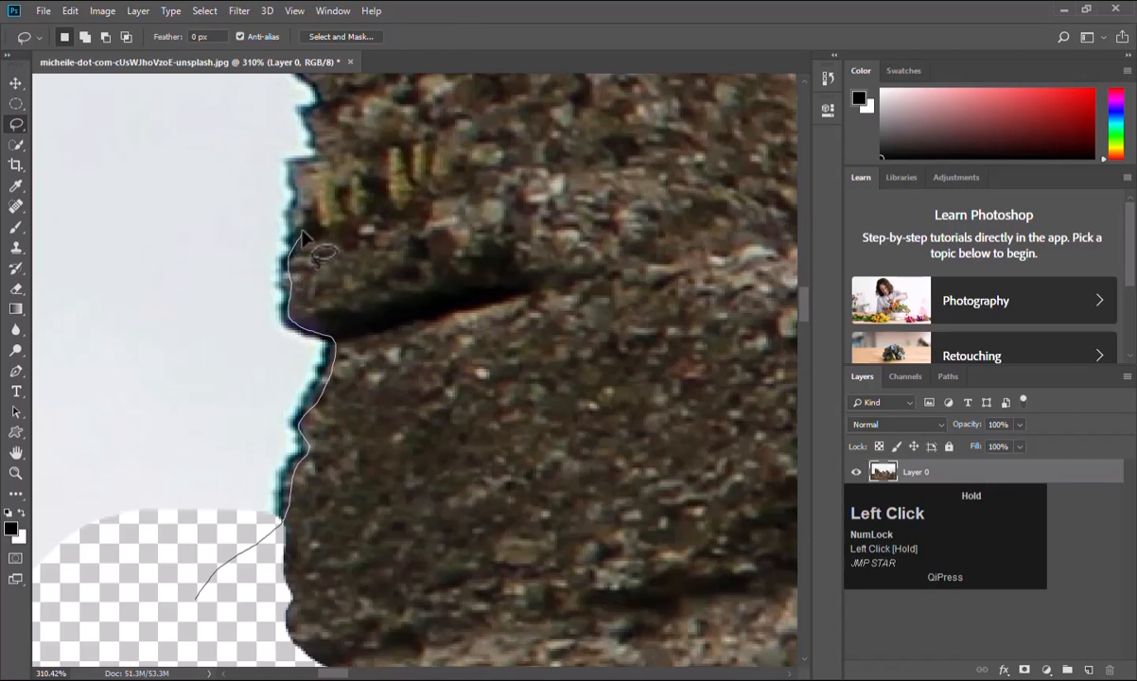
{"action": "left_click_drag", "start_coordinate": [300, 214], "coordinate": [298, 193]}
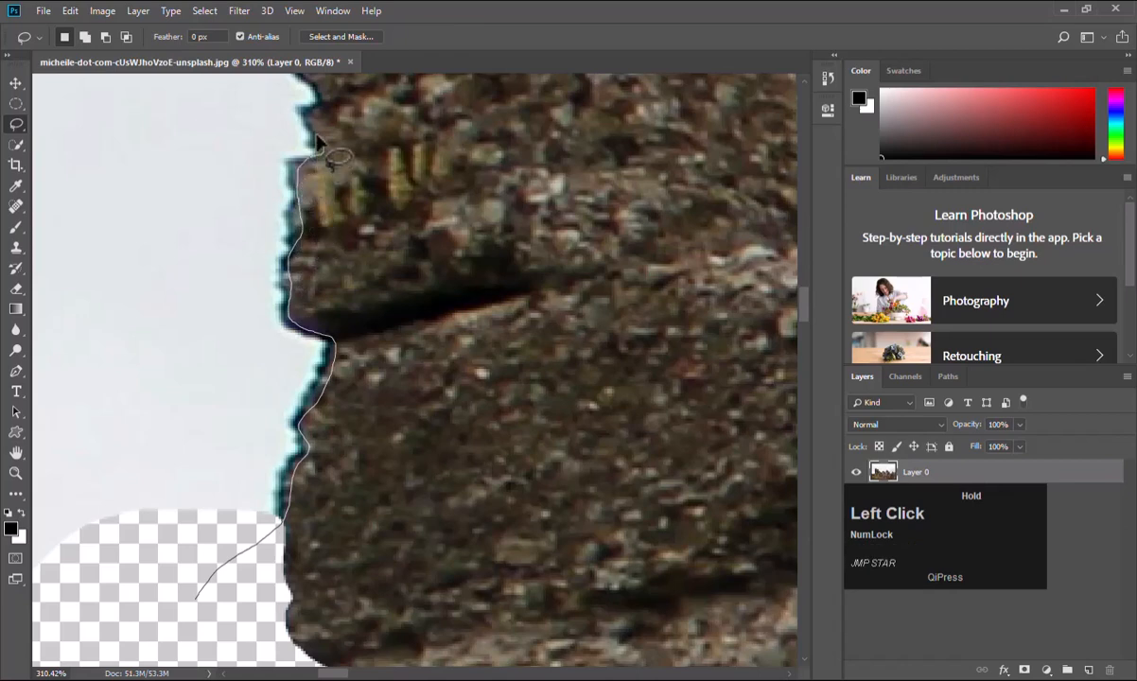
{"action": "key", "text": "space"}
{"action": "left_click_drag", "start_coordinate": [314, 111], "coordinate": [376, 432]}
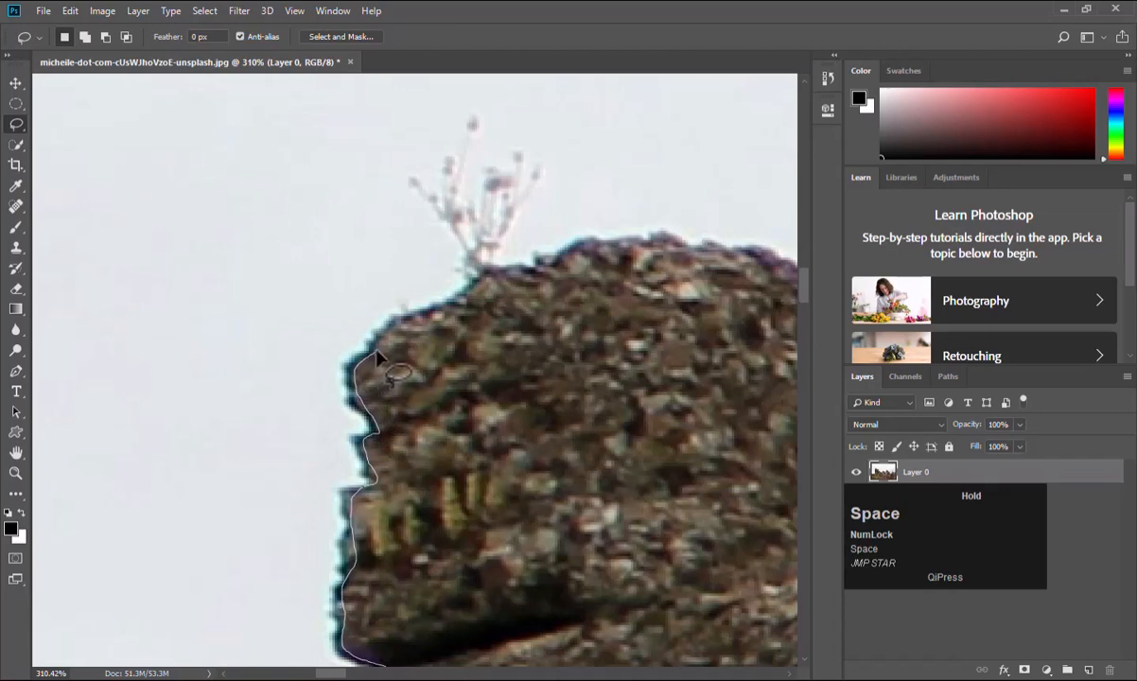
{"action": "mouse_move", "coordinate": [375, 353]}
{"action": "left_mouse_down"}
{"action": "mouse_move", "coordinate": [487, 282]}
{"action": "mouse_move", "coordinate": [659, 237]}
{"action": "mouse_move", "coordinate": [643, 119]}
{"action": "mouse_move", "coordinate": [556, 16]}
{"action": "left_mouse_up"}
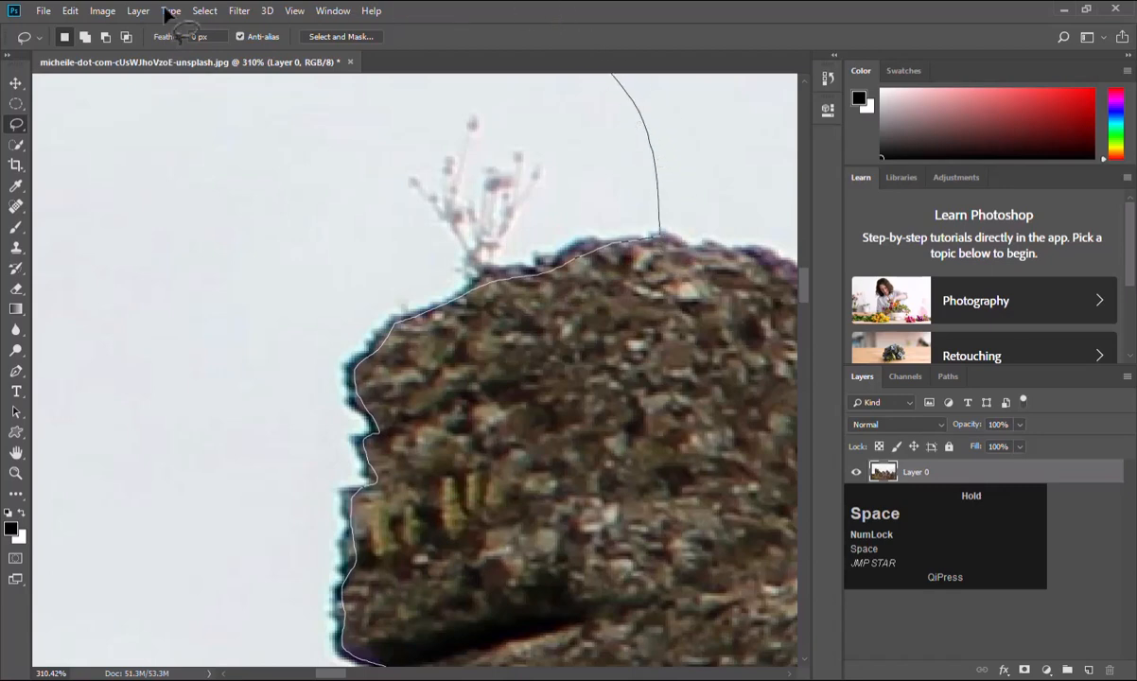
{"action": "mouse_move", "coordinate": [165, 14]}
{"action": "left_mouse_down"}
{"action": "mouse_move", "coordinate": [87, 275]}
{"action": "mouse_move", "coordinate": [439, 397]}
{"action": "mouse_move", "coordinate": [603, 230]}
{"action": "mouse_move", "coordinate": [520, 152]}
{"action": "mouse_move", "coordinate": [419, 266]}
{"action": "mouse_move", "coordinate": [318, 561]}
{"action": "mouse_move", "coordinate": [318, 626]}
{"action": "mouse_move", "coordinate": [318, 490]}
{"action": "mouse_move", "coordinate": [295, 318]}
{"action": "mouse_move", "coordinate": [282, 313]}
{"action": "mouse_move", "coordinate": [380, 462]}
{"action": "mouse_move", "coordinate": [683, 603]}
{"action": "mouse_move", "coordinate": [743, 508]}
{"action": "left_mouse_up"}
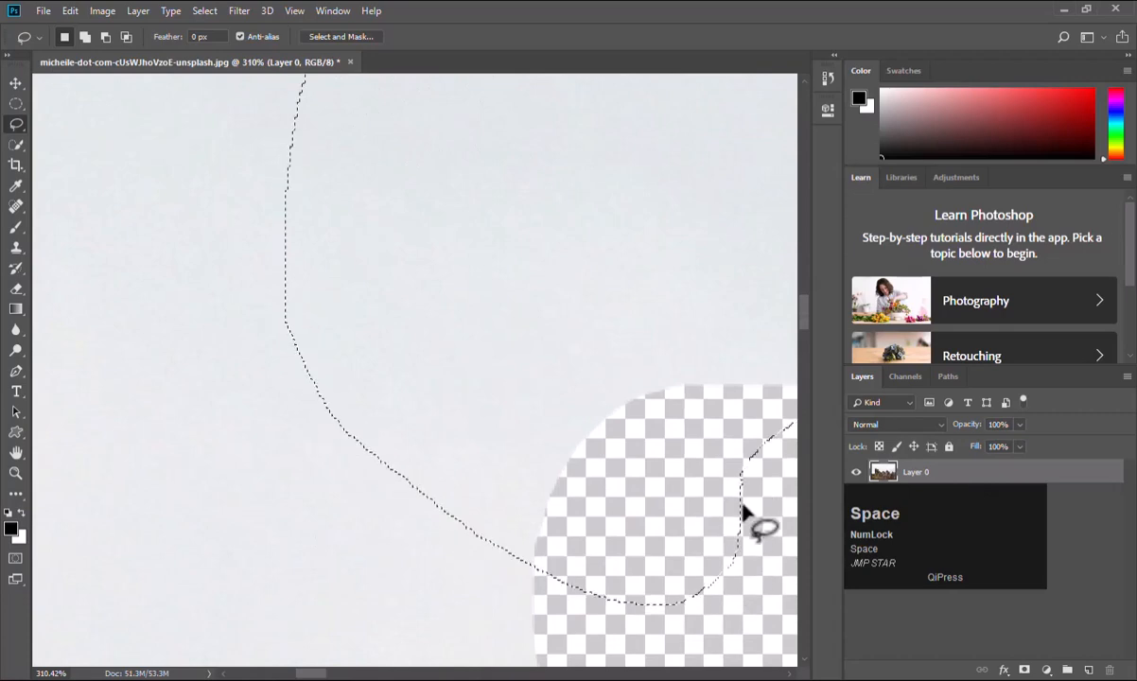
{"action": "key", "text": "Delete"}
Deselect, lasso the large leftover sky area between the wall's cleared edge and the photo's left border, delete it, and deselect.
{"action": "scroll", "coordinate": [520, 508], "scroll_direction": "down", "scroll_amount": 3, "text": "alt"}
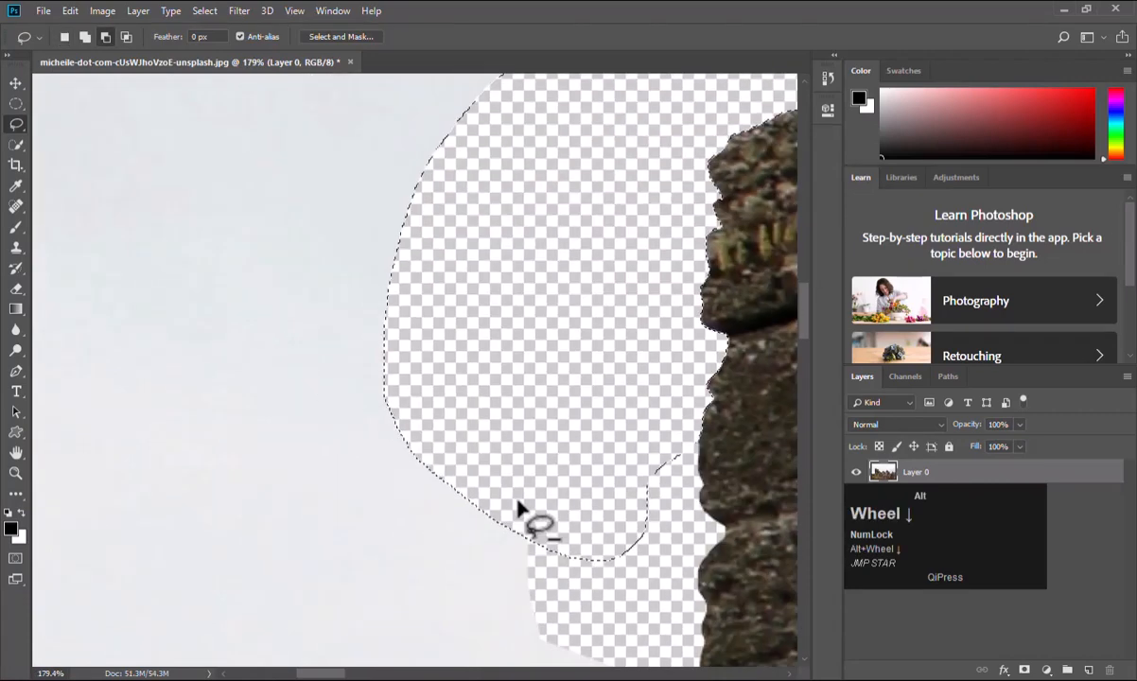
{"action": "scroll", "coordinate": [520, 510], "scroll_direction": "down", "scroll_amount": 6, "text": "alt"}
{"action": "left_click", "coordinate": [555, 571], "text": "alt"}
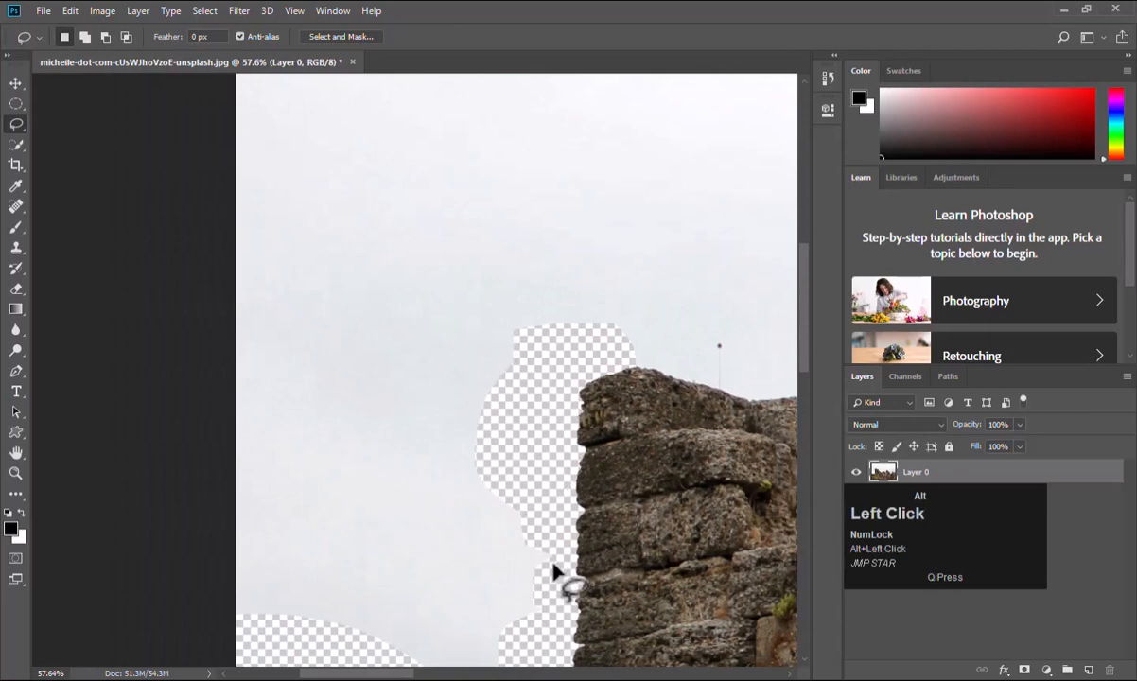
{"action": "left_click_drag", "start_coordinate": [543, 538], "coordinate": [452, 363]}
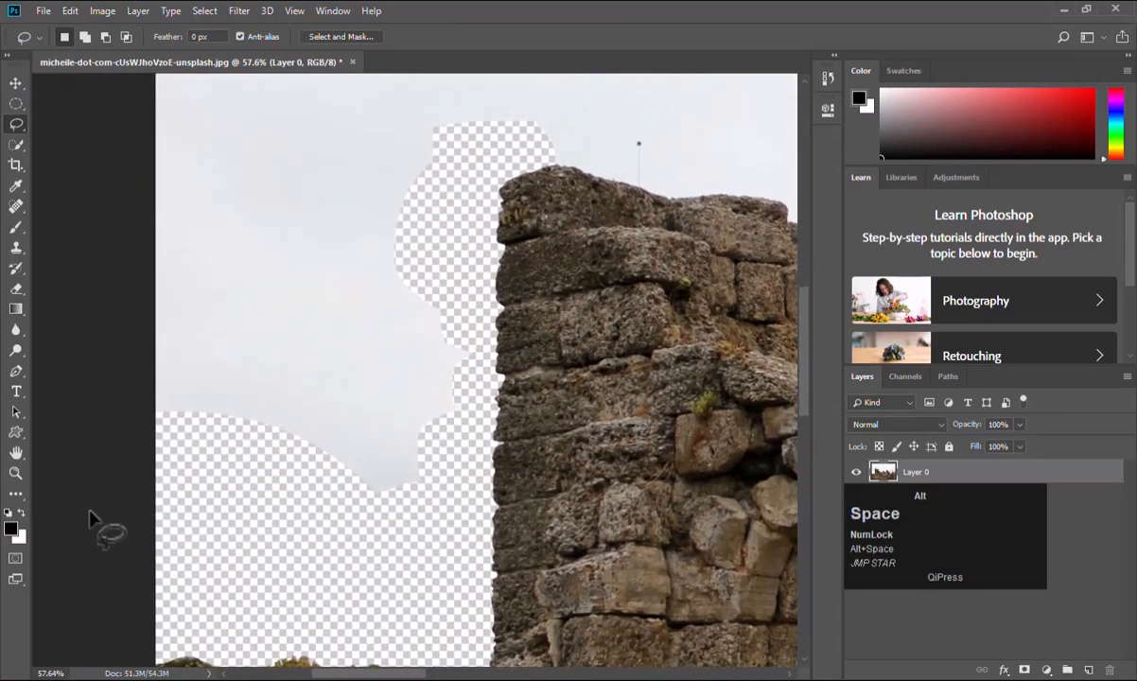
{"action": "left_click_drag", "start_coordinate": [123, 525], "coordinate": [431, 543]}
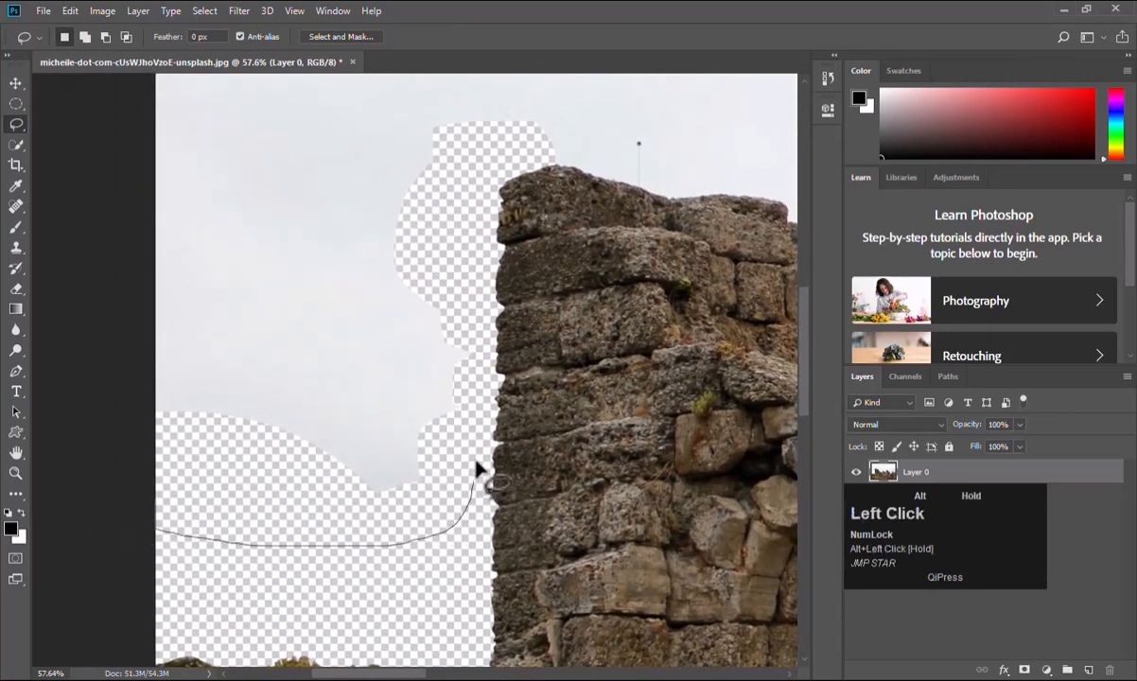
{"action": "mouse_move", "coordinate": [476, 462]}
{"action": "left_mouse_down"}
{"action": "mouse_move", "coordinate": [480, 347]}
{"action": "mouse_move", "coordinate": [460, 222]}
{"action": "mouse_move", "coordinate": [485, 170]}
{"action": "mouse_move", "coordinate": [542, 149]}
{"action": "left_mouse_up"}
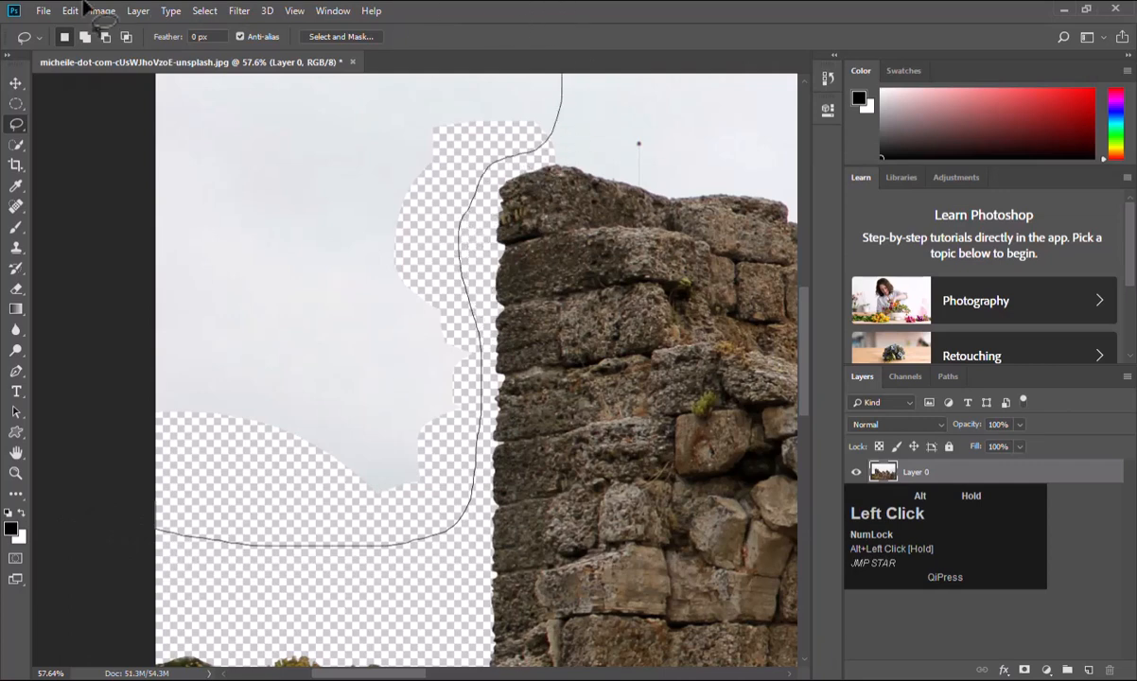
{"action": "mouse_move", "coordinate": [50, 29]}
{"action": "left_mouse_down"}
{"action": "mouse_move", "coordinate": [17, 402]}
{"action": "mouse_move", "coordinate": [132, 426]}
{"action": "left_mouse_up"}
{"action": "key", "text": "Delete"}
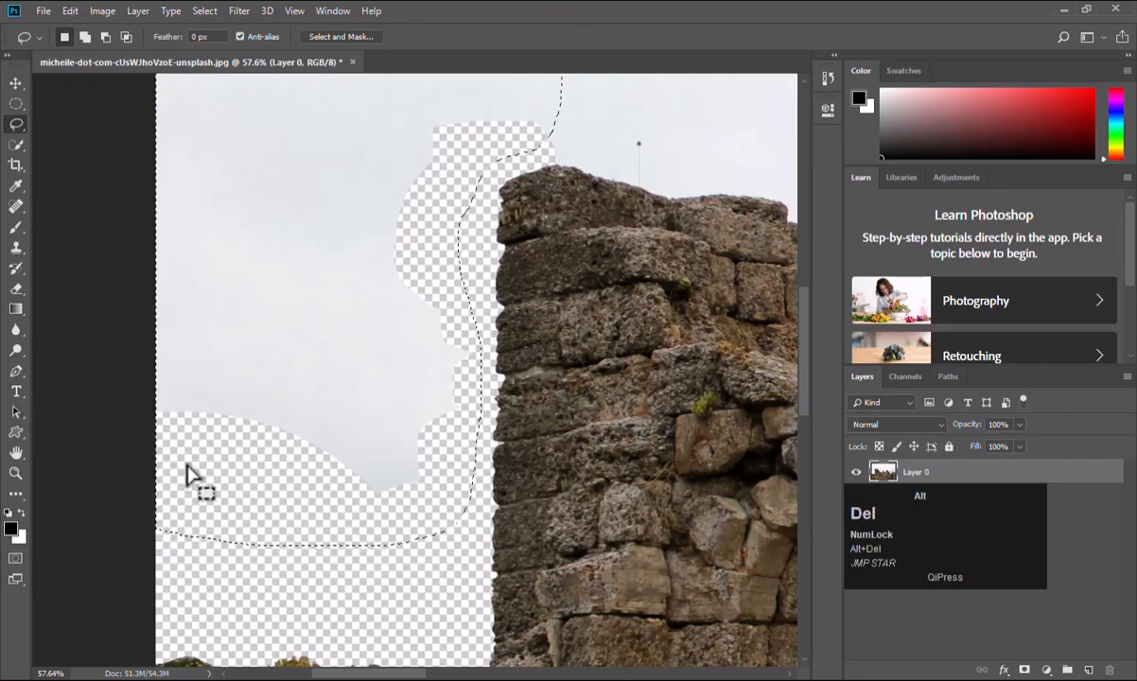
{"action": "left_click_drag", "start_coordinate": [363, 270], "coordinate": [327, 538]}
{"action": "left_click", "coordinate": [176, 490]}
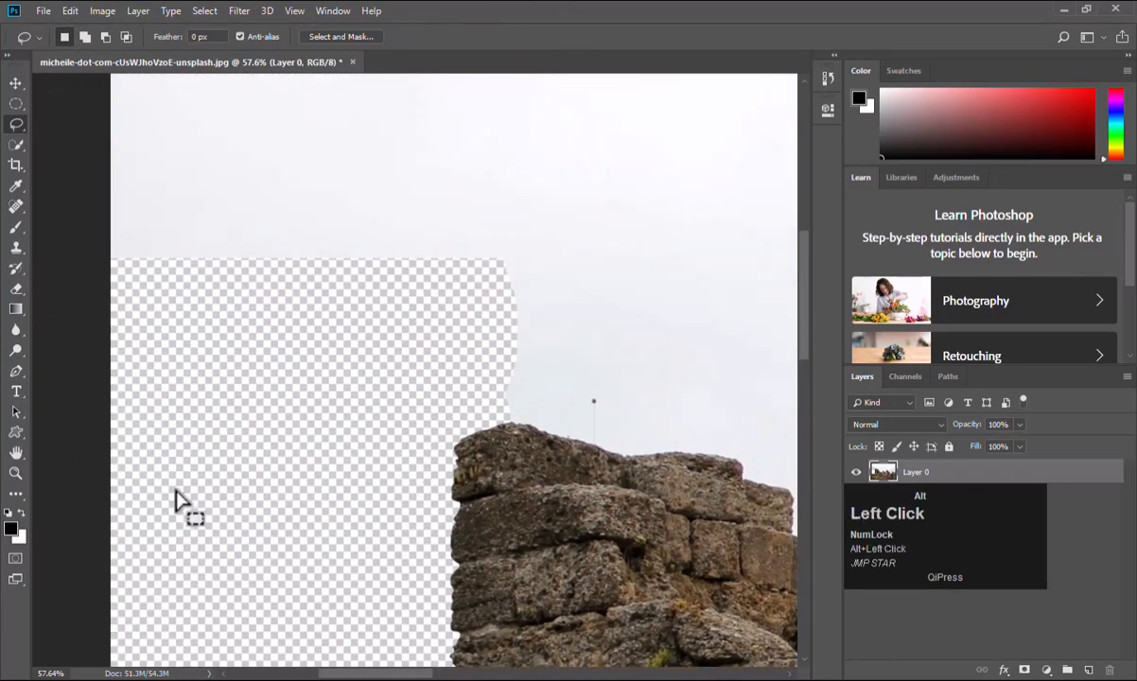
Lasso the sky above the tall wall up to the photo's top-left corner and top border, delete it, and deselect.
{"action": "scroll", "coordinate": [180, 441], "scroll_direction": "down", "scroll_amount": 2, "text": "alt"}
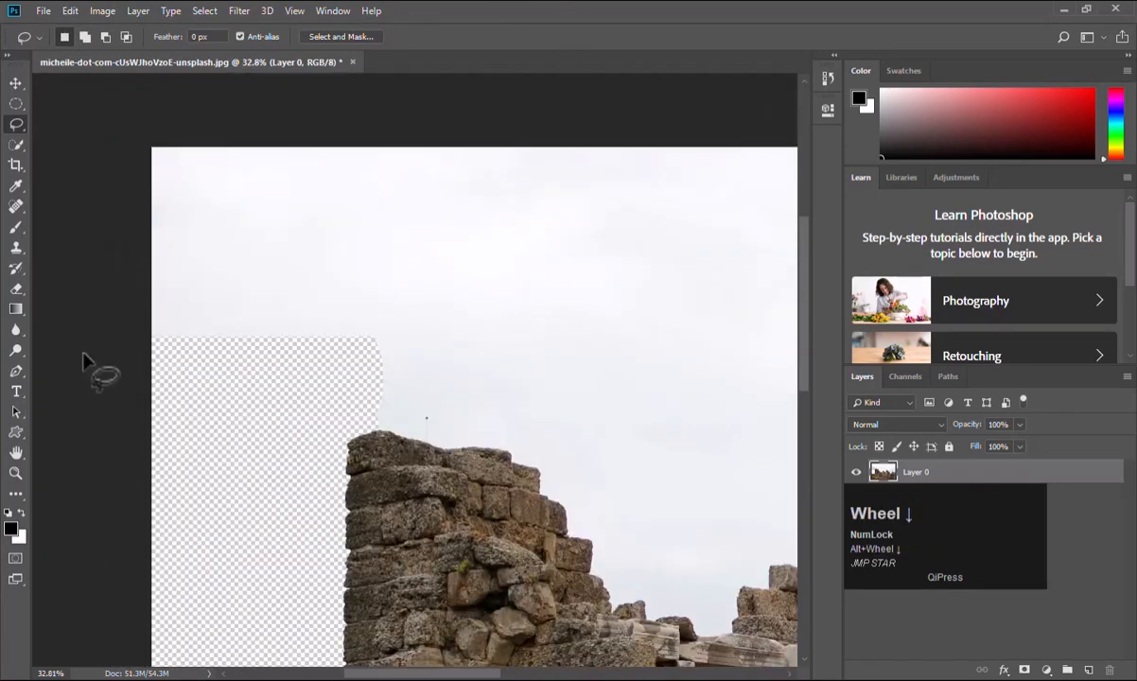
{"action": "mouse_move", "coordinate": [113, 382]}
{"action": "left_mouse_down"}
{"action": "mouse_move", "coordinate": [849, 193]}
{"action": "mouse_move", "coordinate": [338, 42]}
{"action": "mouse_move", "coordinate": [2, 112]}
{"action": "mouse_move", "coordinate": [76, 156]}
{"action": "left_mouse_up"}
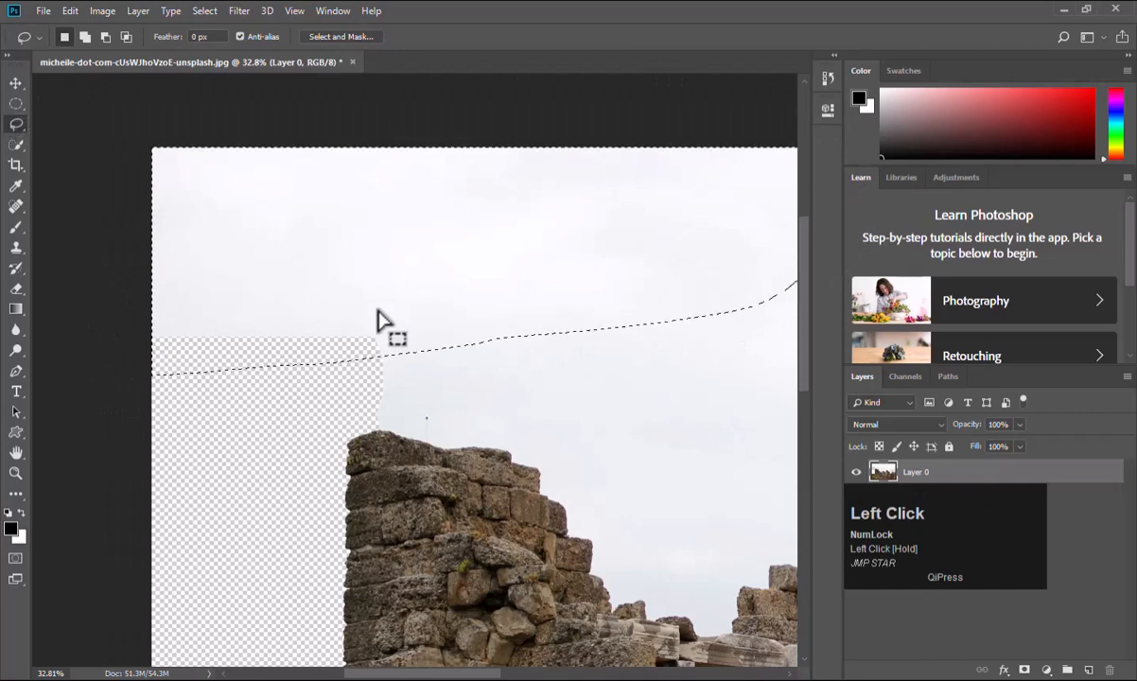
{"action": "key", "text": "Delete"}
{"action": "left_click_drag", "start_coordinate": [572, 432], "coordinate": [325, 419]}
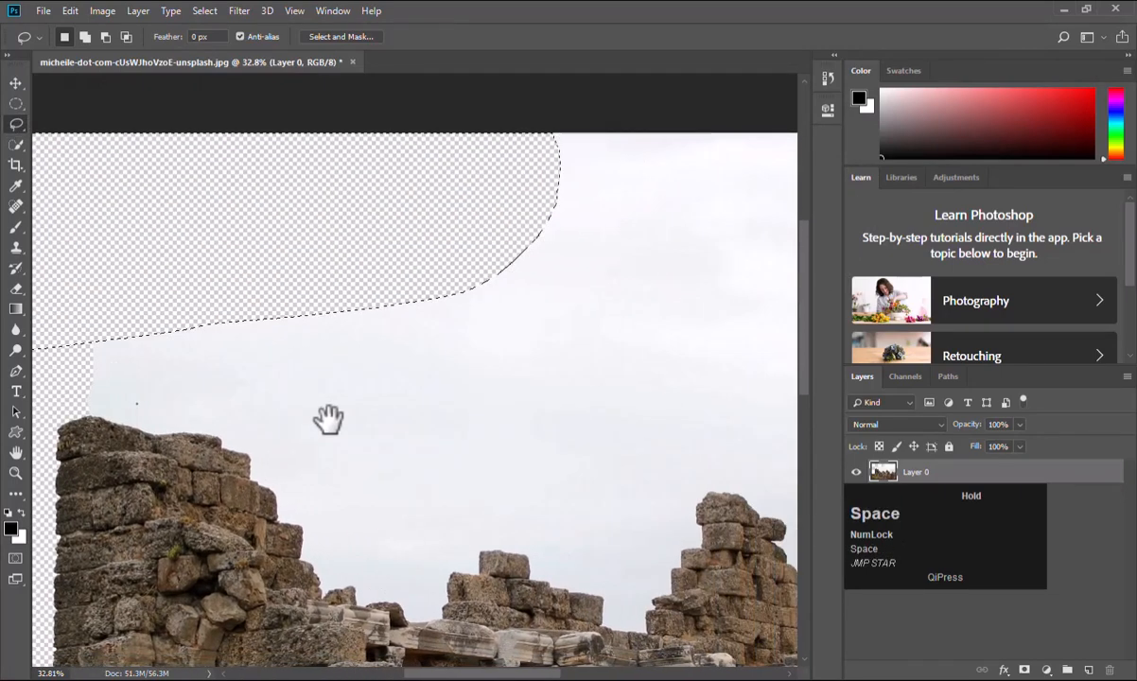
{"action": "scroll", "coordinate": [373, 401], "scroll_direction": "down", "scroll_amount": 1}
{"action": "left_click", "coordinate": [310, 192]}
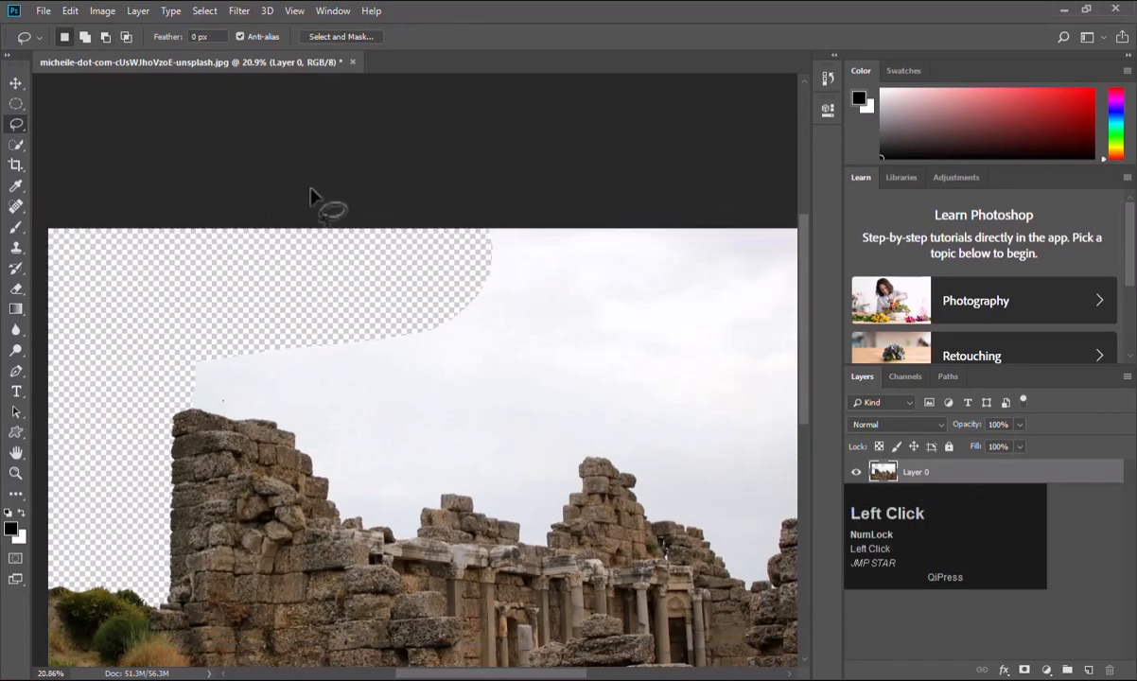
Lasso the wide band of sky along the photo's top border, well above the ruins, delete it, and deselect.
{"action": "left_click_drag", "start_coordinate": [101, 227], "coordinate": [264, 345]}
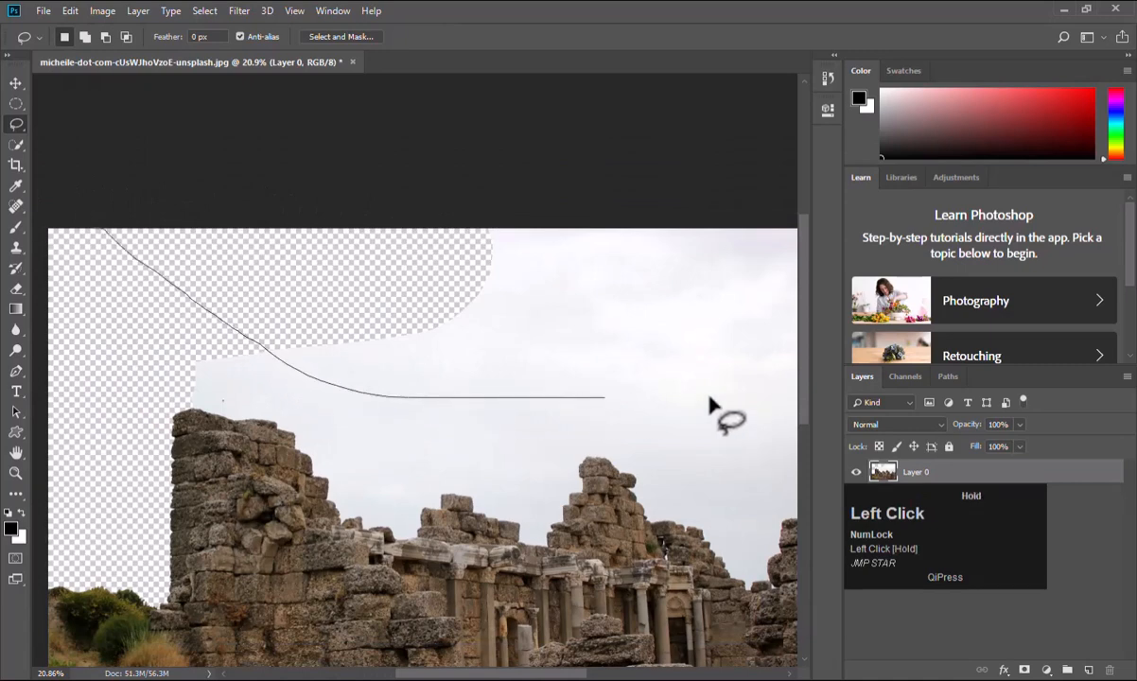
{"action": "mouse_move", "coordinate": [712, 407]}
{"action": "left_mouse_down"}
{"action": "mouse_move", "coordinate": [826, 239]}
{"action": "mouse_move", "coordinate": [619, 113]}
{"action": "mouse_move", "coordinate": [93, 158]}
{"action": "left_mouse_up"}
{"action": "key", "text": "Delete"}
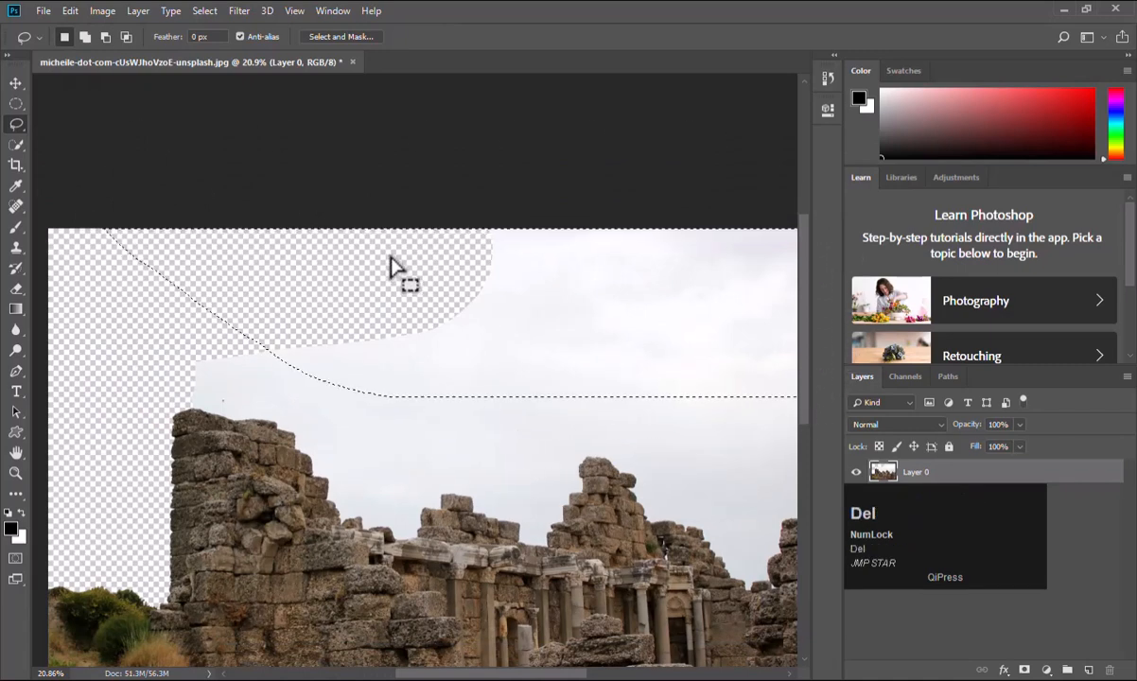
{"action": "key", "text": "space"}
{"action": "left_click_drag", "start_coordinate": [617, 387], "coordinate": [394, 421]}
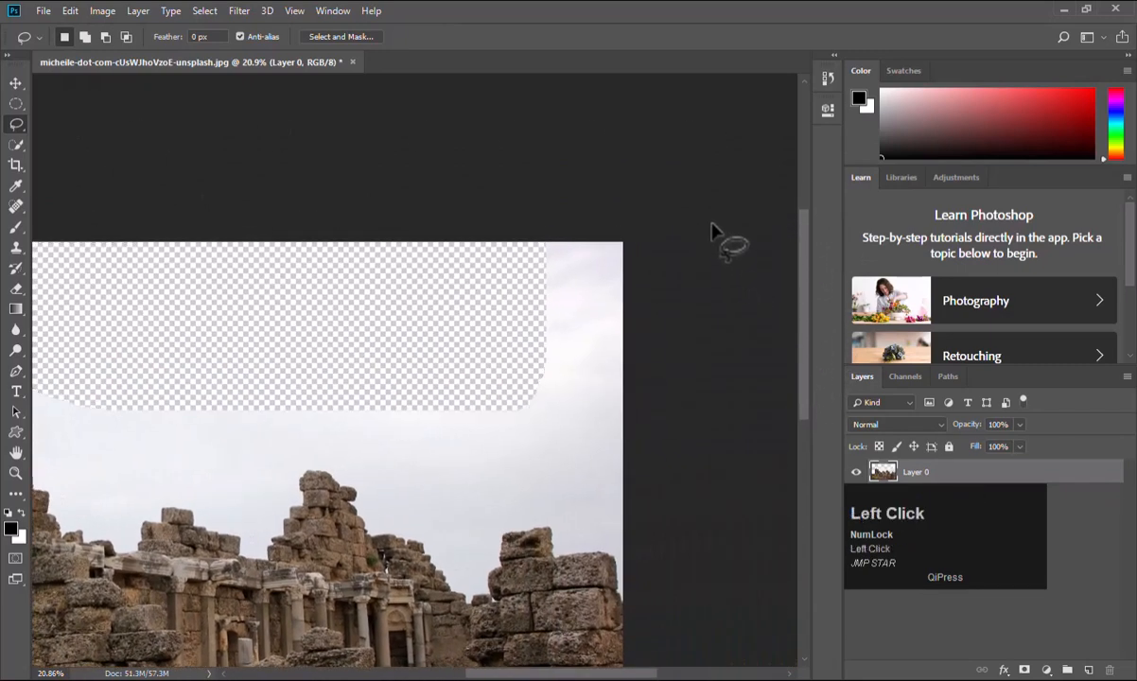
Lasso the sky from the photo's right border across just above the central ruins, delete it, and deselect.
{"action": "mouse_move", "coordinate": [683, 478]}
{"action": "left_mouse_down"}
{"action": "mouse_move", "coordinate": [663, 537]}
{"action": "mouse_move", "coordinate": [573, 522]}
{"action": "mouse_move", "coordinate": [426, 443]}
{"action": "mouse_move", "coordinate": [339, 437]}
{"action": "left_mouse_up"}
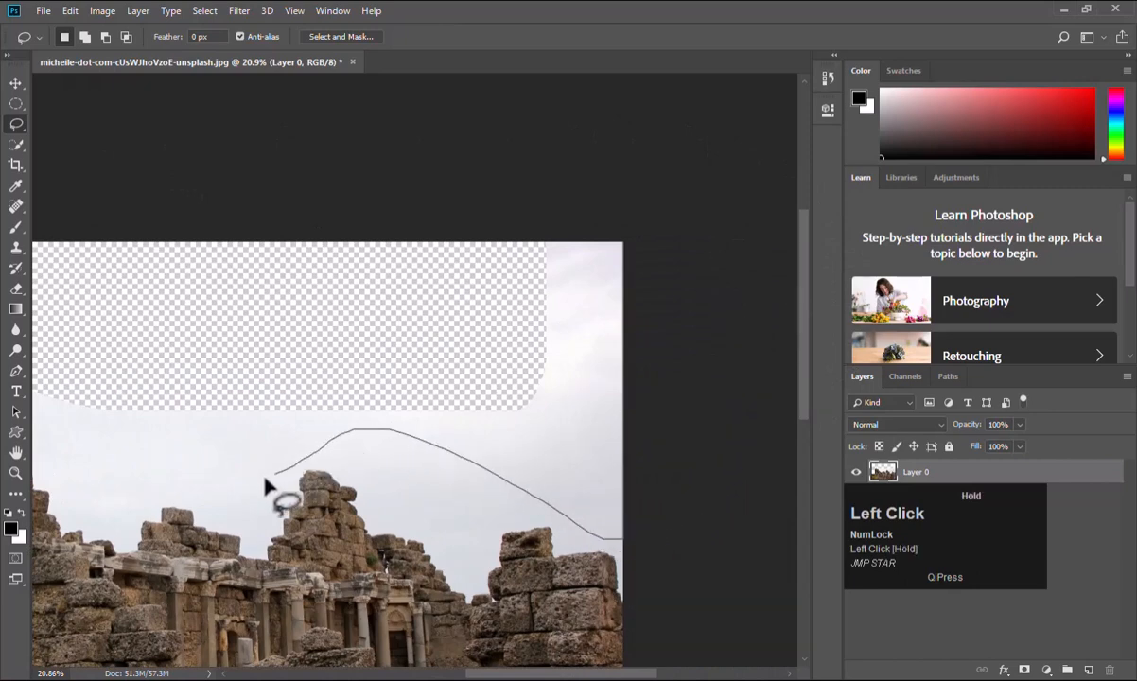
{"action": "mouse_move", "coordinate": [148, 477]}
{"action": "left_mouse_down"}
{"action": "mouse_move", "coordinate": [137, 287]}
{"action": "mouse_move", "coordinate": [556, 193]}
{"action": "mouse_move", "coordinate": [598, 323]}
{"action": "left_mouse_up"}
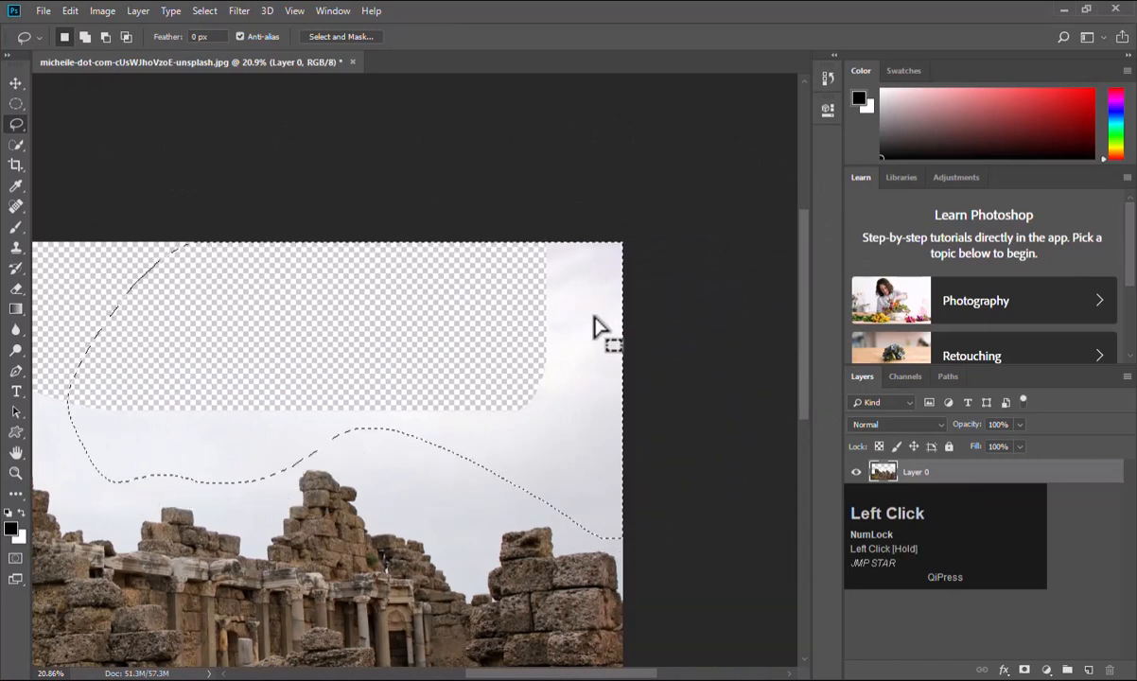
{"action": "key", "text": "Delete"}
{"action": "key", "text": "space"}
{"action": "mouse_move", "coordinate": [237, 478]}
{"action": "left_mouse_down"}
{"action": "mouse_move", "coordinate": [457, 398]}
{"action": "mouse_move", "coordinate": [675, 386]}
{"action": "left_mouse_up"}
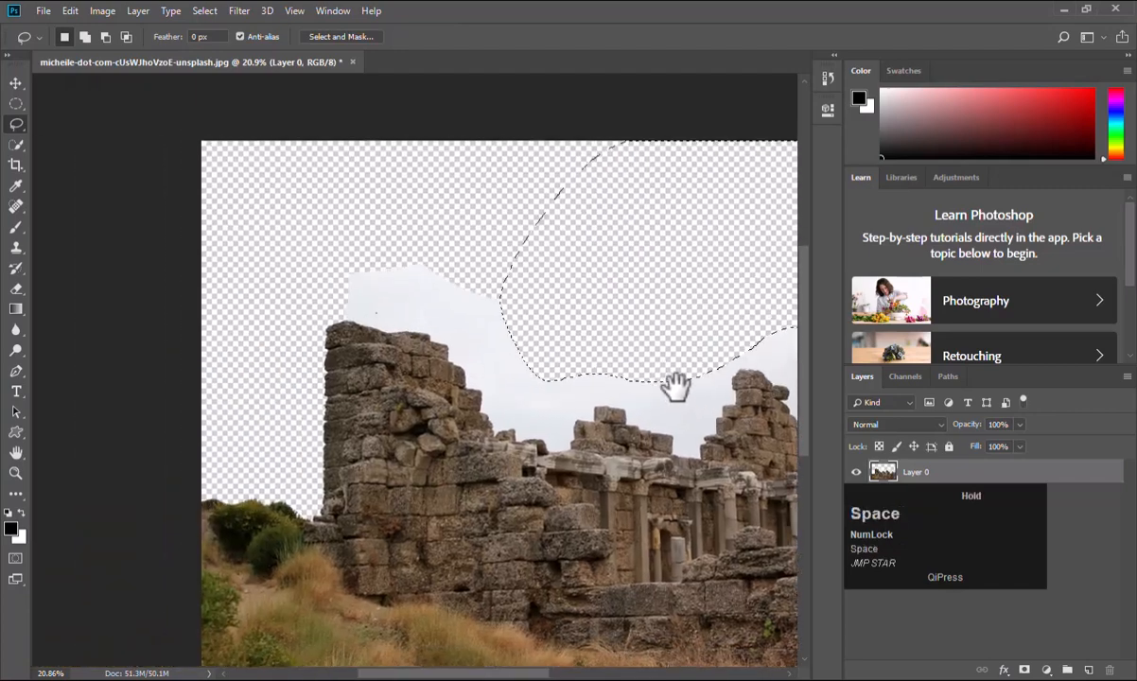
{"action": "left_click", "coordinate": [299, 277]}
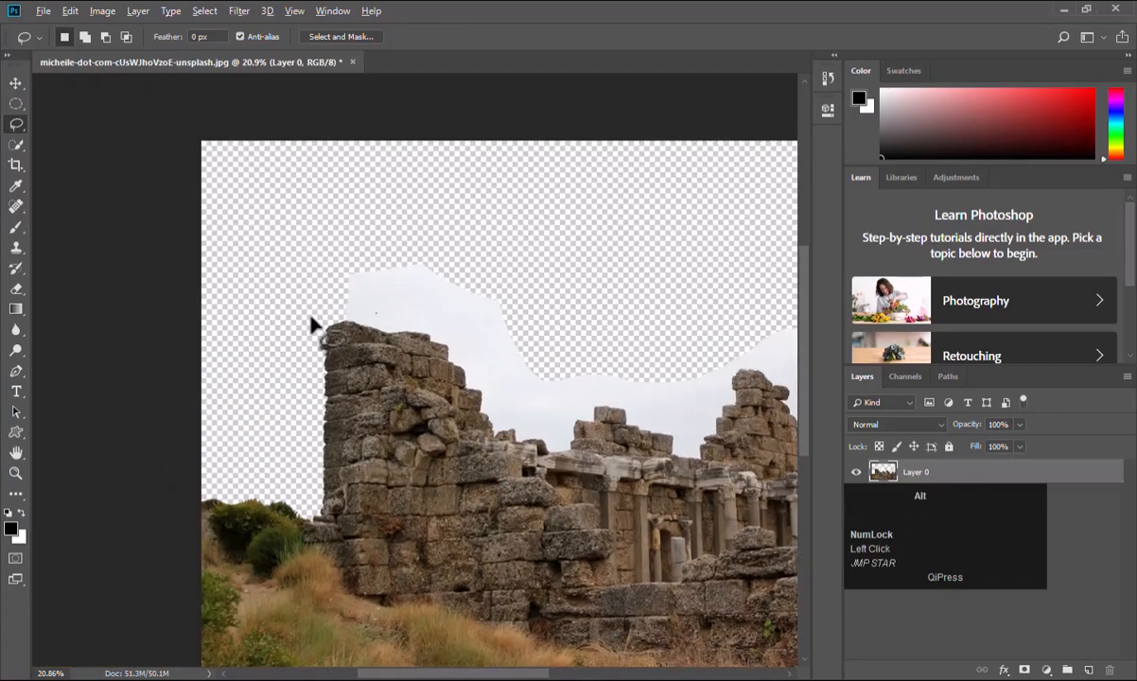
Start a lasso selection in the cleared area and trace the tall wall's sloping top edge past the thin round-tipped stalk.
{"action": "scroll", "coordinate": [333, 326], "scroll_direction": "up", "scroll_amount": 3}
{"action": "scroll", "coordinate": [333, 327], "scroll_direction": "up", "scroll_amount": 8}
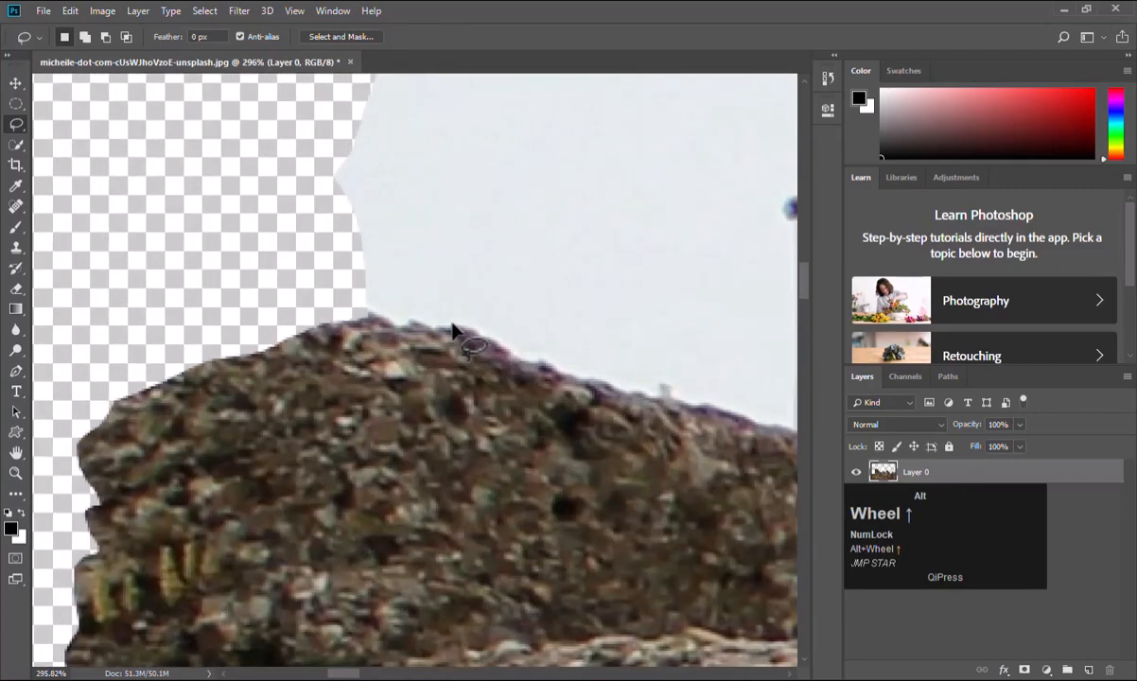
{"action": "key", "text": "space"}
{"action": "mouse_move", "coordinate": [445, 357]}
{"action": "left_mouse_down"}
{"action": "mouse_move", "coordinate": [434, 373]}
{"action": "mouse_move", "coordinate": [267, 384]}
{"action": "left_mouse_up"}
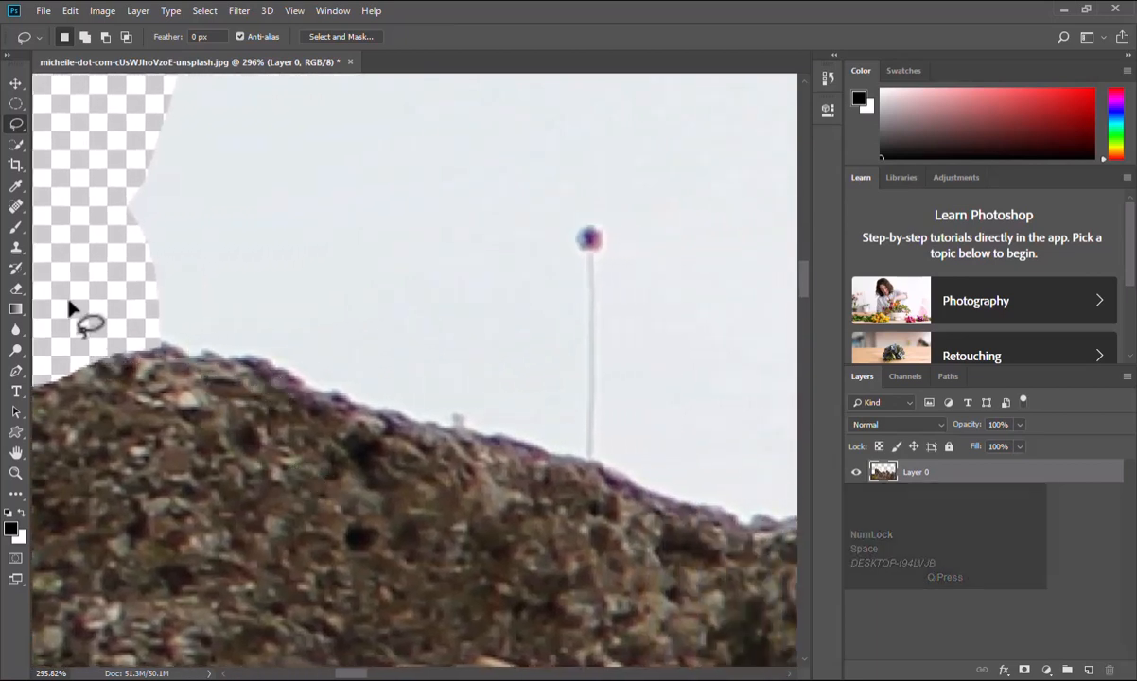
{"action": "left_click_drag", "start_coordinate": [55, 309], "coordinate": [144, 346]}
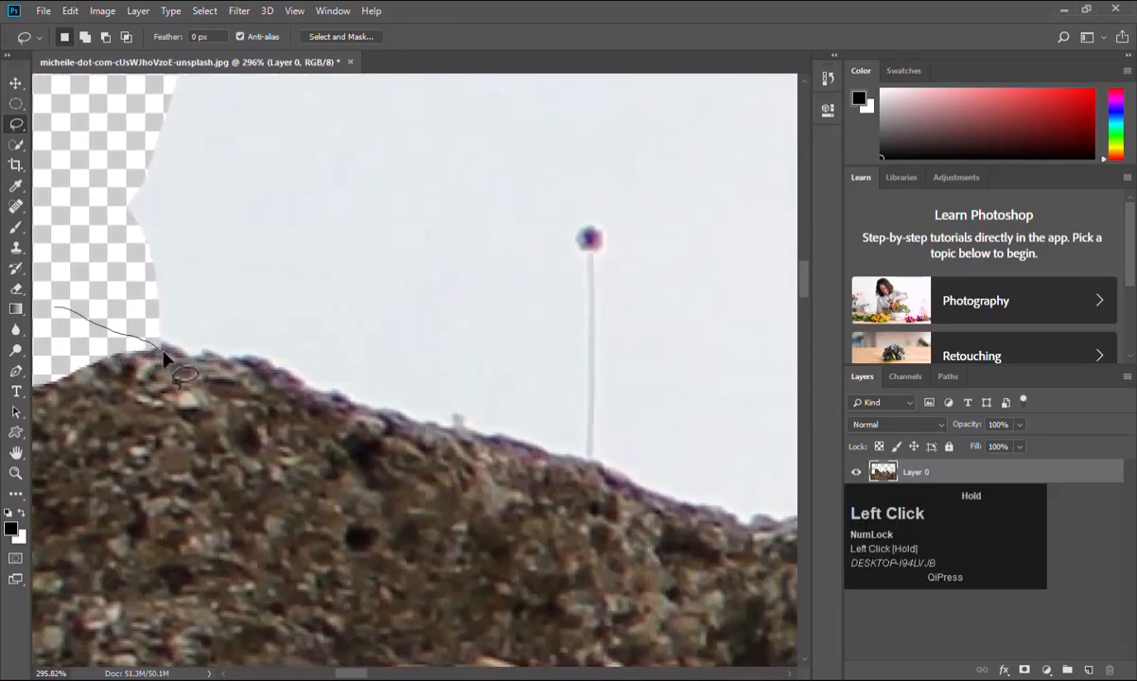
{"action": "left_click_drag", "start_coordinate": [227, 369], "coordinate": [253, 370]}
{"action": "left_click_drag", "start_coordinate": [314, 401], "coordinate": [413, 425]}
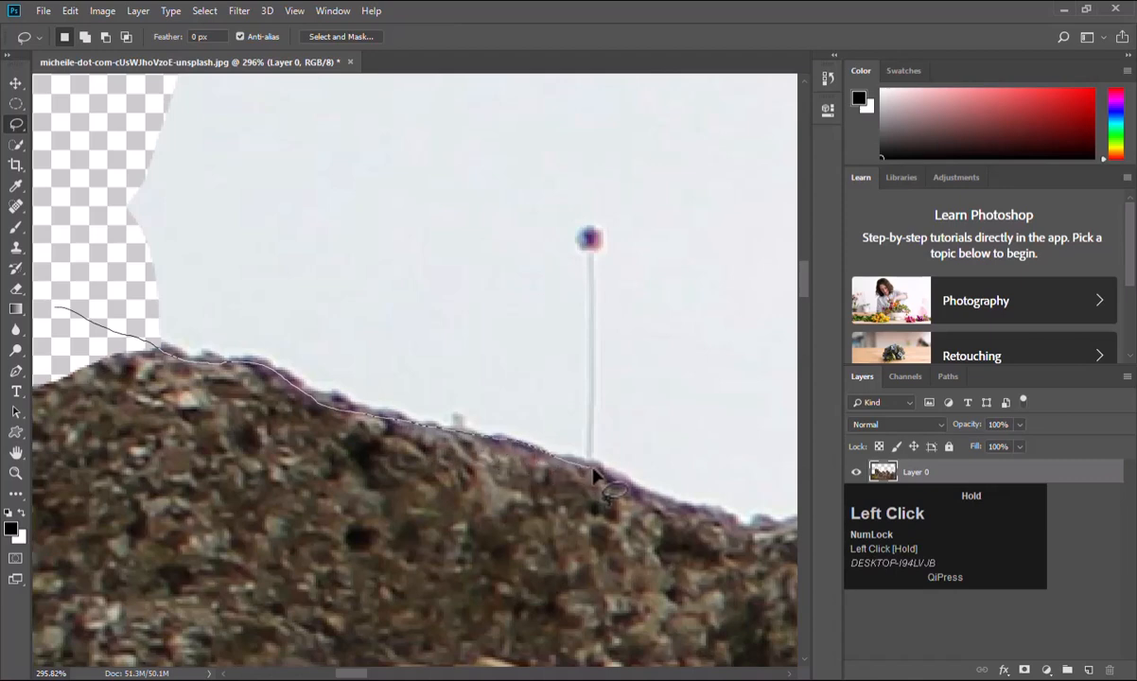
{"action": "left_click_drag", "start_coordinate": [594, 475], "coordinate": [623, 489]}
{"action": "mouse_move", "coordinate": [689, 517]}
{"action": "left_mouse_down"}
{"action": "mouse_move", "coordinate": [770, 535]}
{"action": "mouse_move", "coordinate": [390, 522]}
{"action": "mouse_move", "coordinate": [610, 509]}
{"action": "left_mouse_up"}
{"action": "key", "text": "space"}
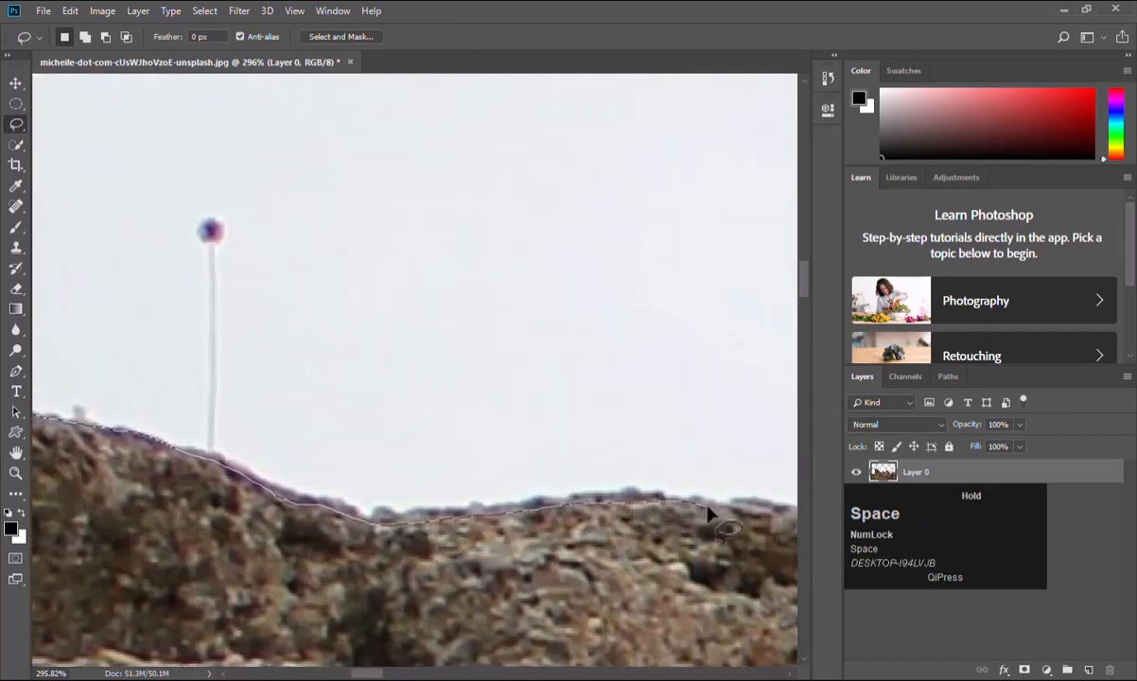
Continue the lasso along the rest of the wall's top and down the first stepped stone blocks, inside the purple fringe.
{"action": "key", "text": "space"}
{"action": "left_click_drag", "start_coordinate": [707, 509], "coordinate": [298, 454]}
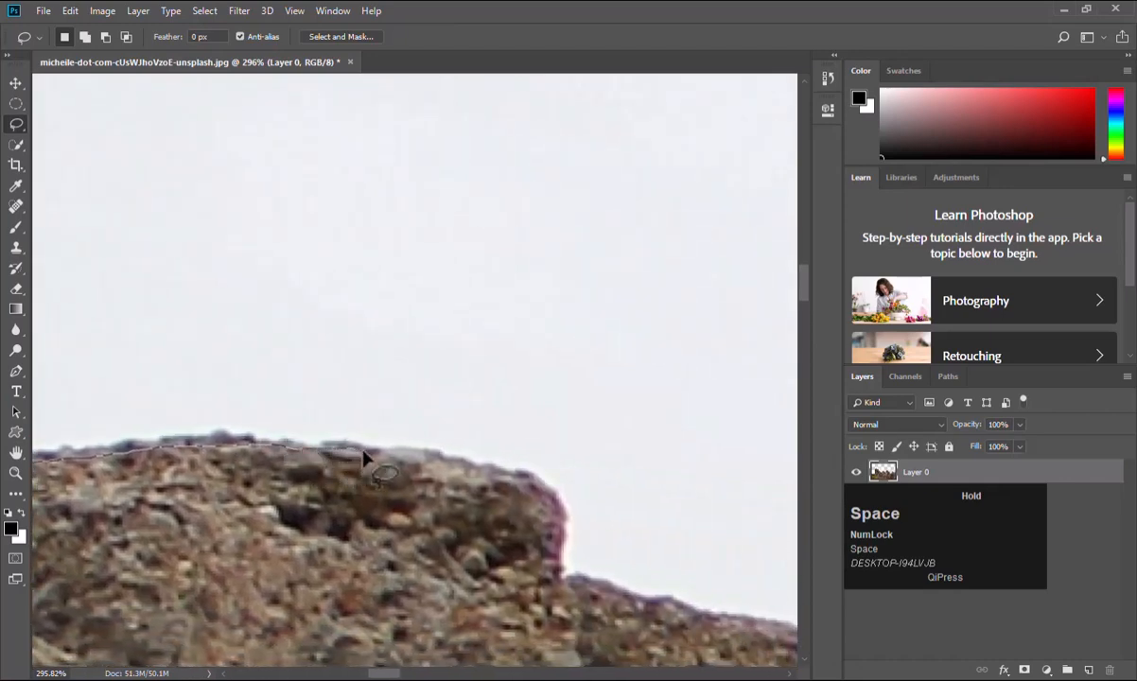
{"action": "left_click_drag", "start_coordinate": [399, 459], "coordinate": [432, 463]}
{"action": "mouse_move", "coordinate": [534, 489]}
{"action": "left_mouse_down"}
{"action": "mouse_move", "coordinate": [557, 590]}
{"action": "mouse_move", "coordinate": [582, 585]}
{"action": "mouse_move", "coordinate": [706, 619]}
{"action": "mouse_move", "coordinate": [472, 490]}
{"action": "mouse_move", "coordinate": [381, 465]}
{"action": "mouse_move", "coordinate": [466, 487]}
{"action": "mouse_move", "coordinate": [486, 528]}
{"action": "mouse_move", "coordinate": [477, 613]}
{"action": "mouse_move", "coordinate": [474, 409]}
{"action": "mouse_move", "coordinate": [483, 508]}
{"action": "mouse_move", "coordinate": [553, 537]}
{"action": "mouse_move", "coordinate": [598, 575]}
{"action": "left_mouse_up"}
{"action": "key", "text": "space"}
{"action": "key", "text": "space"}
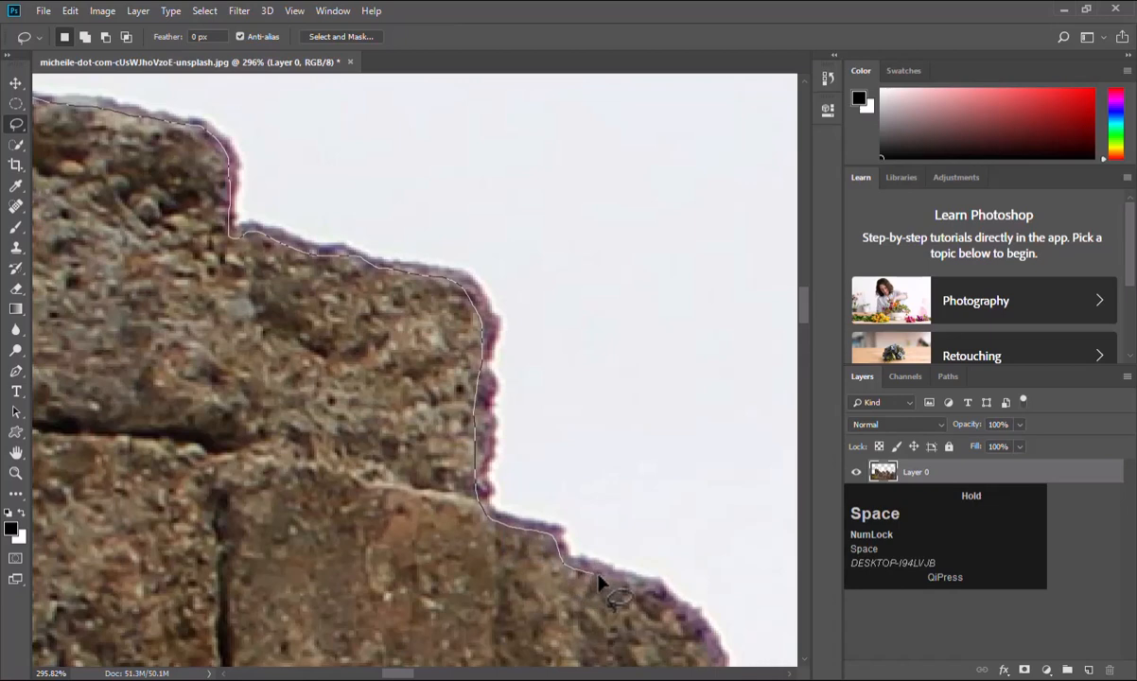
Continue the lasso down the tall wall's remaining stepped blocks to the narrow gap at its foot, just inside the purple fringe.
{"action": "mouse_move", "coordinate": [670, 596]}
{"action": "left_mouse_down"}
{"action": "mouse_move", "coordinate": [498, 373]}
{"action": "mouse_move", "coordinate": [416, 346]}
{"action": "mouse_move", "coordinate": [449, 375]}
{"action": "mouse_move", "coordinate": [468, 419]}
{"action": "mouse_move", "coordinate": [486, 599]}
{"action": "mouse_move", "coordinate": [450, 626]}
{"action": "left_mouse_up"}
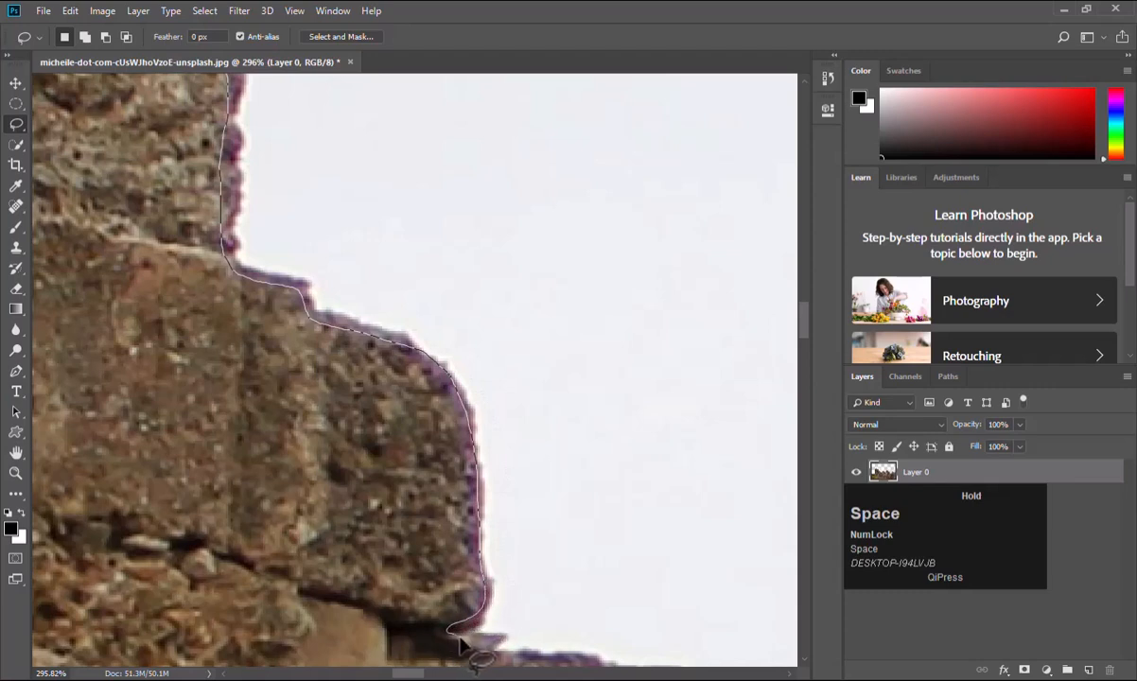
{"action": "mouse_move", "coordinate": [556, 668]}
{"action": "left_mouse_down"}
{"action": "mouse_move", "coordinate": [502, 572]}
{"action": "mouse_move", "coordinate": [390, 463]}
{"action": "left_mouse_up"}
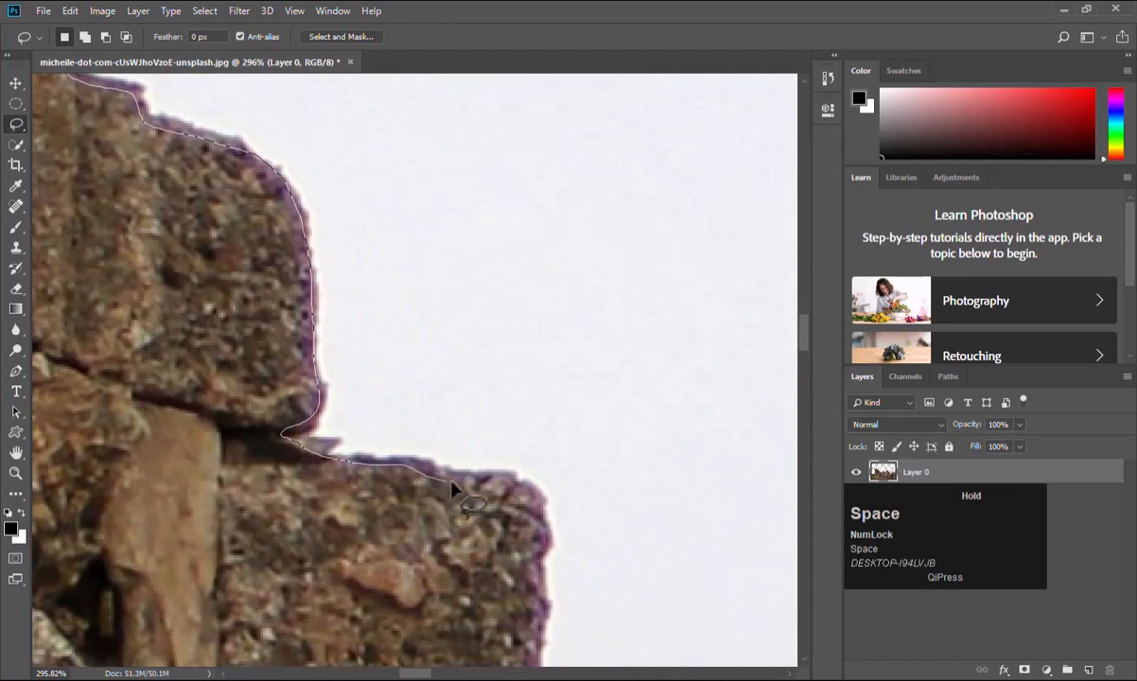
{"action": "mouse_move", "coordinate": [483, 488]}
{"action": "left_mouse_down"}
{"action": "mouse_move", "coordinate": [527, 483]}
{"action": "mouse_move", "coordinate": [540, 509]}
{"action": "mouse_move", "coordinate": [535, 583]}
{"action": "mouse_move", "coordinate": [529, 303]}
{"action": "left_mouse_up"}
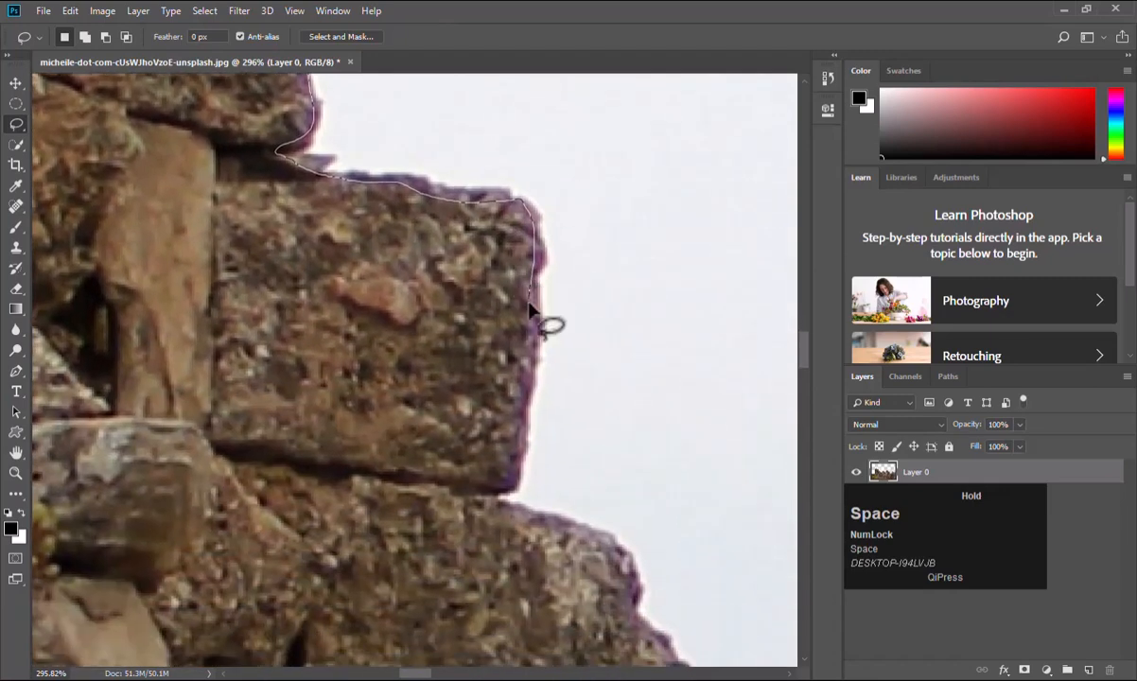
{"action": "mouse_move", "coordinate": [530, 347]}
{"action": "left_mouse_down"}
{"action": "mouse_move", "coordinate": [525, 452]}
{"action": "mouse_move", "coordinate": [519, 478]}
{"action": "mouse_move", "coordinate": [498, 492]}
{"action": "left_mouse_up"}
{"action": "mouse_move", "coordinate": [556, 525]}
{"action": "left_mouse_down"}
{"action": "mouse_move", "coordinate": [428, 333]}
{"action": "mouse_move", "coordinate": [434, 355]}
{"action": "mouse_move", "coordinate": [492, 384]}
{"action": "mouse_move", "coordinate": [506, 430]}
{"action": "left_mouse_up"}
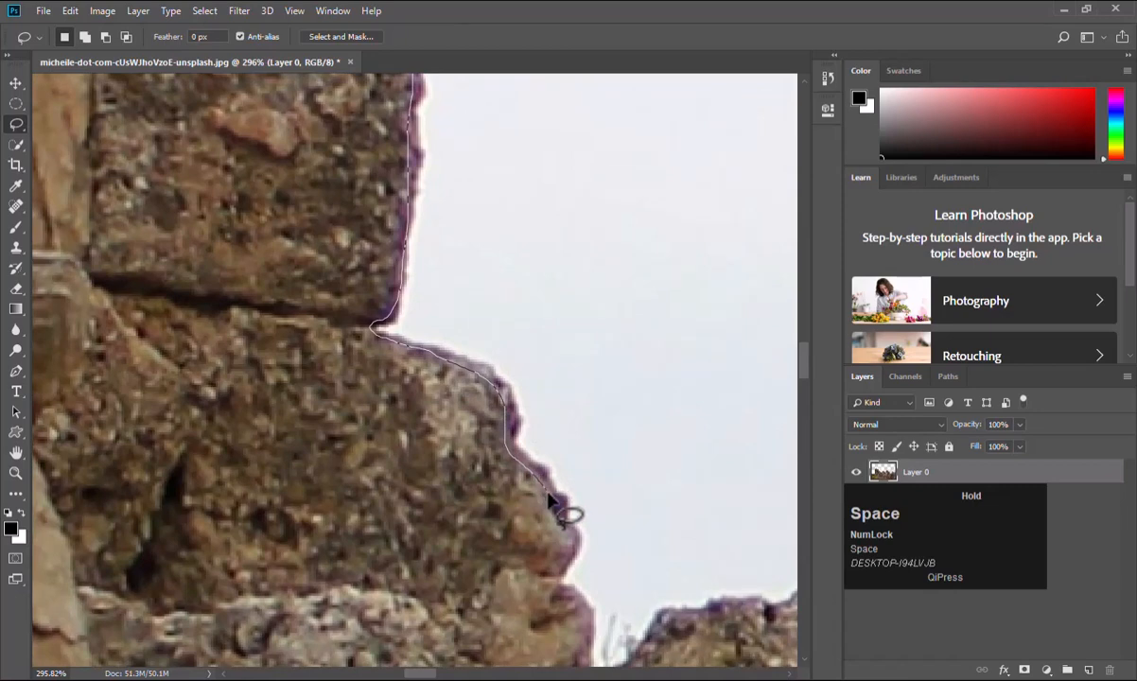
{"action": "mouse_move", "coordinate": [550, 500]}
{"action": "left_mouse_down"}
{"action": "mouse_move", "coordinate": [573, 551]}
{"action": "mouse_move", "coordinate": [561, 581]}
{"action": "mouse_move", "coordinate": [586, 624]}
{"action": "mouse_move", "coordinate": [537, 397]}
{"action": "mouse_move", "coordinate": [543, 444]}
{"action": "mouse_move", "coordinate": [568, 446]}
{"action": "mouse_move", "coordinate": [602, 411]}
{"action": "left_mouse_up"}
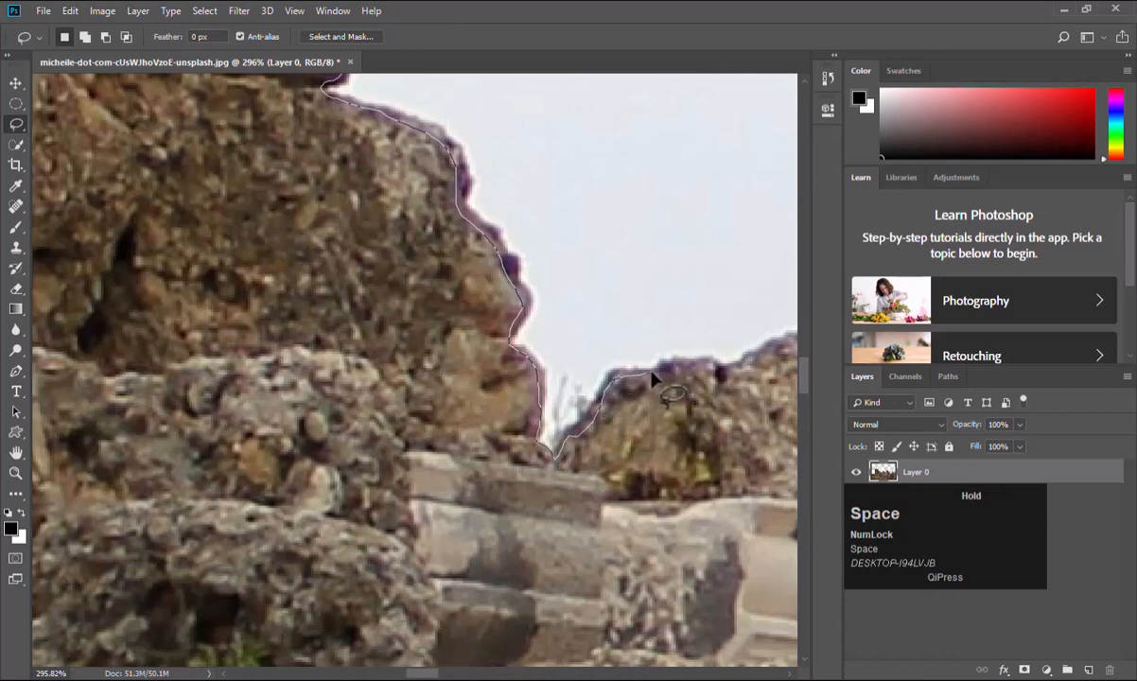
Continue the lasso over the low rock, across the shallow dip, and up the side of the next block stack.
{"action": "mouse_move", "coordinate": [674, 371]}
{"action": "left_mouse_down"}
{"action": "mouse_move", "coordinate": [708, 372]}
{"action": "mouse_move", "coordinate": [513, 389]}
{"action": "mouse_move", "coordinate": [605, 371]}
{"action": "mouse_move", "coordinate": [617, 384]}
{"action": "mouse_move", "coordinate": [624, 526]}
{"action": "mouse_move", "coordinate": [490, 528]}
{"action": "mouse_move", "coordinate": [509, 539]}
{"action": "mouse_move", "coordinate": [611, 506]}
{"action": "mouse_move", "coordinate": [714, 504]}
{"action": "mouse_move", "coordinate": [796, 525]}
{"action": "mouse_move", "coordinate": [450, 450]}
{"action": "mouse_move", "coordinate": [532, 478]}
{"action": "mouse_move", "coordinate": [589, 615]}
{"action": "mouse_move", "coordinate": [457, 490]}
{"action": "mouse_move", "coordinate": [419, 508]}
{"action": "mouse_move", "coordinate": [404, 532]}
{"action": "mouse_move", "coordinate": [433, 543]}
{"action": "left_mouse_up"}
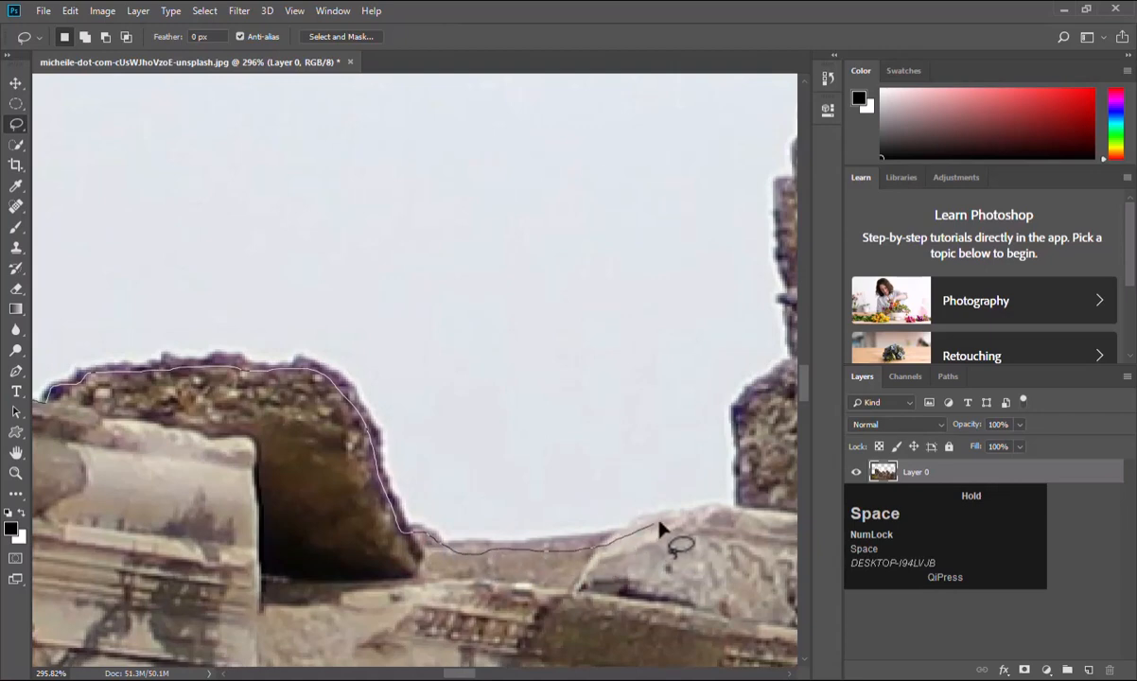
{"action": "mouse_move", "coordinate": [744, 457]}
{"action": "left_mouse_down"}
{"action": "mouse_move", "coordinate": [737, 409]}
{"action": "mouse_move", "coordinate": [774, 379]}
{"action": "mouse_move", "coordinate": [603, 451]}
{"action": "left_mouse_up"}
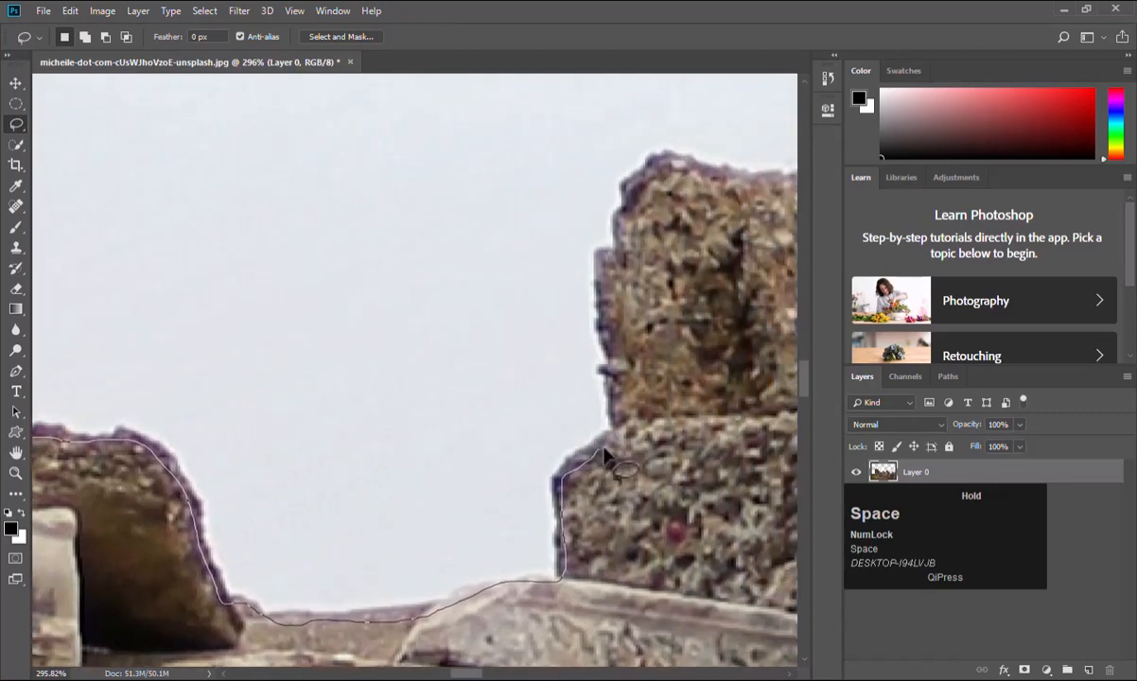
{"action": "left_click_drag", "start_coordinate": [613, 401], "coordinate": [612, 359]}
{"action": "left_click_drag", "start_coordinate": [600, 310], "coordinate": [605, 271]}
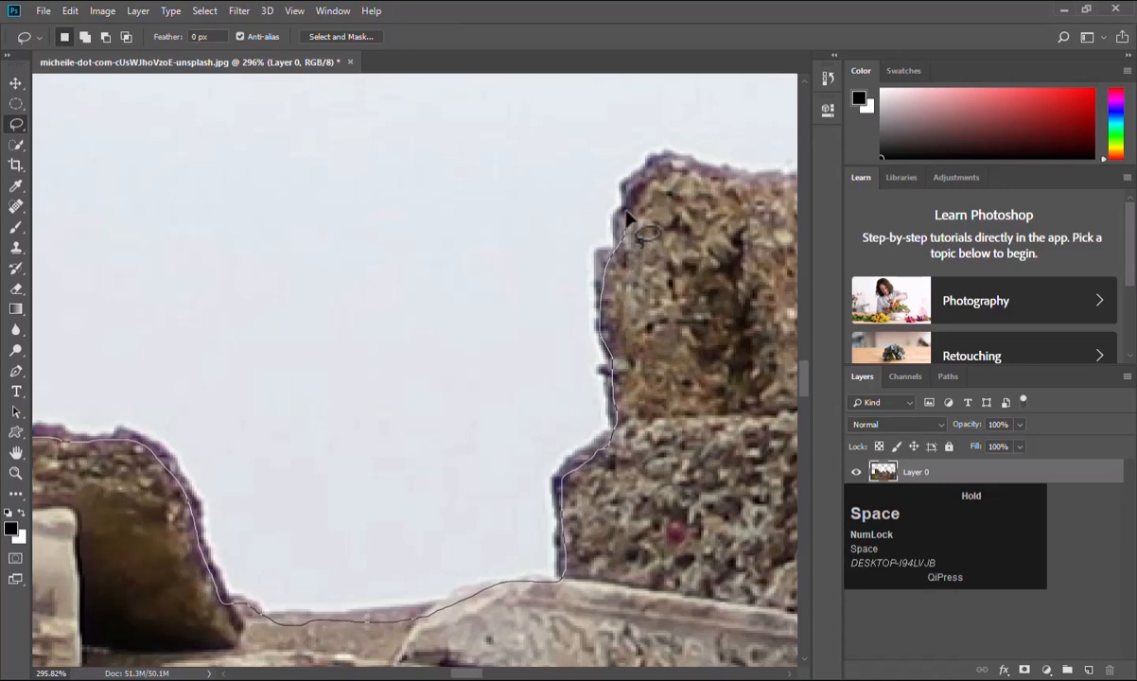
Bring the lasso back through the cleared area above the remaining sky and close it at the tall wall's top.
{"action": "mouse_move", "coordinate": [667, 166]}
{"action": "left_mouse_down"}
{"action": "mouse_move", "coordinate": [614, 75]}
{"action": "mouse_move", "coordinate": [568, 137]}
{"action": "mouse_move", "coordinate": [528, 553]}
{"action": "mouse_move", "coordinate": [494, 52]}
{"action": "mouse_move", "coordinate": [652, 495]}
{"action": "mouse_move", "coordinate": [380, 108]}
{"action": "mouse_move", "coordinate": [186, 129]}
{"action": "mouse_move", "coordinate": [850, 407]}
{"action": "mouse_move", "coordinate": [540, 119]}
{"action": "mouse_move", "coordinate": [700, 564]}
{"action": "mouse_move", "coordinate": [546, 145]}
{"action": "mouse_move", "coordinate": [708, 532]}
{"action": "mouse_move", "coordinate": [401, 291]}
{"action": "mouse_move", "coordinate": [171, 239]}
{"action": "mouse_move", "coordinate": [852, 324]}
{"action": "mouse_move", "coordinate": [515, 169]}
{"action": "mouse_move", "coordinate": [380, 165]}
{"action": "mouse_move", "coordinate": [680, 553]}
{"action": "mouse_move", "coordinate": [152, 363]}
{"action": "mouse_move", "coordinate": [87, 386]}
{"action": "mouse_move", "coordinate": [1002, 340]}
{"action": "mouse_move", "coordinate": [322, 435]}
{"action": "mouse_move", "coordinate": [342, 237]}
{"action": "mouse_move", "coordinate": [323, 193]}
{"action": "mouse_move", "coordinate": [190, 525]}
{"action": "mouse_move", "coordinate": [235, 123]}
{"action": "left_mouse_up"}
{"action": "key", "text": "space"}
{"action": "key", "text": "space"}
{"action": "key", "text": "space"}
{"action": "key", "text": "space"}
{"action": "key", "text": "space"}
{"action": "key", "text": "space"}
{"action": "key", "text": "space"}
{"action": "key", "text": "space"}
{"action": "key", "text": "space"}
{"action": "key", "text": "space"}
{"action": "mouse_move", "coordinate": [234, 123]}
{"action": "left_mouse_down"}
{"action": "mouse_move", "coordinate": [228, 452]}
{"action": "mouse_move", "coordinate": [246, 533]}
{"action": "mouse_move", "coordinate": [285, 563]}
{"action": "left_mouse_up"}
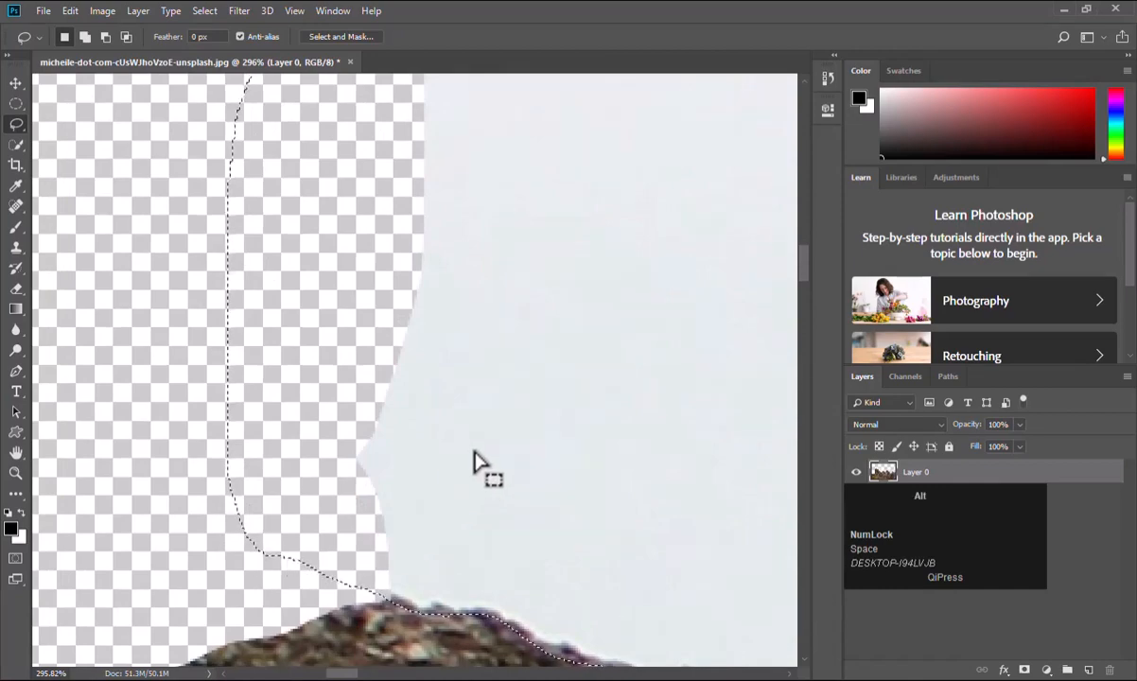
Delete the selected sky beside the tall wall's stepped edge, and deselect.
{"action": "scroll", "coordinate": [486, 437], "scroll_direction": "down", "scroll_amount": 3, "text": "alt"}
{"action": "scroll", "coordinate": [486, 437], "scroll_direction": "down", "scroll_amount": 4, "text": "alt"}
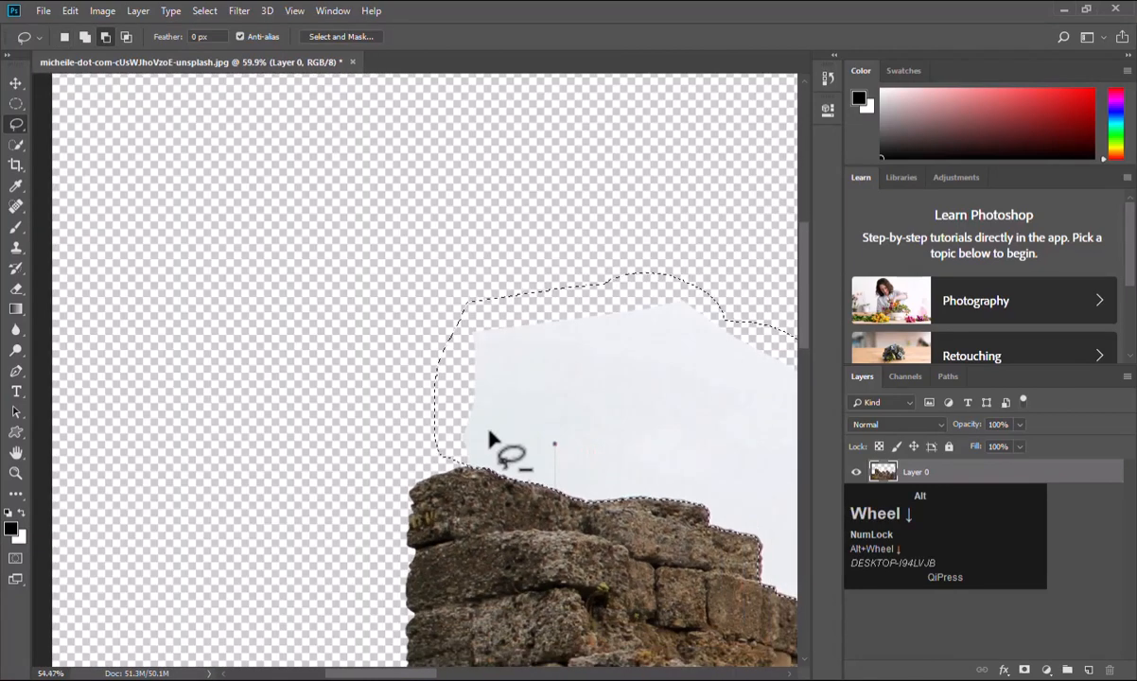
{"action": "scroll", "coordinate": [489, 437], "scroll_direction": "down", "scroll_amount": 1, "text": "alt"}
{"action": "key", "text": "space"}
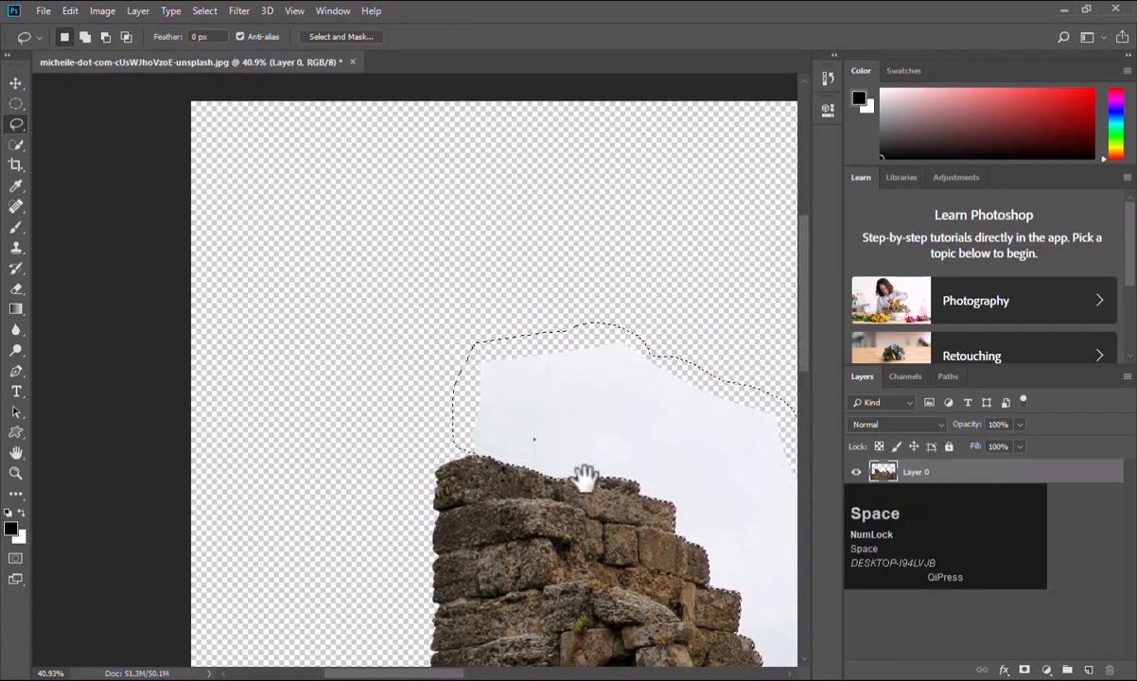
{"action": "mouse_move", "coordinate": [602, 485]}
{"action": "left_mouse_down"}
{"action": "mouse_move", "coordinate": [358, 363]}
{"action": "mouse_move", "coordinate": [310, 372]}
{"action": "left_mouse_up"}
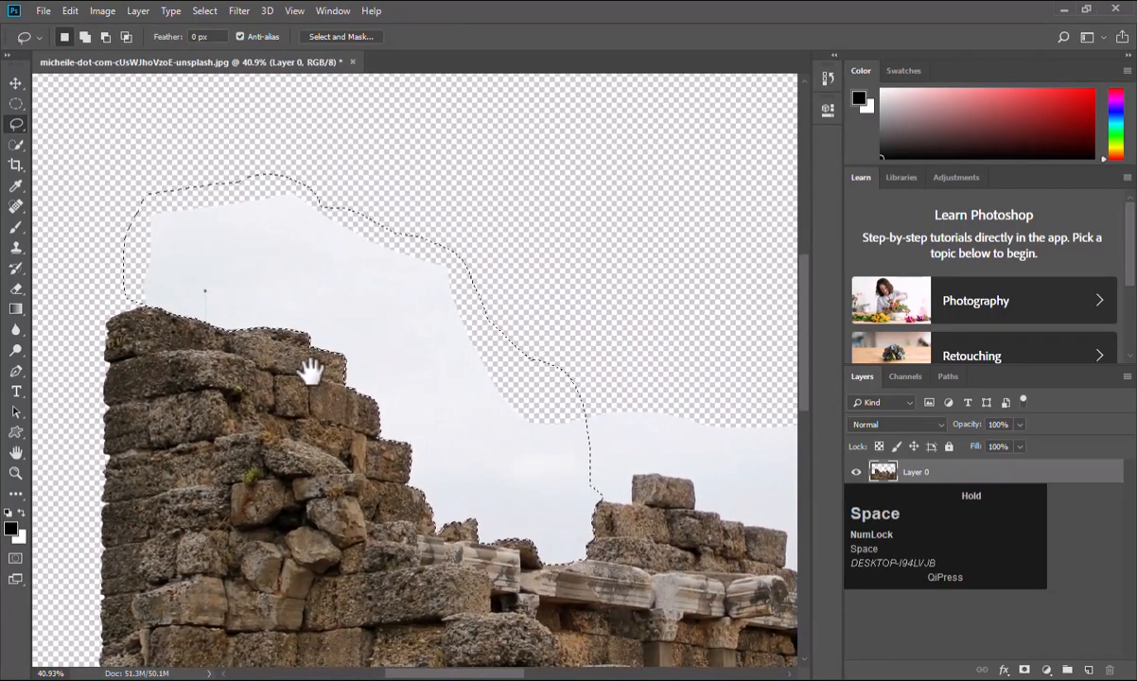
{"action": "key", "text": "Delete"}
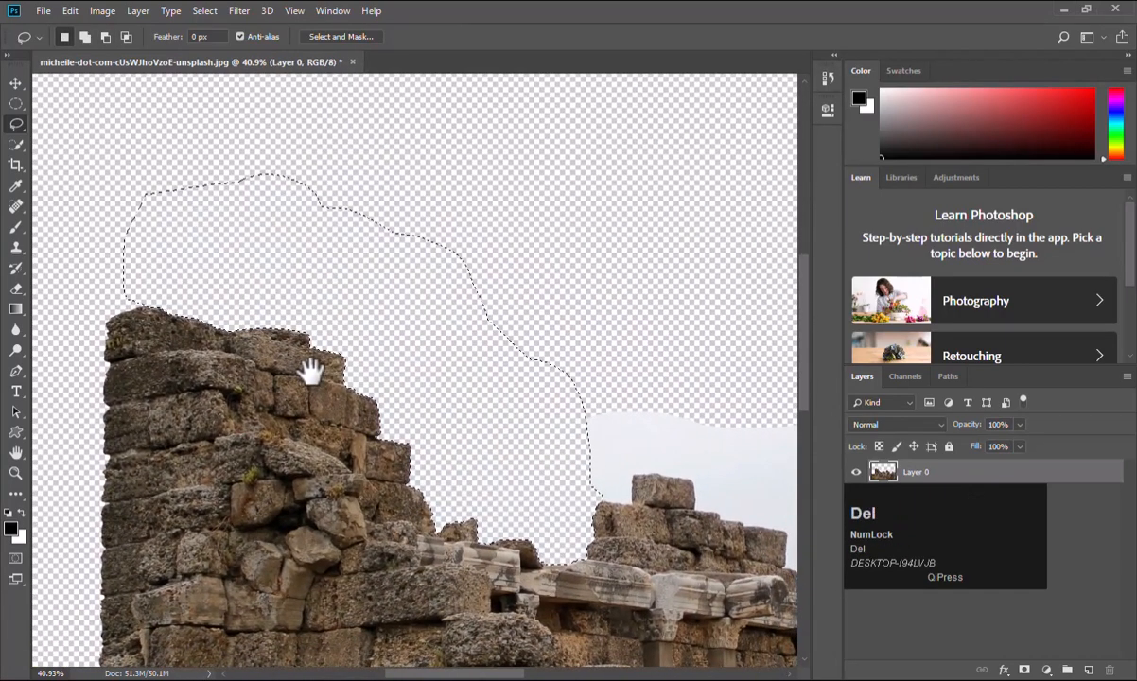
{"action": "key", "text": "ctrl+d"}
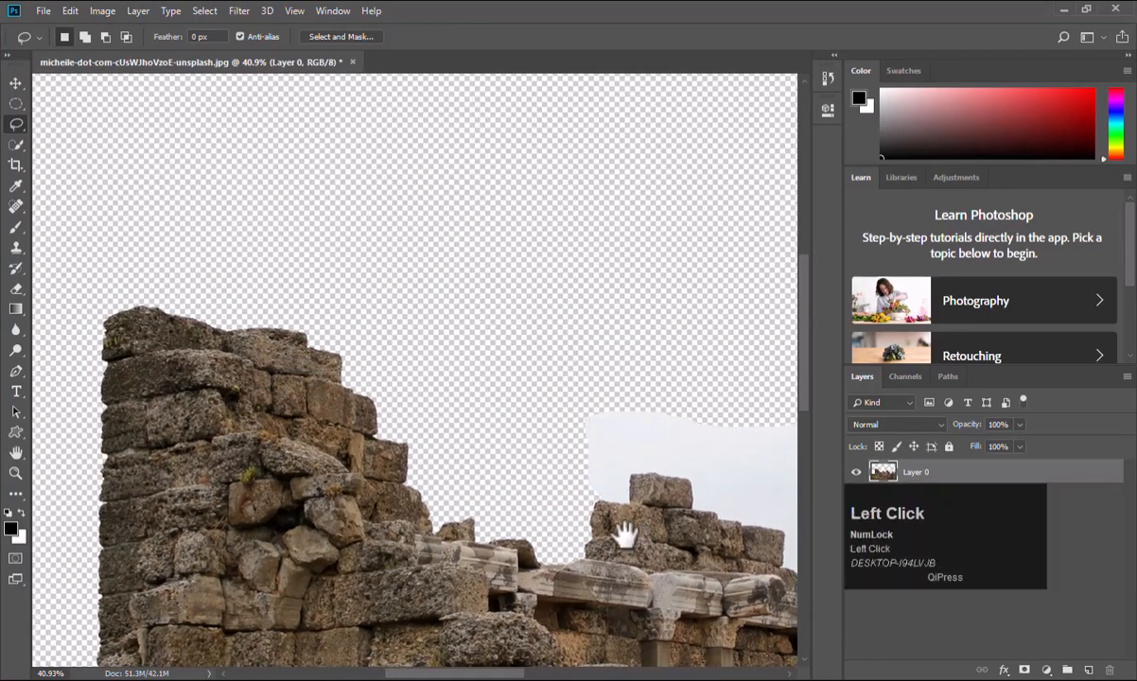
Lasso the sky well above the single block crowning the low middle ruins, delete it, and deselect.
{"action": "left_click_drag", "start_coordinate": [621, 526], "coordinate": [307, 480]}
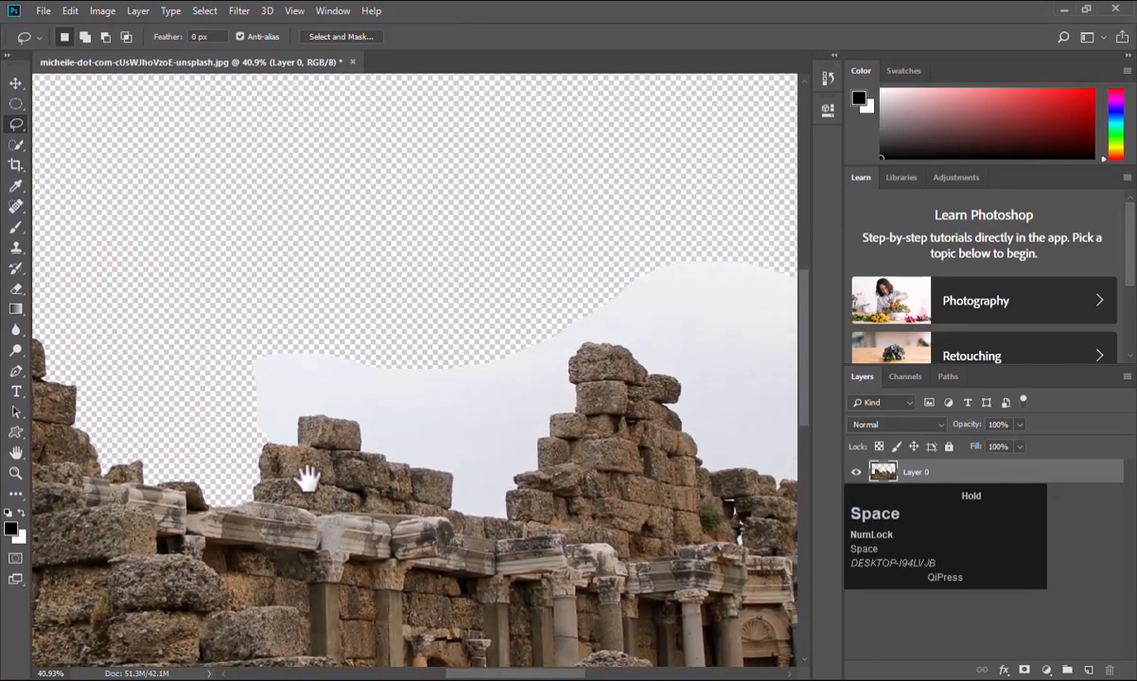
{"action": "scroll", "coordinate": [257, 435], "scroll_direction": "up", "scroll_amount": 4}
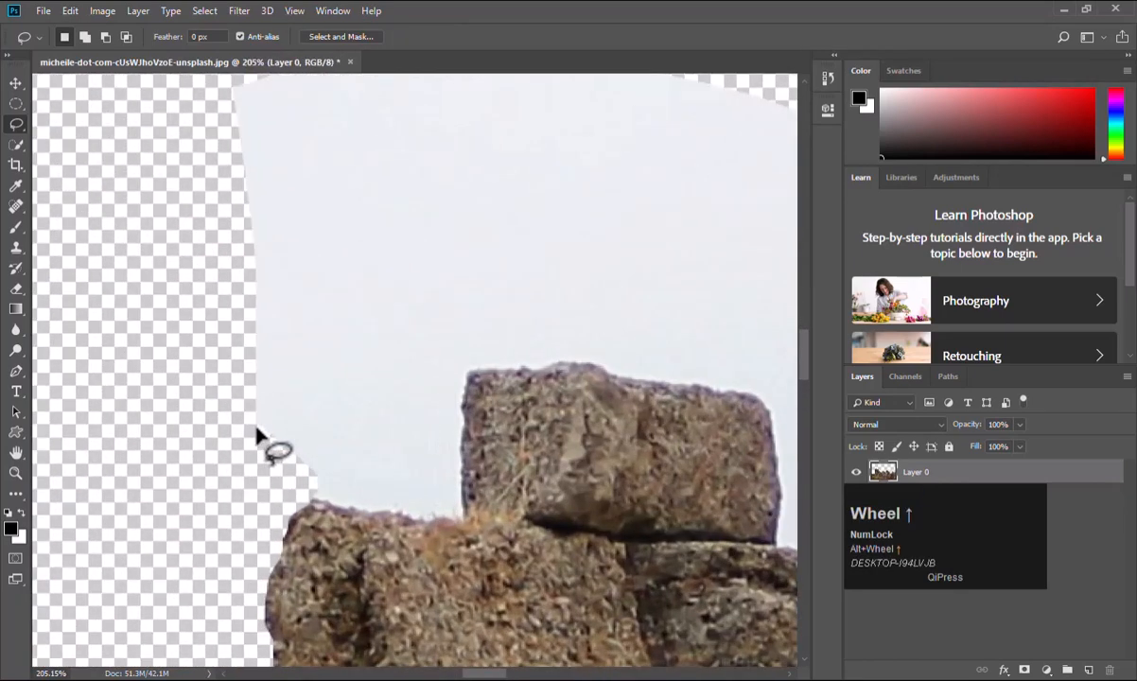
{"action": "mouse_move", "coordinate": [187, 487]}
{"action": "left_mouse_down"}
{"action": "mouse_move", "coordinate": [339, 377]}
{"action": "mouse_move", "coordinate": [744, 223]}
{"action": "left_mouse_up"}
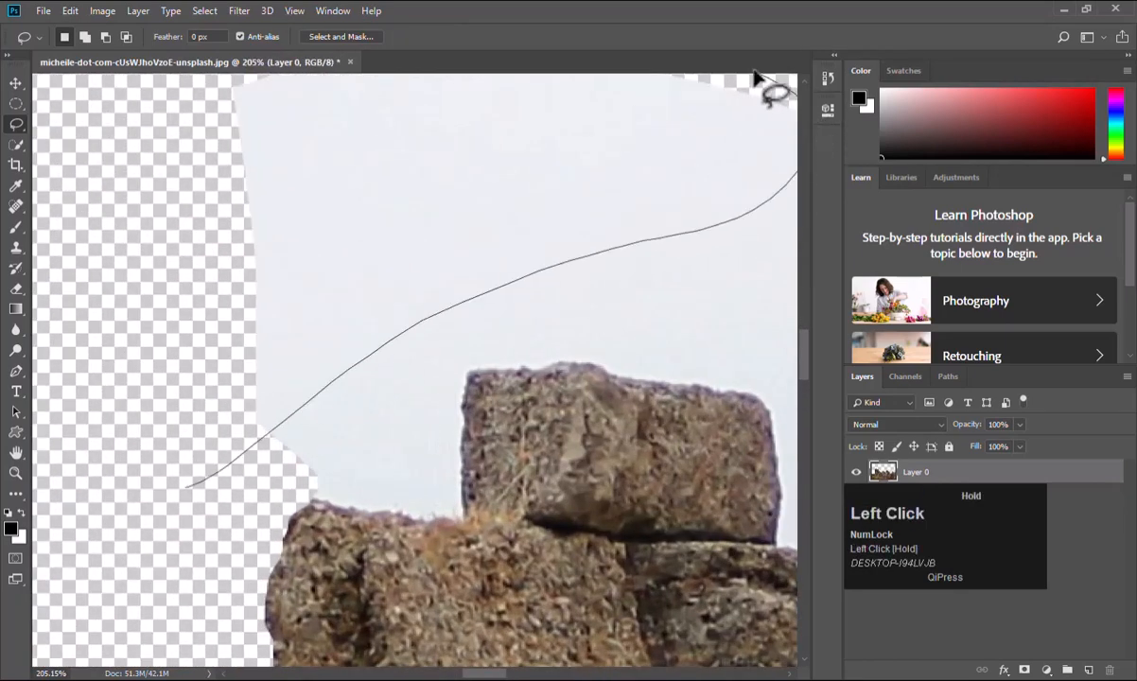
{"action": "key", "text": "space"}
{"action": "mouse_move", "coordinate": [754, 74]}
{"action": "left_mouse_down"}
{"action": "mouse_move", "coordinate": [703, 208]}
{"action": "mouse_move", "coordinate": [485, 132]}
{"action": "mouse_move", "coordinate": [94, 325]}
{"action": "mouse_move", "coordinate": [116, 440]}
{"action": "mouse_move", "coordinate": [208, 512]}
{"action": "left_mouse_up"}
{"action": "key", "text": "Delete"}
{"action": "left_click", "coordinate": [582, 362]}
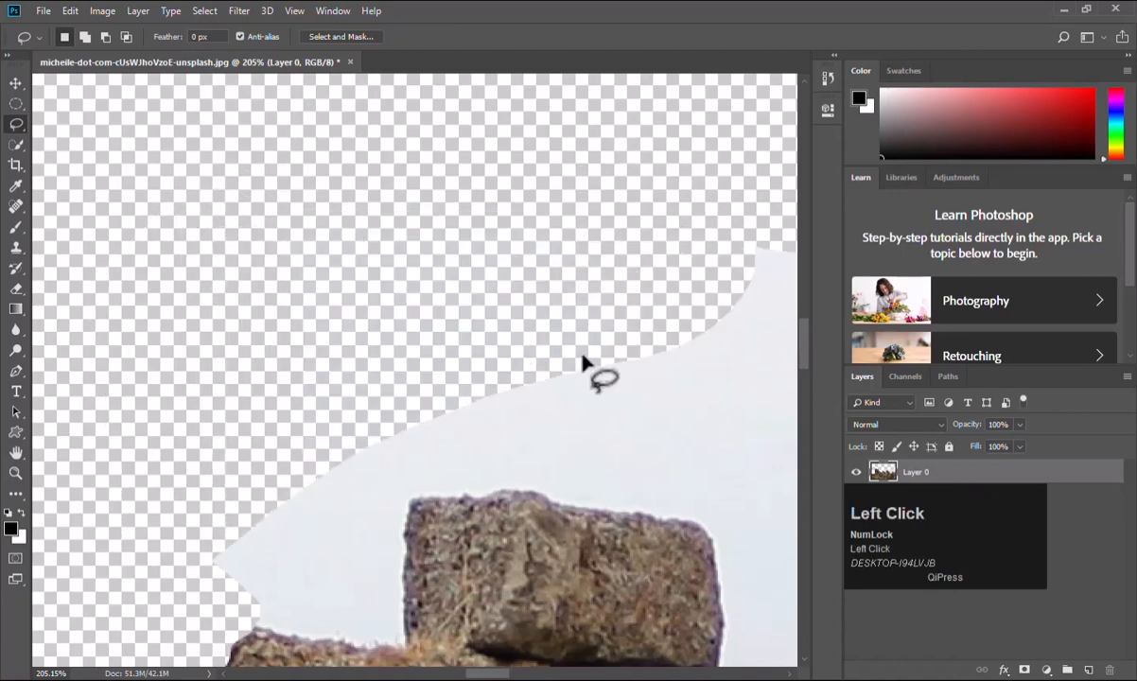
Lasso another piece of sky closer to the crowning block's top edge, delete it, and deselect.
{"action": "mouse_move", "coordinate": [733, 457]}
{"action": "left_mouse_down"}
{"action": "mouse_move", "coordinate": [702, 234]}
{"action": "mouse_move", "coordinate": [755, 333]}
{"action": "left_mouse_up"}
{"action": "key", "text": "Delete"}
{"action": "left_click", "coordinate": [277, 350]}
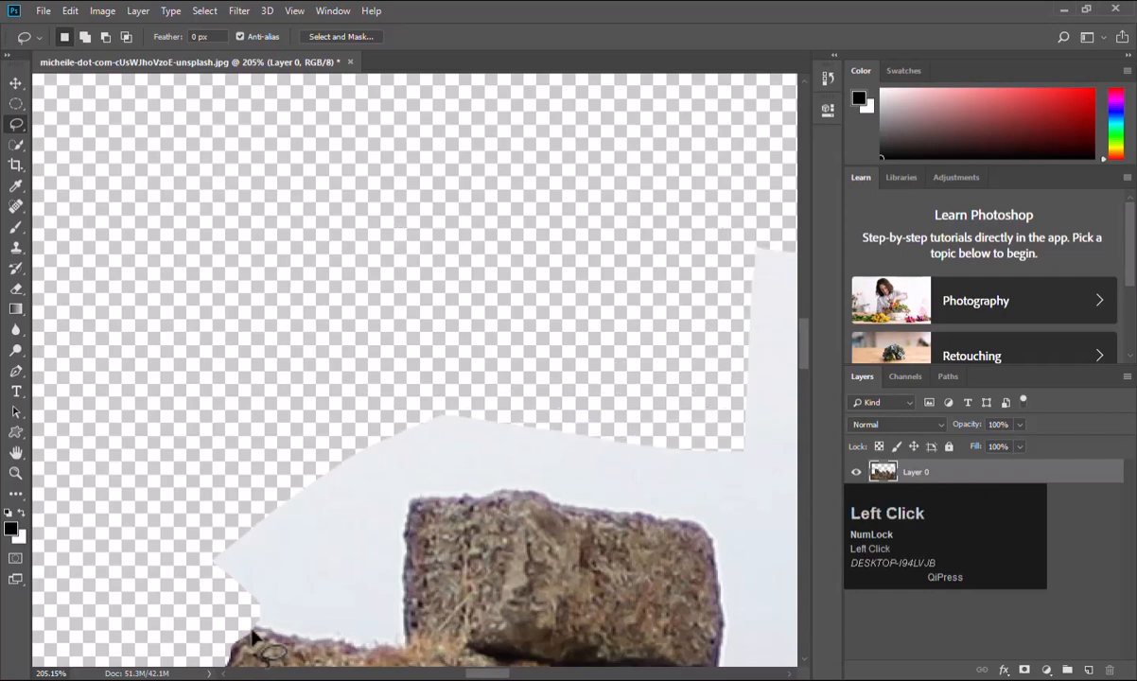
Start a lasso in the cleared area, tracing the grassy ledge and the near side of the crowning block up to its top corner.
{"action": "key", "text": "space"}
{"action": "left_click_drag", "start_coordinate": [238, 580], "coordinate": [148, 264]}
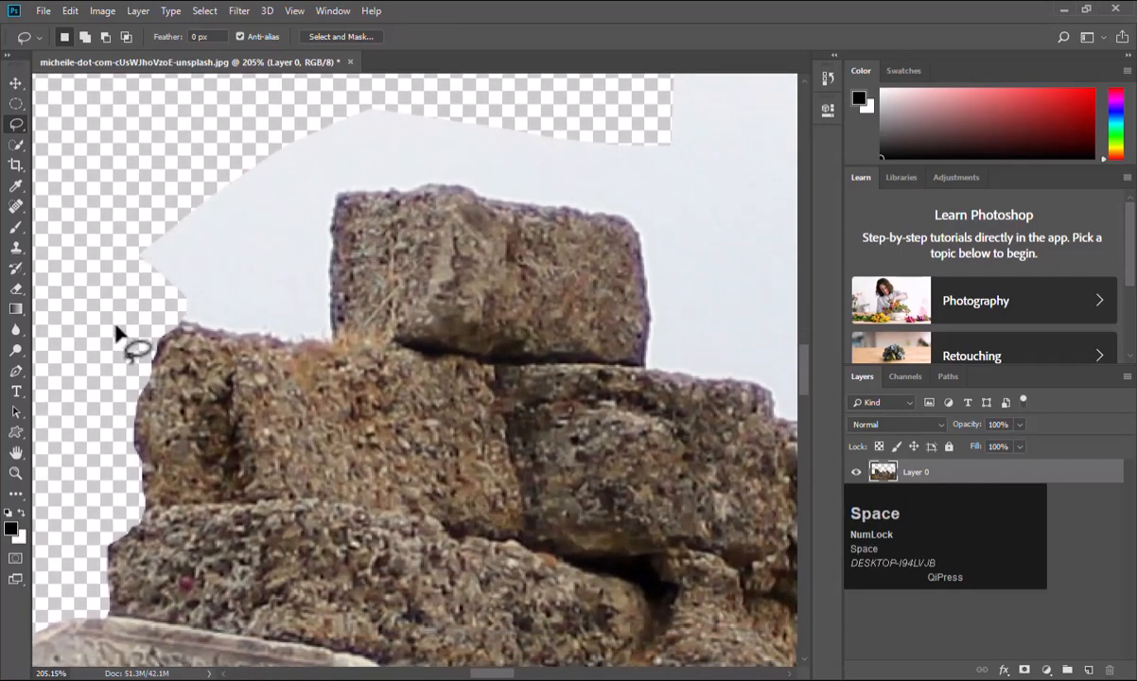
{"action": "scroll", "coordinate": [118, 331], "scroll_direction": "up", "scroll_amount": 3}
{"action": "scroll", "coordinate": [118, 331], "scroll_direction": "up", "scroll_amount": 2}
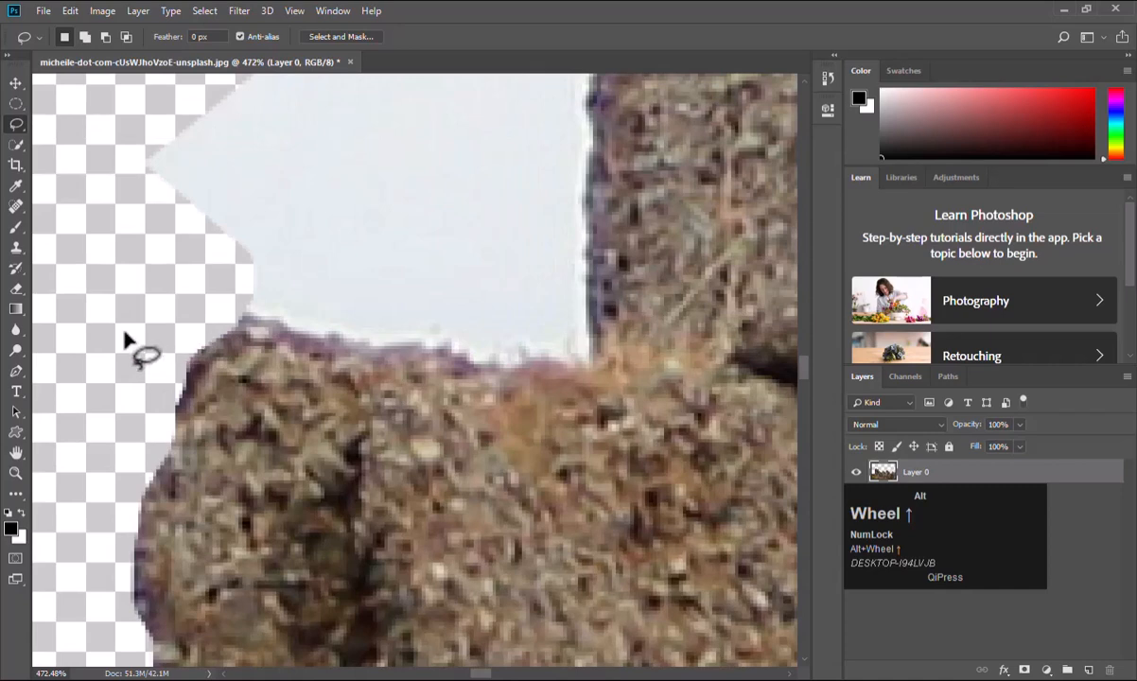
{"action": "left_click_drag", "start_coordinate": [62, 325], "coordinate": [177, 332]}
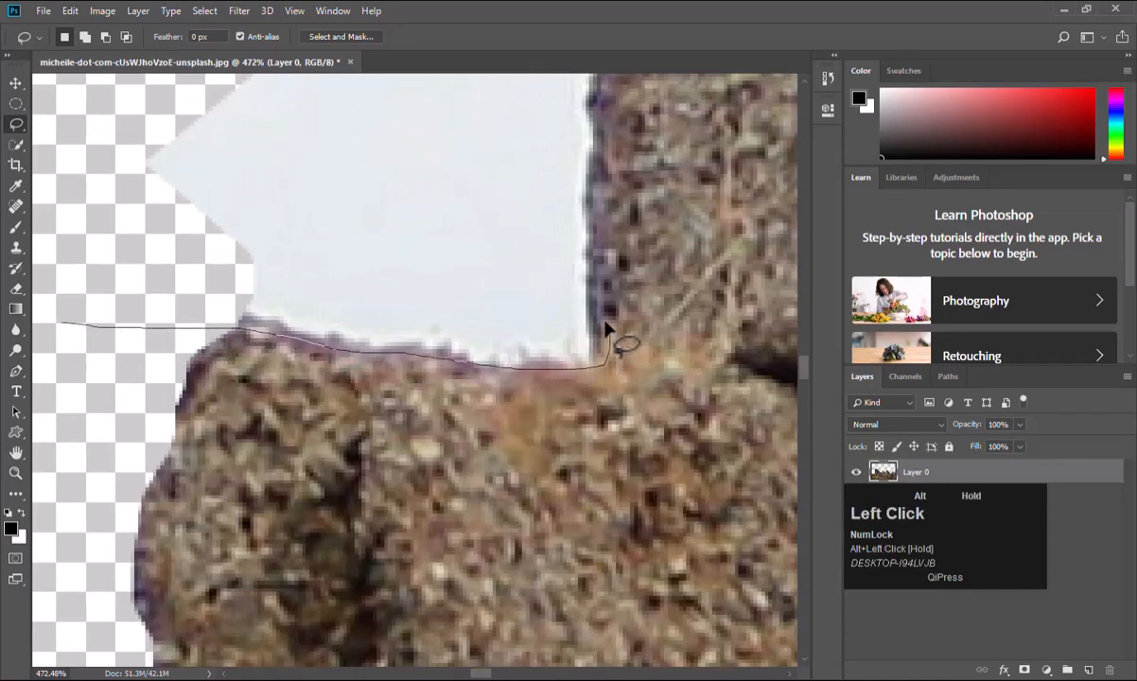
{"action": "key", "text": "space"}
{"action": "mouse_move", "coordinate": [596, 140]}
{"action": "left_mouse_down"}
{"action": "mouse_move", "coordinate": [598, 101]}
{"action": "mouse_move", "coordinate": [527, 409]}
{"action": "left_mouse_up"}
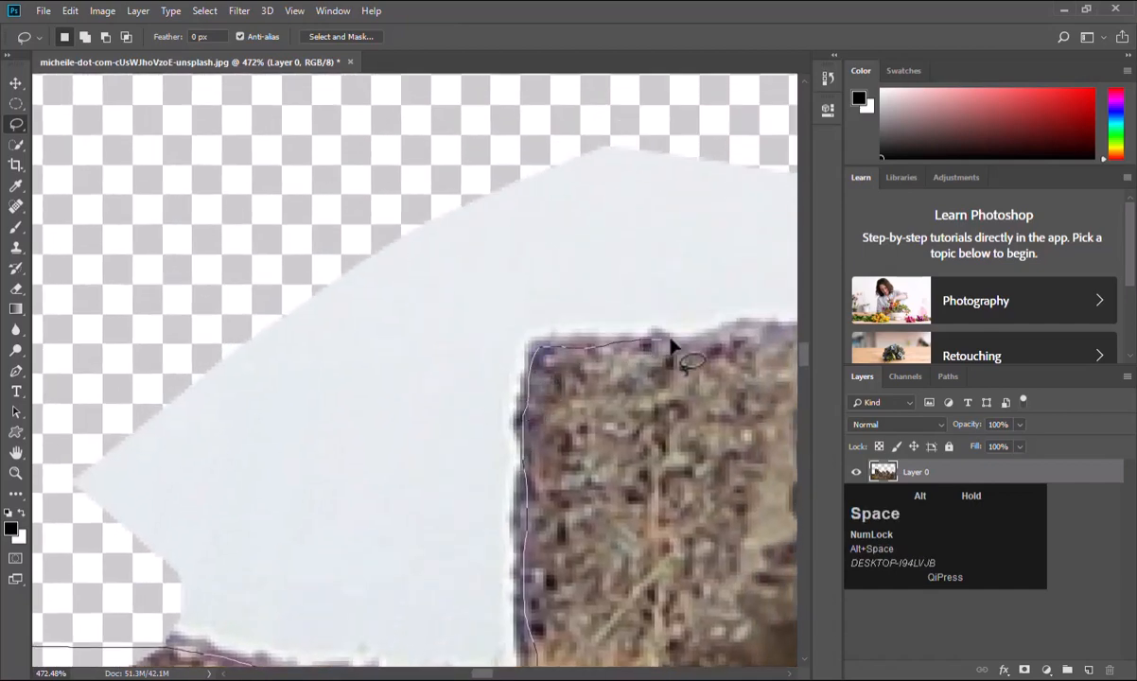
Continue the lasso across the crowning block's top edge and down its far side, inside the purple fringe.
{"action": "key", "text": "space"}
{"action": "mouse_move", "coordinate": [737, 342]}
{"action": "left_mouse_down"}
{"action": "mouse_move", "coordinate": [533, 330]}
{"action": "mouse_move", "coordinate": [277, 340]}
{"action": "left_mouse_up"}
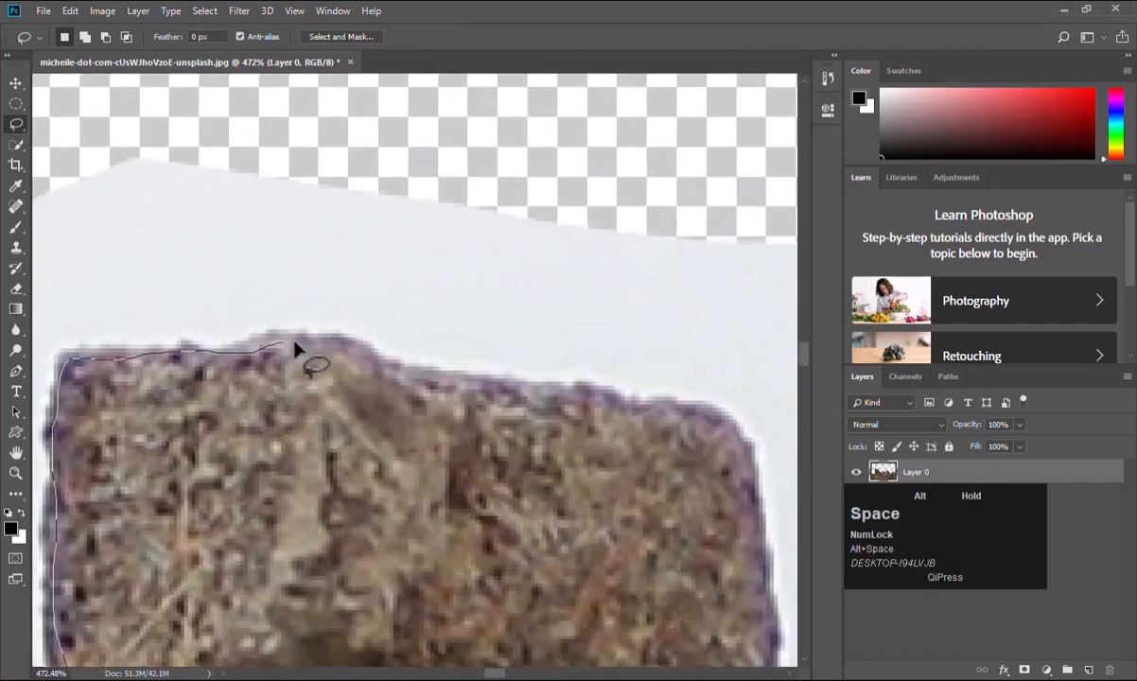
{"action": "left_click_drag", "start_coordinate": [383, 364], "coordinate": [422, 377]}
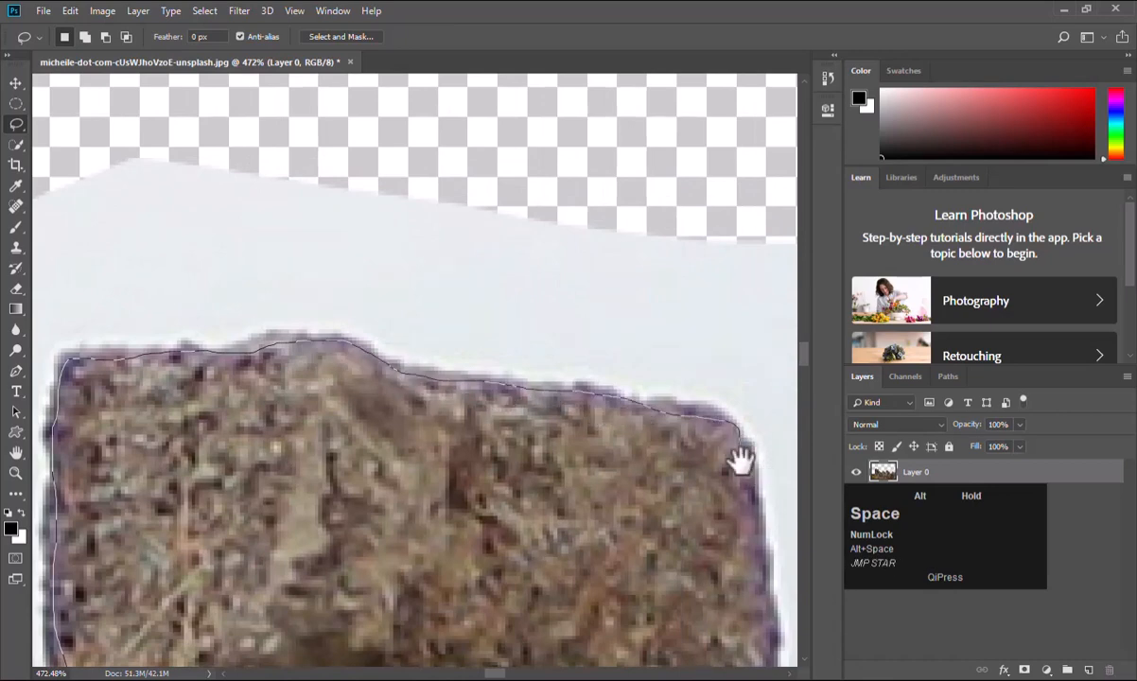
{"action": "mouse_move", "coordinate": [738, 462]}
{"action": "left_mouse_down"}
{"action": "mouse_move", "coordinate": [472, 297]}
{"action": "mouse_move", "coordinate": [431, 252]}
{"action": "left_mouse_up"}
{"action": "left_click_drag", "start_coordinate": [448, 301], "coordinate": [458, 369]}
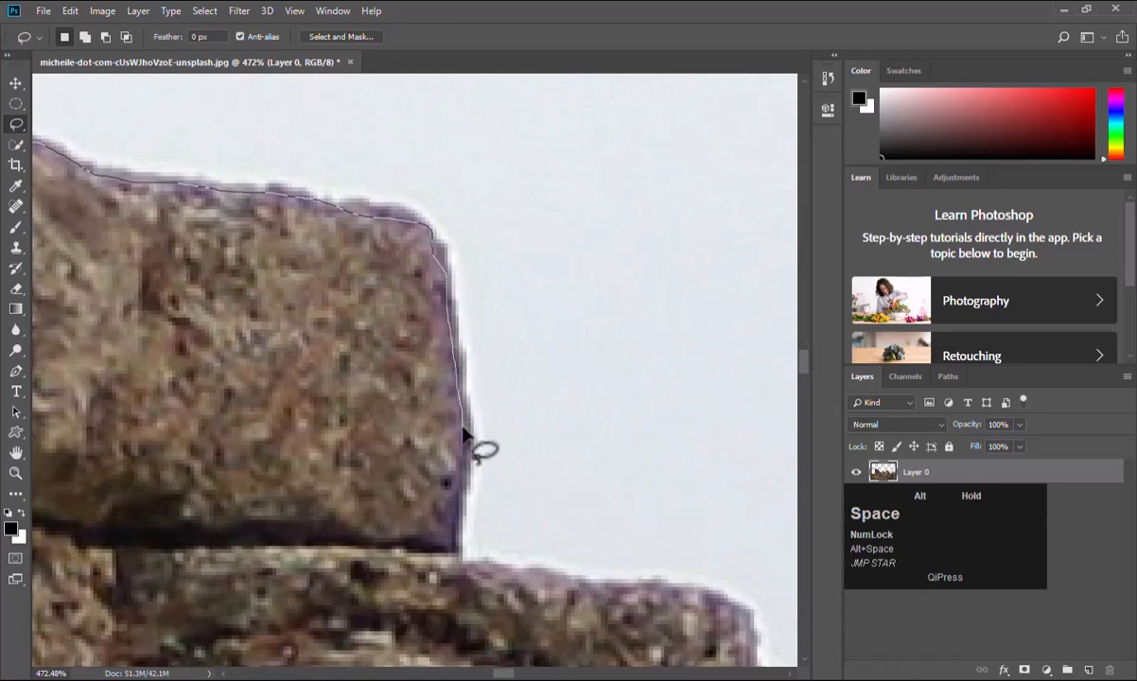
{"action": "mouse_move", "coordinate": [478, 431]}
{"action": "left_mouse_down"}
{"action": "mouse_move", "coordinate": [513, 427]}
{"action": "mouse_move", "coordinate": [488, 519]}
{"action": "left_mouse_up"}
Continue the lasso along the stepped ledges below the crowning block and onto the top edge of the large end block.
{"action": "key", "text": "space"}
{"action": "mouse_move", "coordinate": [746, 624]}
{"action": "left_mouse_down"}
{"action": "mouse_move", "coordinate": [720, 562]}
{"action": "mouse_move", "coordinate": [541, 334]}
{"action": "mouse_move", "coordinate": [558, 393]}
{"action": "left_mouse_up"}
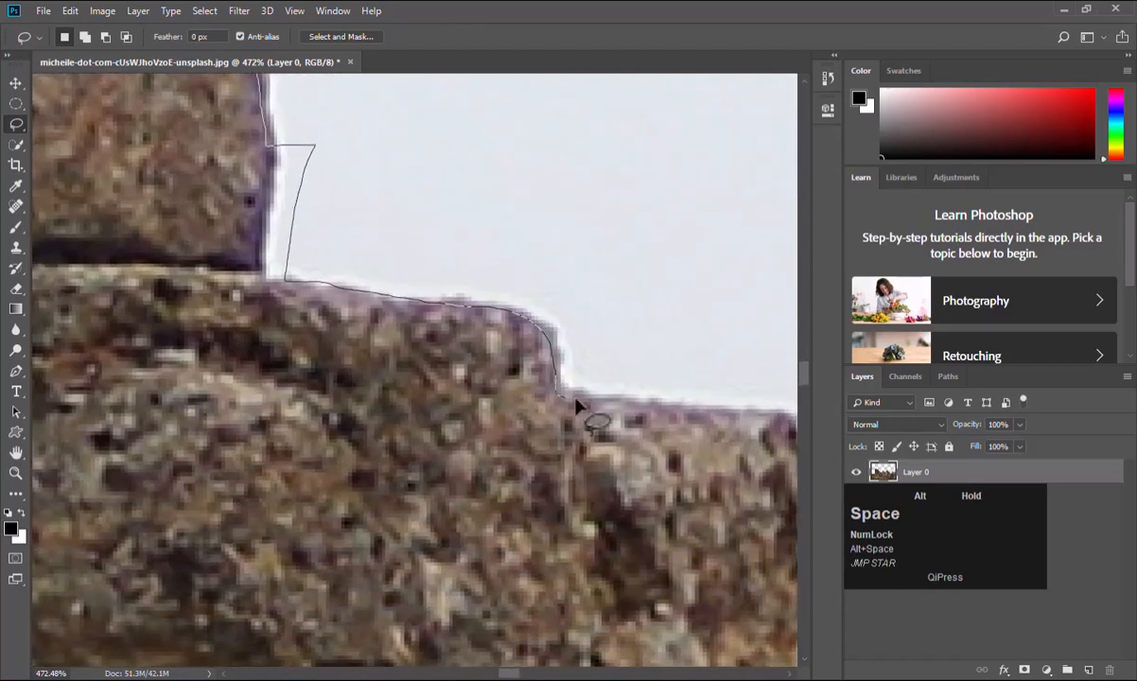
{"action": "key", "text": "space"}
{"action": "mouse_move", "coordinate": [748, 414]}
{"action": "left_mouse_down"}
{"action": "mouse_move", "coordinate": [665, 393]}
{"action": "mouse_move", "coordinate": [398, 365]}
{"action": "mouse_move", "coordinate": [452, 379]}
{"action": "left_mouse_up"}
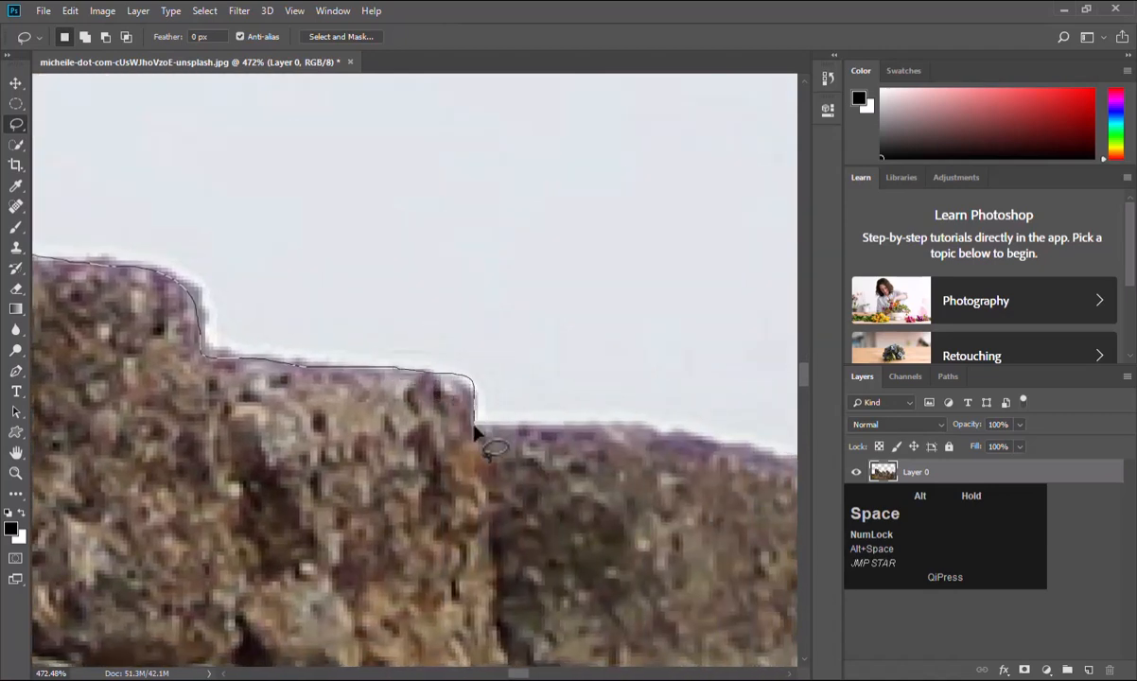
{"action": "key", "text": "space"}
{"action": "mouse_move", "coordinate": [681, 451]}
{"action": "left_mouse_down"}
{"action": "mouse_move", "coordinate": [446, 412]}
{"action": "mouse_move", "coordinate": [279, 401]}
{"action": "mouse_move", "coordinate": [391, 431]}
{"action": "left_mouse_up"}
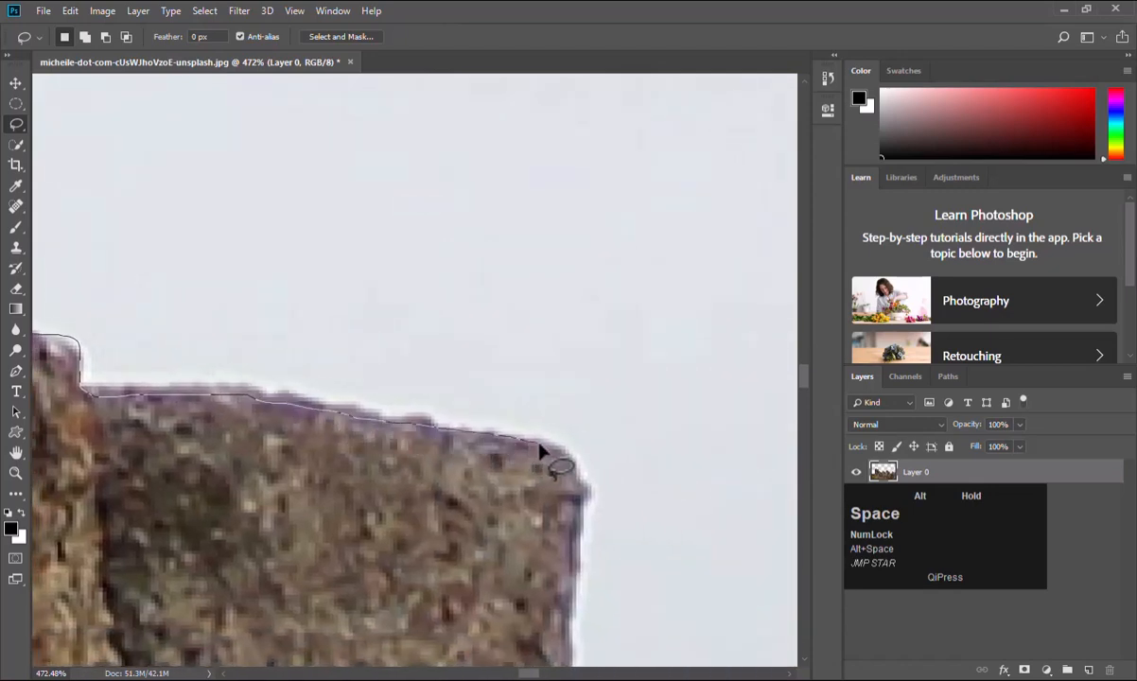
Continue the lasso down the end block's side and along the low rubble to the base of the taller stone stack.
{"action": "key", "text": "space"}
{"action": "left_click_drag", "start_coordinate": [565, 473], "coordinate": [501, 257]}
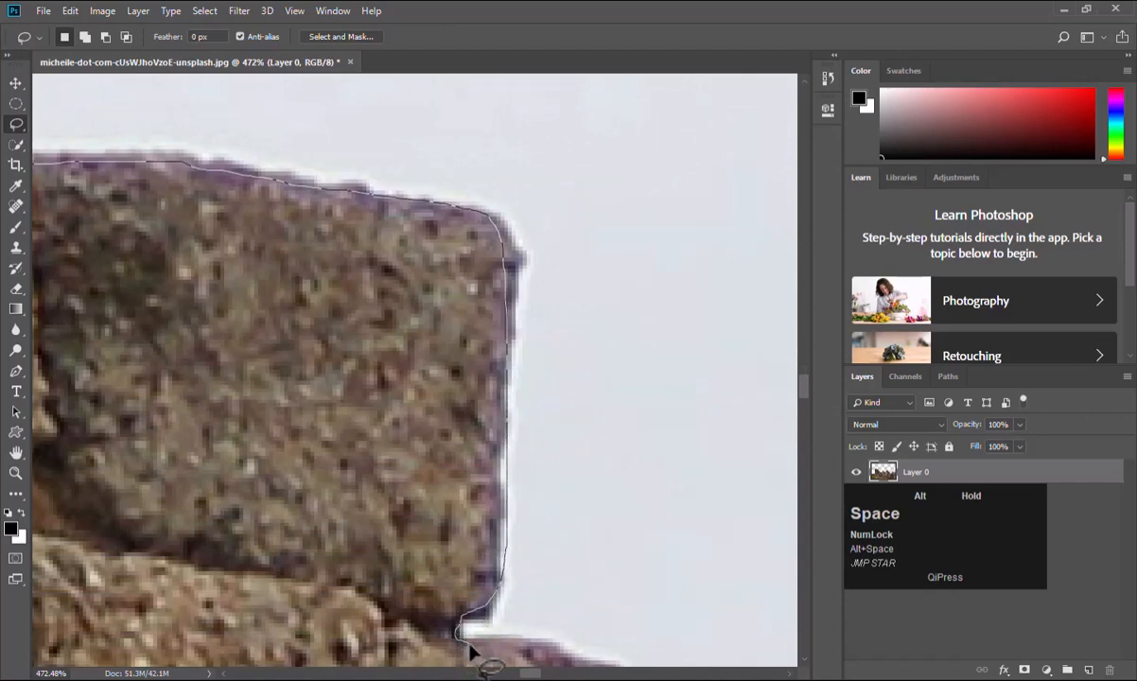
{"action": "left_click_drag", "start_coordinate": [470, 651], "coordinate": [393, 324]}
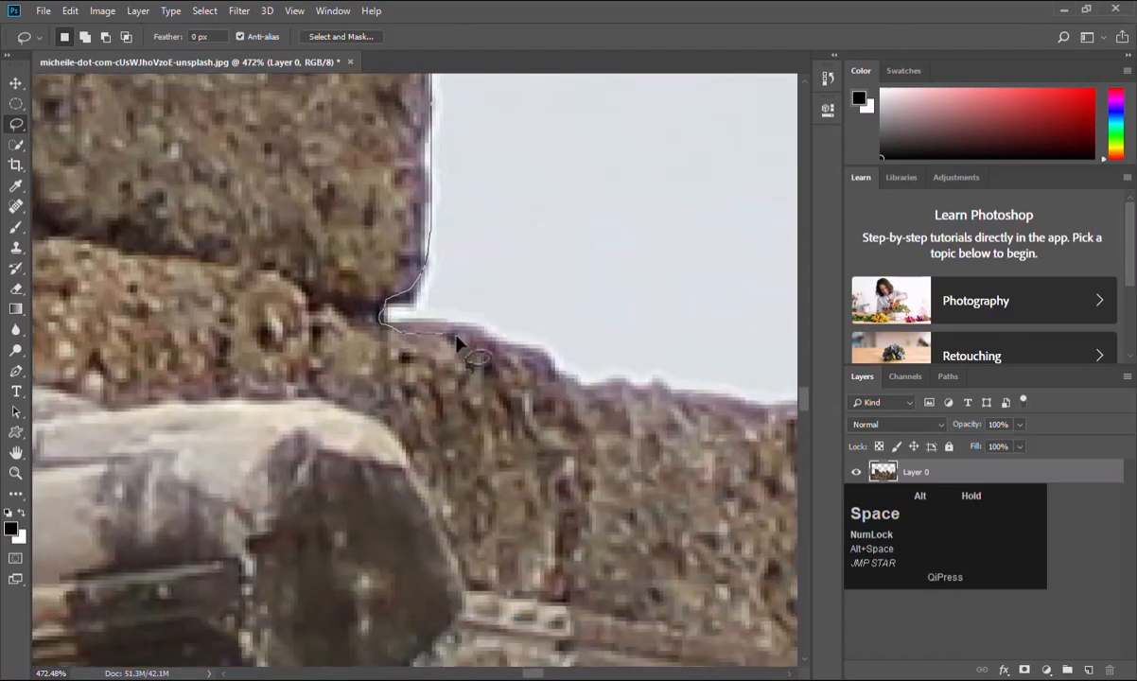
{"action": "mouse_move", "coordinate": [716, 408]}
{"action": "left_mouse_down"}
{"action": "mouse_move", "coordinate": [361, 359]}
{"action": "mouse_move", "coordinate": [383, 371]}
{"action": "left_mouse_up"}
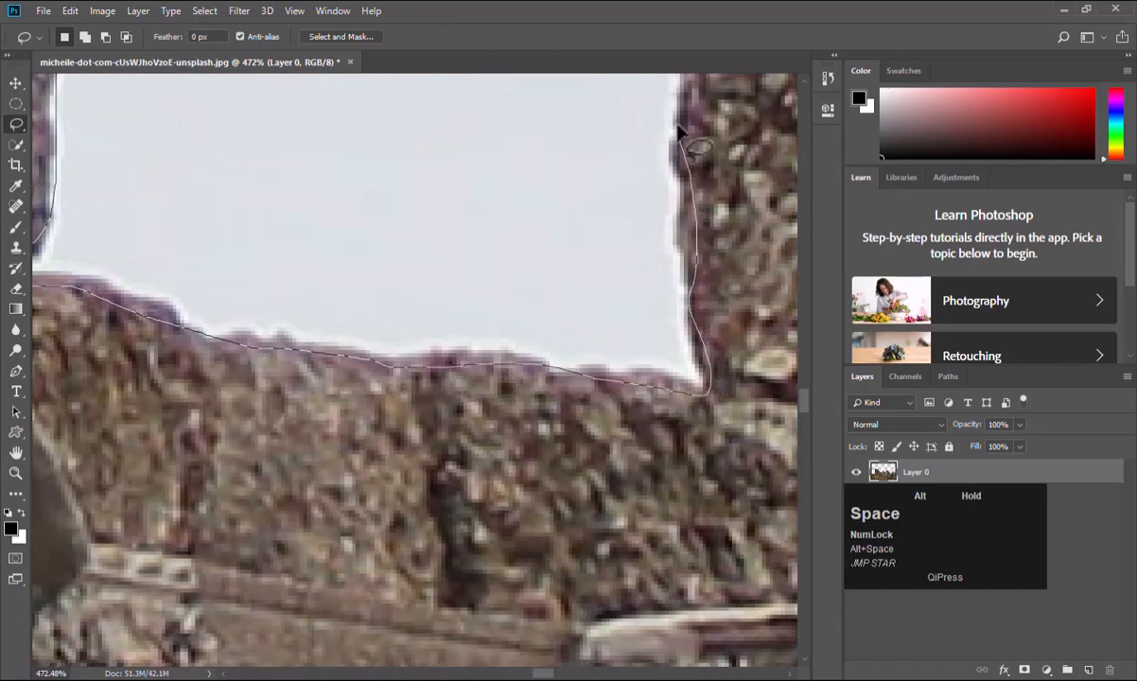
Continue the lasso up the taller stack and around its jutting ledge stone, closing it through the sky and the cleared area.
{"action": "mouse_move", "coordinate": [679, 132]}
{"action": "left_mouse_down"}
{"action": "mouse_move", "coordinate": [629, 419]}
{"action": "mouse_move", "coordinate": [650, 390]}
{"action": "left_mouse_up"}
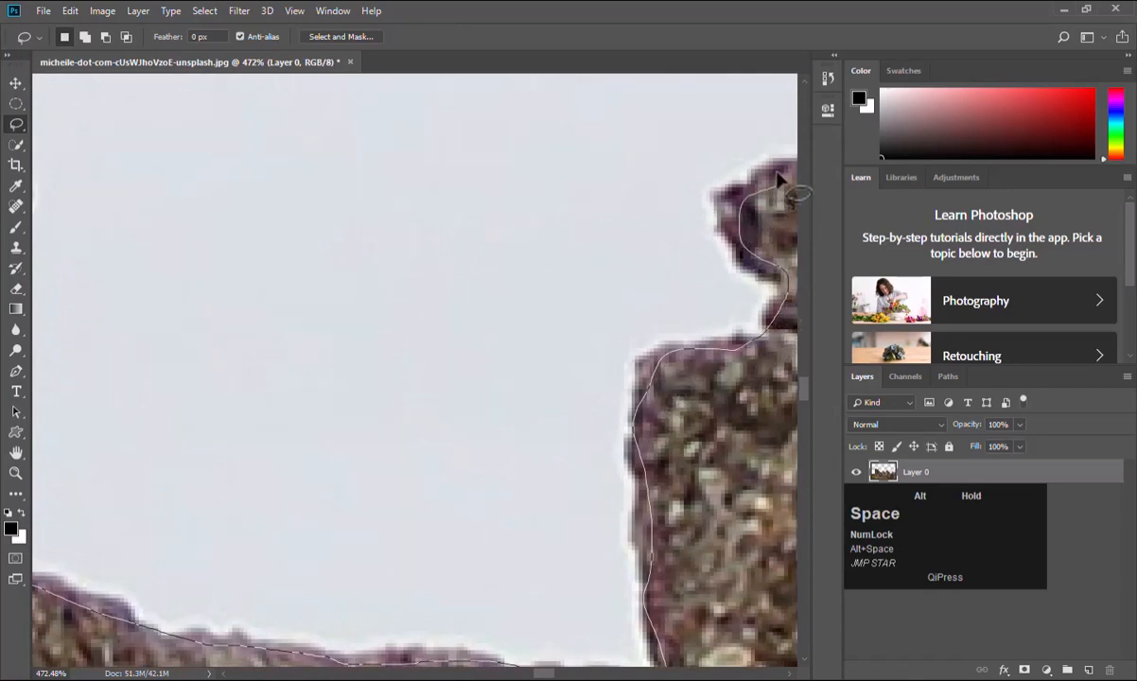
{"action": "mouse_move", "coordinate": [778, 180]}
{"action": "left_mouse_down"}
{"action": "mouse_move", "coordinate": [721, 133]}
{"action": "mouse_move", "coordinate": [502, 254]}
{"action": "mouse_move", "coordinate": [431, 315]}
{"action": "left_mouse_up"}
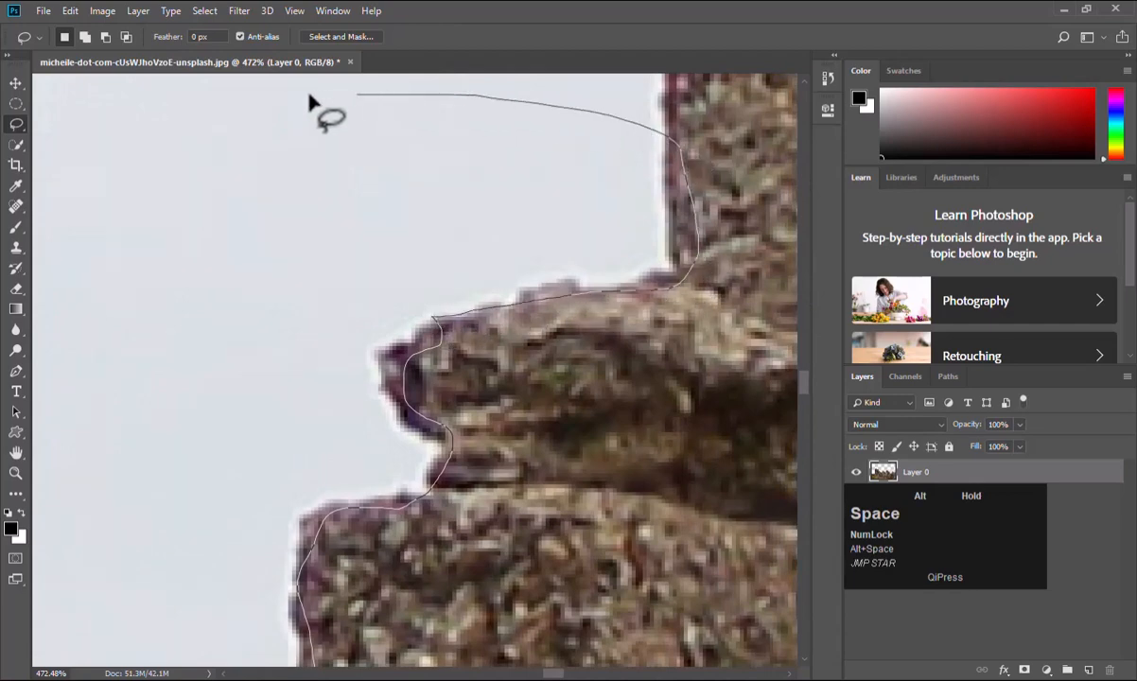
{"action": "mouse_move", "coordinate": [277, 134]}
{"action": "left_mouse_down"}
{"action": "mouse_move", "coordinate": [749, 378]}
{"action": "mouse_move", "coordinate": [171, 276]}
{"action": "mouse_move", "coordinate": [789, 249]}
{"action": "mouse_move", "coordinate": [234, 223]}
{"action": "mouse_move", "coordinate": [759, 270]}
{"action": "mouse_move", "coordinate": [571, 153]}
{"action": "mouse_move", "coordinate": [672, 479]}
{"action": "mouse_move", "coordinate": [474, 227]}
{"action": "left_mouse_up"}
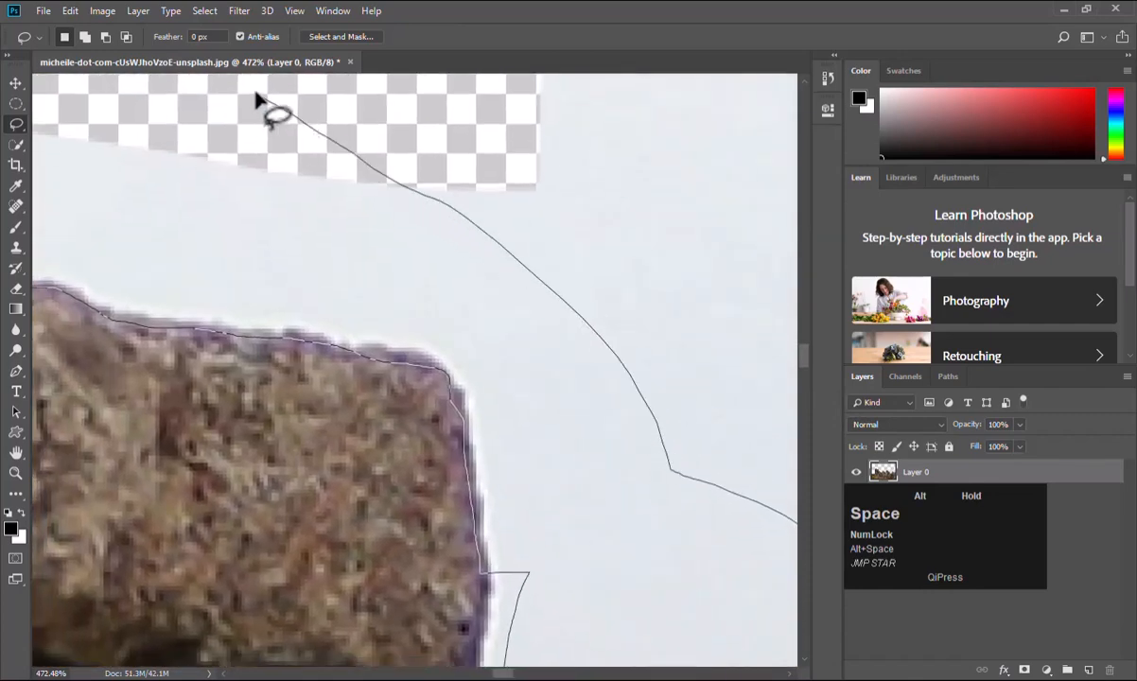
{"action": "mouse_move", "coordinate": [258, 99]}
{"action": "left_mouse_down"}
{"action": "mouse_move", "coordinate": [729, 348]}
{"action": "mouse_move", "coordinate": [349, 227]}
{"action": "mouse_move", "coordinate": [249, 233]}
{"action": "mouse_move", "coordinate": [511, 168]}
{"action": "mouse_move", "coordinate": [671, 143]}
{"action": "mouse_move", "coordinate": [213, 402]}
{"action": "mouse_move", "coordinate": [170, 482]}
{"action": "mouse_move", "coordinate": [201, 189]}
{"action": "mouse_move", "coordinate": [151, 410]}
{"action": "mouse_move", "coordinate": [156, 477]}
{"action": "left_mouse_up"}
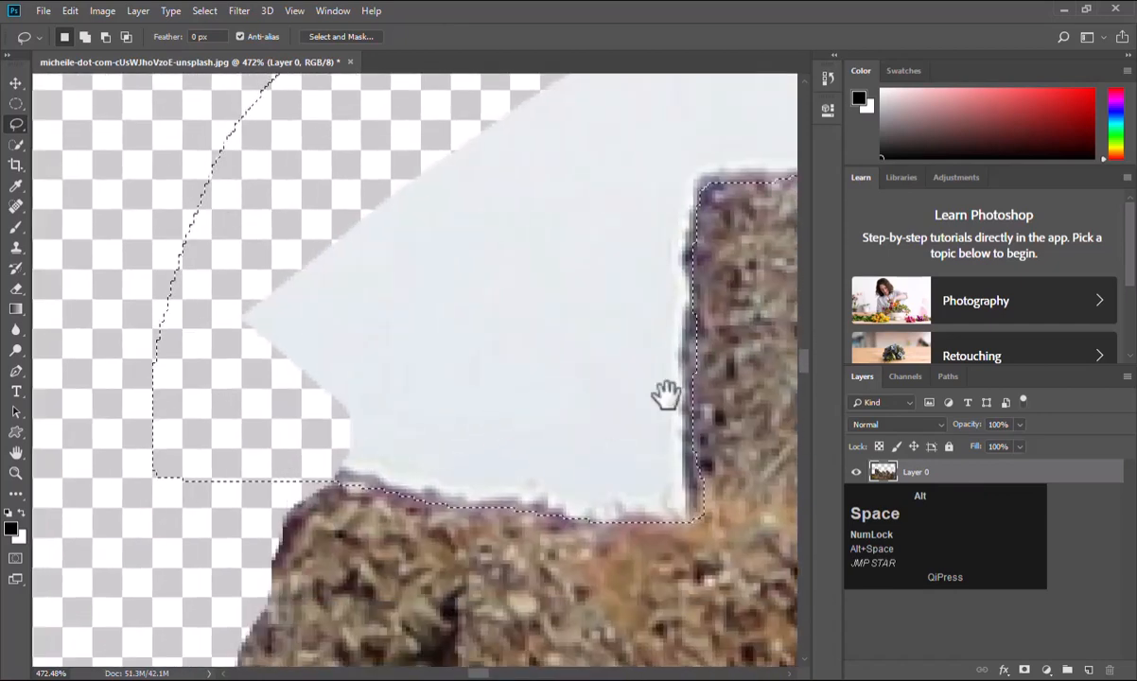
Add the missed sky sliver beside the crowning block's lower far side to the selection with the Lasso tool.
{"action": "left_click_drag", "start_coordinate": [666, 395], "coordinate": [272, 376]}
{"action": "mouse_move", "coordinate": [379, 332]}
{"action": "left_mouse_down"}
{"action": "mouse_move", "coordinate": [543, 368]}
{"action": "mouse_move", "coordinate": [431, 358]}
{"action": "mouse_move", "coordinate": [617, 452]}
{"action": "left_mouse_up"}
{"action": "left_click_drag", "start_coordinate": [325, 315], "coordinate": [427, 326]}
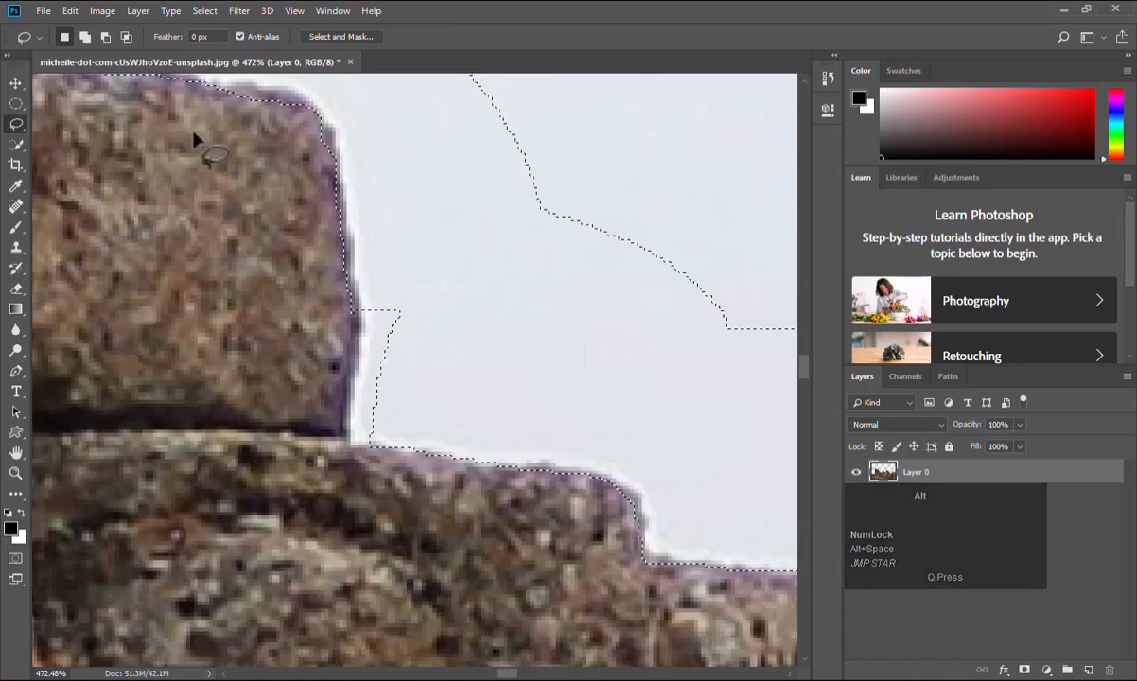
{"action": "left_click", "coordinate": [84, 38]}
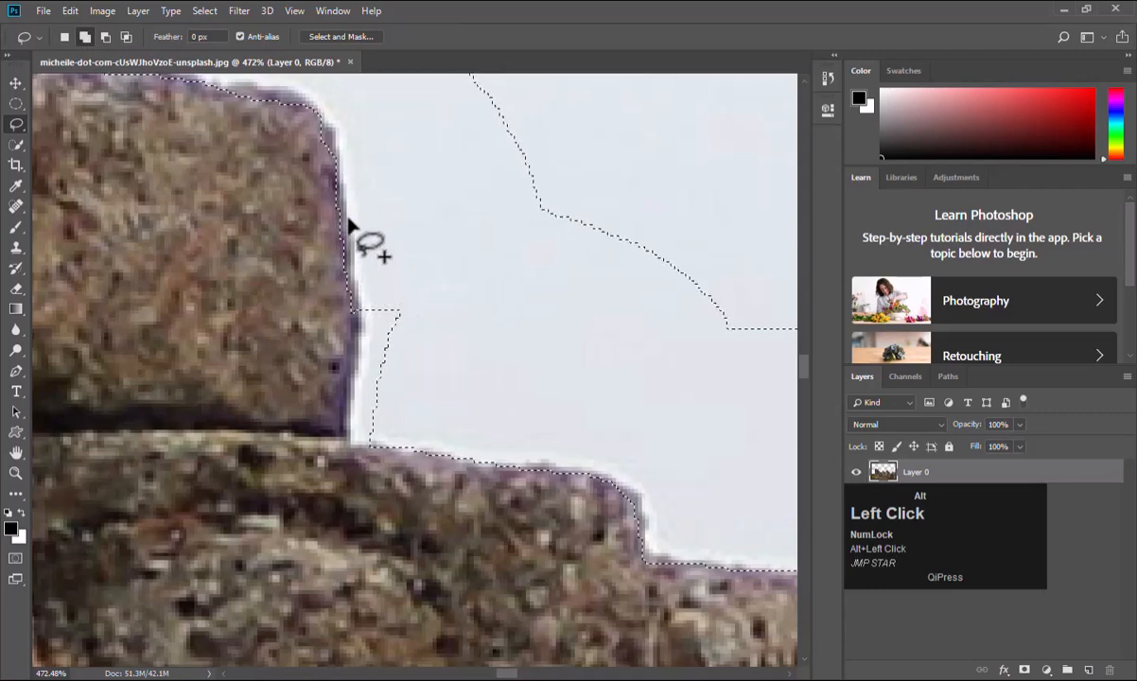
{"action": "left_click_drag", "start_coordinate": [345, 211], "coordinate": [348, 306]}
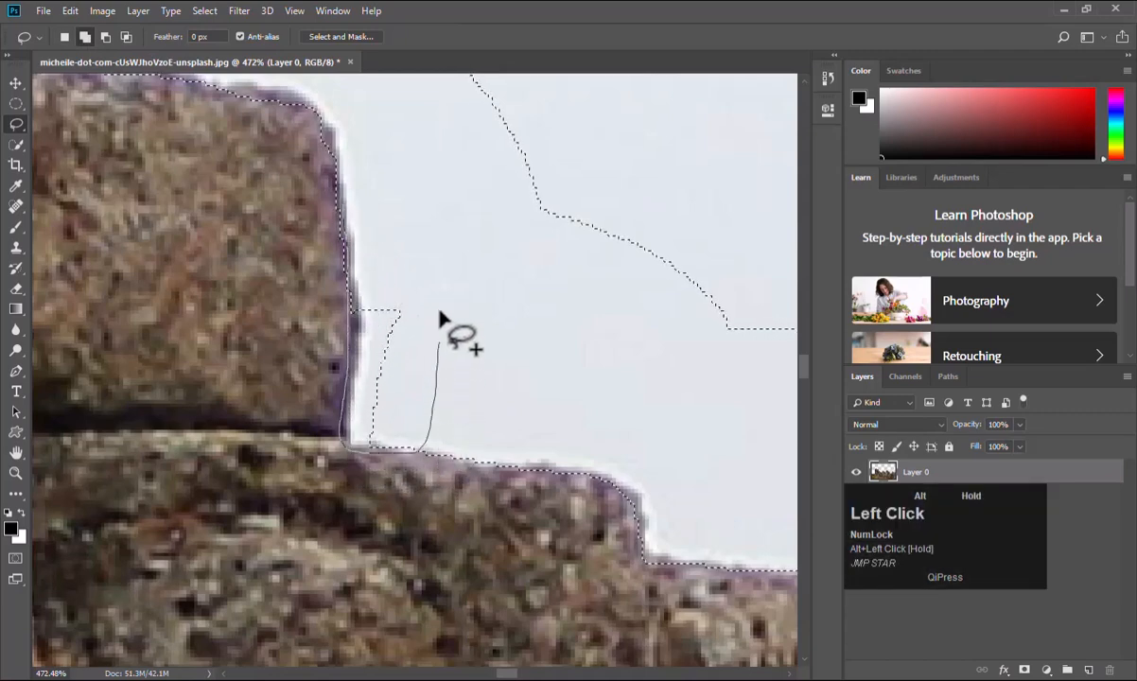
{"action": "left_click_drag", "start_coordinate": [373, 208], "coordinate": [401, 223]}
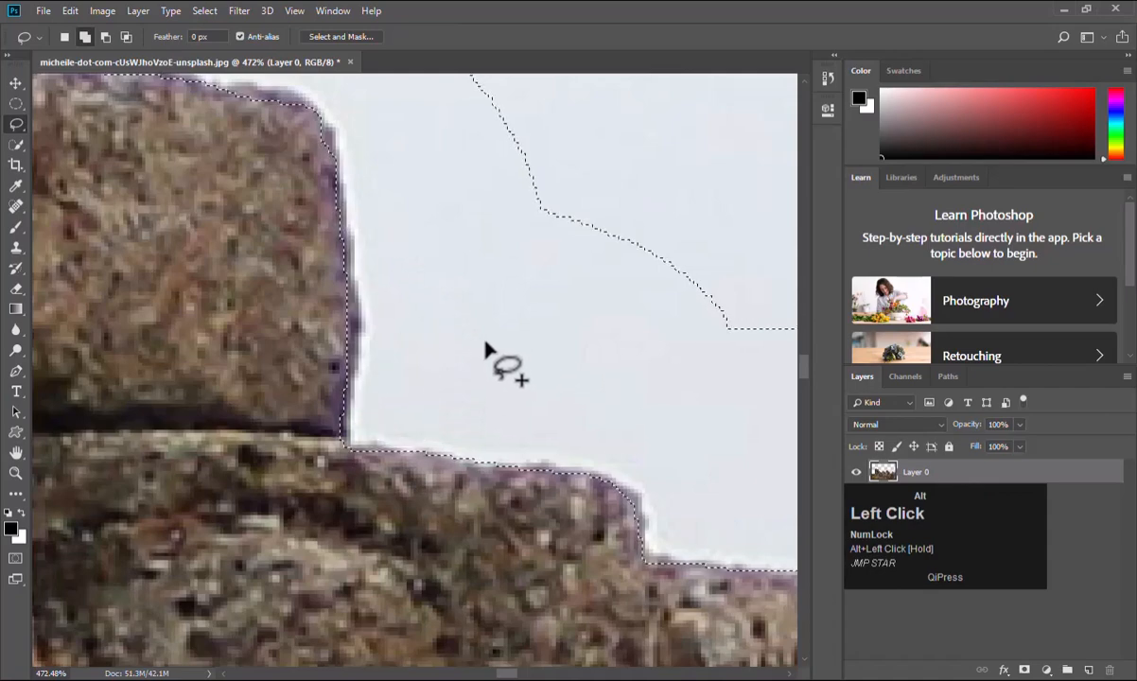
Add the purple fringe along the large end block's side, down to its base, to the selection.
{"action": "key", "text": "space"}
{"action": "mouse_move", "coordinate": [672, 502]}
{"action": "left_mouse_down"}
{"action": "mouse_move", "coordinate": [426, 310]}
{"action": "mouse_move", "coordinate": [452, 464]}
{"action": "mouse_move", "coordinate": [378, 307]}
{"action": "mouse_move", "coordinate": [373, 376]}
{"action": "mouse_move", "coordinate": [390, 460]}
{"action": "left_mouse_up"}
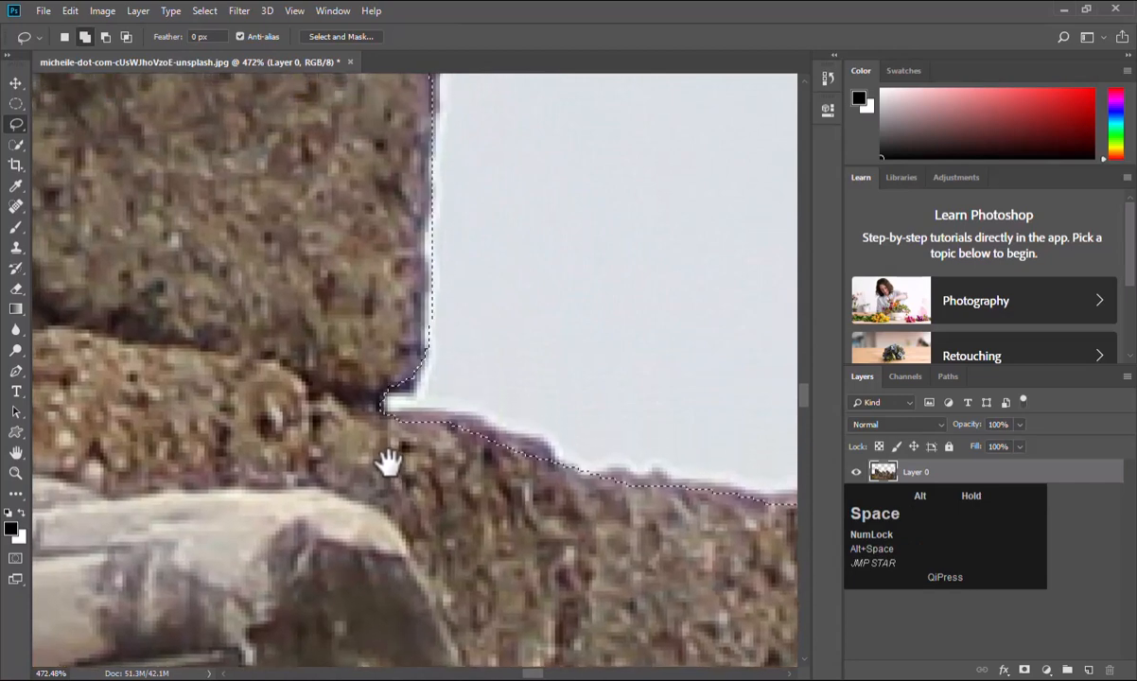
{"action": "key", "text": "space"}
{"action": "left_click_drag", "start_coordinate": [406, 193], "coordinate": [413, 292]}
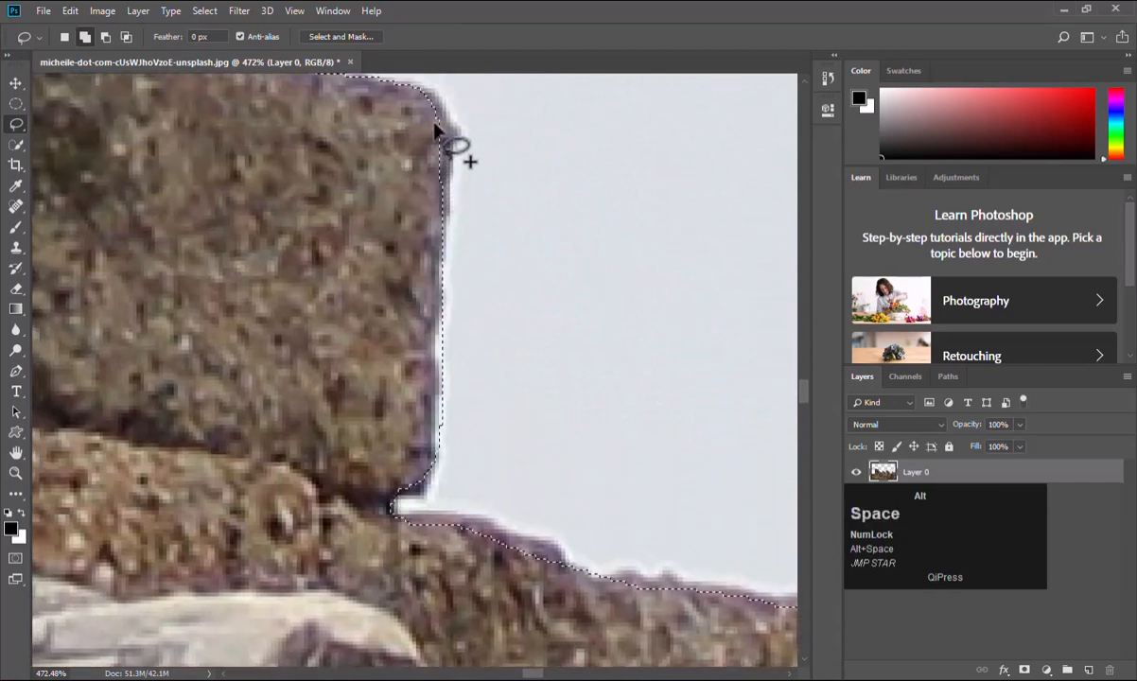
{"action": "mouse_move", "coordinate": [463, 112]}
{"action": "left_mouse_down"}
{"action": "mouse_move", "coordinate": [428, 312]}
{"action": "mouse_move", "coordinate": [423, 484]}
{"action": "left_mouse_up"}
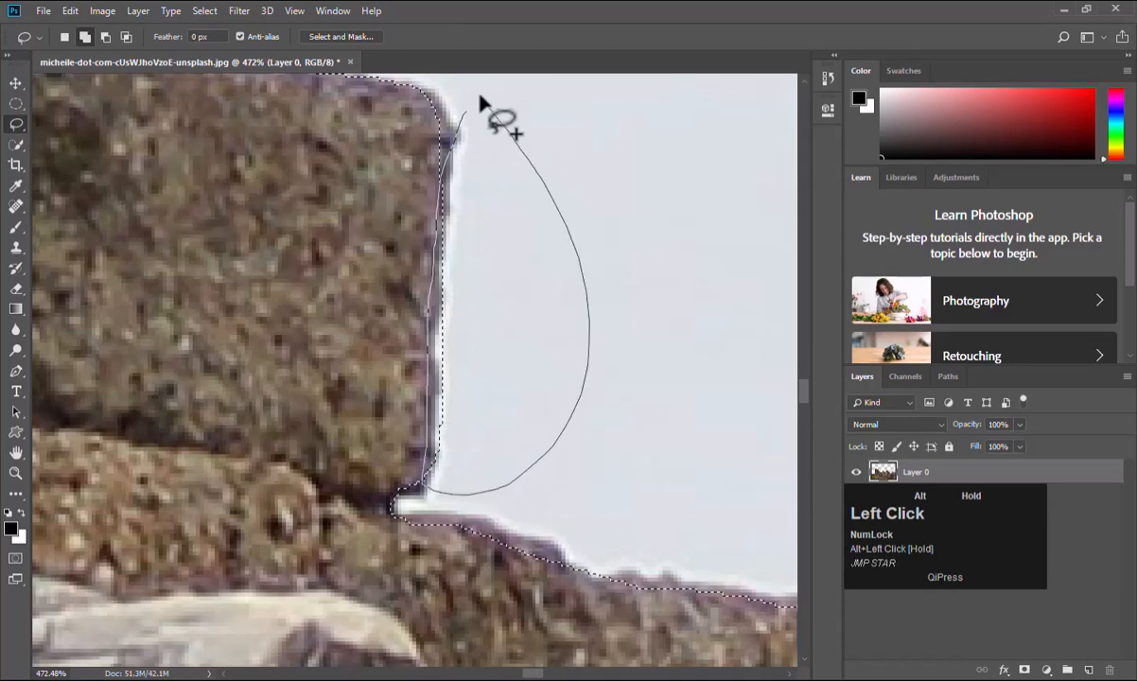
{"action": "left_click_drag", "start_coordinate": [480, 94], "coordinate": [467, 108]}
Refine the selection around the jutting ledge stone's tip, subtracting the stone inside it and smoothing its upper edge.
{"action": "mouse_move", "coordinate": [616, 289]}
{"action": "left_mouse_down"}
{"action": "mouse_move", "coordinate": [257, 237]}
{"action": "mouse_move", "coordinate": [104, 199]}
{"action": "left_mouse_up"}
{"action": "mouse_move", "coordinate": [443, 292]}
{"action": "left_mouse_down"}
{"action": "mouse_move", "coordinate": [509, 305]}
{"action": "mouse_move", "coordinate": [340, 430]}
{"action": "left_mouse_up"}
{"action": "left_click_drag", "start_coordinate": [587, 232], "coordinate": [339, 415]}
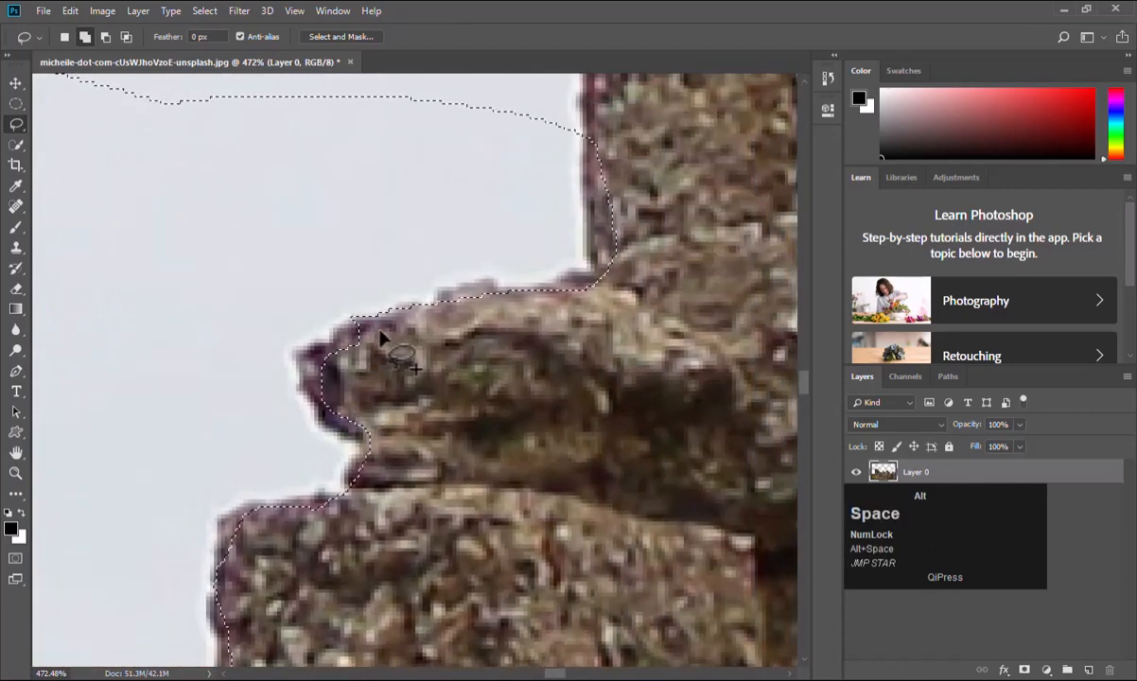
{"action": "left_click", "coordinate": [105, 37], "text": "alt"}
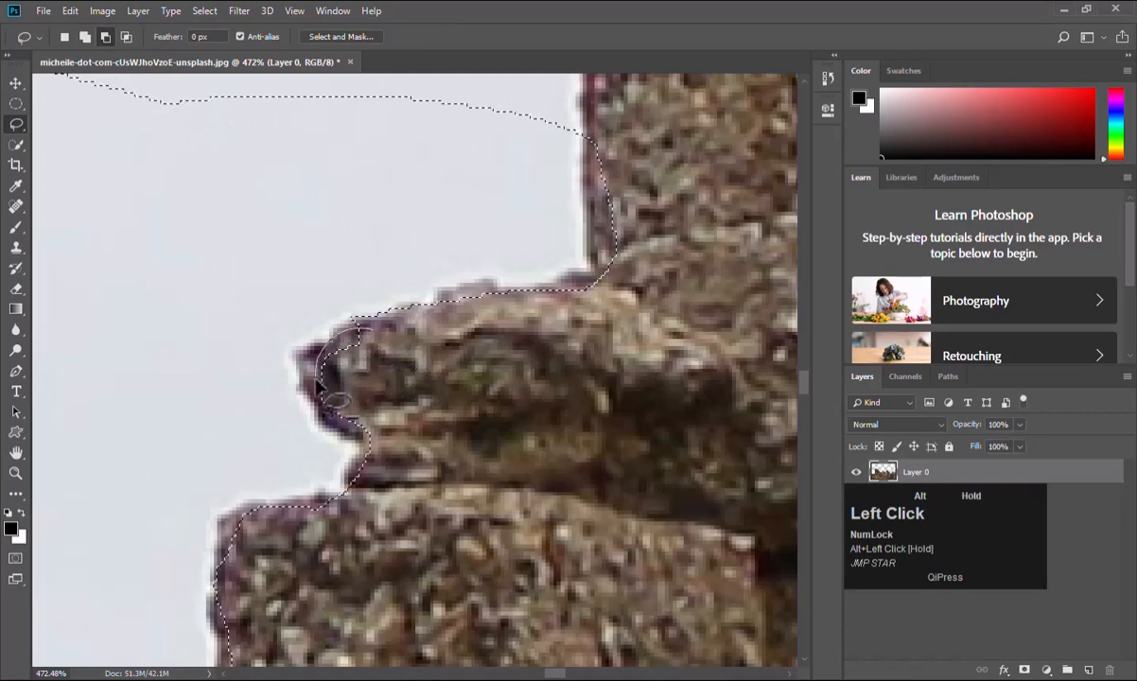
{"action": "mouse_move", "coordinate": [334, 417]}
{"action": "left_mouse_down"}
{"action": "mouse_move", "coordinate": [411, 419]}
{"action": "mouse_move", "coordinate": [369, 329]}
{"action": "left_mouse_up"}
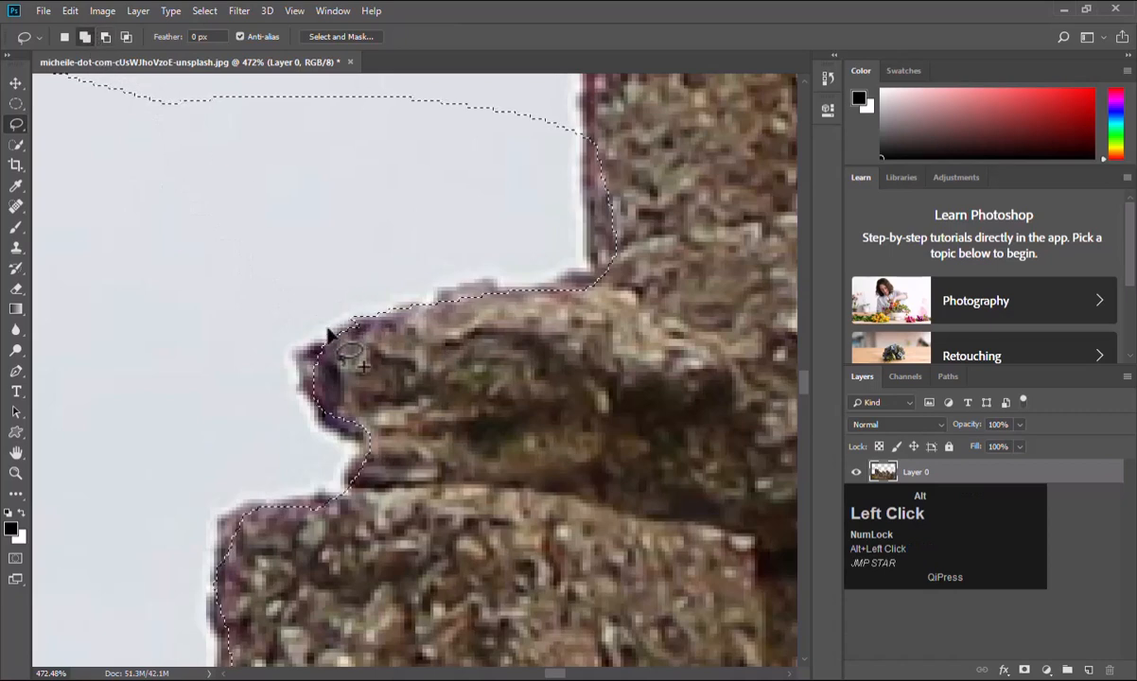
{"action": "left_click_drag", "start_coordinate": [317, 343], "coordinate": [341, 335]}
Add the sky beside the block above the jutting ledge to the selection, following its side and top edge to the next block.
{"action": "mouse_move", "coordinate": [408, 305]}
{"action": "left_mouse_down"}
{"action": "mouse_move", "coordinate": [319, 298]}
{"action": "mouse_move", "coordinate": [320, 330]}
{"action": "left_mouse_up"}
{"action": "mouse_move", "coordinate": [585, 314]}
{"action": "left_mouse_down"}
{"action": "mouse_move", "coordinate": [567, 337]}
{"action": "mouse_move", "coordinate": [538, 449]}
{"action": "left_mouse_up"}
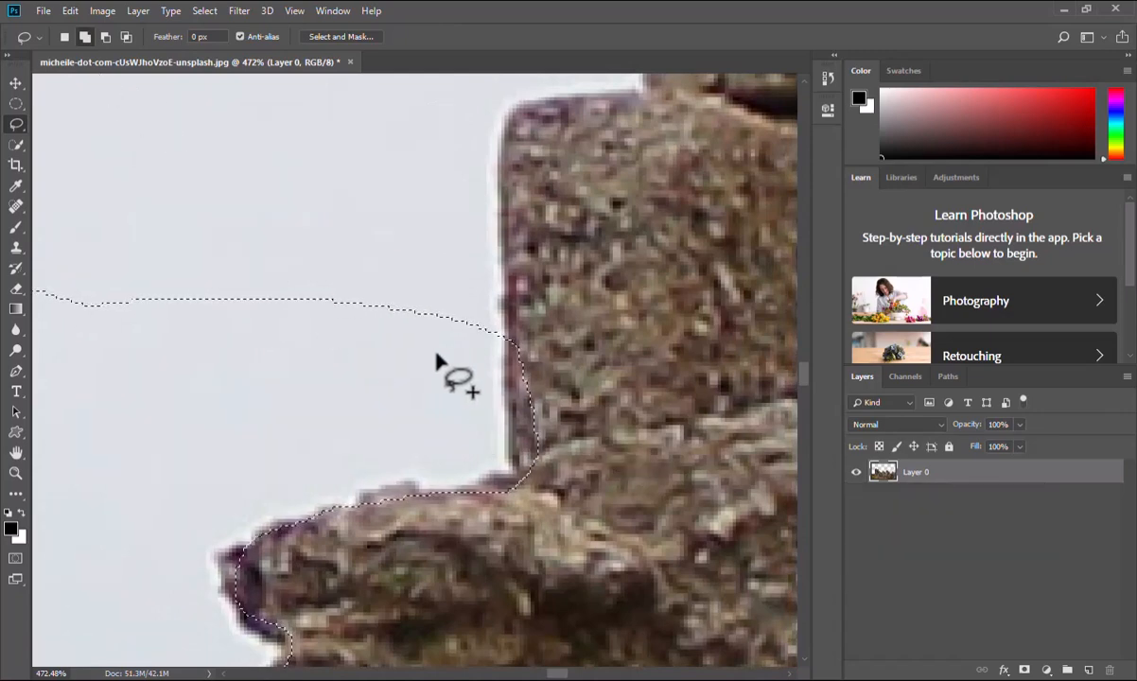
{"action": "left_click_drag", "start_coordinate": [483, 382], "coordinate": [370, 515]}
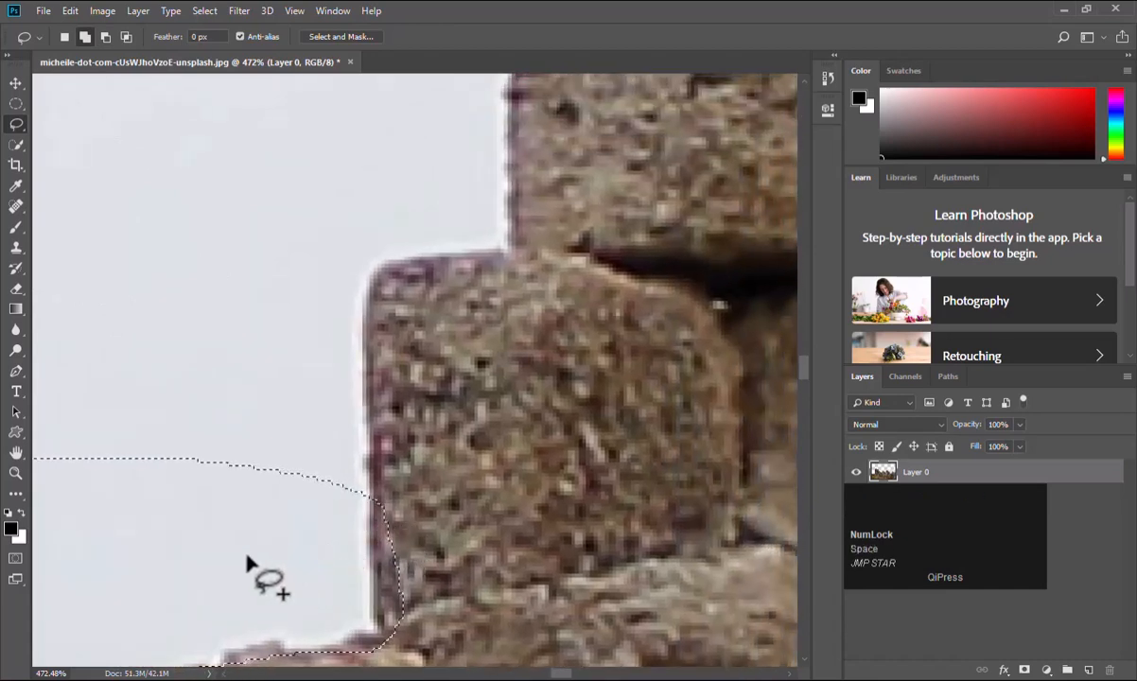
{"action": "left_click_drag", "start_coordinate": [270, 555], "coordinate": [374, 549]}
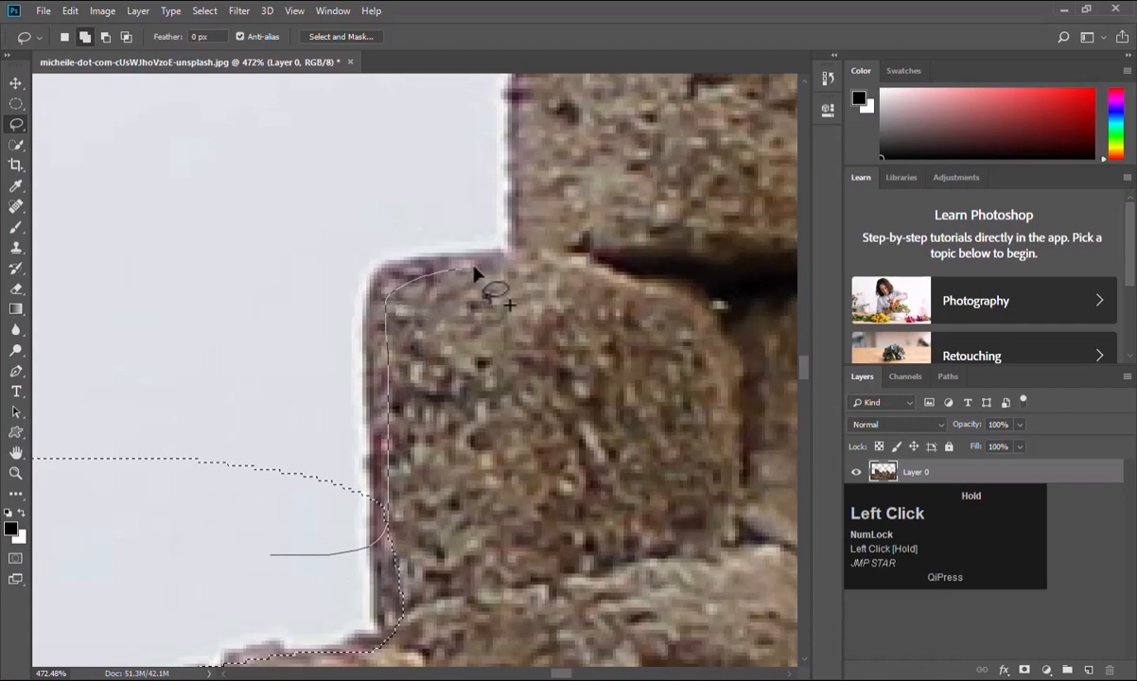
{"action": "left_click_drag", "start_coordinate": [355, 115], "coordinate": [187, 458]}
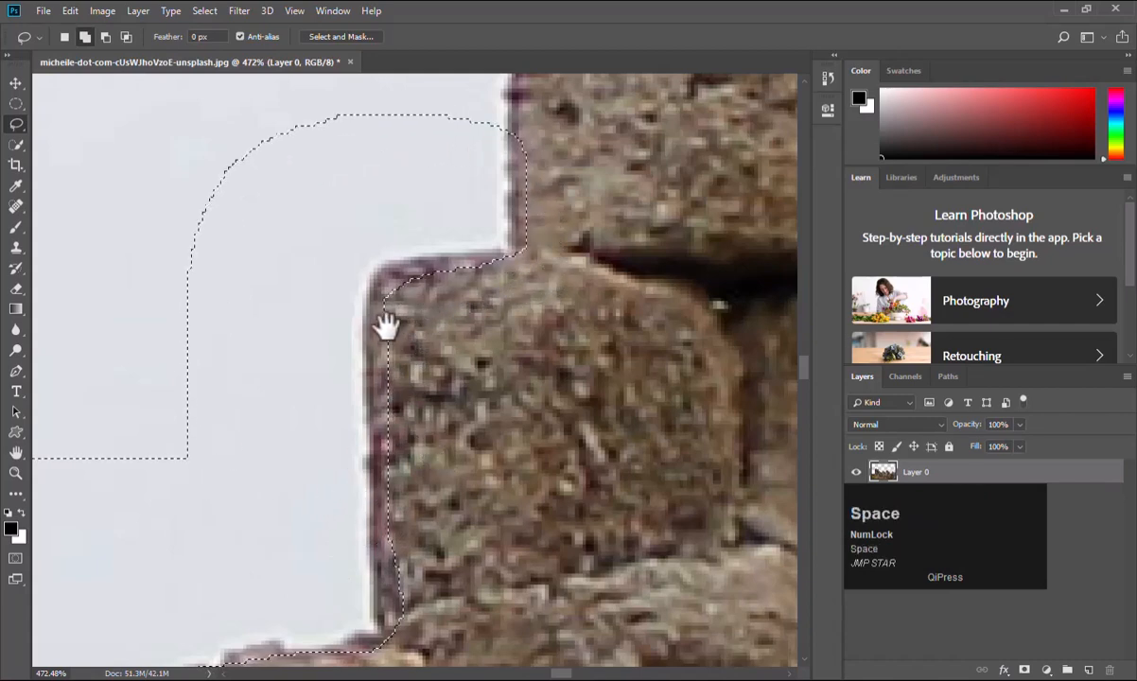
Subtract the stone along the block's top edge, side and base corner from the selection.
{"action": "left_click_drag", "start_coordinate": [375, 317], "coordinate": [337, 295]}
{"action": "left_click", "coordinate": [105, 36]}
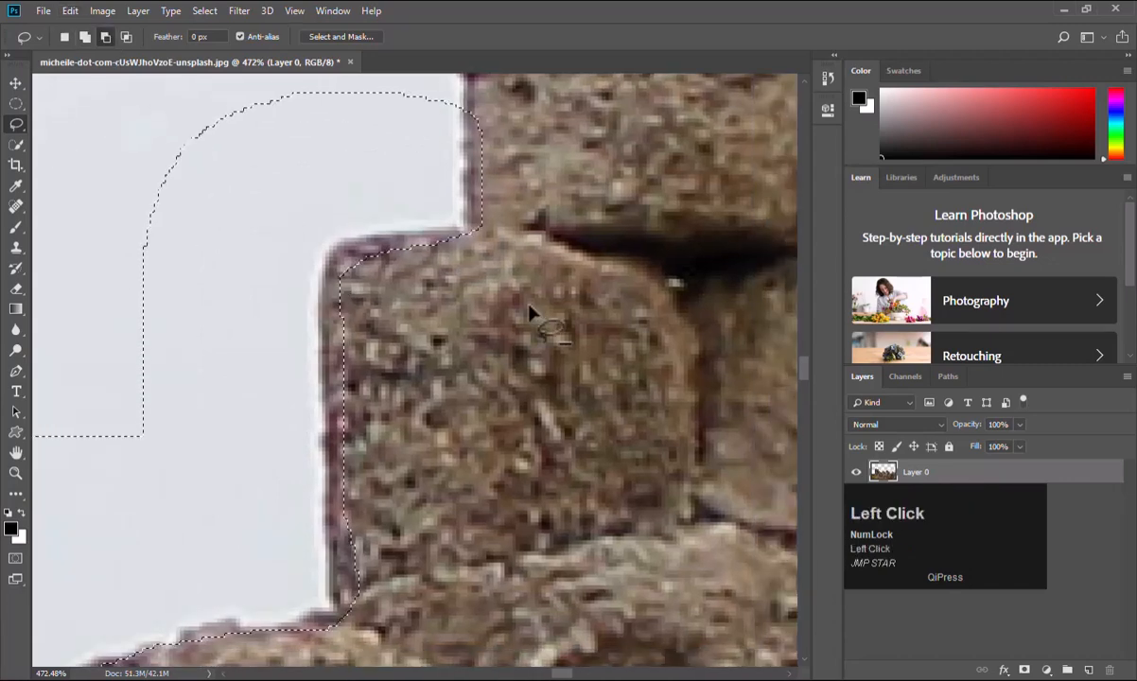
{"action": "mouse_move", "coordinate": [447, 218]}
{"action": "left_mouse_down"}
{"action": "mouse_move", "coordinate": [443, 240]}
{"action": "mouse_move", "coordinate": [420, 239]}
{"action": "left_mouse_up"}
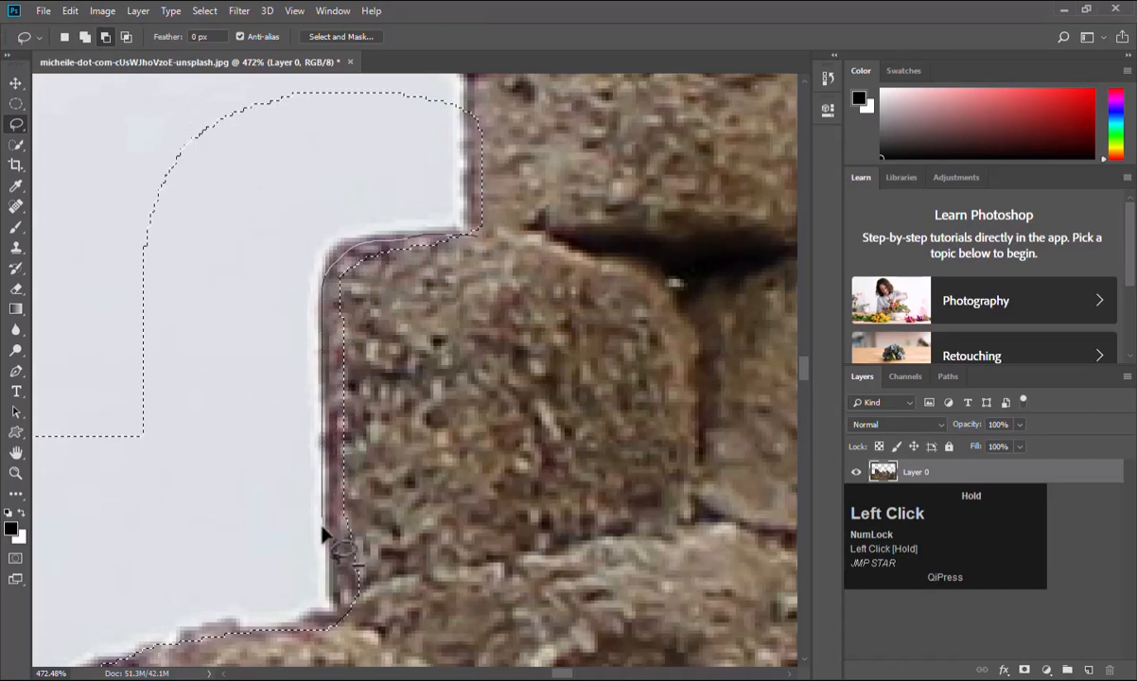
{"action": "mouse_move", "coordinate": [350, 613]}
{"action": "left_mouse_down"}
{"action": "mouse_move", "coordinate": [452, 368]}
{"action": "mouse_move", "coordinate": [508, 330]}
{"action": "left_mouse_up"}
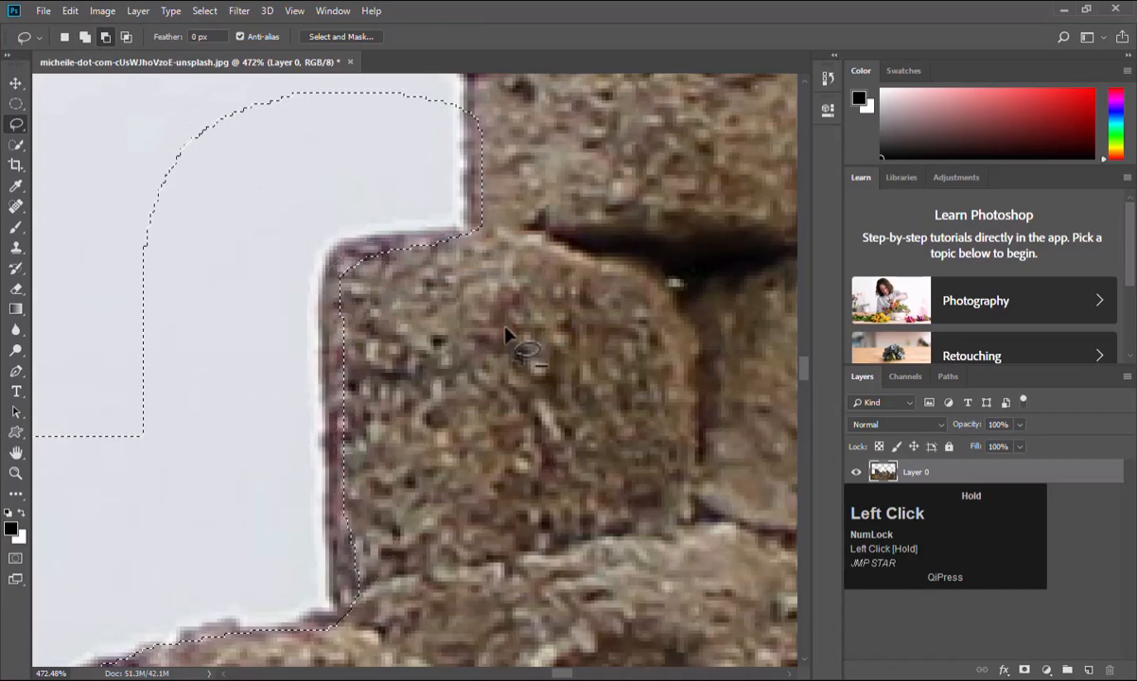
{"action": "left_click_drag", "start_coordinate": [482, 500], "coordinate": [512, 321]}
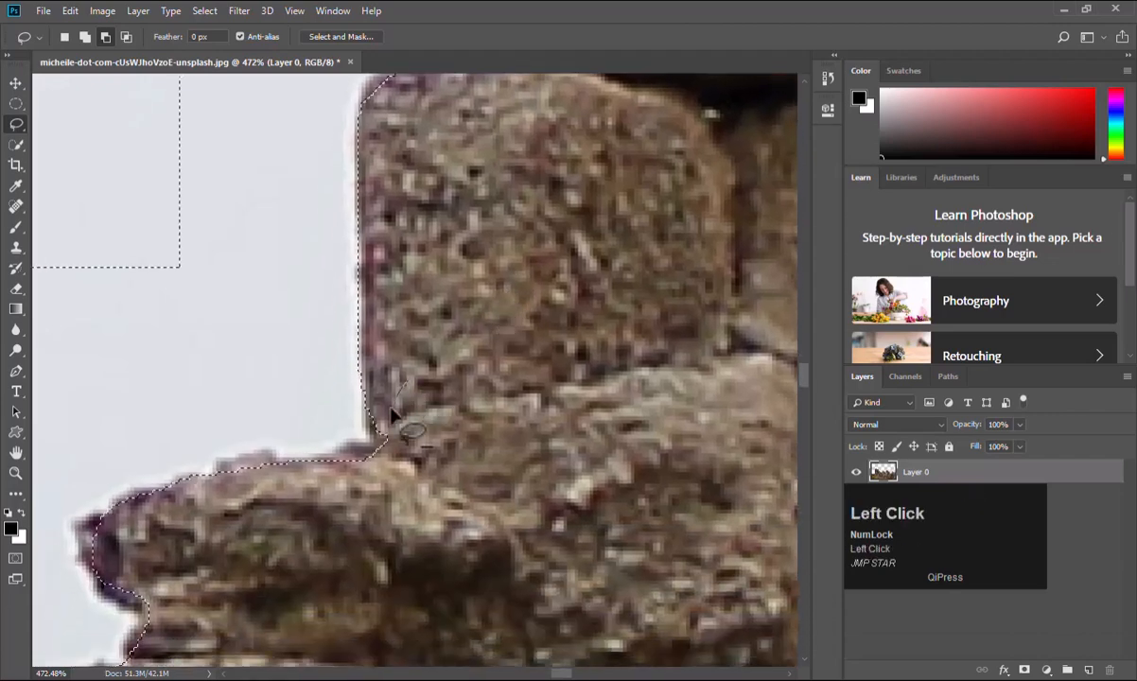
{"action": "left_click_drag", "start_coordinate": [404, 381], "coordinate": [369, 452]}
{"action": "left_click_drag", "start_coordinate": [461, 390], "coordinate": [459, 386]}
Add the sky along the next two blocks to the selection, tracing their stepped edges up to the underside of the topmost block.
{"action": "key", "text": "space"}
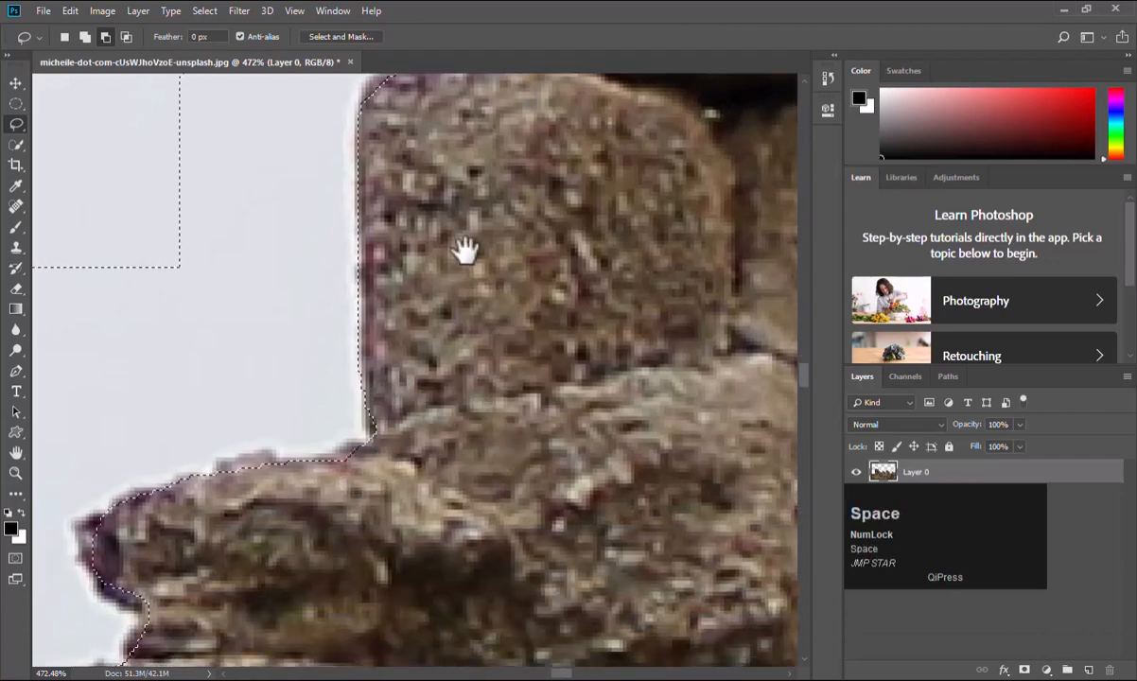
{"action": "left_click_drag", "start_coordinate": [464, 249], "coordinate": [376, 533]}
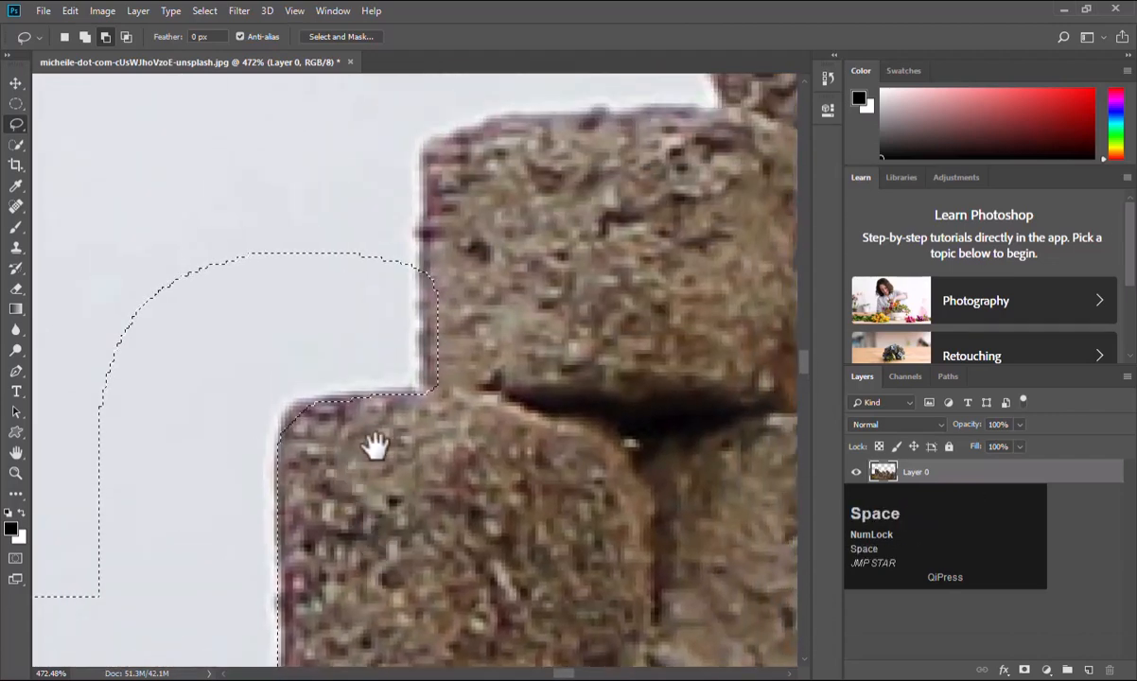
{"action": "left_click", "coordinate": [84, 36]}
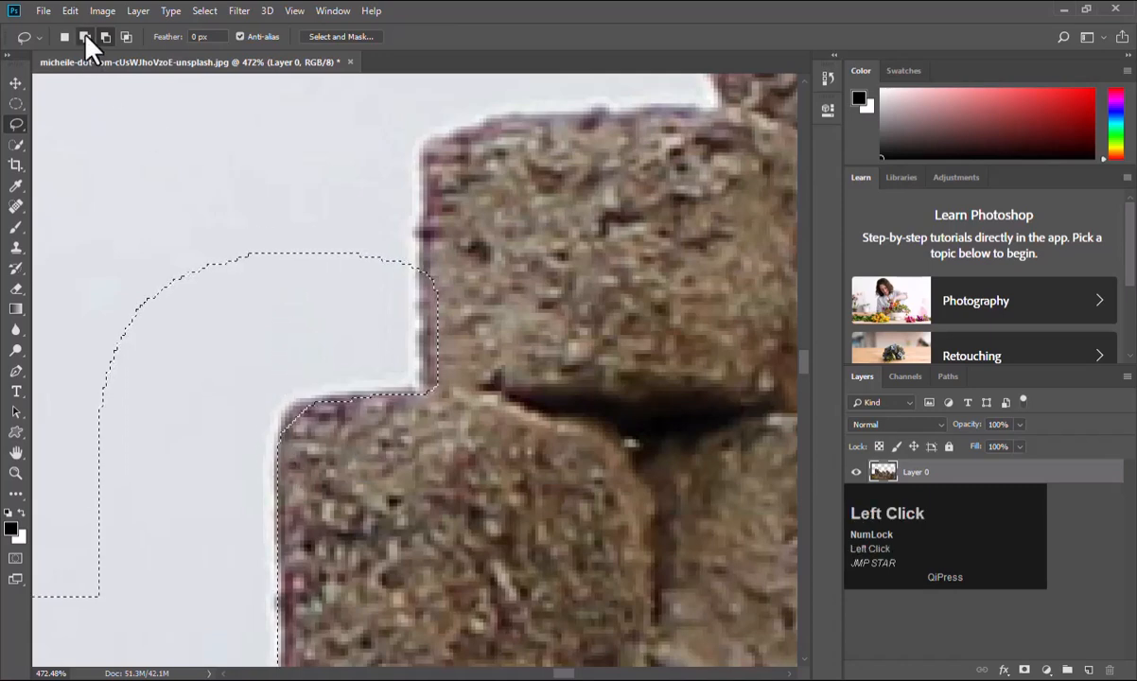
{"action": "left_click_drag", "start_coordinate": [264, 341], "coordinate": [379, 328]}
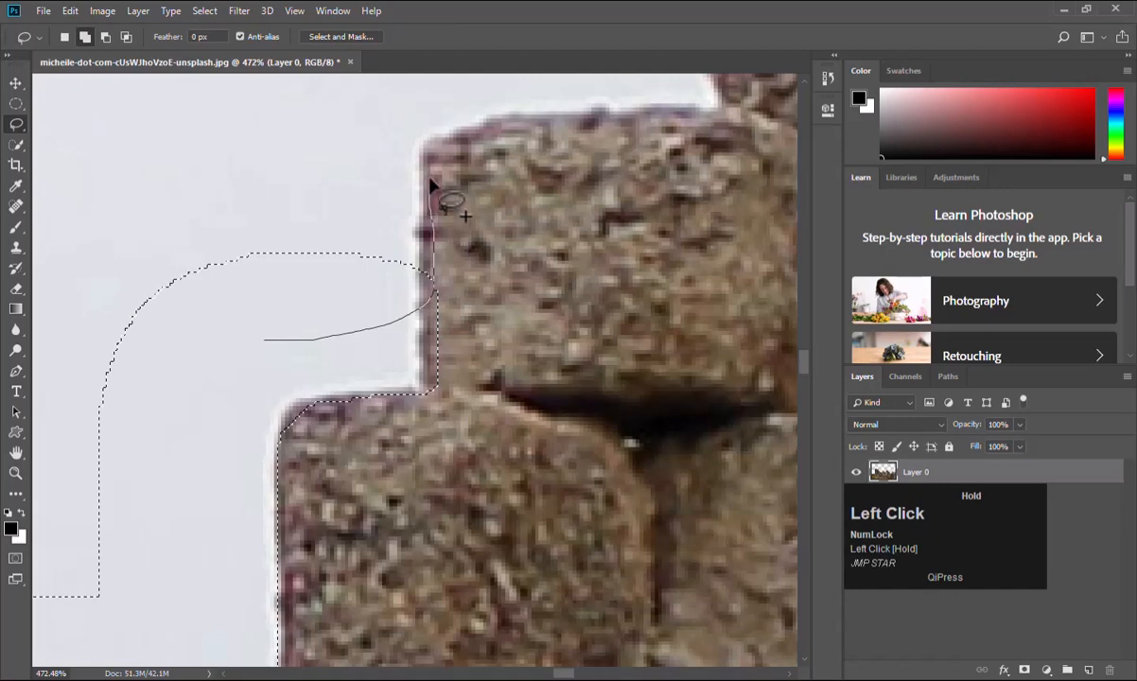
{"action": "mouse_move", "coordinate": [582, 120]}
{"action": "left_mouse_down"}
{"action": "mouse_move", "coordinate": [731, 113]}
{"action": "mouse_move", "coordinate": [666, 169]}
{"action": "mouse_move", "coordinate": [571, 350]}
{"action": "left_mouse_up"}
{"action": "key", "text": "space"}
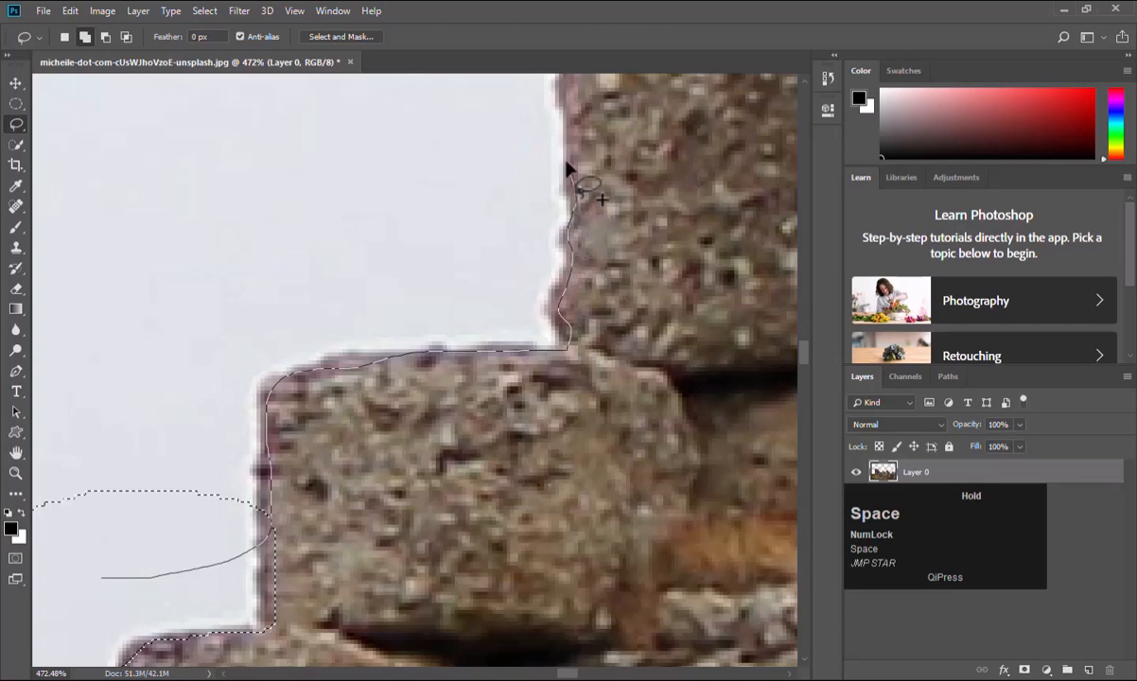
{"action": "left_click_drag", "start_coordinate": [565, 114], "coordinate": [523, 405]}
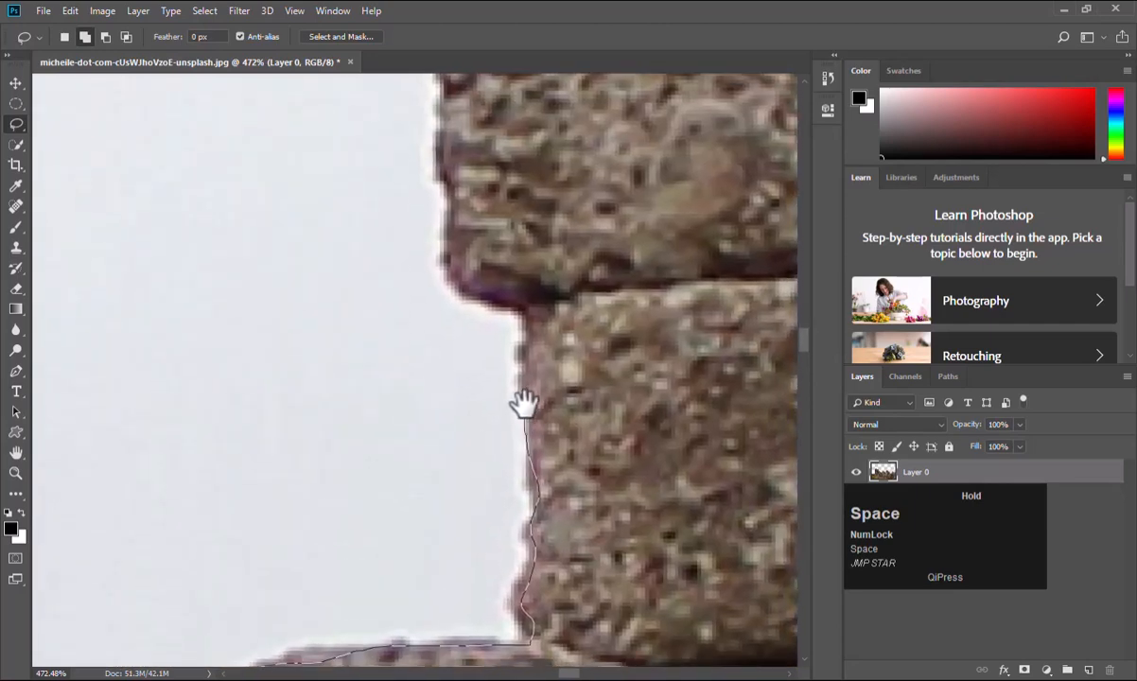
{"action": "mouse_move", "coordinate": [508, 303]}
{"action": "left_mouse_down"}
{"action": "mouse_move", "coordinate": [476, 282]}
{"action": "mouse_move", "coordinate": [383, 266]}
{"action": "mouse_move", "coordinate": [42, 262]}
{"action": "mouse_move", "coordinate": [412, 214]}
{"action": "mouse_move", "coordinate": [297, 246]}
{"action": "left_mouse_up"}
{"action": "key", "text": "space"}
{"action": "key", "text": "space"}
Start an added lasso in the selected sky and trace the topmost block's near side up to its shoulder.
{"action": "mouse_move", "coordinate": [713, 308]}
{"action": "left_mouse_down"}
{"action": "mouse_move", "coordinate": [472, 155]}
{"action": "mouse_move", "coordinate": [294, 475]}
{"action": "mouse_move", "coordinate": [324, 393]}
{"action": "mouse_move", "coordinate": [376, 624]}
{"action": "mouse_move", "coordinate": [376, 402]}
{"action": "mouse_move", "coordinate": [361, 508]}
{"action": "left_mouse_up"}
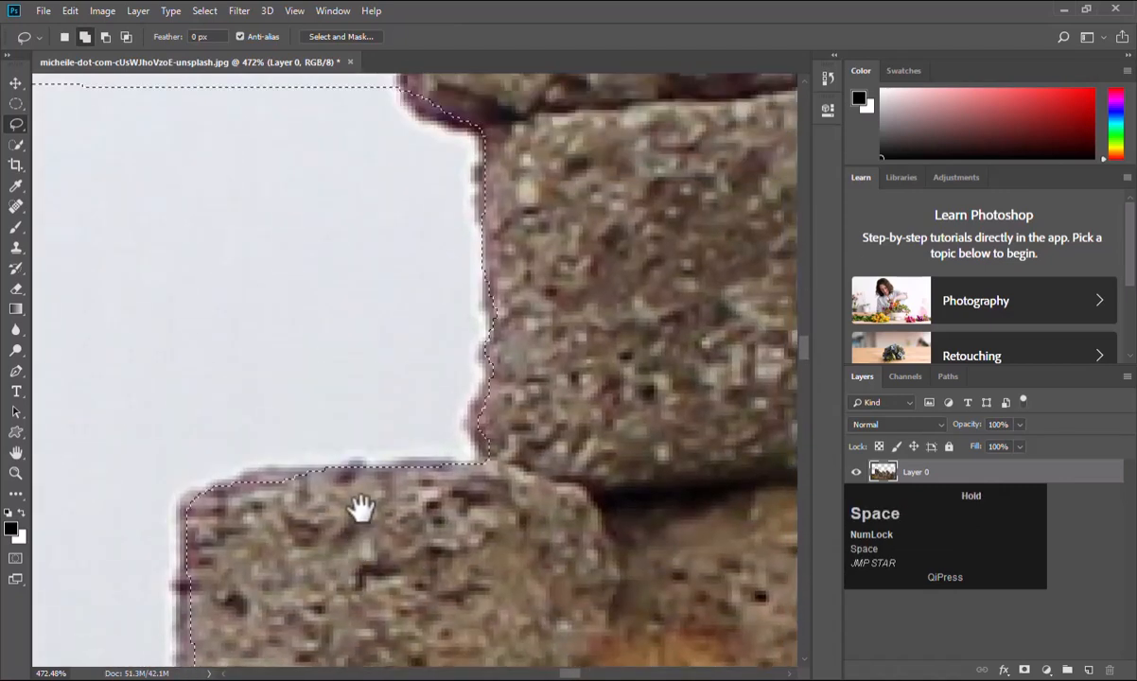
{"action": "mouse_move", "coordinate": [338, 264]}
{"action": "left_mouse_down"}
{"action": "mouse_move", "coordinate": [419, 460]}
{"action": "mouse_move", "coordinate": [416, 487]}
{"action": "left_mouse_up"}
{"action": "left_click_drag", "start_coordinate": [426, 367], "coordinate": [412, 476]}
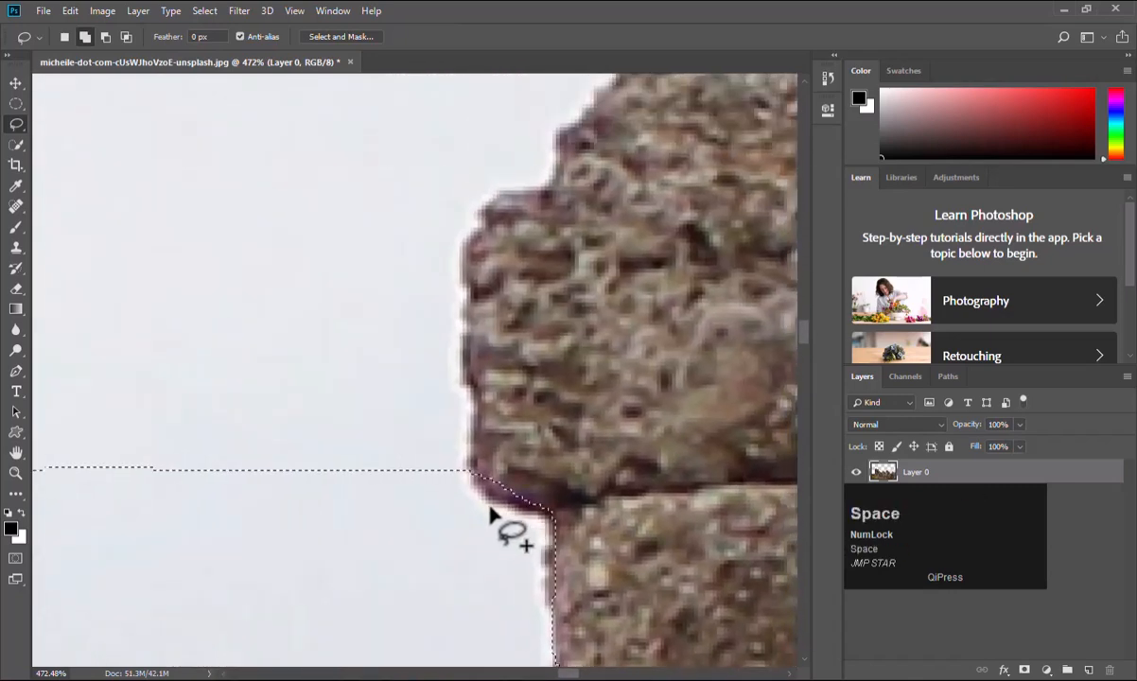
{"action": "mouse_move", "coordinate": [69, 514]}
{"action": "left_mouse_down"}
{"action": "mouse_move", "coordinate": [301, 508]}
{"action": "mouse_move", "coordinate": [495, 480]}
{"action": "left_mouse_up"}
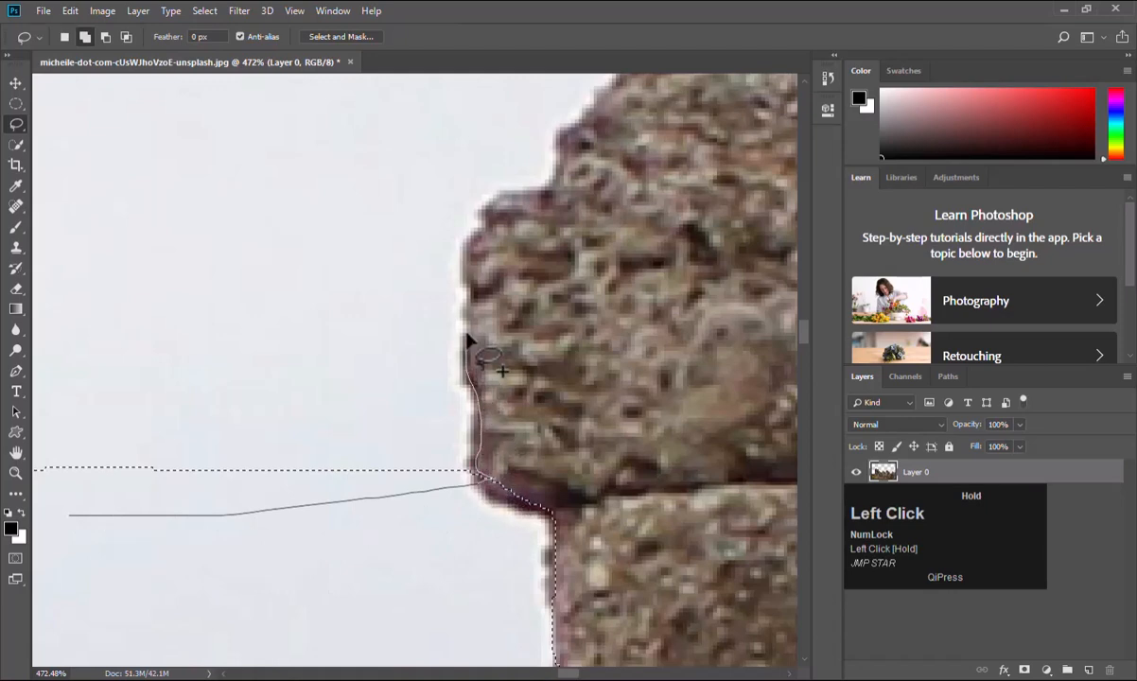
{"action": "left_click_drag", "start_coordinate": [472, 265], "coordinate": [487, 239]}
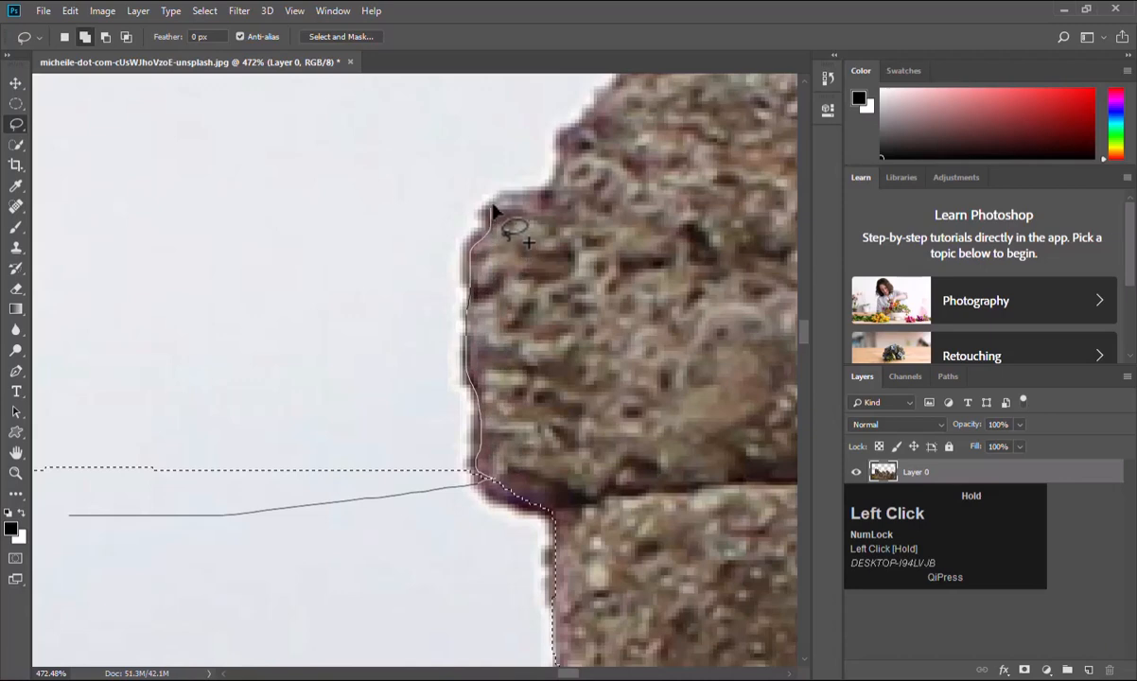
Continue the lasso over the topmost block's stepped shoulder, across its uneven top and onto its far slope.
{"action": "key", "text": "space"}
{"action": "mouse_move", "coordinate": [580, 137]}
{"action": "left_mouse_down"}
{"action": "mouse_move", "coordinate": [468, 304]}
{"action": "mouse_move", "coordinate": [470, 343]}
{"action": "left_mouse_up"}
{"action": "left_click_drag", "start_coordinate": [534, 257], "coordinate": [636, 266]}
{"action": "key", "text": "space"}
{"action": "mouse_move", "coordinate": [723, 279]}
{"action": "left_mouse_down"}
{"action": "mouse_move", "coordinate": [457, 317]}
{"action": "mouse_move", "coordinate": [539, 316]}
{"action": "left_mouse_up"}
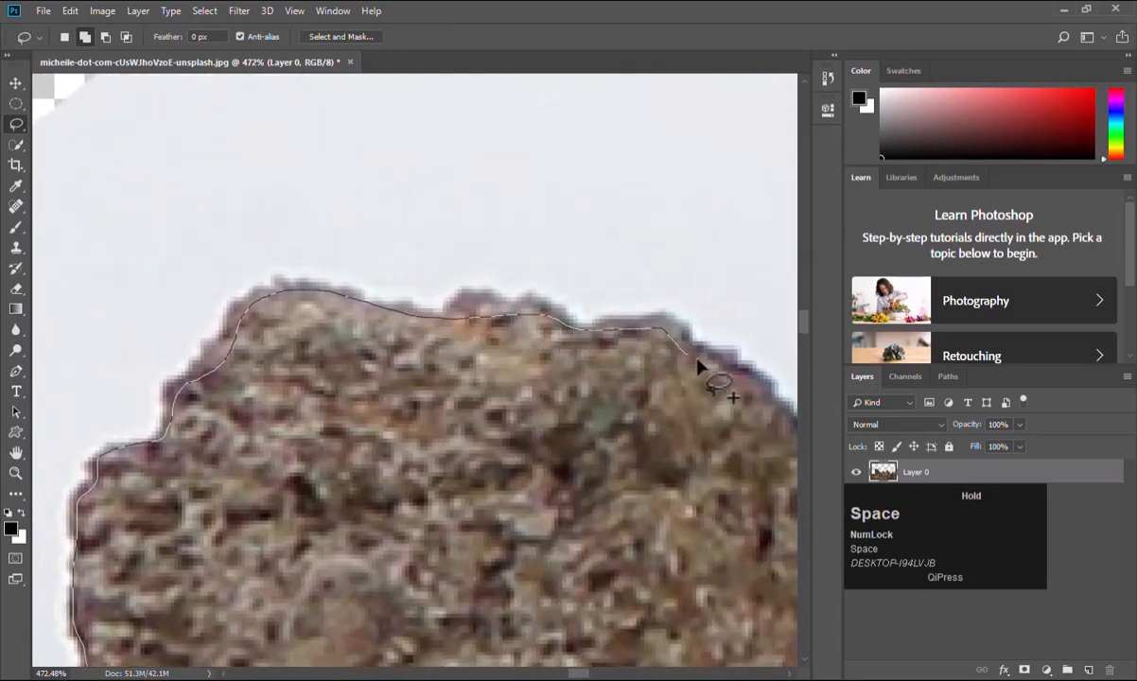
{"action": "key", "text": "space"}
{"action": "mouse_move", "coordinate": [745, 388]}
{"action": "left_mouse_down"}
{"action": "mouse_move", "coordinate": [482, 300]}
{"action": "mouse_move", "coordinate": [506, 322]}
{"action": "left_mouse_up"}
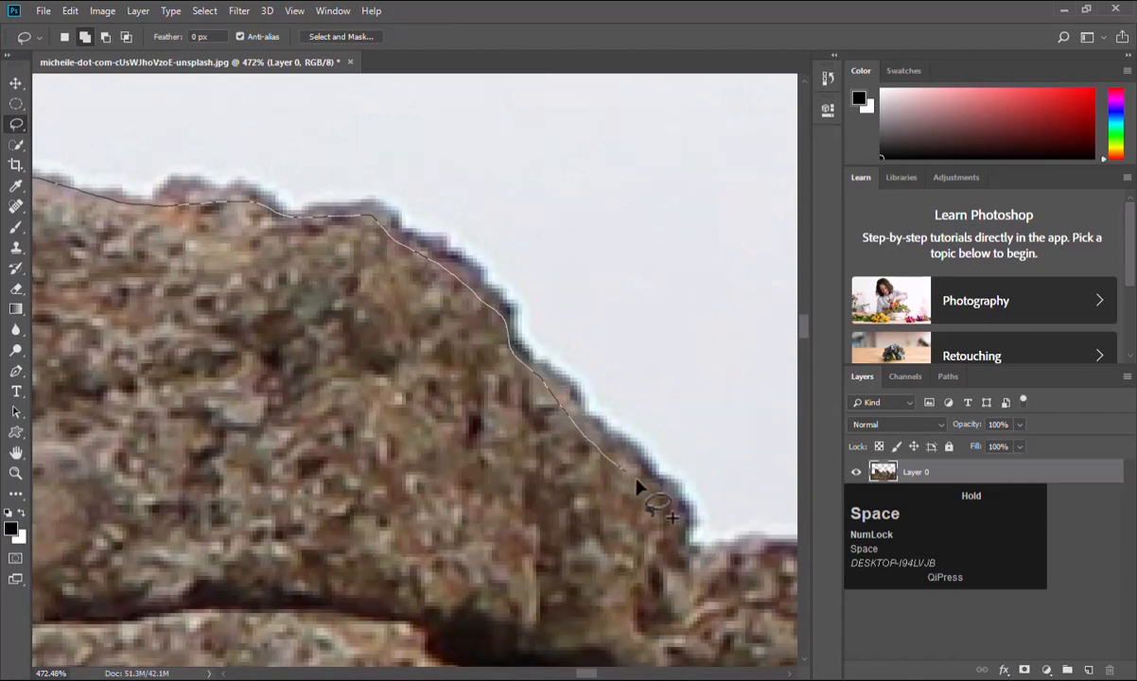
Finish the lasso down the topmost block's far slope and close it back through the sky and cleared area.
{"action": "key", "text": "space"}
{"action": "mouse_move", "coordinate": [762, 556]}
{"action": "left_mouse_down"}
{"action": "mouse_move", "coordinate": [753, 464]}
{"action": "mouse_move", "coordinate": [698, 609]}
{"action": "mouse_move", "coordinate": [580, 98]}
{"action": "mouse_move", "coordinate": [751, 356]}
{"action": "mouse_move", "coordinate": [258, 102]}
{"action": "mouse_move", "coordinate": [757, 160]}
{"action": "mouse_move", "coordinate": [160, 317]}
{"action": "mouse_move", "coordinate": [672, 107]}
{"action": "mouse_move", "coordinate": [227, 541]}
{"action": "mouse_move", "coordinate": [228, 477]}
{"action": "mouse_move", "coordinate": [419, 140]}
{"action": "mouse_move", "coordinate": [95, 130]}
{"action": "left_mouse_up"}
{"action": "key", "text": "space"}
{"action": "key", "text": "space"}
{"action": "key", "text": "space"}
{"action": "key", "text": "space"}
{"action": "mouse_move", "coordinate": [121, 176]}
{"action": "left_mouse_down"}
{"action": "mouse_move", "coordinate": [185, 79]}
{"action": "mouse_move", "coordinate": [5, 134]}
{"action": "mouse_move", "coordinate": [126, 218]}
{"action": "mouse_move", "coordinate": [4, 137]}
{"action": "mouse_move", "coordinate": [38, 170]}
{"action": "mouse_move", "coordinate": [724, 435]}
{"action": "left_mouse_up"}
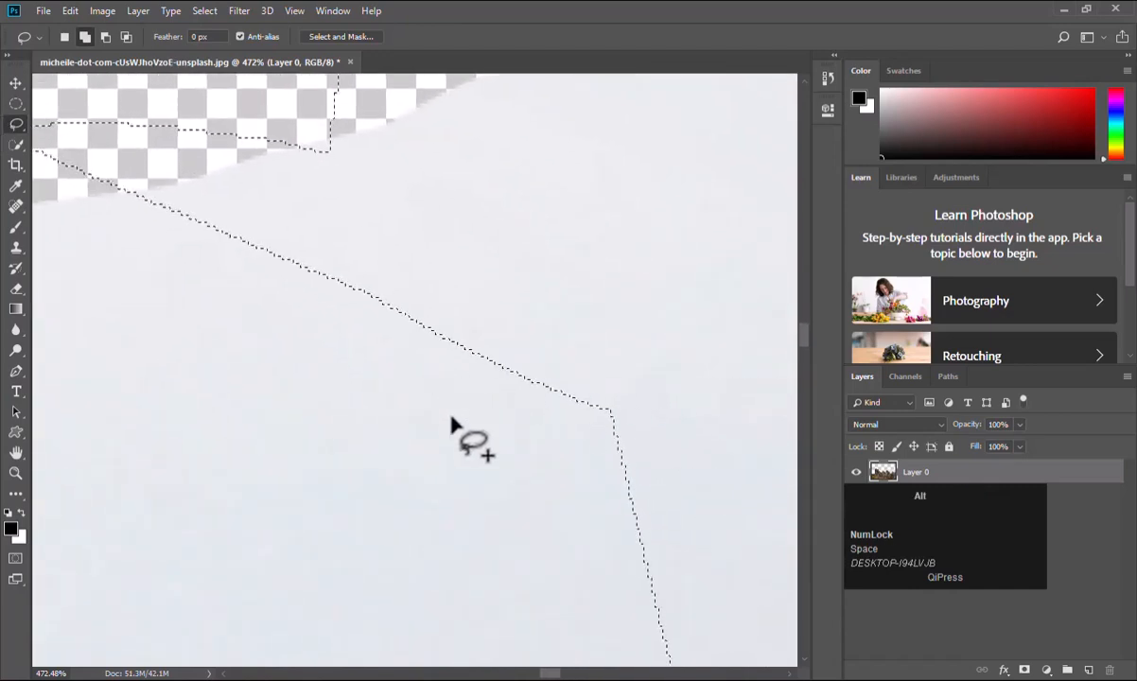
Add the open sky between the lower wall and the tall stone stack to the selection with a loose lasso overlapping the cleared area.
{"action": "scroll", "coordinate": [454, 419], "scroll_direction": "down", "scroll_amount": 5, "text": "alt"}
{"action": "scroll", "coordinate": [473, 432], "scroll_direction": "down", "scroll_amount": 1, "text": "alt"}
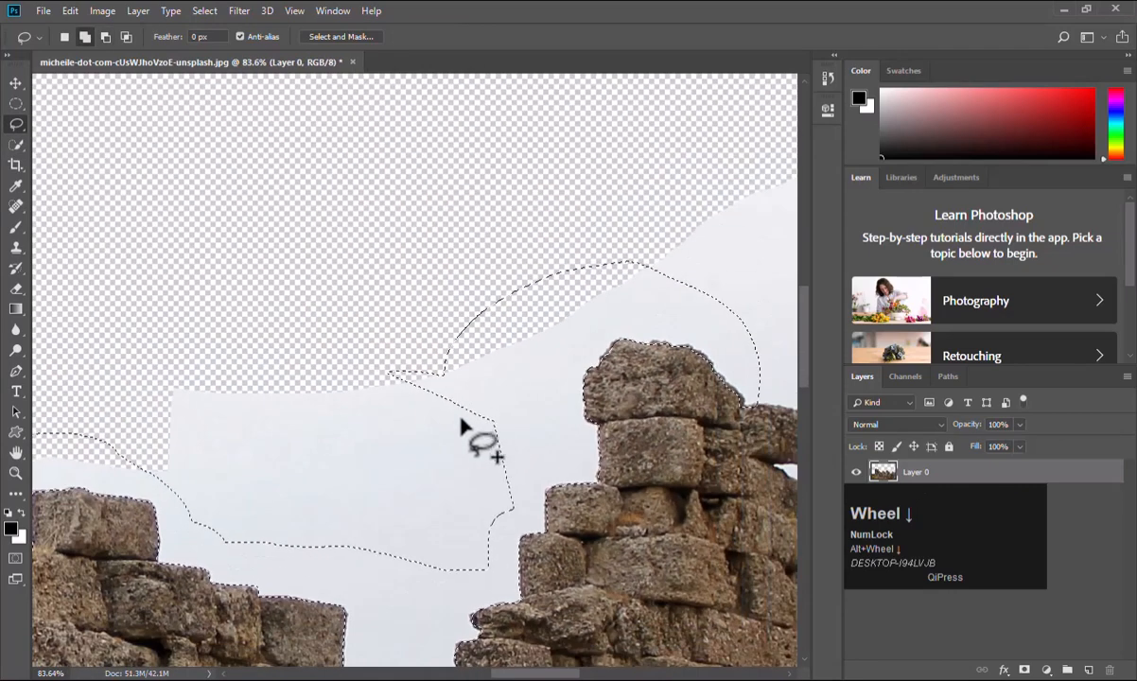
{"action": "mouse_move", "coordinate": [496, 300]}
{"action": "left_mouse_down"}
{"action": "mouse_move", "coordinate": [290, 255]}
{"action": "mouse_move", "coordinate": [121, 387]}
{"action": "mouse_move", "coordinate": [137, 457]}
{"action": "left_mouse_up"}
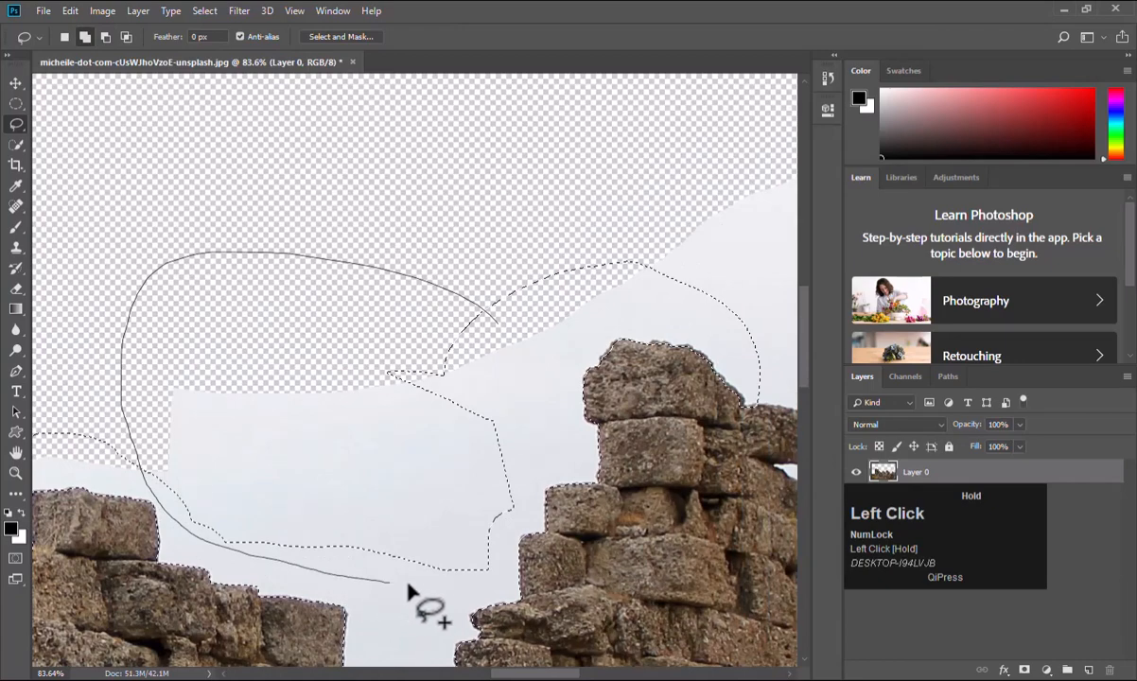
{"action": "mouse_move", "coordinate": [507, 562]}
{"action": "left_mouse_down"}
{"action": "mouse_move", "coordinate": [532, 460]}
{"action": "mouse_move", "coordinate": [501, 311]}
{"action": "left_mouse_up"}
Add the open sky above and beyond the tall stack to the selection, reaching down close to the low wall behind it.
{"action": "left_click_drag", "start_coordinate": [318, 439], "coordinate": [284, 388]}
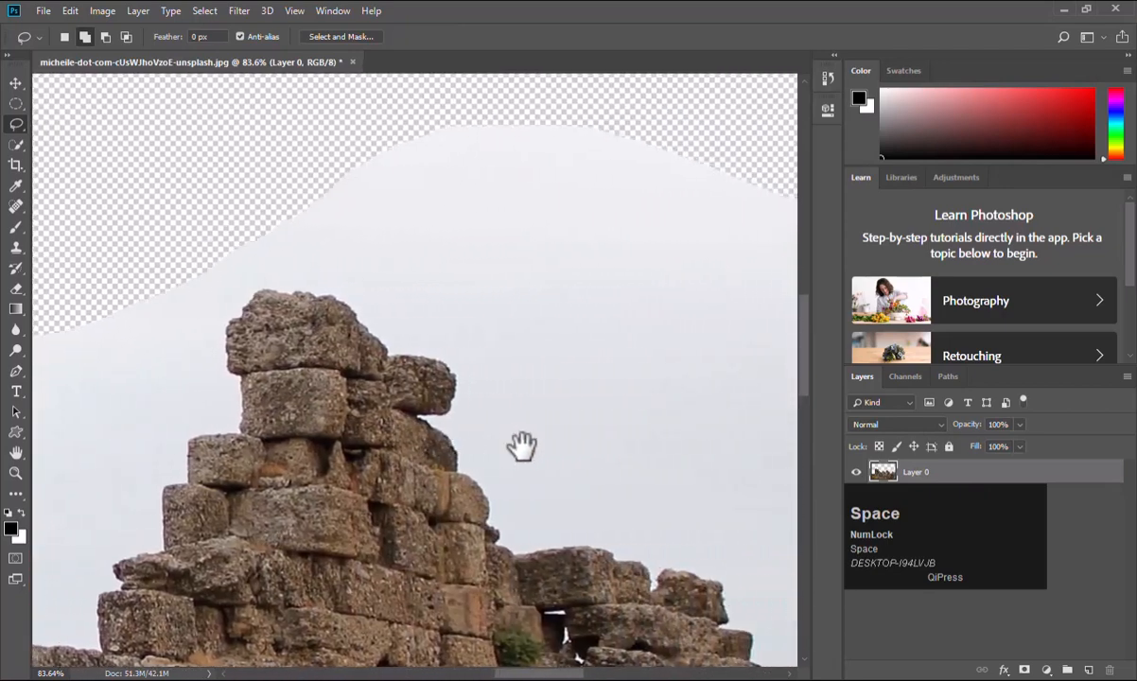
{"action": "mouse_move", "coordinate": [520, 447]}
{"action": "left_mouse_down"}
{"action": "mouse_move", "coordinate": [571, 418]}
{"action": "mouse_move", "coordinate": [472, 468]}
{"action": "left_mouse_up"}
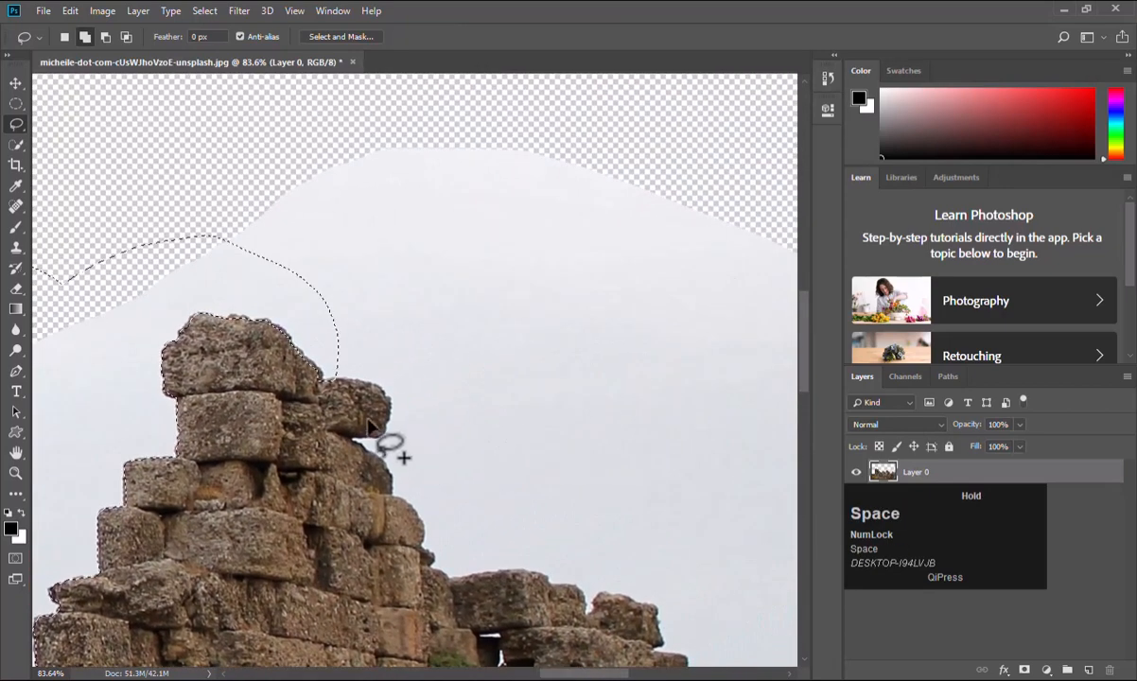
{"action": "mouse_move", "coordinate": [718, 127]}
{"action": "left_mouse_down"}
{"action": "mouse_move", "coordinate": [506, 118]}
{"action": "mouse_move", "coordinate": [241, 158]}
{"action": "mouse_move", "coordinate": [186, 272]}
{"action": "left_mouse_up"}
{"action": "mouse_move", "coordinate": [324, 323]}
{"action": "left_mouse_down"}
{"action": "mouse_move", "coordinate": [388, 342]}
{"action": "mouse_move", "coordinate": [456, 398]}
{"action": "mouse_move", "coordinate": [556, 398]}
{"action": "mouse_move", "coordinate": [722, 208]}
{"action": "mouse_move", "coordinate": [729, 131]}
{"action": "left_mouse_up"}
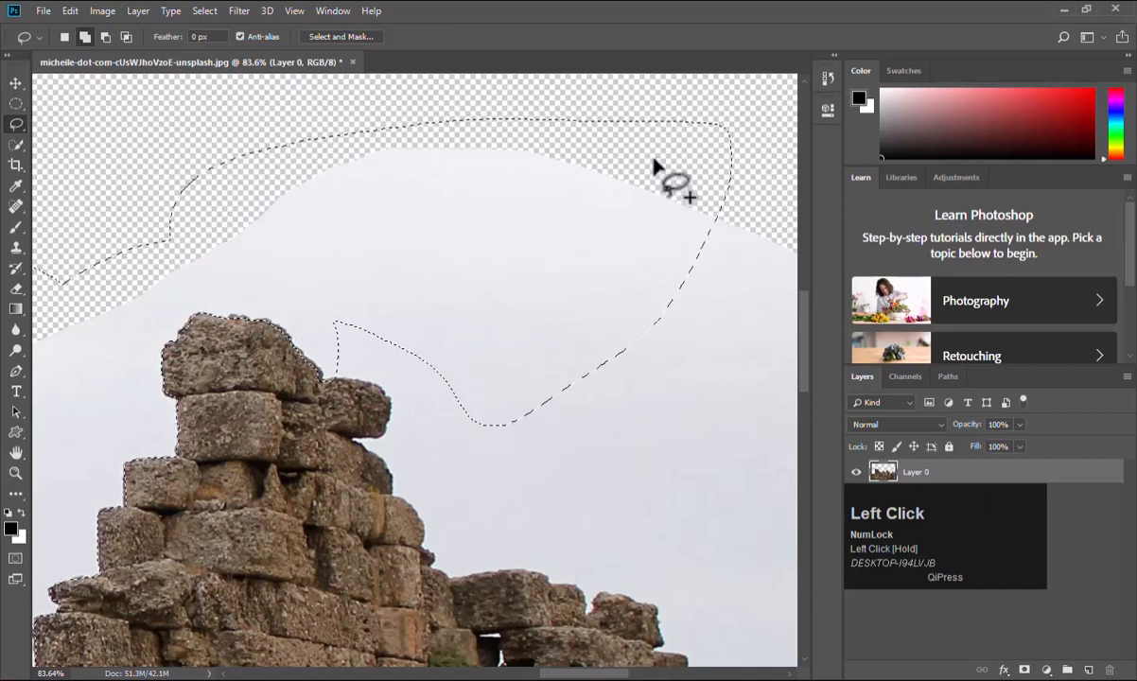
{"action": "mouse_move", "coordinate": [658, 156]}
{"action": "left_mouse_down"}
{"action": "mouse_move", "coordinate": [803, 308]}
{"action": "mouse_move", "coordinate": [759, 428]}
{"action": "mouse_move", "coordinate": [686, 542]}
{"action": "mouse_move", "coordinate": [591, 577]}
{"action": "mouse_move", "coordinate": [518, 560]}
{"action": "mouse_move", "coordinate": [478, 568]}
{"action": "mouse_move", "coordinate": [442, 530]}
{"action": "mouse_move", "coordinate": [378, 350]}
{"action": "mouse_move", "coordinate": [319, 357]}
{"action": "left_mouse_up"}
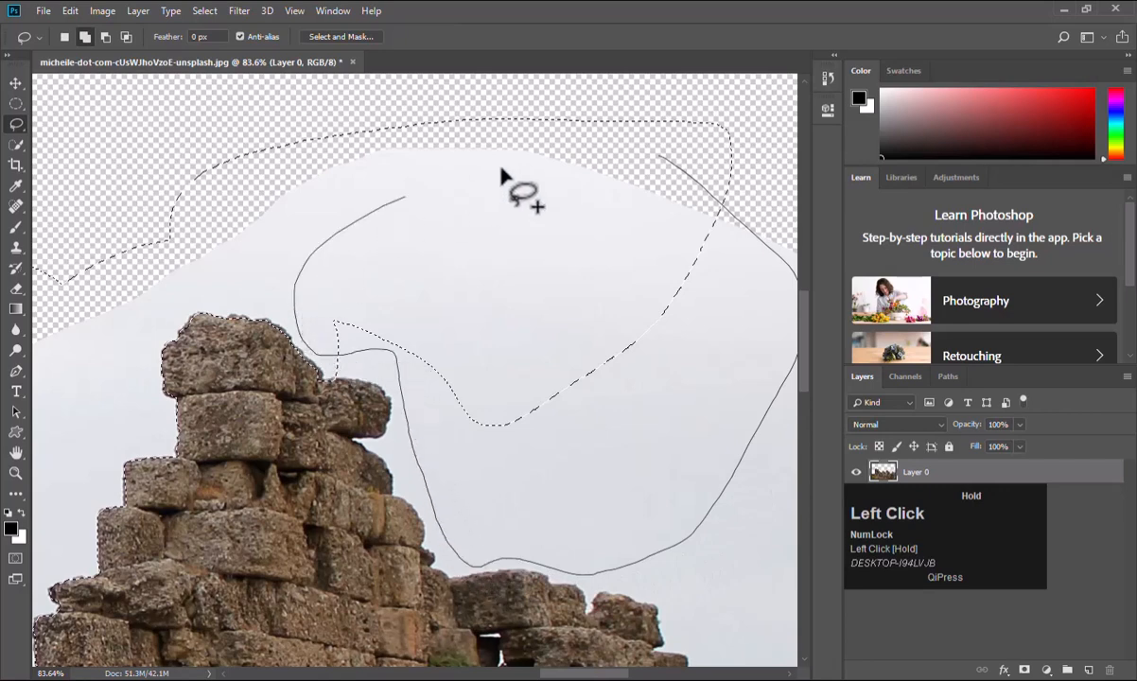
{"action": "left_click_drag", "start_coordinate": [501, 173], "coordinate": [591, 211]}
Add the sky around the stack's overhanging upper block, tracing its top, outer side and underside into the notch, then closing through the sky.
{"action": "key", "text": "space"}
{"action": "mouse_move", "coordinate": [463, 395]}
{"action": "left_mouse_down"}
{"action": "mouse_move", "coordinate": [673, 335]}
{"action": "mouse_move", "coordinate": [619, 371]}
{"action": "left_mouse_up"}
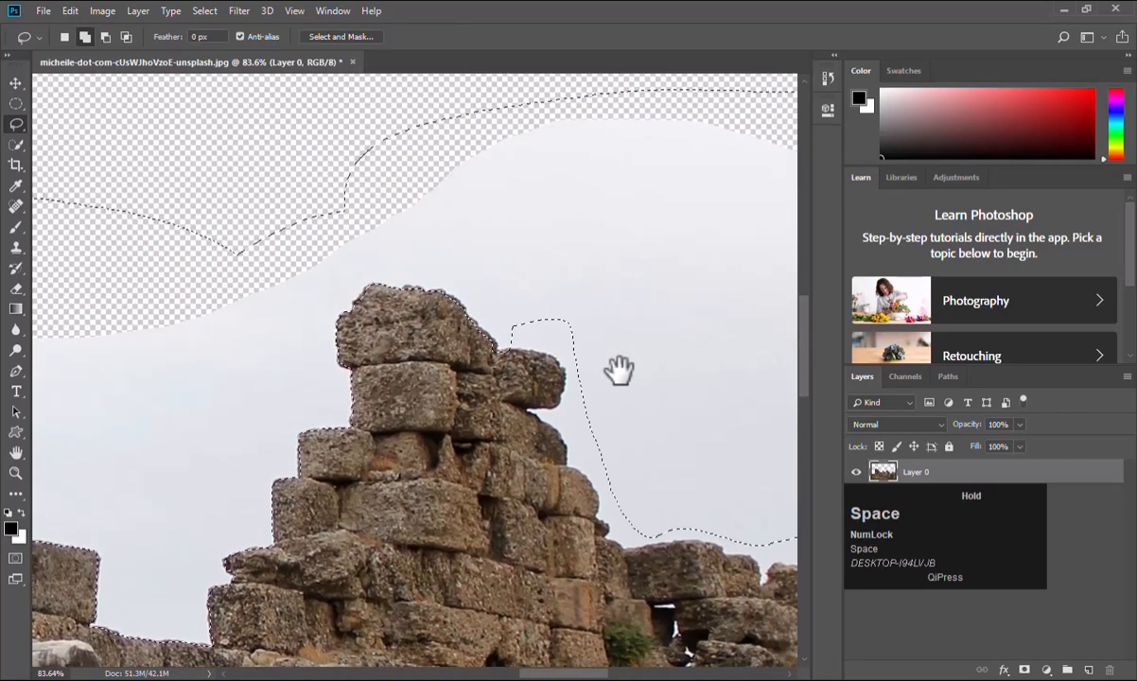
{"action": "scroll", "coordinate": [544, 368], "scroll_direction": "up", "scroll_amount": 3}
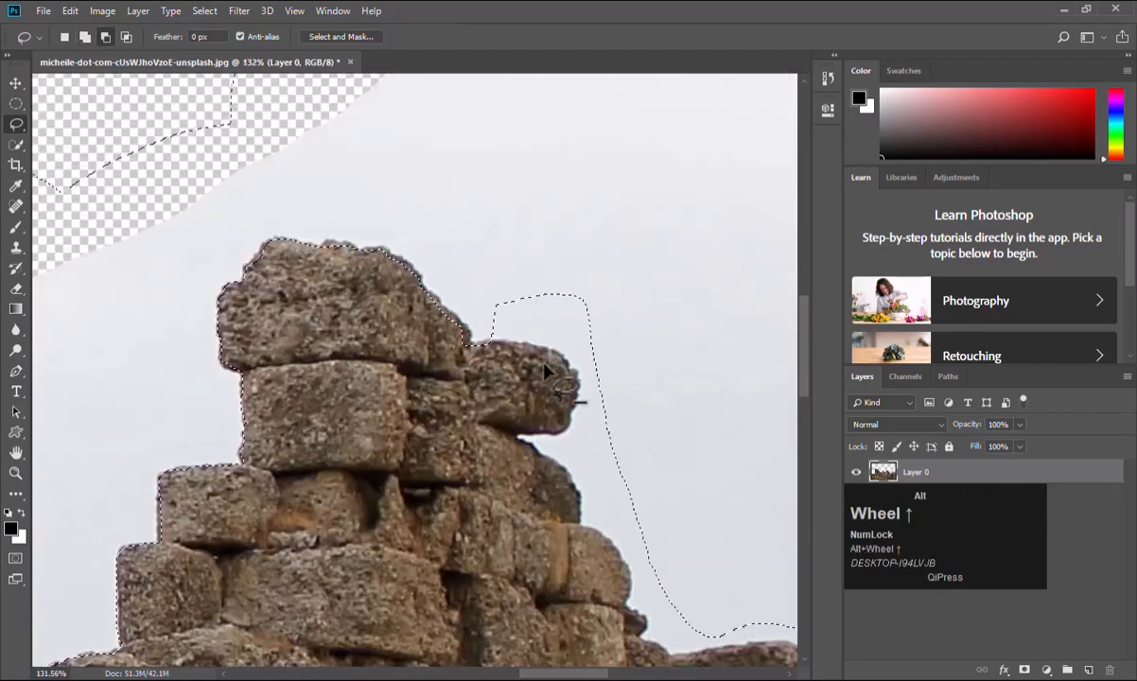
{"action": "scroll", "coordinate": [544, 369], "scroll_direction": "up", "scroll_amount": 3}
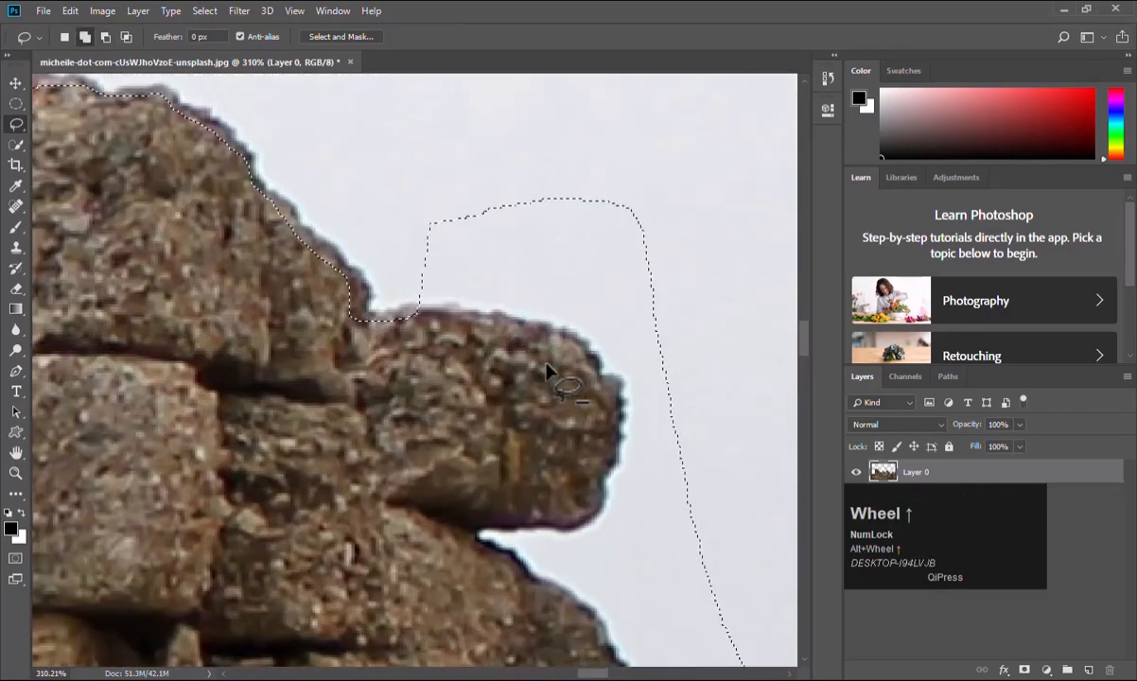
{"action": "key", "text": "space"}
{"action": "left_click_drag", "start_coordinate": [493, 397], "coordinate": [398, 432]}
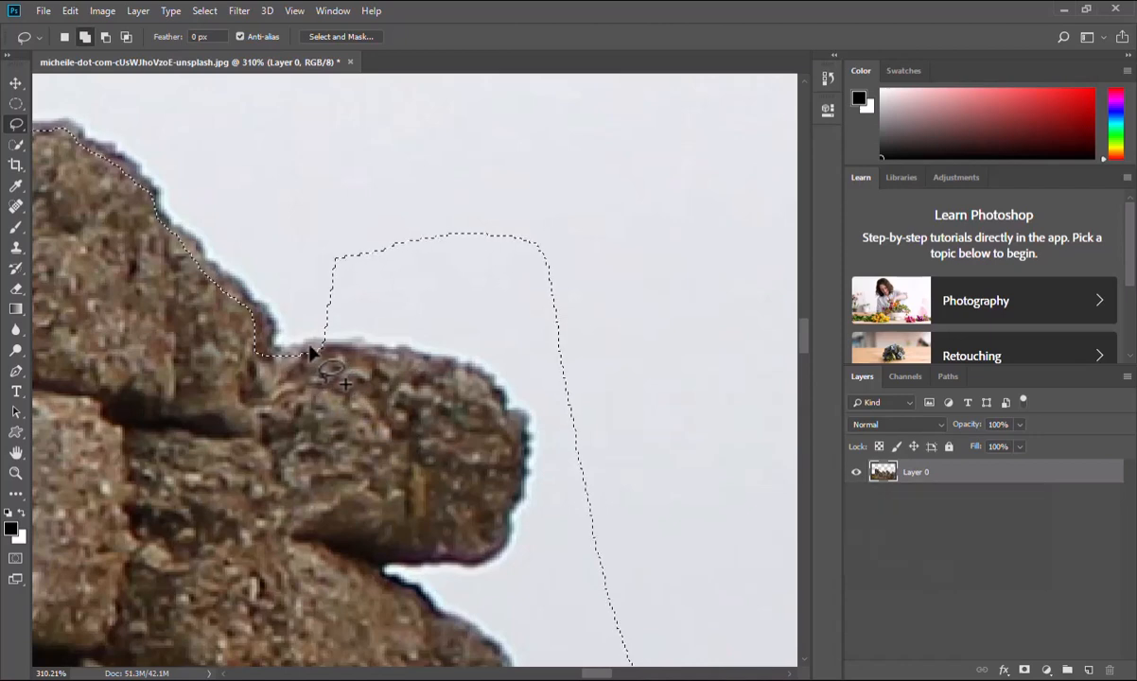
{"action": "left_click_drag", "start_coordinate": [317, 350], "coordinate": [342, 352]}
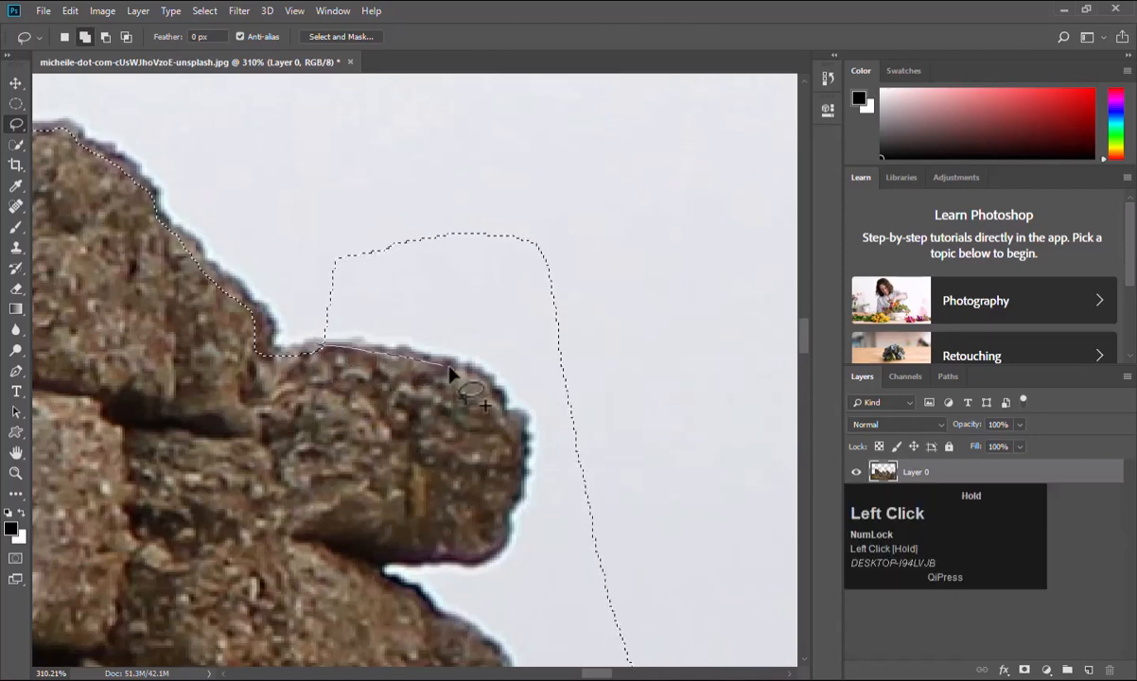
{"action": "mouse_move", "coordinate": [515, 419]}
{"action": "left_mouse_down"}
{"action": "mouse_move", "coordinate": [499, 548]}
{"action": "mouse_move", "coordinate": [469, 561]}
{"action": "mouse_move", "coordinate": [370, 558]}
{"action": "left_mouse_up"}
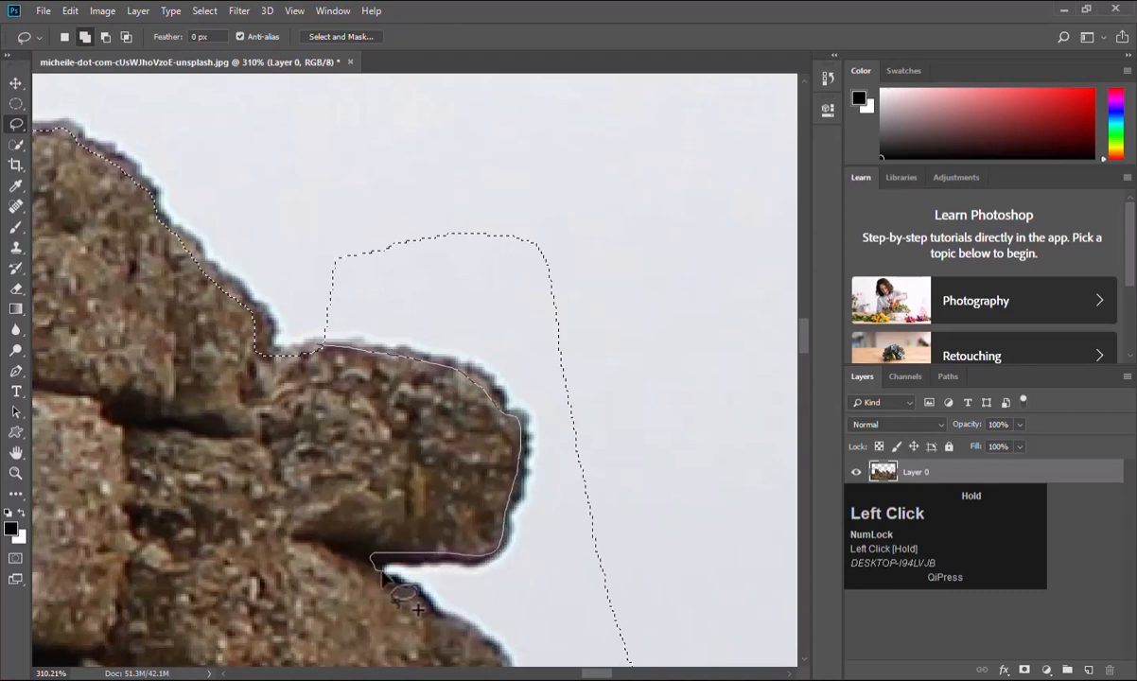
{"action": "mouse_move", "coordinate": [378, 579]}
{"action": "left_mouse_down"}
{"action": "mouse_move", "coordinate": [388, 605]}
{"action": "mouse_move", "coordinate": [400, 117]}
{"action": "mouse_move", "coordinate": [470, 300]}
{"action": "left_mouse_up"}
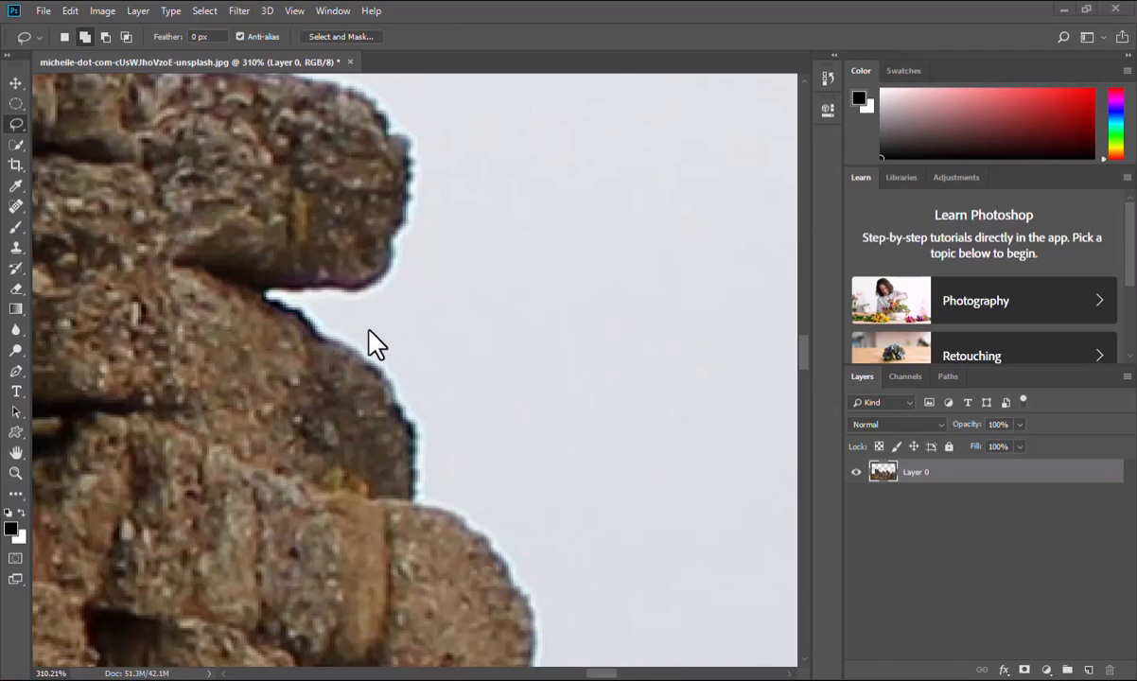
Add the sky from the notch down along the stack's rounded blocks and small protruding stone to the start of the low wall.
{"action": "scroll", "coordinate": [391, 356], "scroll_direction": "down", "scroll_amount": 2}
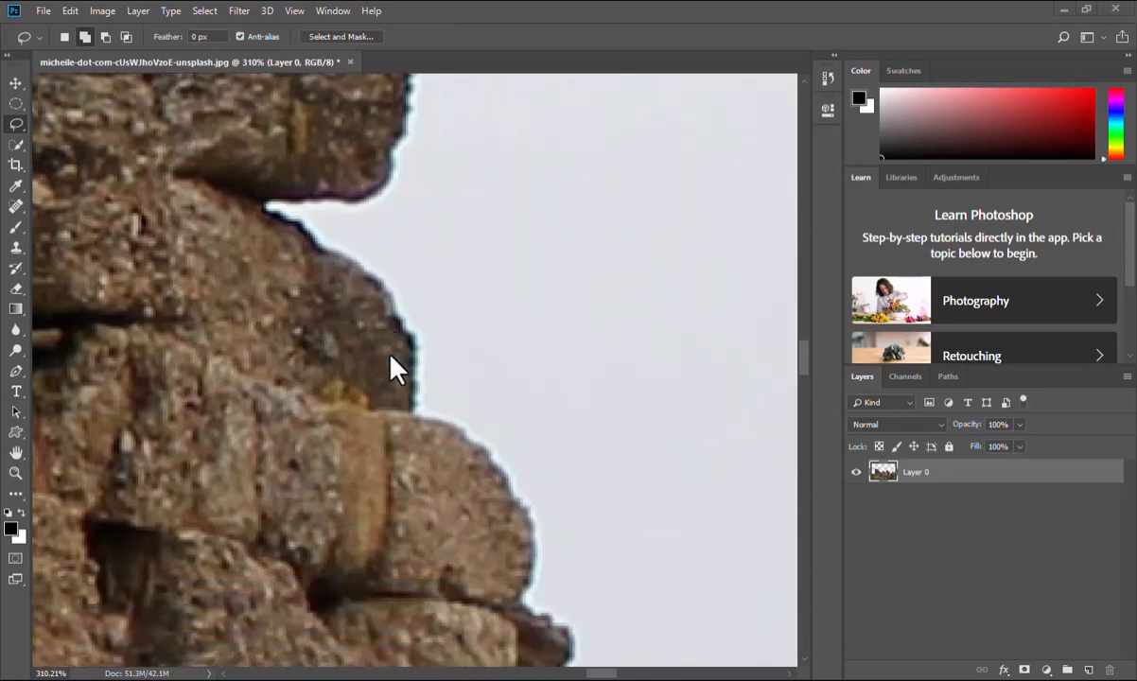
{"action": "key", "text": "alt+space"}
{"action": "left_click", "coordinate": [379, 422]}
{"action": "key", "text": "space"}
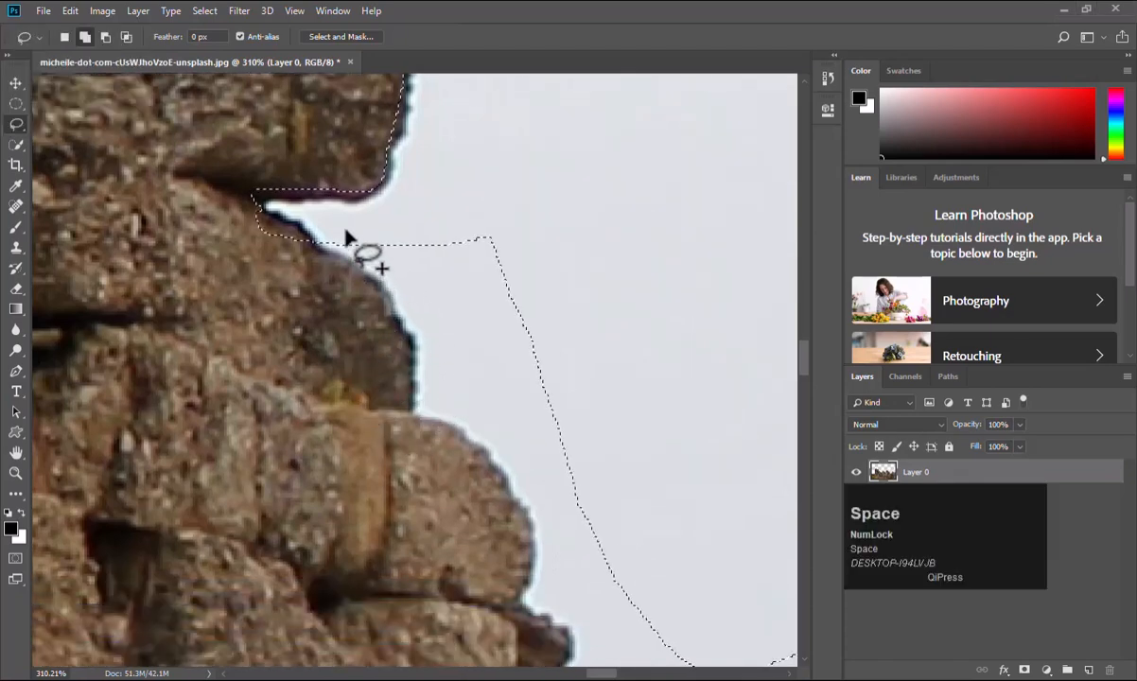
{"action": "mouse_move", "coordinate": [556, 141]}
{"action": "left_mouse_down"}
{"action": "mouse_move", "coordinate": [435, 170]}
{"action": "mouse_move", "coordinate": [329, 218]}
{"action": "left_mouse_up"}
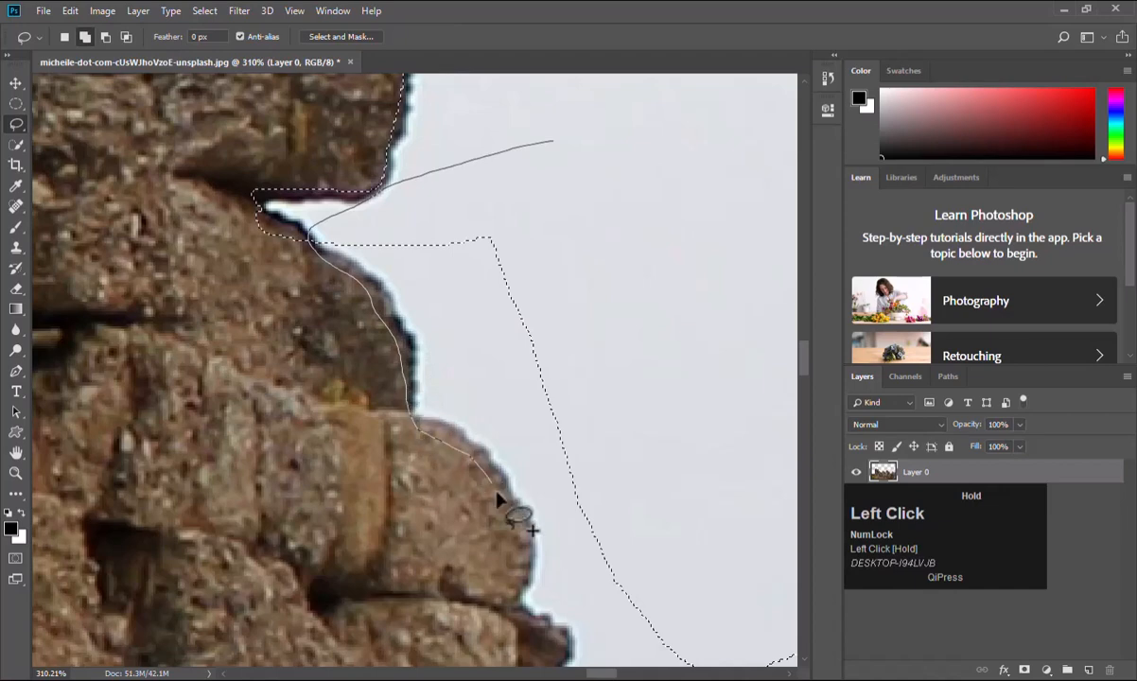
{"action": "key", "text": "space"}
{"action": "mouse_move", "coordinate": [518, 598]}
{"action": "left_mouse_down"}
{"action": "mouse_move", "coordinate": [483, 354]}
{"action": "mouse_move", "coordinate": [457, 295]}
{"action": "mouse_move", "coordinate": [460, 317]}
{"action": "mouse_move", "coordinate": [504, 342]}
{"action": "mouse_move", "coordinate": [484, 380]}
{"action": "left_mouse_up"}
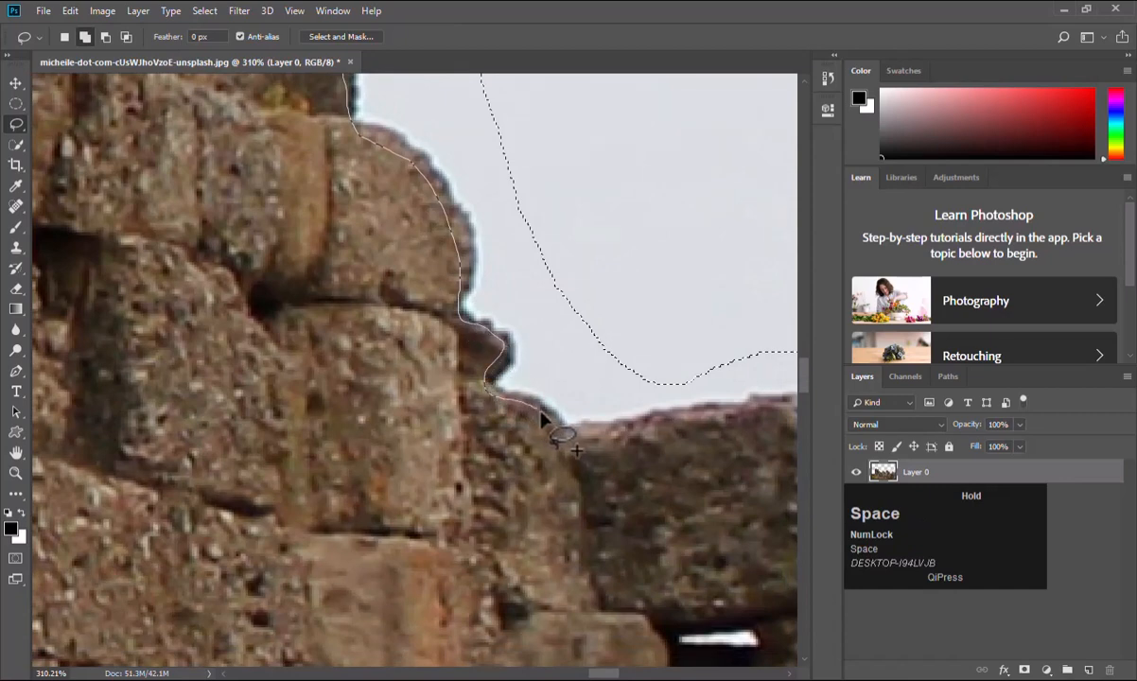
{"action": "mouse_move", "coordinate": [645, 440]}
{"action": "left_mouse_down"}
{"action": "mouse_move", "coordinate": [693, 433]}
{"action": "mouse_move", "coordinate": [741, 286]}
{"action": "mouse_move", "coordinate": [708, 176]}
{"action": "mouse_move", "coordinate": [687, 509]}
{"action": "mouse_move", "coordinate": [659, 262]}
{"action": "left_mouse_up"}
{"action": "key", "text": "space"}
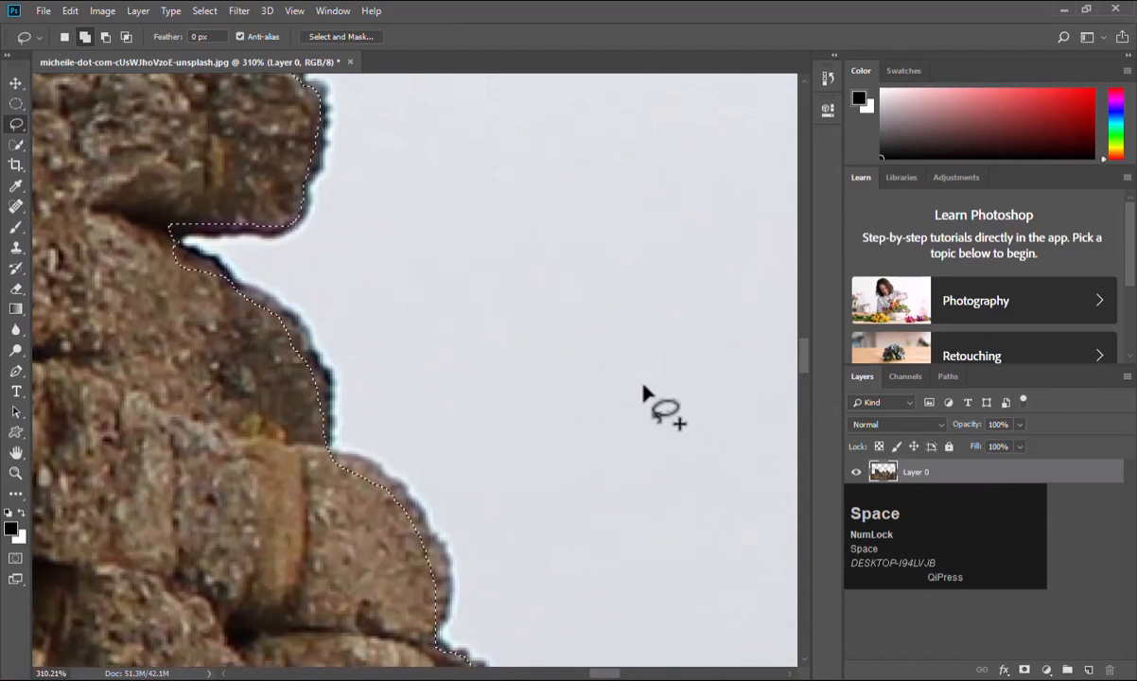
Switch the lasso to subtracting and remove the overselected stone along the near top edge of the low wall.
{"action": "key", "text": "space"}
{"action": "left_click_drag", "start_coordinate": [638, 437], "coordinate": [416, 237]}
{"action": "mouse_move", "coordinate": [602, 336]}
{"action": "left_mouse_down"}
{"action": "mouse_move", "coordinate": [261, 172]}
{"action": "mouse_move", "coordinate": [330, 168]}
{"action": "left_mouse_up"}
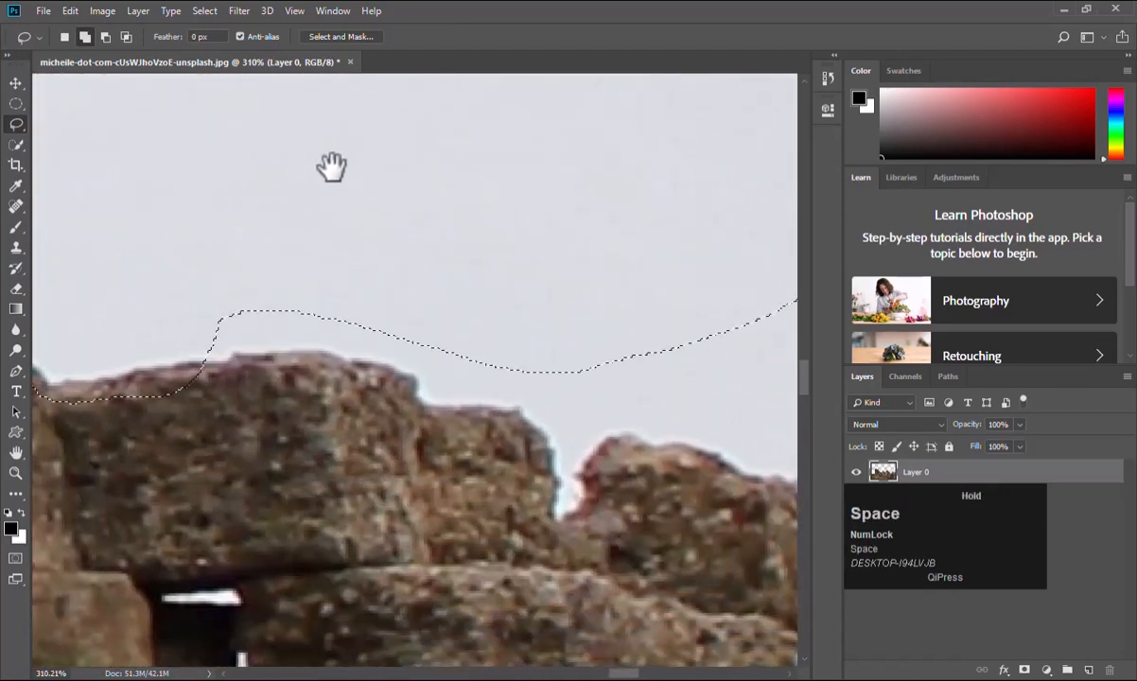
{"action": "key", "text": "space"}
{"action": "left_click_drag", "start_coordinate": [178, 375], "coordinate": [338, 348]}
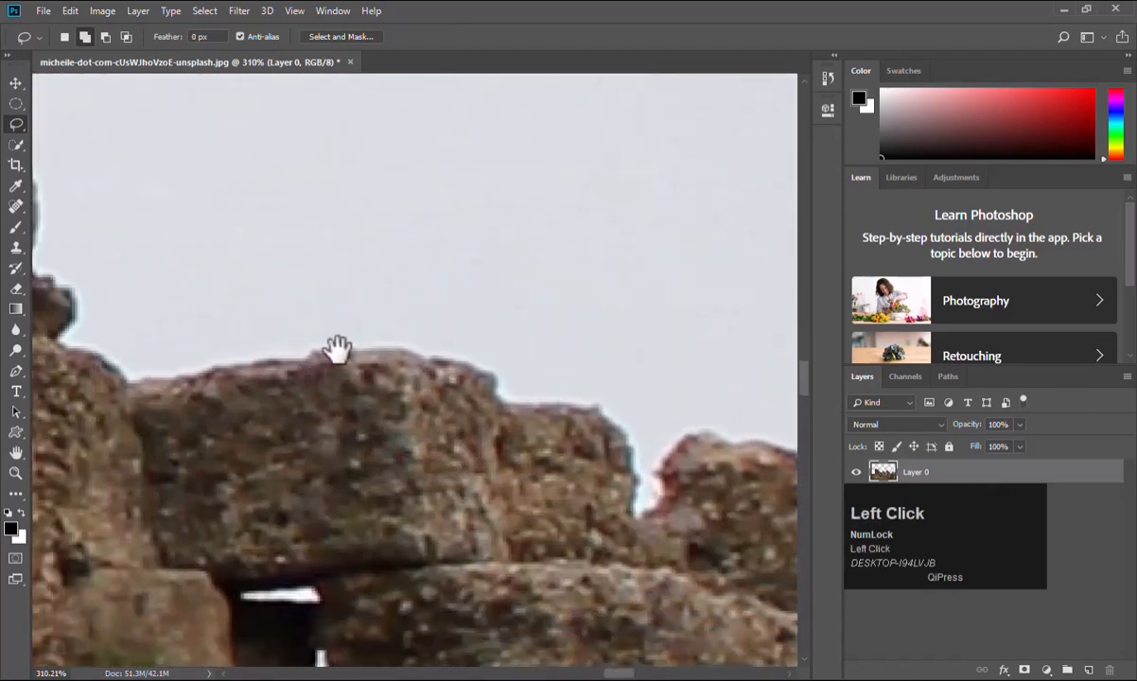
{"action": "left_click", "coordinate": [105, 37]}
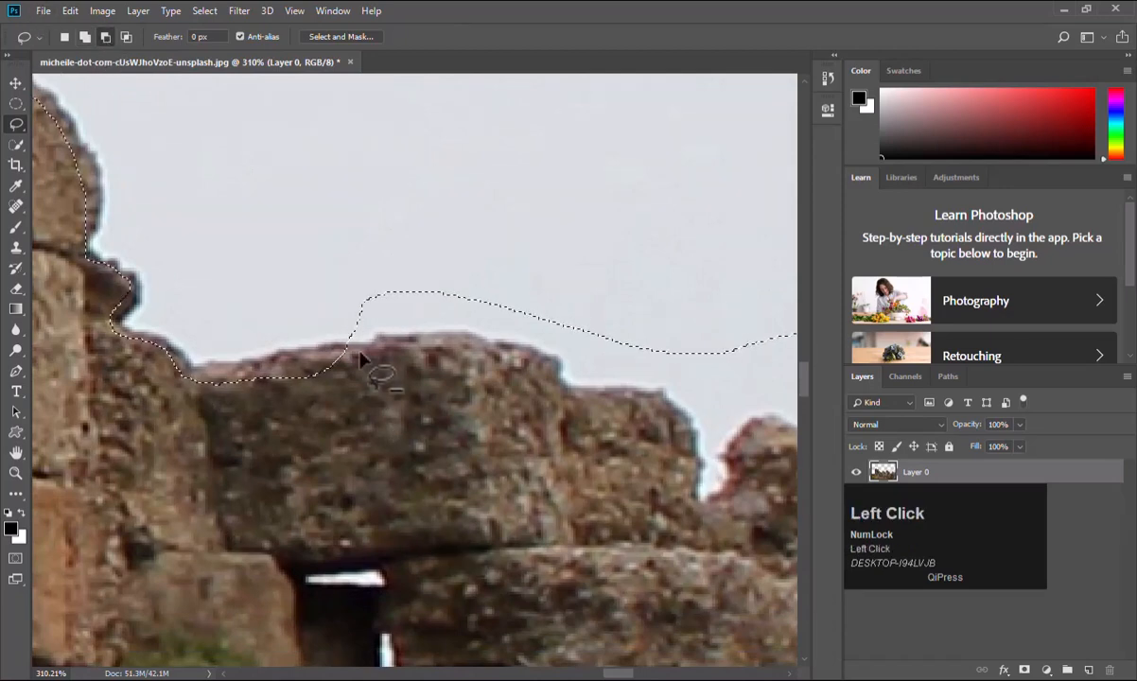
{"action": "mouse_move", "coordinate": [376, 371]}
{"action": "left_mouse_down"}
{"action": "mouse_move", "coordinate": [331, 356]}
{"action": "mouse_move", "coordinate": [250, 375]}
{"action": "left_mouse_up"}
{"action": "left_click_drag", "start_coordinate": [185, 433], "coordinate": [271, 445]}
Subtract the overselected stone along the curved outer edge of the stack's large rounded block.
{"action": "key", "text": "space"}
{"action": "left_click_drag", "start_coordinate": [151, 365], "coordinate": [442, 522]}
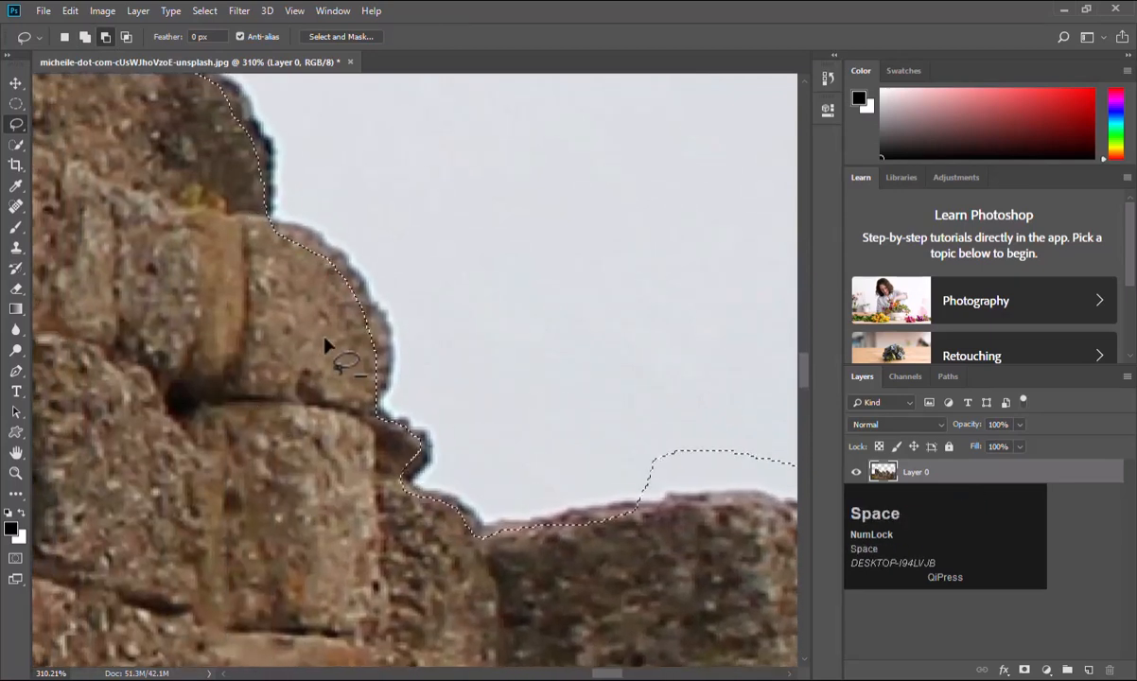
{"action": "left_click_drag", "start_coordinate": [251, 231], "coordinate": [278, 240]}
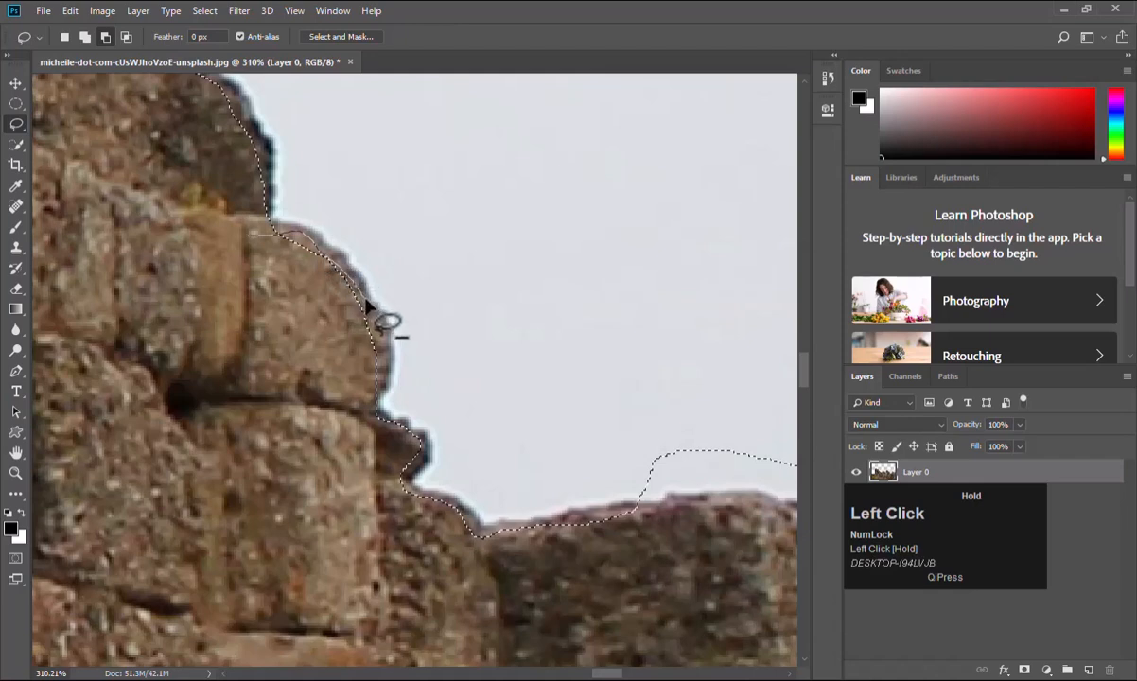
{"action": "mouse_move", "coordinate": [383, 338]}
{"action": "left_mouse_down"}
{"action": "mouse_move", "coordinate": [377, 394]}
{"action": "mouse_move", "coordinate": [295, 371]}
{"action": "left_mouse_up"}
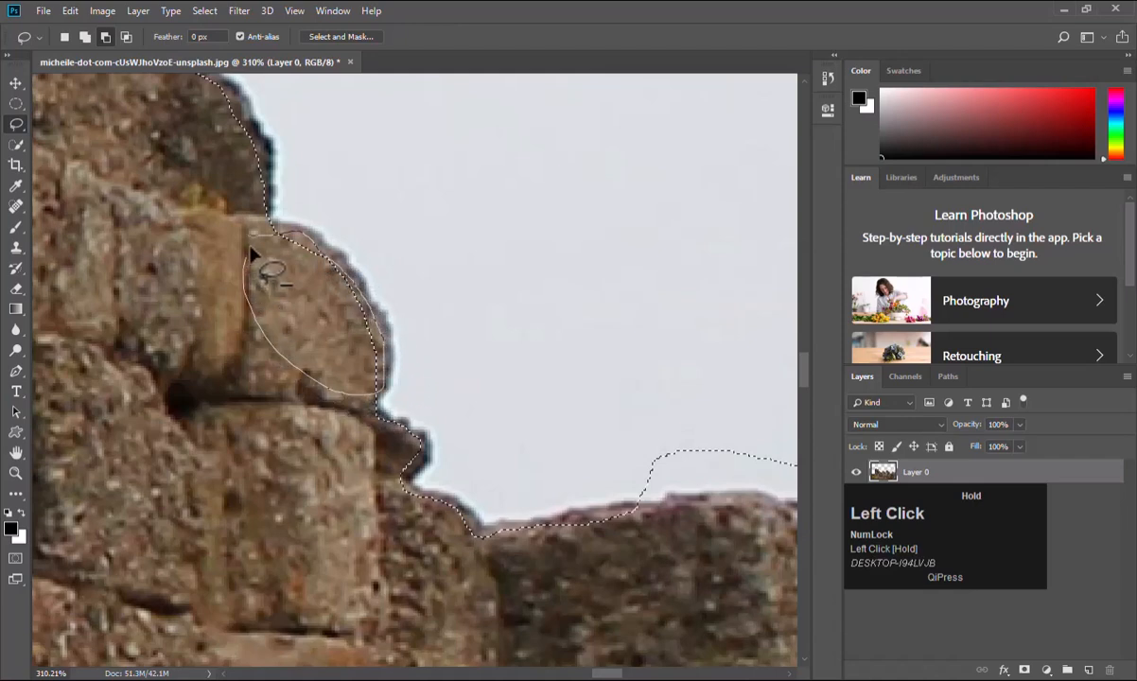
{"action": "left_click_drag", "start_coordinate": [253, 253], "coordinate": [255, 248]}
Switch the lasso back to adding and trace the low wall's top edge, through the narrow gap and over the next block.
{"action": "key", "text": "space"}
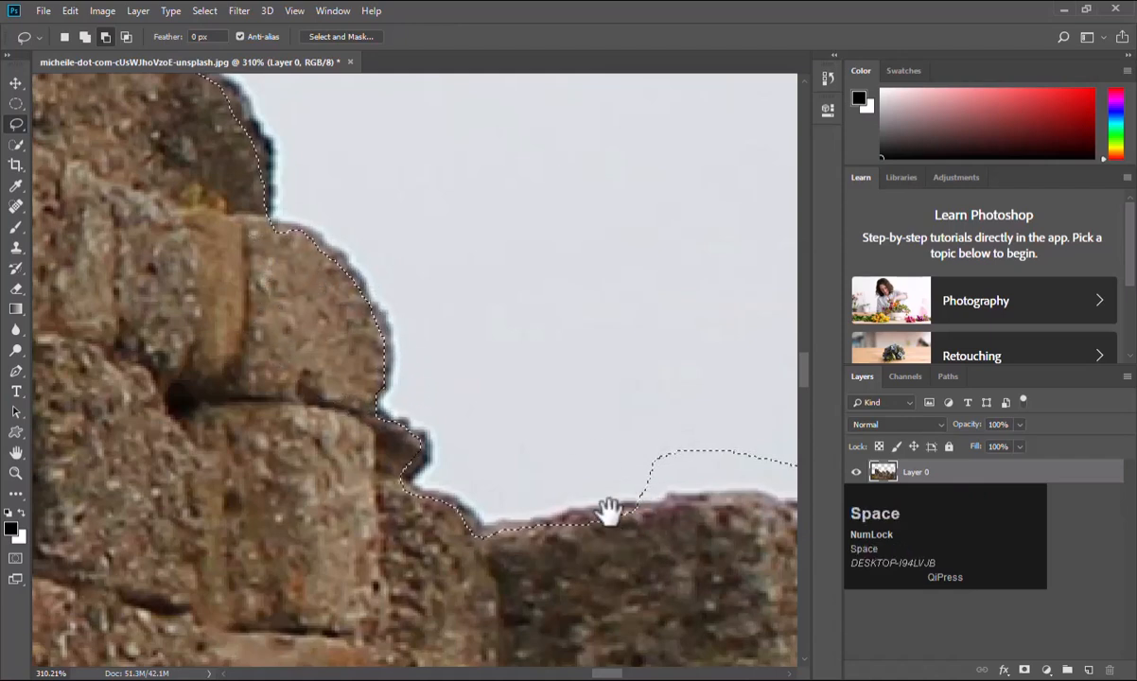
{"action": "left_click_drag", "start_coordinate": [610, 511], "coordinate": [297, 470]}
{"action": "left_click", "coordinate": [84, 37]}
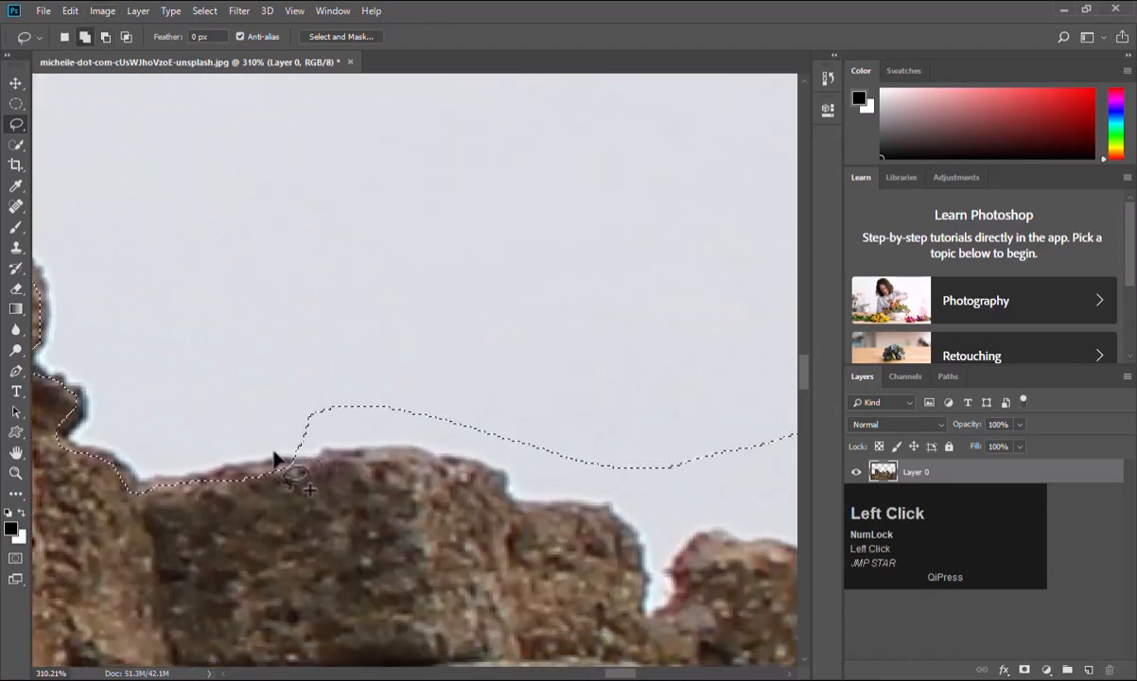
{"action": "left_click_drag", "start_coordinate": [275, 457], "coordinate": [279, 459]}
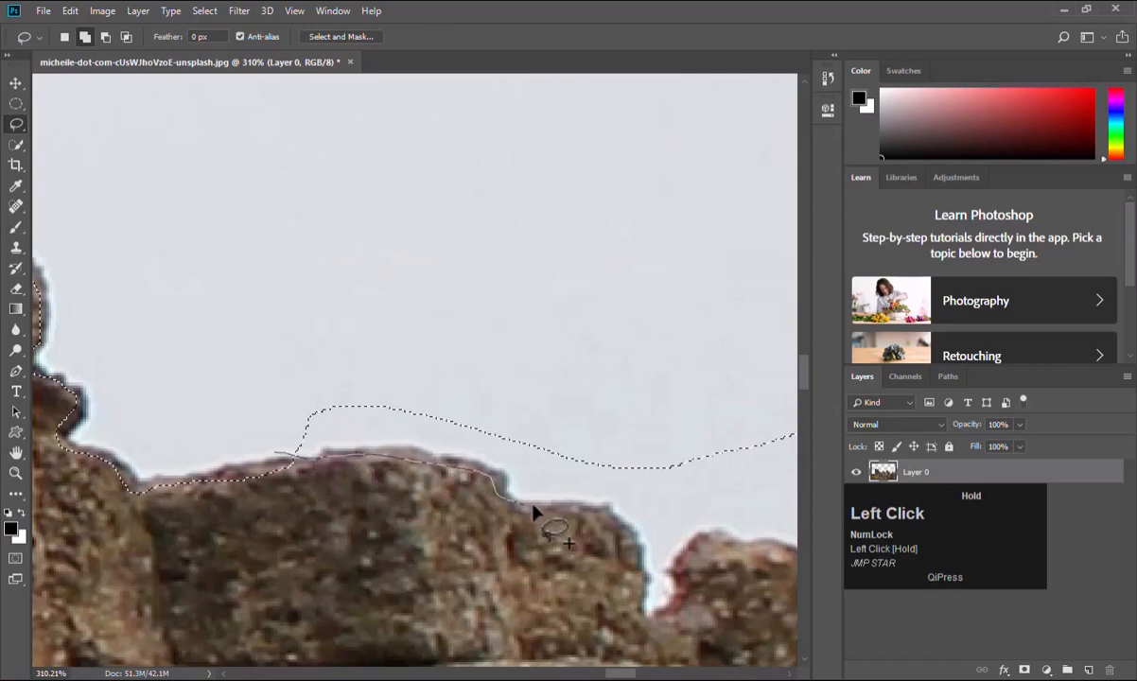
{"action": "left_click_drag", "start_coordinate": [626, 531], "coordinate": [639, 602]}
{"action": "key", "text": "space"}
{"action": "mouse_move", "coordinate": [716, 552]}
{"action": "left_mouse_down"}
{"action": "mouse_move", "coordinate": [754, 553]}
{"action": "mouse_move", "coordinate": [520, 541]}
{"action": "mouse_move", "coordinate": [546, 551]}
{"action": "left_mouse_up"}
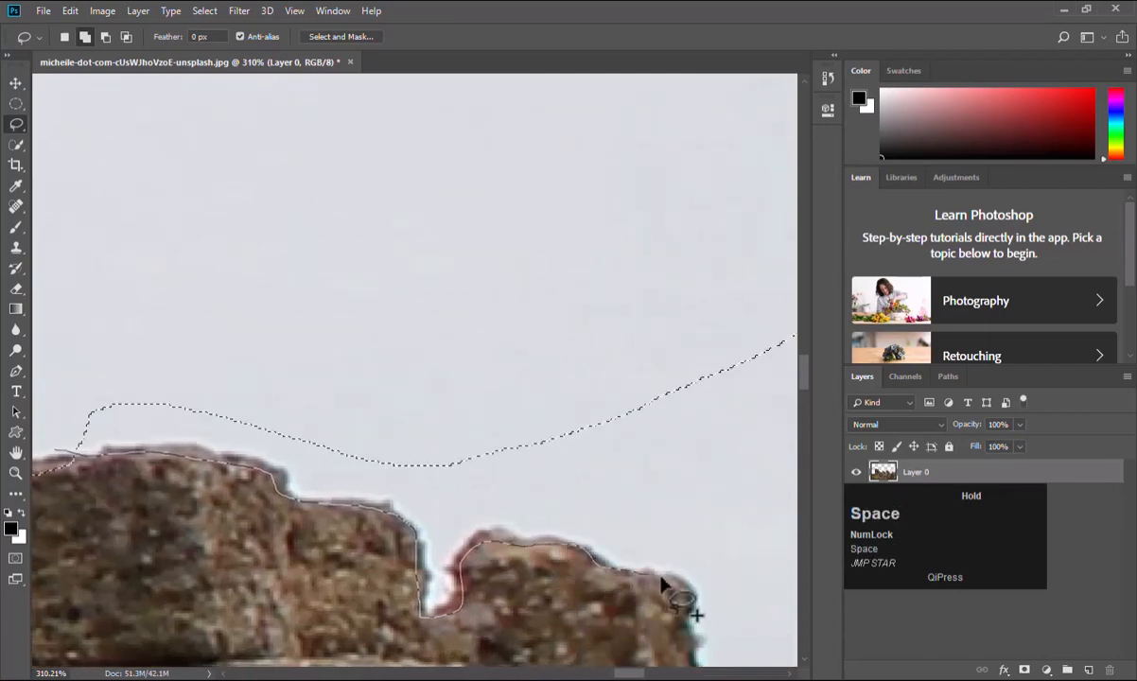
Continue the lasso down that block's far side, into the small notch and around the next stepped block.
{"action": "mouse_move", "coordinate": [662, 586]}
{"action": "left_mouse_down"}
{"action": "mouse_move", "coordinate": [706, 617]}
{"action": "mouse_move", "coordinate": [711, 647]}
{"action": "mouse_move", "coordinate": [550, 369]}
{"action": "mouse_move", "coordinate": [574, 446]}
{"action": "mouse_move", "coordinate": [566, 463]}
{"action": "mouse_move", "coordinate": [542, 471]}
{"action": "left_mouse_up"}
{"action": "key", "text": "space"}
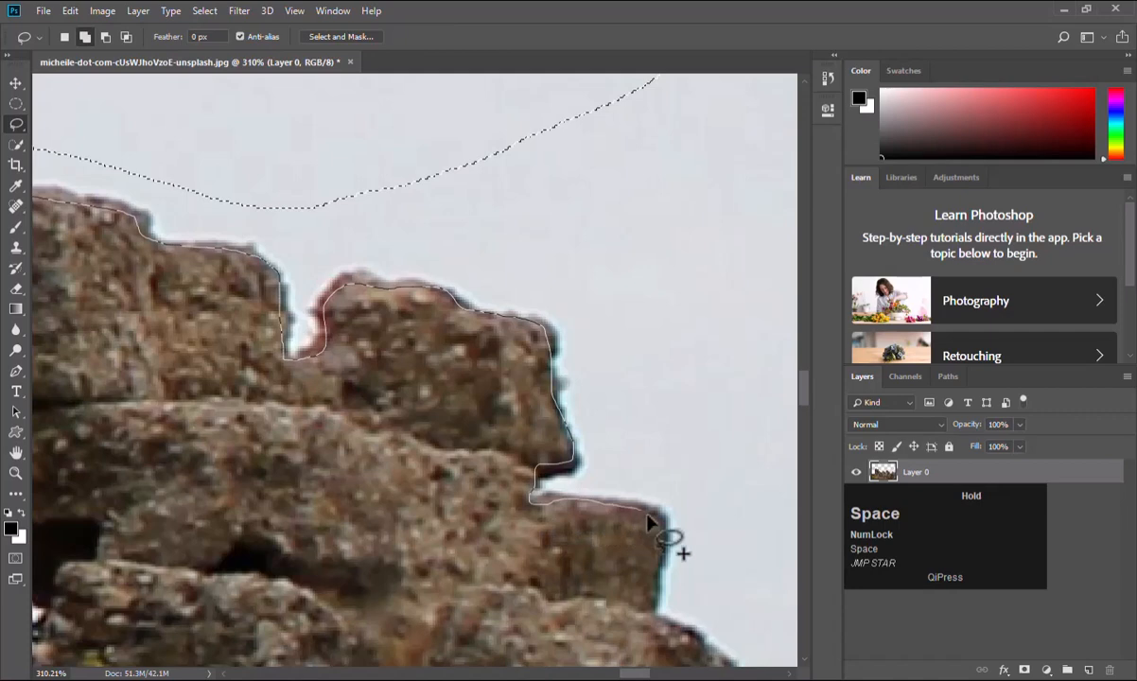
{"action": "mouse_move", "coordinate": [659, 544]}
{"action": "left_mouse_down"}
{"action": "mouse_move", "coordinate": [658, 619]}
{"action": "mouse_move", "coordinate": [519, 445]}
{"action": "left_mouse_up"}
{"action": "key", "text": "space"}
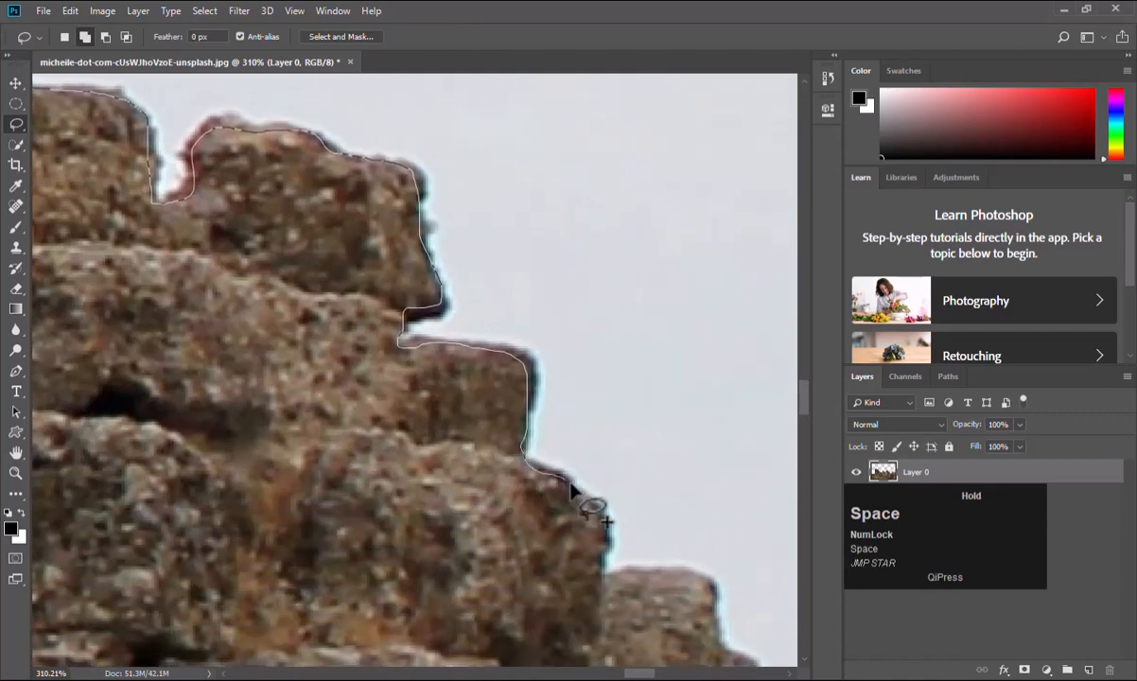
Continue the lasso down the sloping wall, around the rounded stone and over the next two stepped stones.
{"action": "left_click_drag", "start_coordinate": [571, 486], "coordinate": [606, 547]}
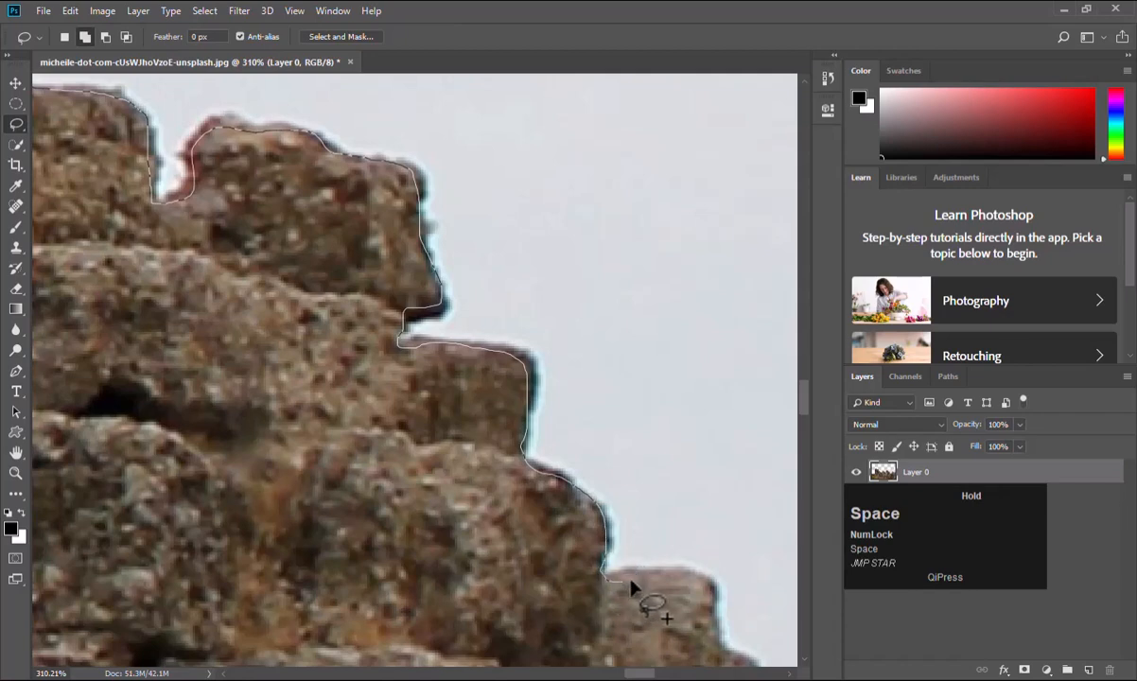
{"action": "mouse_move", "coordinate": [673, 573]}
{"action": "left_mouse_down"}
{"action": "mouse_move", "coordinate": [721, 610]}
{"action": "mouse_move", "coordinate": [719, 632]}
{"action": "mouse_move", "coordinate": [598, 484]}
{"action": "mouse_move", "coordinate": [585, 490]}
{"action": "mouse_move", "coordinate": [613, 554]}
{"action": "mouse_move", "coordinate": [599, 589]}
{"action": "left_mouse_up"}
{"action": "key", "text": "space"}
{"action": "key", "text": "space"}
{"action": "mouse_move", "coordinate": [646, 622]}
{"action": "left_mouse_down"}
{"action": "mouse_move", "coordinate": [516, 411]}
{"action": "mouse_move", "coordinate": [523, 425]}
{"action": "left_mouse_up"}
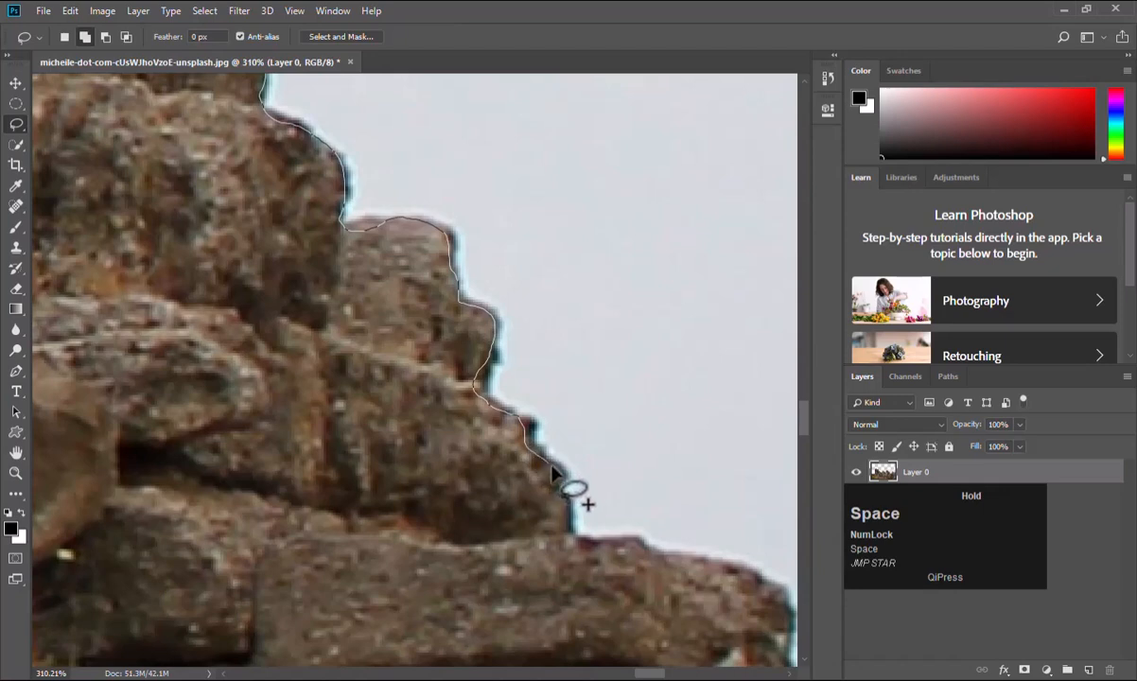
Finish the lasso over the long lower block to the gap before the next stone and close it back through the sky.
{"action": "left_click_drag", "start_coordinate": [554, 473], "coordinate": [560, 499]}
{"action": "mouse_move", "coordinate": [743, 588]}
{"action": "left_mouse_down"}
{"action": "mouse_move", "coordinate": [553, 506]}
{"action": "mouse_move", "coordinate": [622, 538]}
{"action": "mouse_move", "coordinate": [621, 640]}
{"action": "left_mouse_up"}
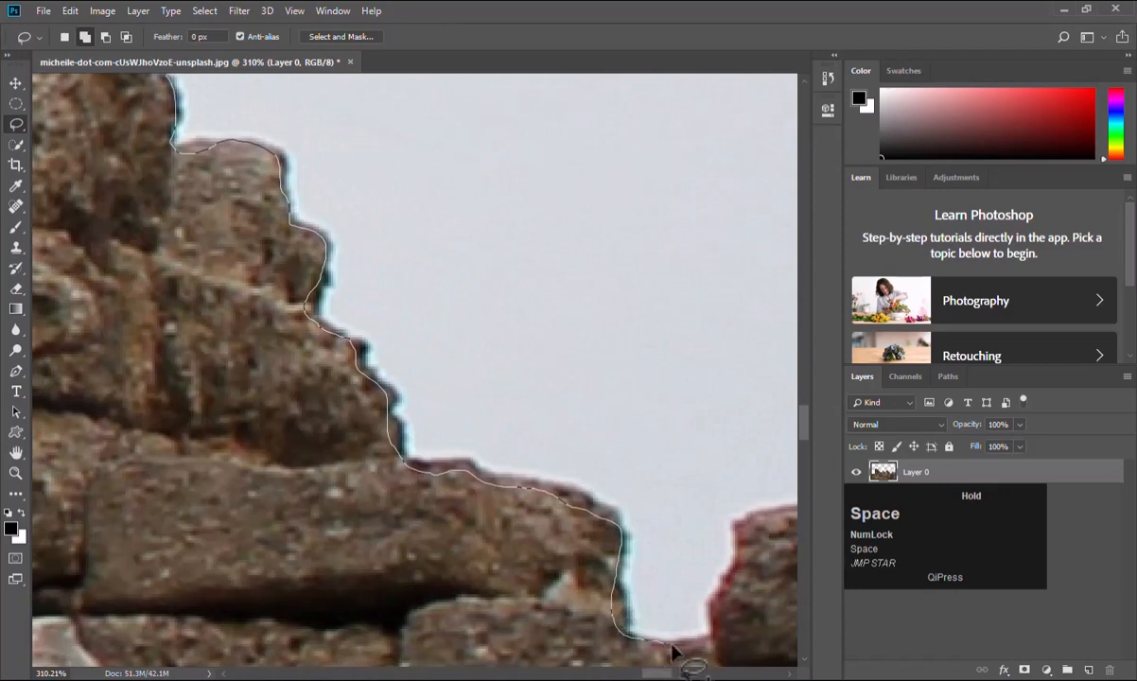
{"action": "mouse_move", "coordinate": [728, 641]}
{"action": "left_mouse_down"}
{"action": "mouse_move", "coordinate": [769, 511]}
{"action": "mouse_move", "coordinate": [721, 326]}
{"action": "mouse_move", "coordinate": [593, 19]}
{"action": "mouse_move", "coordinate": [628, 294]}
{"action": "mouse_move", "coordinate": [681, 558]}
{"action": "mouse_move", "coordinate": [688, 447]}
{"action": "mouse_move", "coordinate": [466, 97]}
{"action": "mouse_move", "coordinate": [437, 97]}
{"action": "mouse_move", "coordinate": [650, 454]}
{"action": "mouse_move", "coordinate": [754, 506]}
{"action": "mouse_move", "coordinate": [744, 473]}
{"action": "mouse_move", "coordinate": [508, 139]}
{"action": "mouse_move", "coordinate": [387, 147]}
{"action": "mouse_move", "coordinate": [326, 156]}
{"action": "mouse_move", "coordinate": [674, 224]}
{"action": "mouse_move", "coordinate": [263, 221]}
{"action": "mouse_move", "coordinate": [674, 212]}
{"action": "mouse_move", "coordinate": [621, 226]}
{"action": "mouse_move", "coordinate": [370, 405]}
{"action": "mouse_move", "coordinate": [331, 547]}
{"action": "left_mouse_up"}
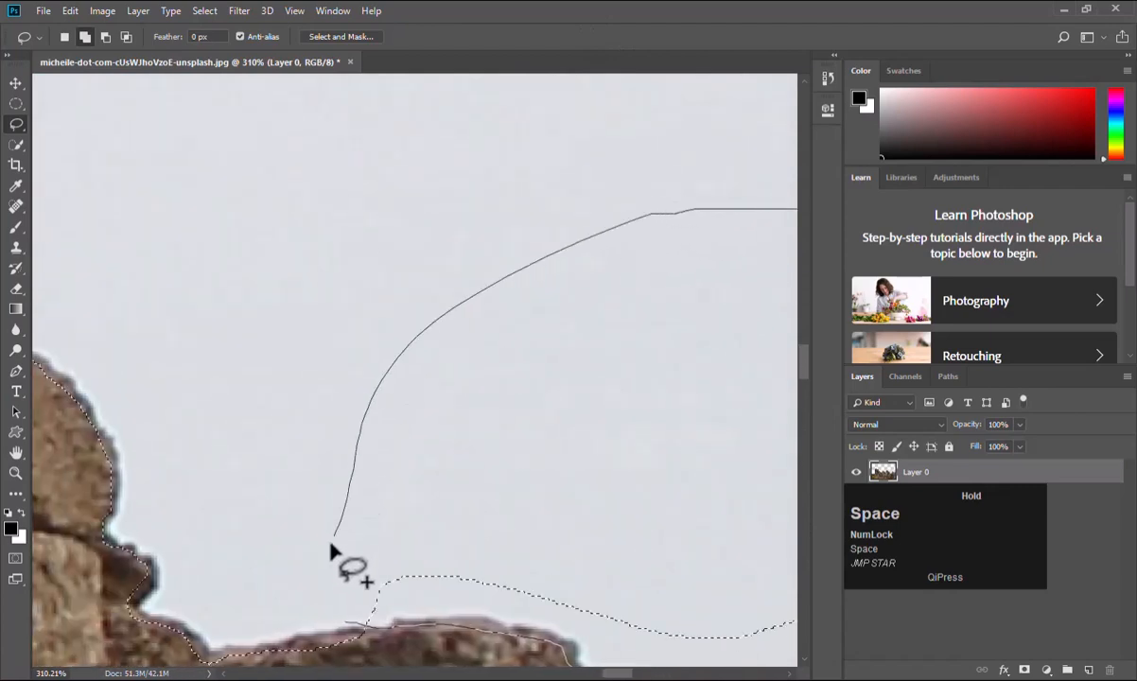
{"action": "left_click_drag", "start_coordinate": [347, 623], "coordinate": [355, 624]}
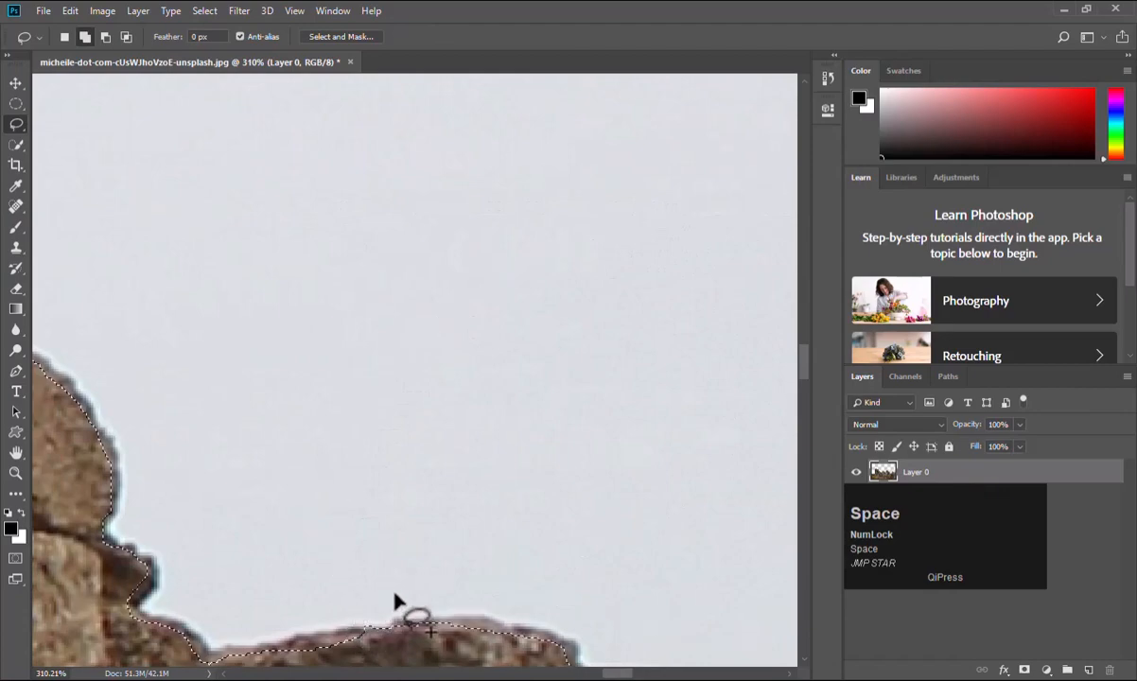
Set the lasso to subtract and trim the selection overlapping the small block's near side and the stone across the gap.
{"action": "left_click_drag", "start_coordinate": [615, 558], "coordinate": [363, 109]}
{"action": "mouse_move", "coordinate": [636, 384]}
{"action": "left_mouse_down"}
{"action": "mouse_move", "coordinate": [431, 457]}
{"action": "mouse_move", "coordinate": [397, 556]}
{"action": "left_mouse_up"}
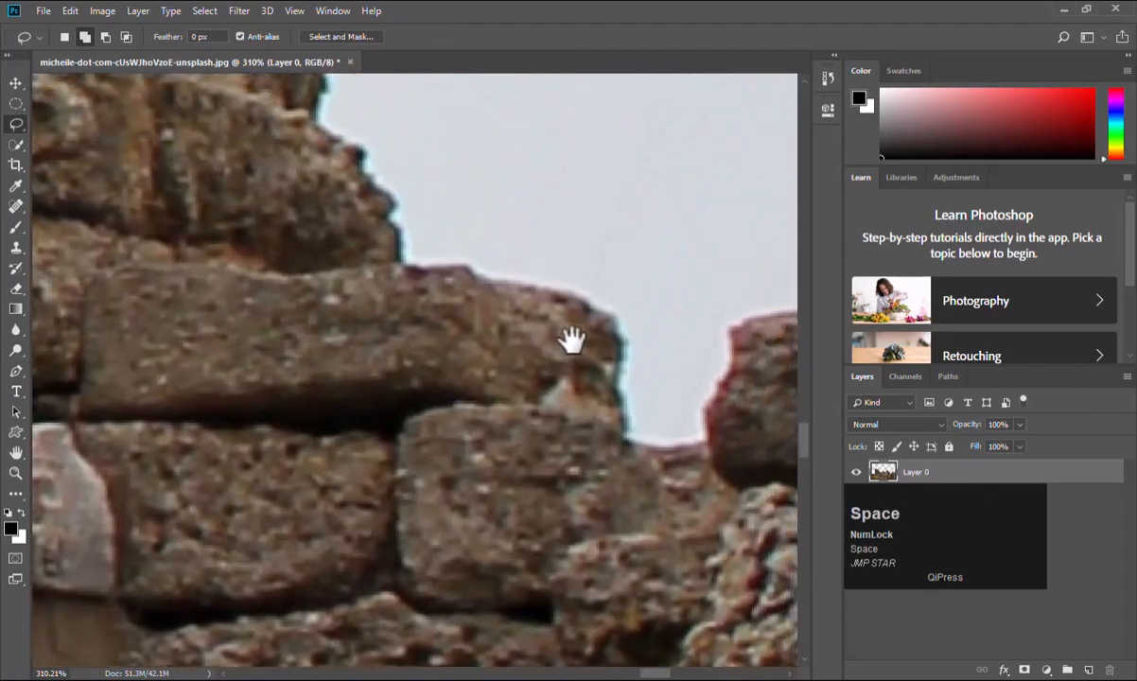
{"action": "mouse_move", "coordinate": [571, 338]}
{"action": "left_mouse_down"}
{"action": "mouse_move", "coordinate": [647, 414]}
{"action": "mouse_move", "coordinate": [175, 361]}
{"action": "mouse_move", "coordinate": [234, 340]}
{"action": "left_mouse_up"}
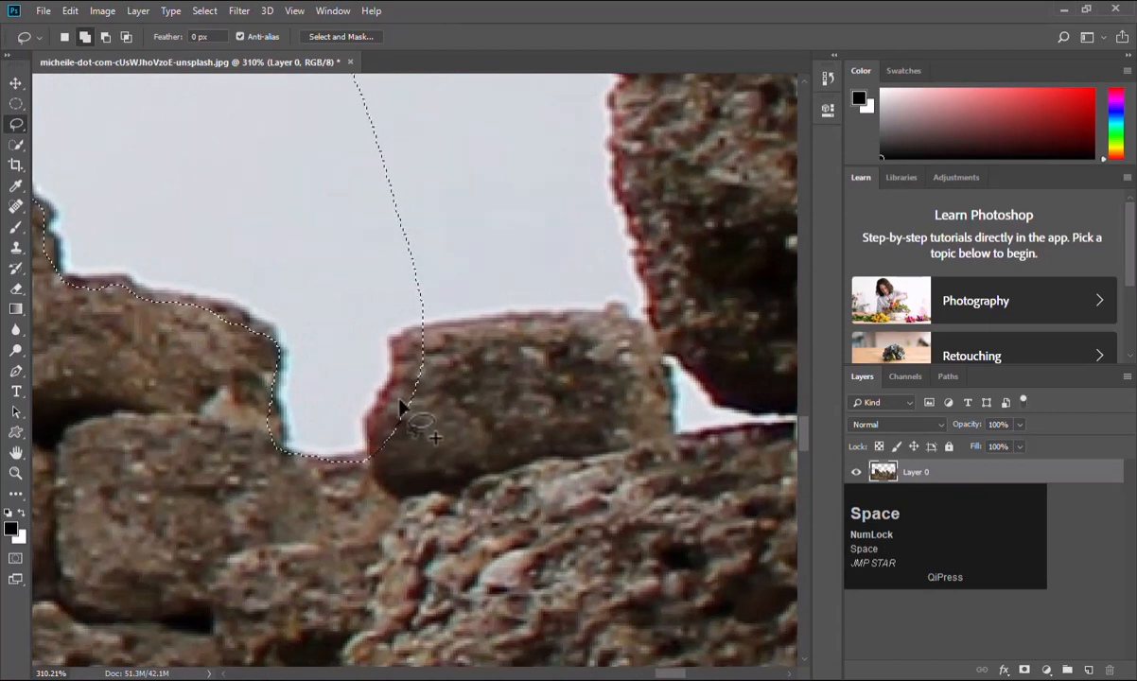
{"action": "left_click", "coordinate": [104, 37]}
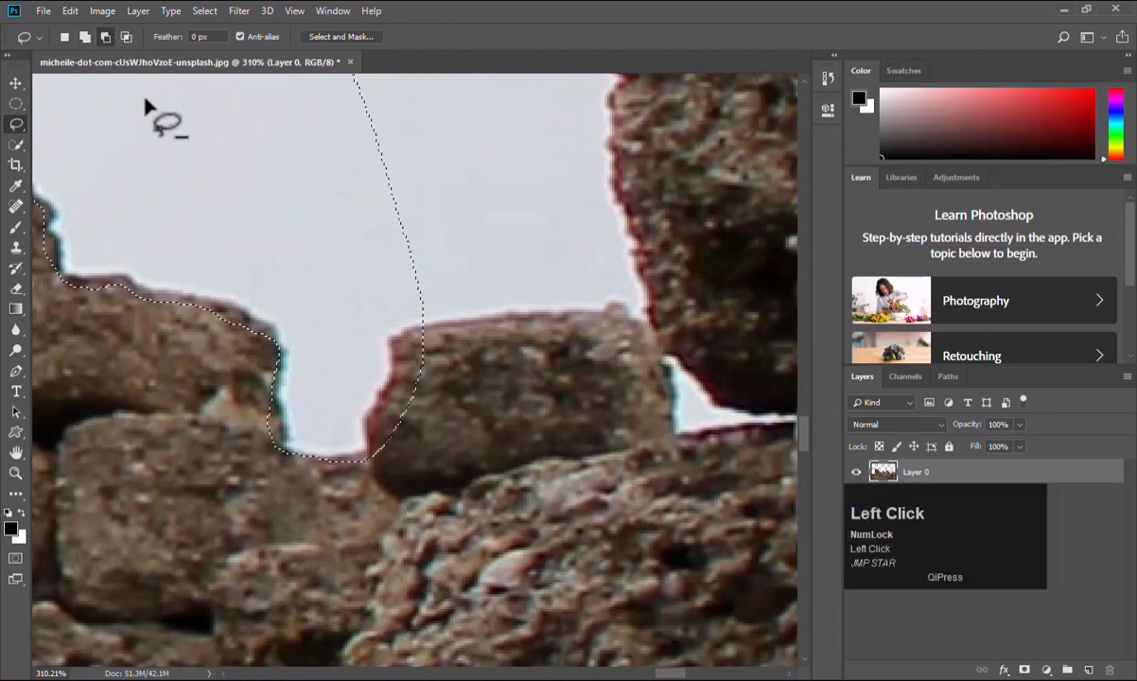
{"action": "left_click_drag", "start_coordinate": [437, 336], "coordinate": [425, 333]}
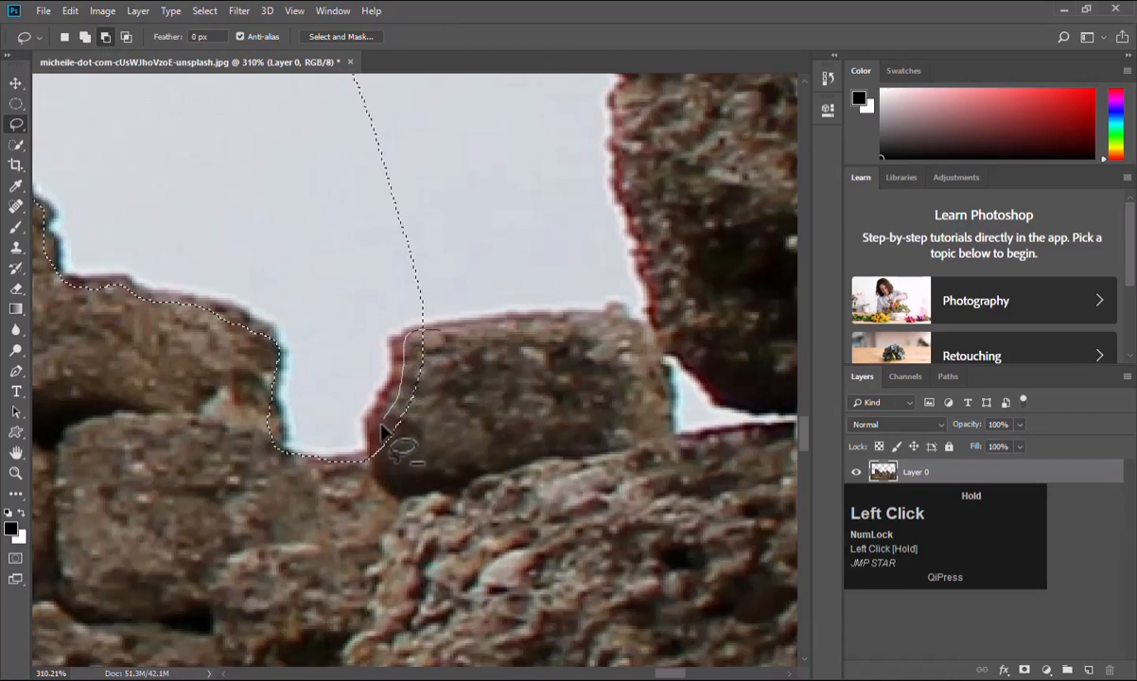
{"action": "mouse_move", "coordinate": [381, 426]}
{"action": "left_mouse_down"}
{"action": "mouse_move", "coordinate": [375, 457]}
{"action": "mouse_move", "coordinate": [441, 454]}
{"action": "mouse_move", "coordinate": [452, 430]}
{"action": "left_mouse_up"}
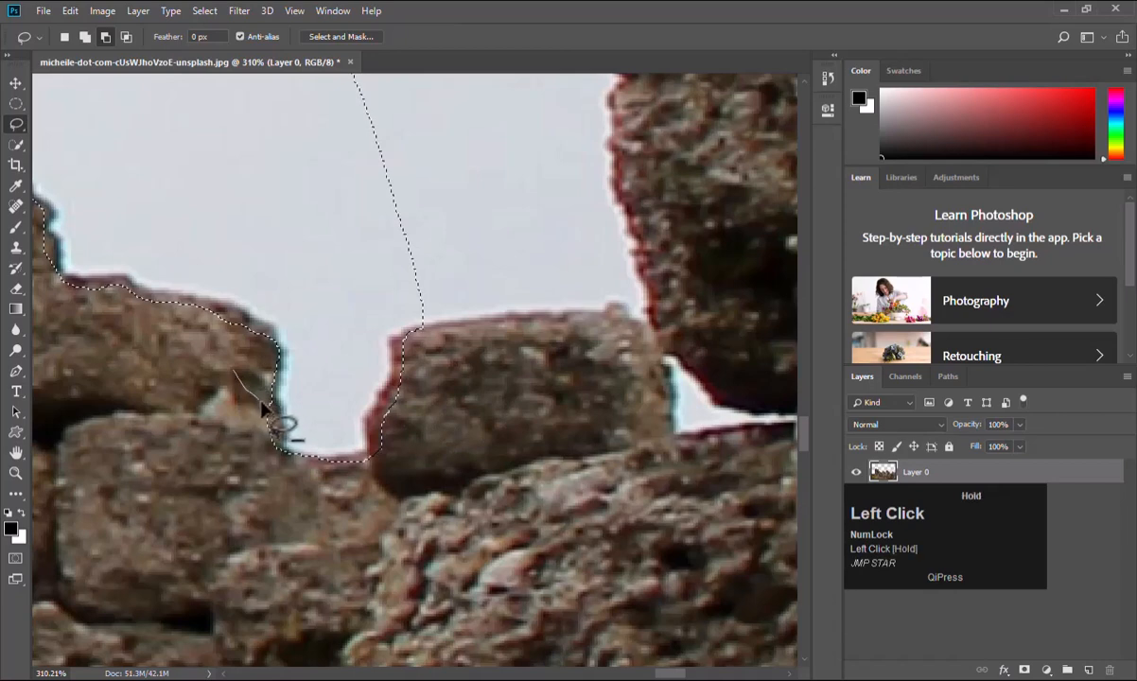
{"action": "left_click_drag", "start_coordinate": [234, 364], "coordinate": [288, 397]}
Switch the lasso back to adding, trace the small block's top edge to the tall stone and close it through the sky.
{"action": "key", "text": "space"}
{"action": "left_click_drag", "start_coordinate": [439, 386], "coordinate": [328, 457]}
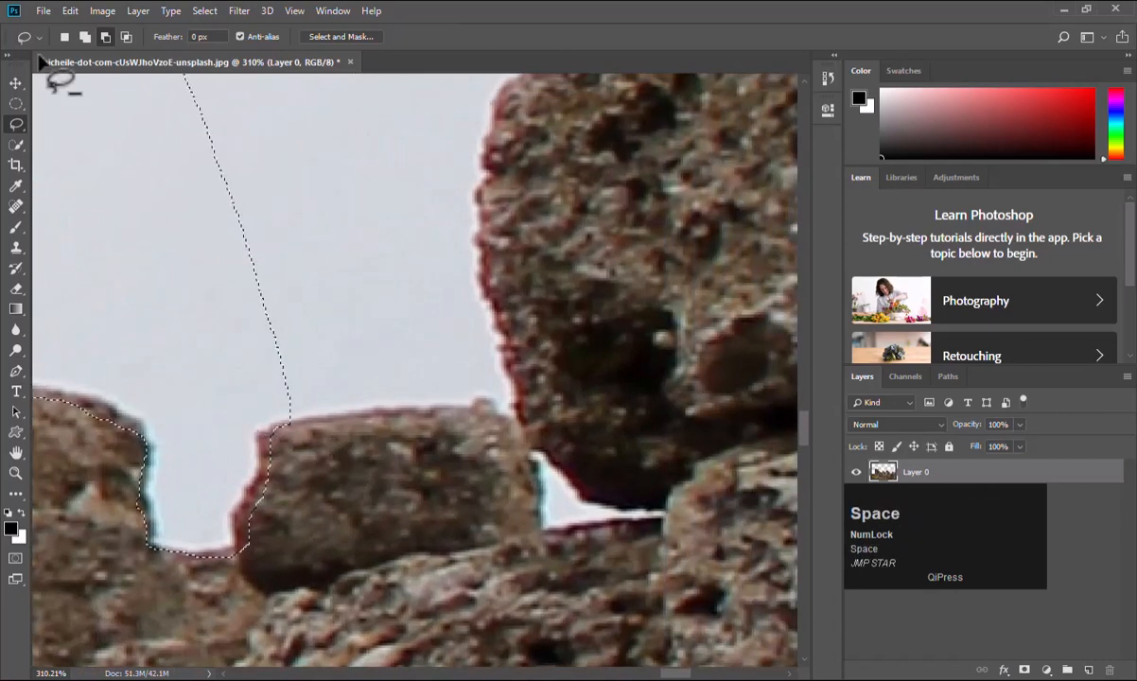
{"action": "left_click", "coordinate": [84, 36]}
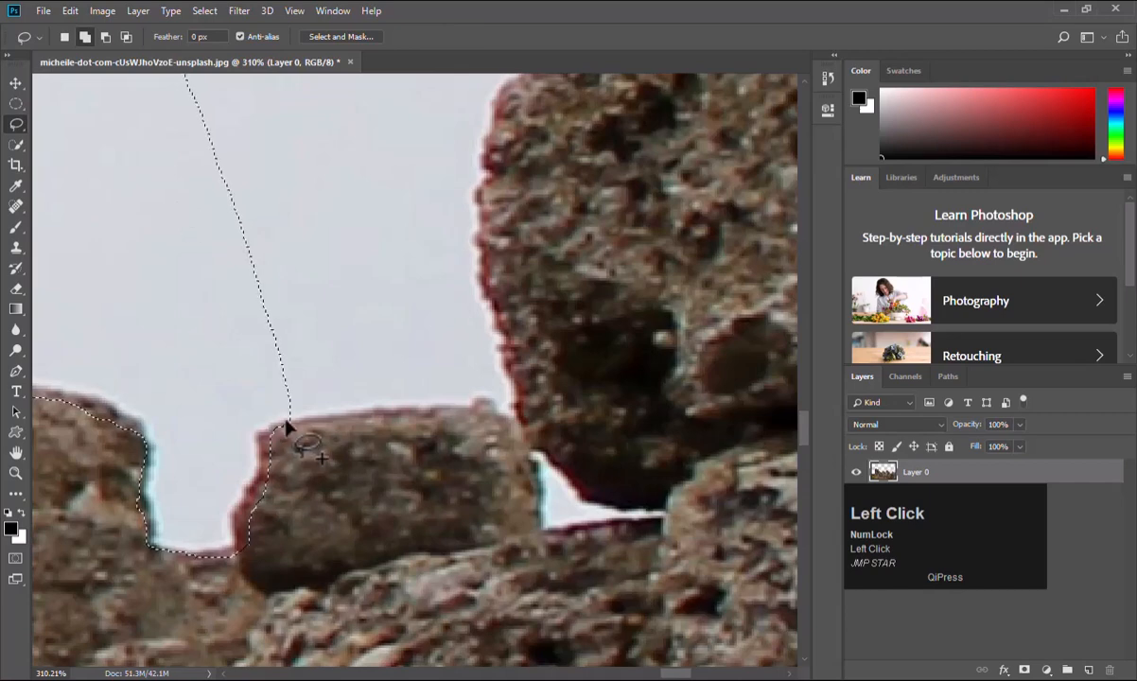
{"action": "left_click_drag", "start_coordinate": [272, 436], "coordinate": [290, 427]}
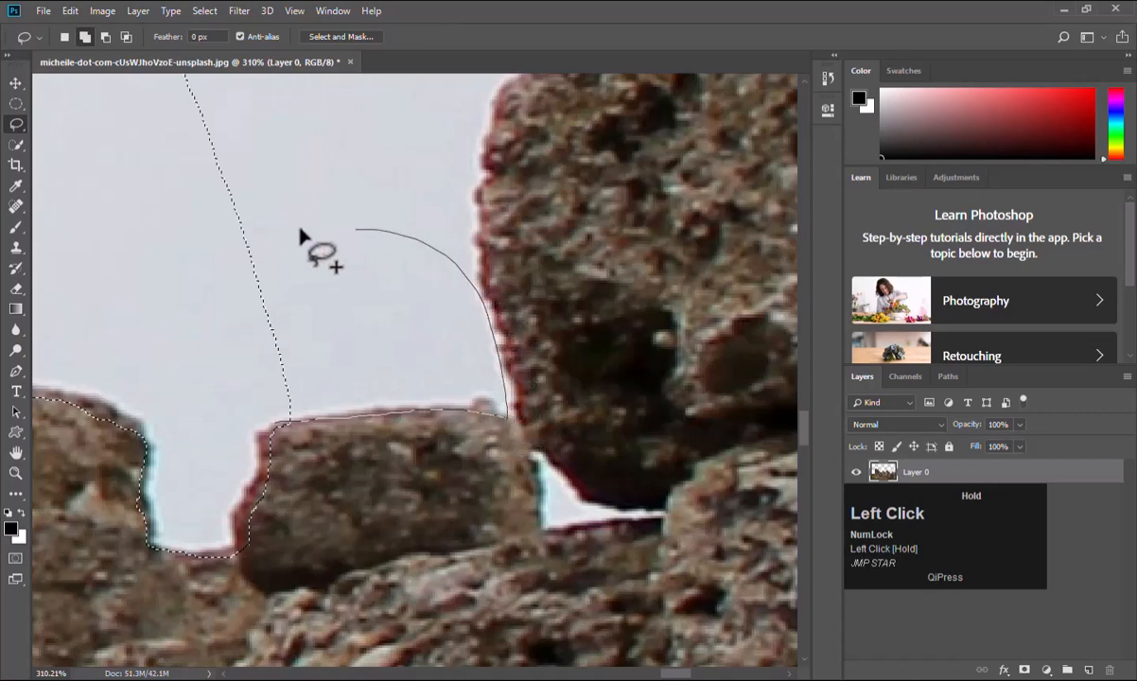
{"action": "left_click_drag", "start_coordinate": [214, 243], "coordinate": [237, 237]}
Add the small triangular patch of sky between the small block and the underside of the tall stone to the selection.
{"action": "key", "text": "space"}
{"action": "mouse_move", "coordinate": [546, 495]}
{"action": "left_mouse_down"}
{"action": "mouse_move", "coordinate": [304, 342]}
{"action": "mouse_move", "coordinate": [321, 352]}
{"action": "mouse_move", "coordinate": [339, 409]}
{"action": "left_mouse_up"}
{"action": "left_click", "coordinate": [329, 354]}
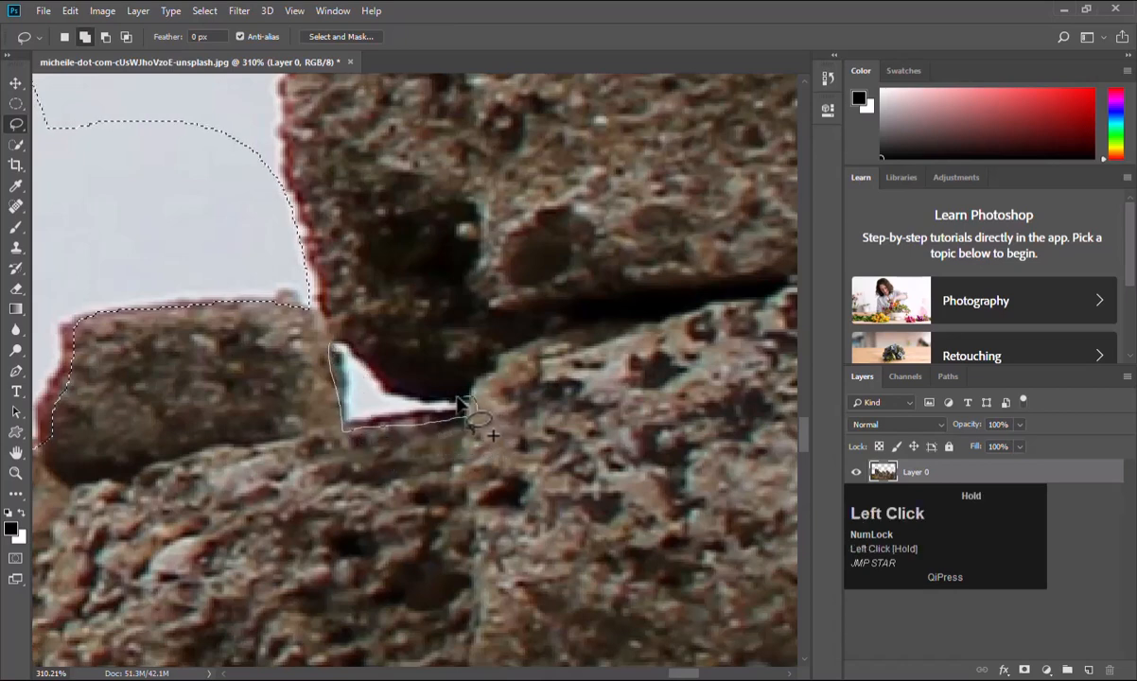
{"action": "left_click_drag", "start_coordinate": [379, 355], "coordinate": [332, 346]}
Lasso up the tall rounded stone's side and over its sloping top to the block above, closing back through the sky.
{"action": "key", "text": "space"}
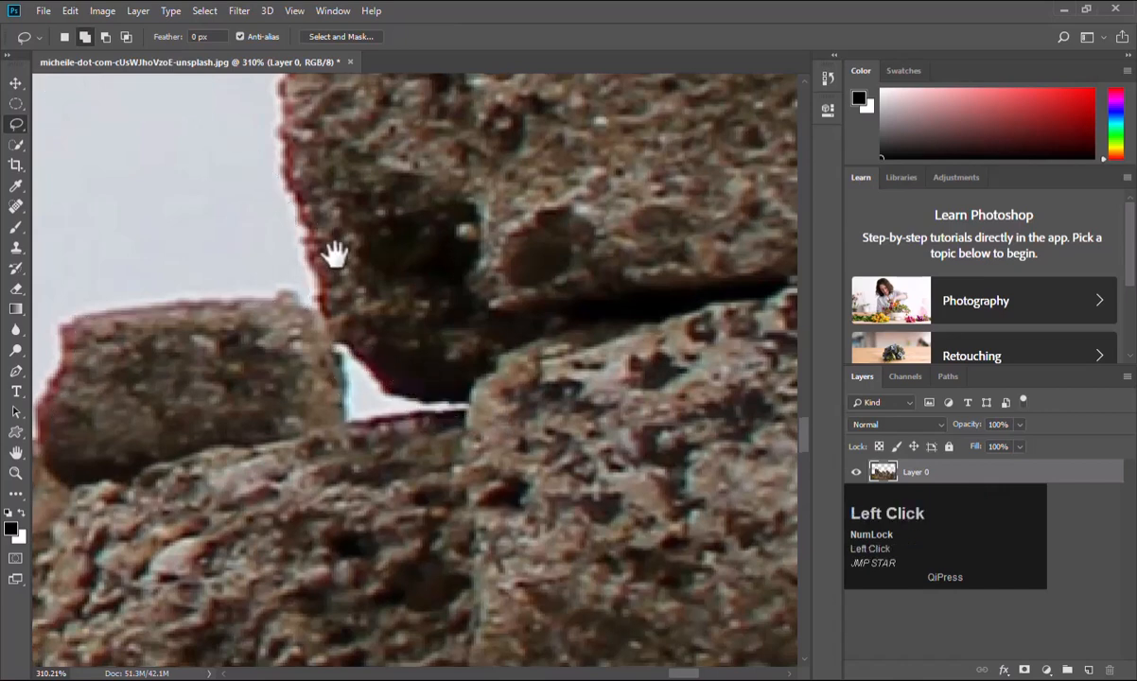
{"action": "left_click_drag", "start_coordinate": [330, 247], "coordinate": [376, 419]}
{"action": "mouse_move", "coordinate": [263, 484]}
{"action": "left_mouse_down"}
{"action": "mouse_move", "coordinate": [366, 517]}
{"action": "mouse_move", "coordinate": [363, 445]}
{"action": "left_mouse_up"}
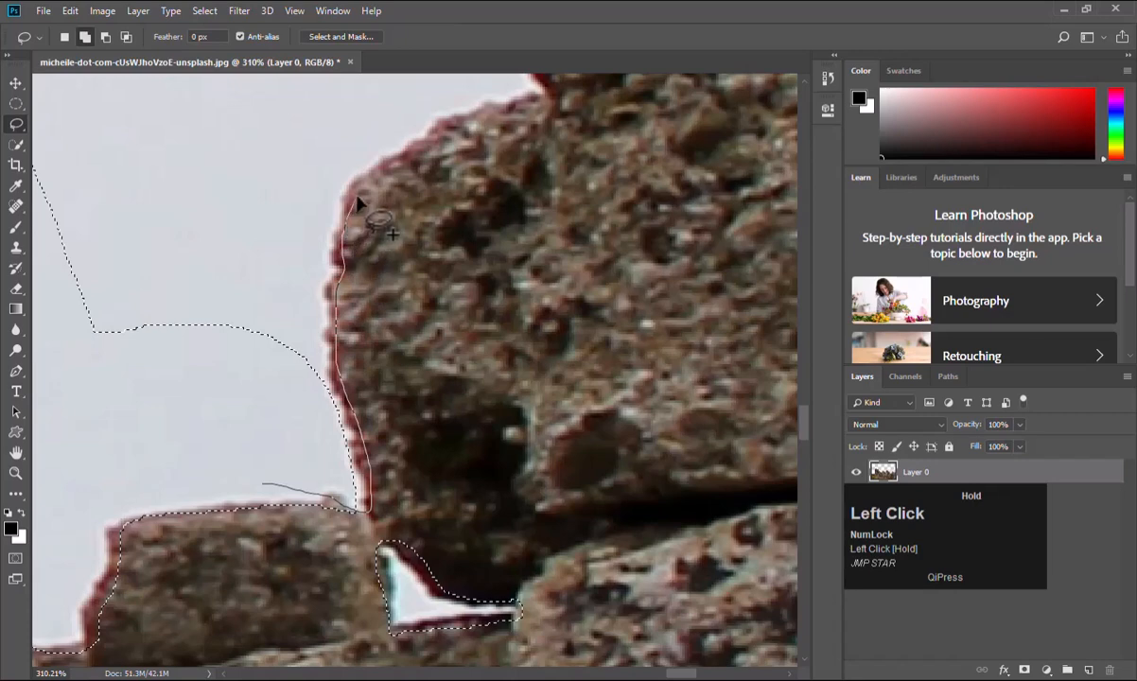
{"action": "left_click_drag", "start_coordinate": [460, 136], "coordinate": [525, 107]}
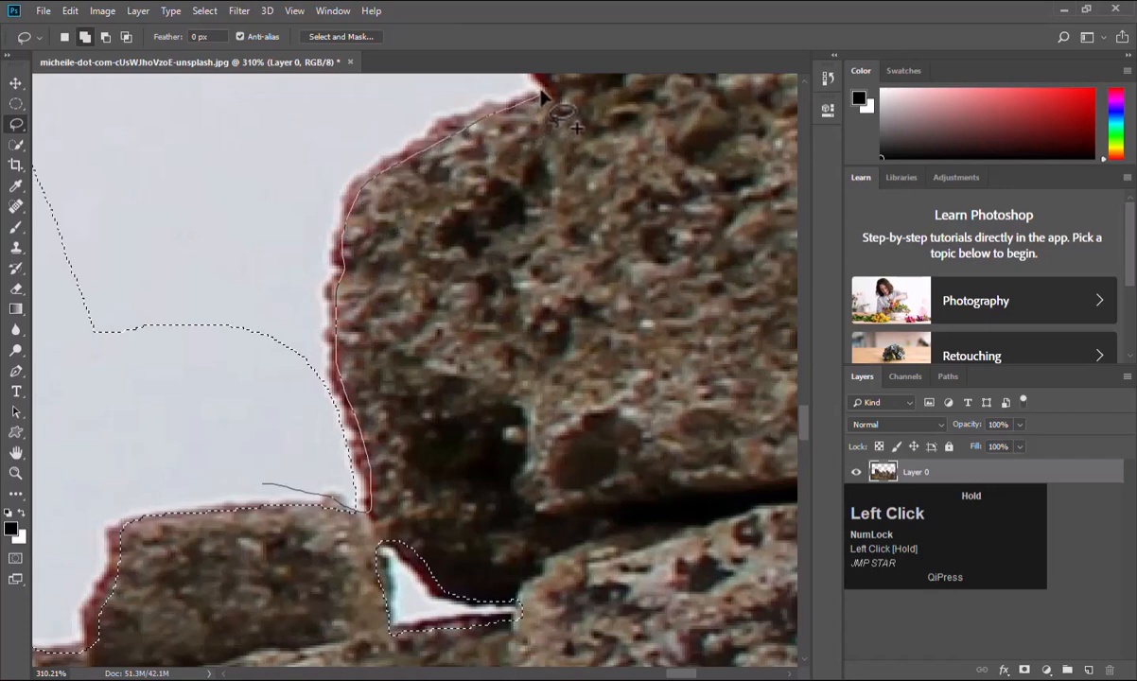
{"action": "mouse_move", "coordinate": [248, 95]}
{"action": "left_mouse_down"}
{"action": "mouse_move", "coordinate": [75, 204]}
{"action": "mouse_move", "coordinate": [71, 255]}
{"action": "left_mouse_up"}
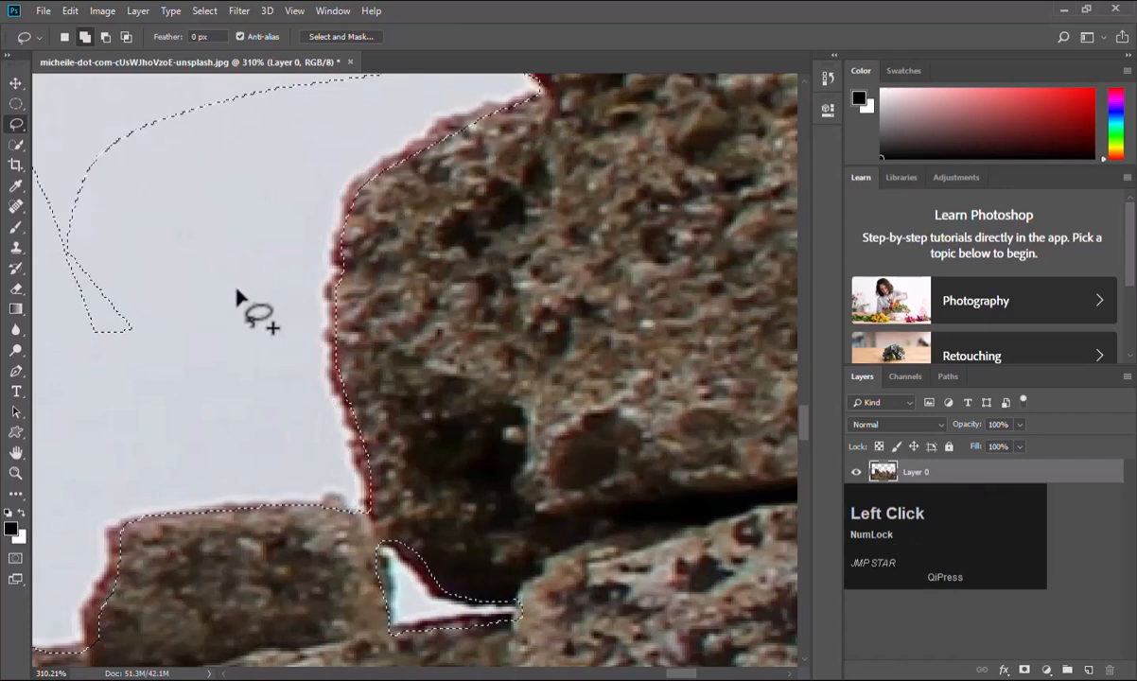
Add the open sky between the two walls to the selection, extending it into the already transparent area.
{"action": "left_click_drag", "start_coordinate": [248, 301], "coordinate": [483, 454]}
{"action": "scroll", "coordinate": [454, 487], "scroll_direction": "down", "scroll_amount": 5}
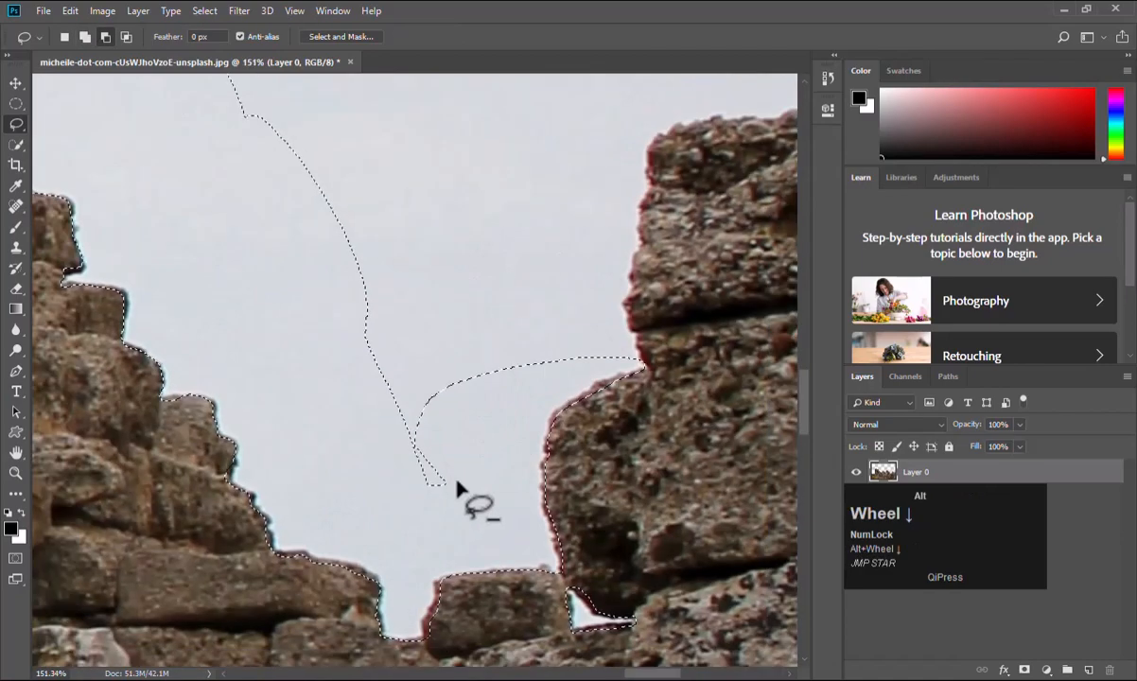
{"action": "scroll", "coordinate": [452, 492], "scroll_direction": "down", "scroll_amount": 2}
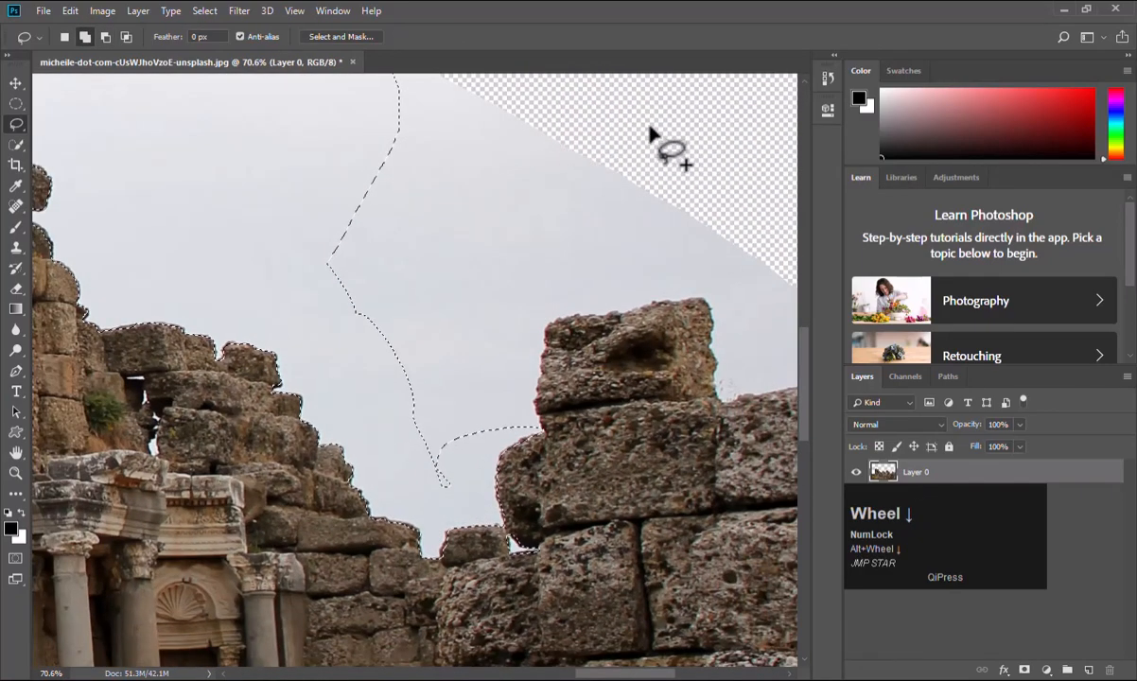
{"action": "mouse_move", "coordinate": [716, 155]}
{"action": "left_mouse_down"}
{"action": "mouse_move", "coordinate": [633, 189]}
{"action": "mouse_move", "coordinate": [516, 309]}
{"action": "left_mouse_up"}
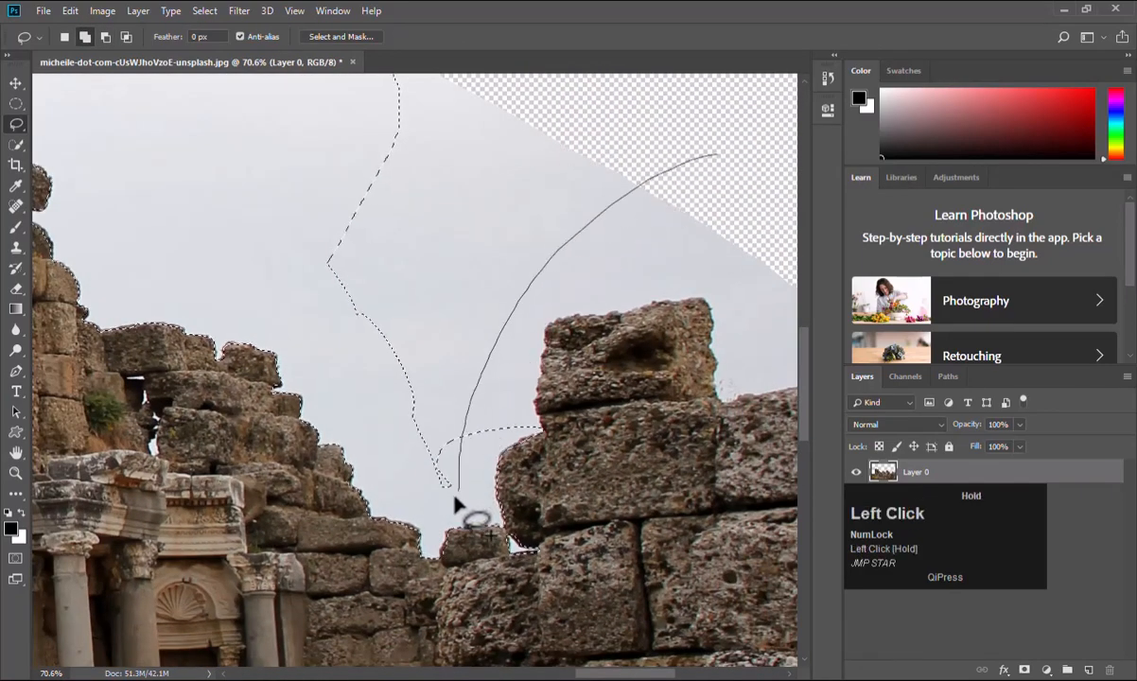
{"action": "mouse_move", "coordinate": [300, 319]}
{"action": "left_mouse_down"}
{"action": "mouse_move", "coordinate": [252, 185]}
{"action": "mouse_move", "coordinate": [324, 123]}
{"action": "mouse_move", "coordinate": [560, 125]}
{"action": "mouse_move", "coordinate": [664, 140]}
{"action": "mouse_move", "coordinate": [653, 108]}
{"action": "left_mouse_up"}
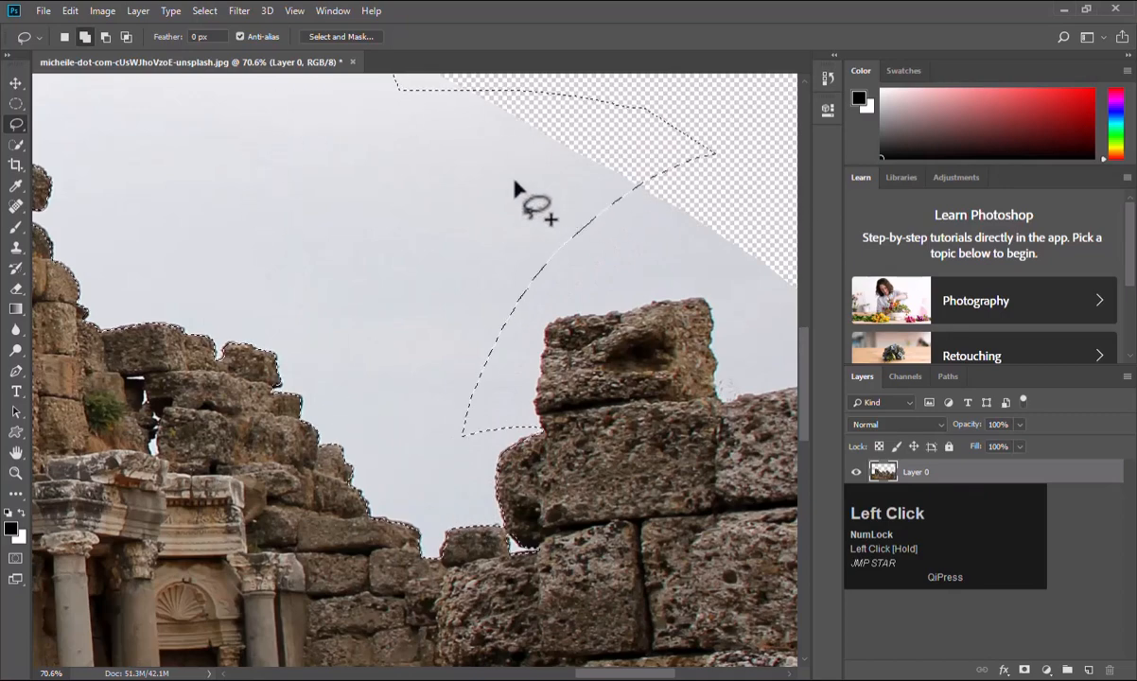
{"action": "left_click_drag", "start_coordinate": [490, 221], "coordinate": [466, 339]}
{"action": "mouse_move", "coordinate": [578, 167]}
{"action": "left_mouse_down"}
{"action": "mouse_move", "coordinate": [661, 445]}
{"action": "mouse_move", "coordinate": [768, 438]}
{"action": "mouse_move", "coordinate": [700, 380]}
{"action": "left_mouse_up"}
Lasso up the side of the topmost block and along its upper edge, closing the loop through the sky.
{"action": "key", "text": "space"}
{"action": "left_click_drag", "start_coordinate": [639, 469], "coordinate": [315, 203]}
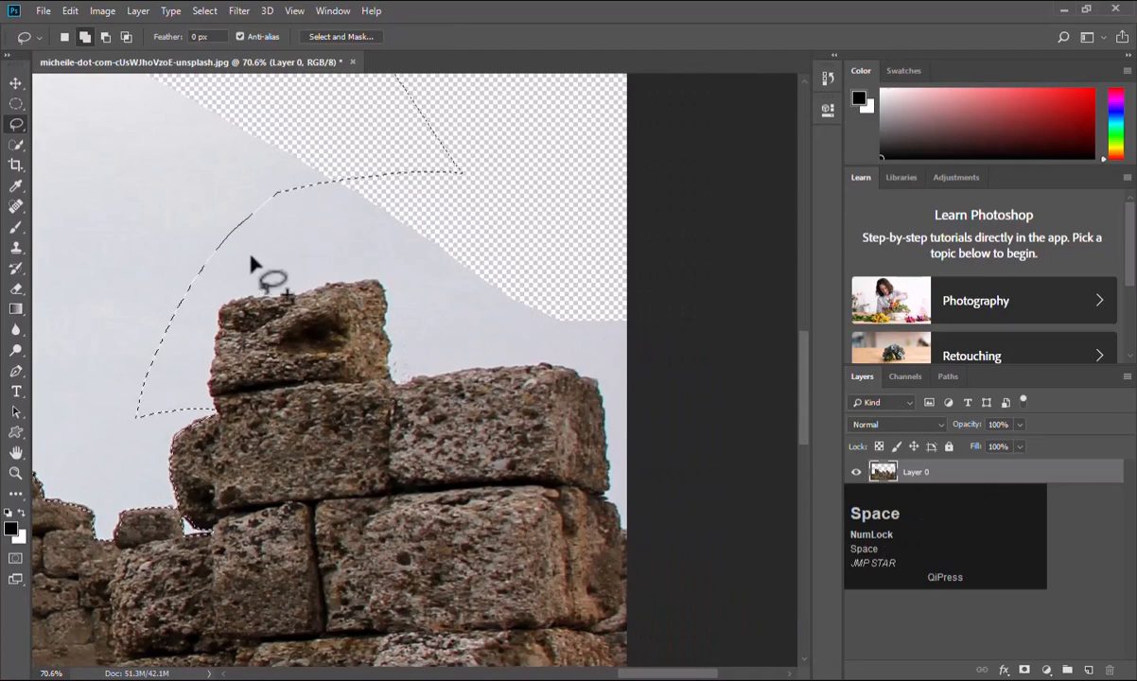
{"action": "scroll", "coordinate": [194, 384], "scroll_direction": "up", "scroll_amount": 5}
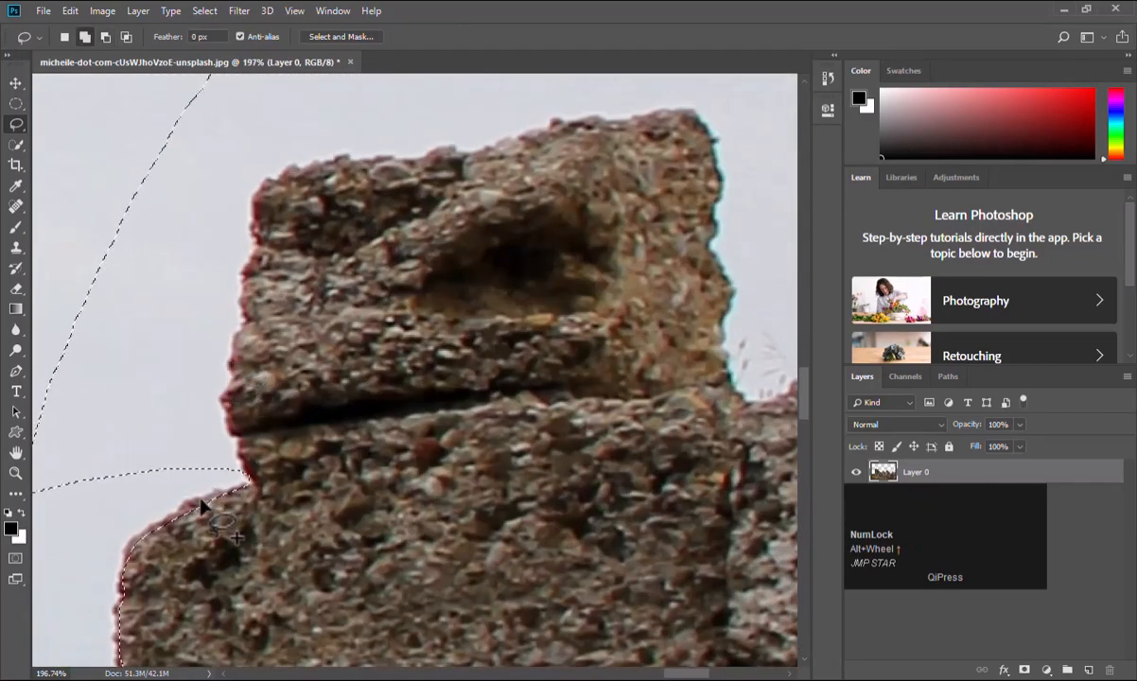
{"action": "left_click_drag", "start_coordinate": [201, 501], "coordinate": [227, 501]}
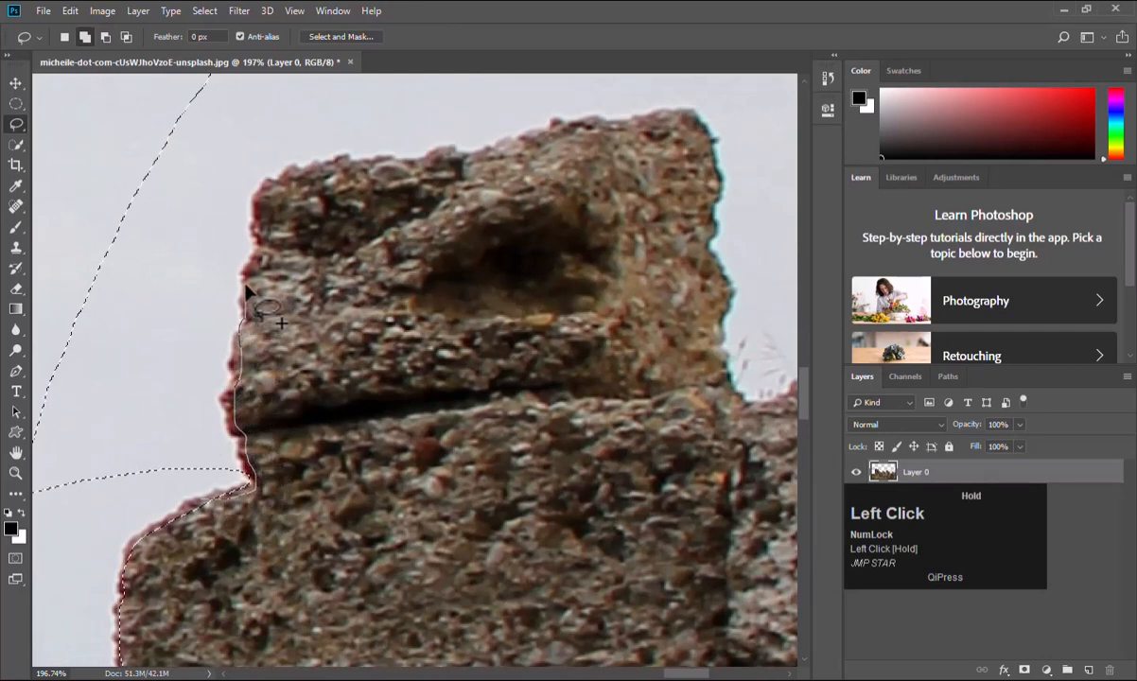
{"action": "mouse_move", "coordinate": [263, 233]}
{"action": "left_mouse_down"}
{"action": "mouse_move", "coordinate": [275, 173]}
{"action": "mouse_move", "coordinate": [431, 154]}
{"action": "left_mouse_up"}
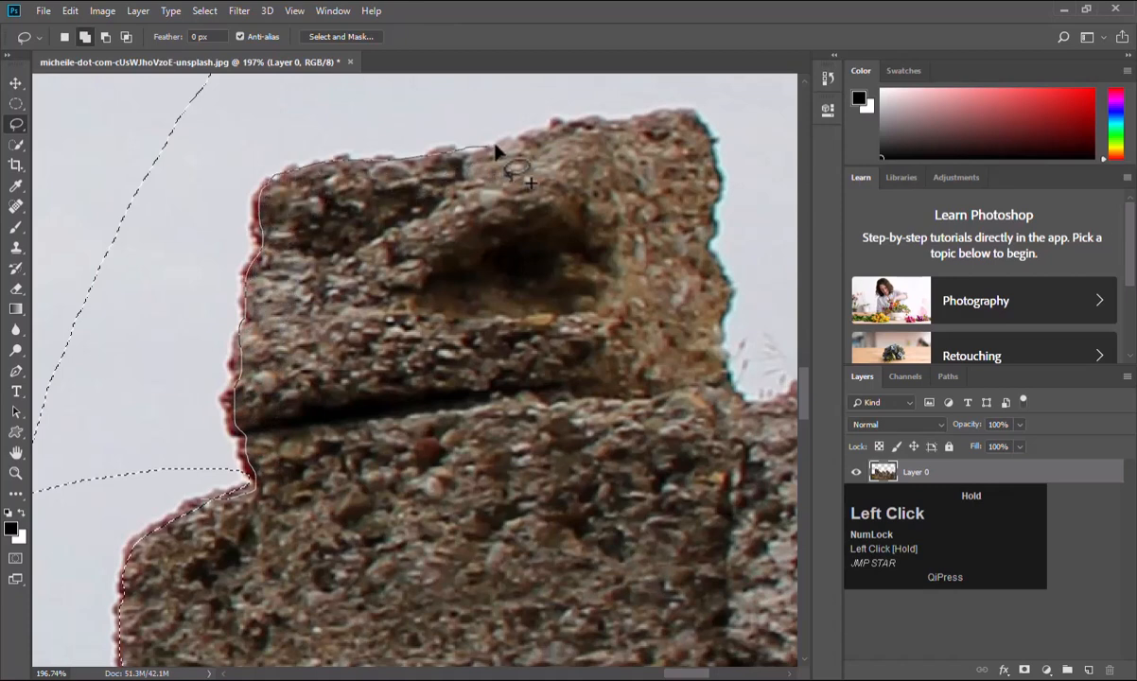
{"action": "mouse_move", "coordinate": [558, 129]}
{"action": "left_mouse_down"}
{"action": "mouse_move", "coordinate": [666, 107]}
{"action": "mouse_move", "coordinate": [522, 58]}
{"action": "mouse_move", "coordinate": [320, 58]}
{"action": "mouse_move", "coordinate": [106, 107]}
{"action": "left_mouse_up"}
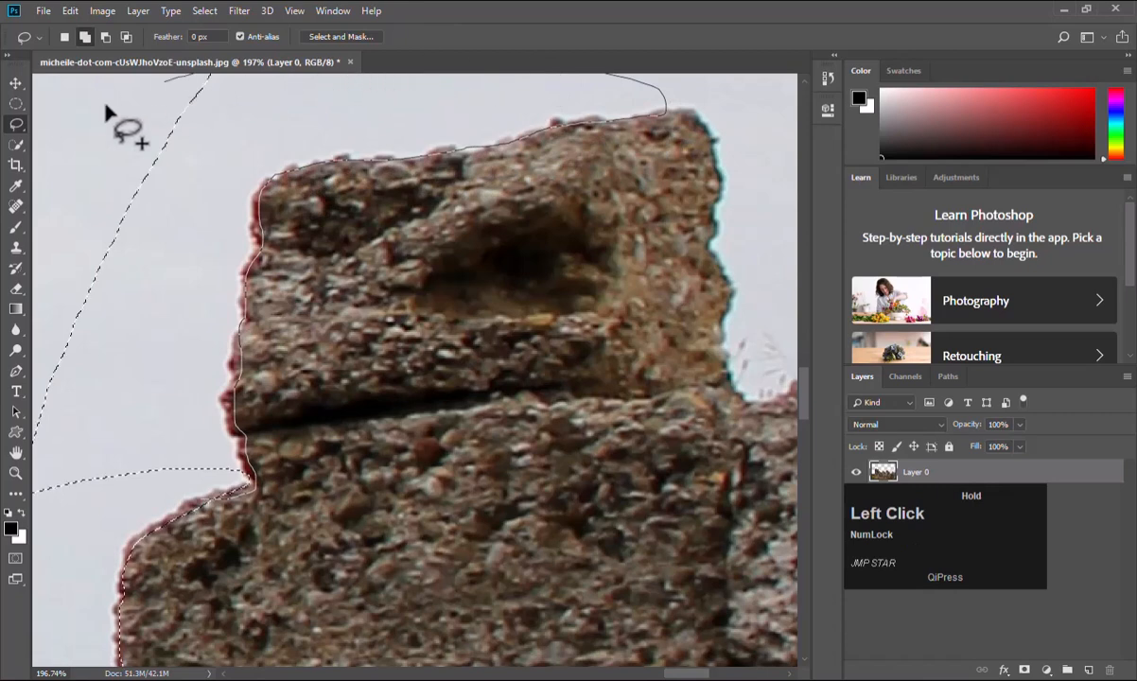
{"action": "left_click_drag", "start_coordinate": [43, 253], "coordinate": [63, 327]}
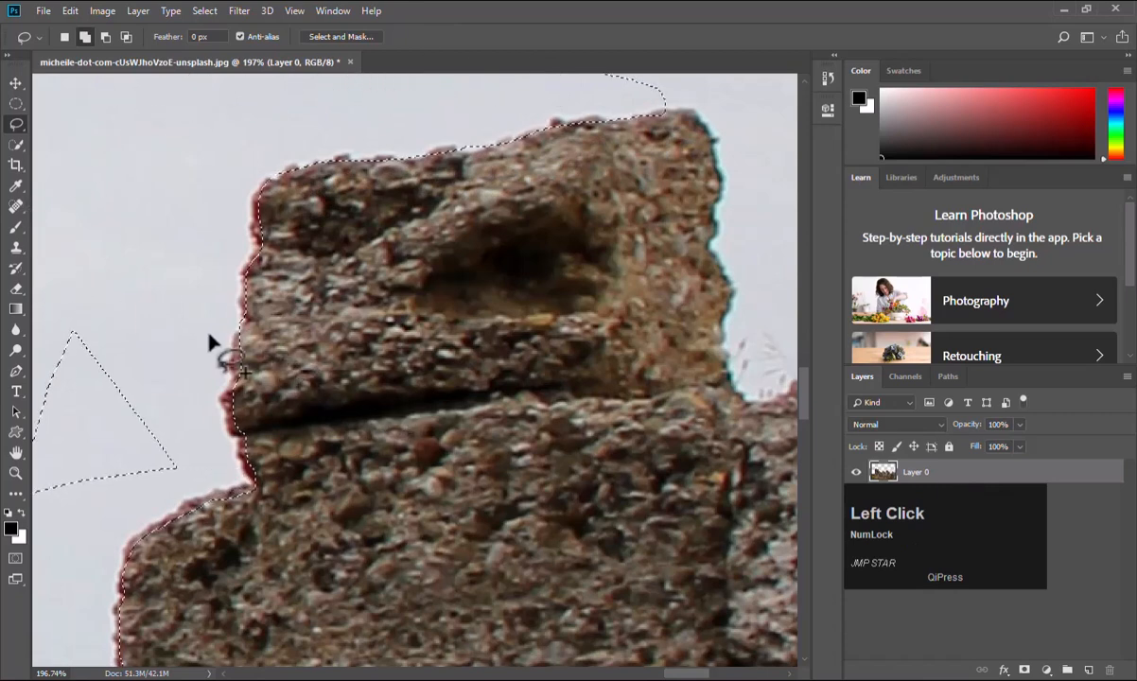
Add the unselected triangle of sky beside the topmost block to the selection.
{"action": "key", "text": "space"}
{"action": "mouse_move", "coordinate": [222, 322]}
{"action": "left_mouse_down"}
{"action": "mouse_move", "coordinate": [577, 305]}
{"action": "mouse_move", "coordinate": [559, 248]}
{"action": "left_mouse_up"}
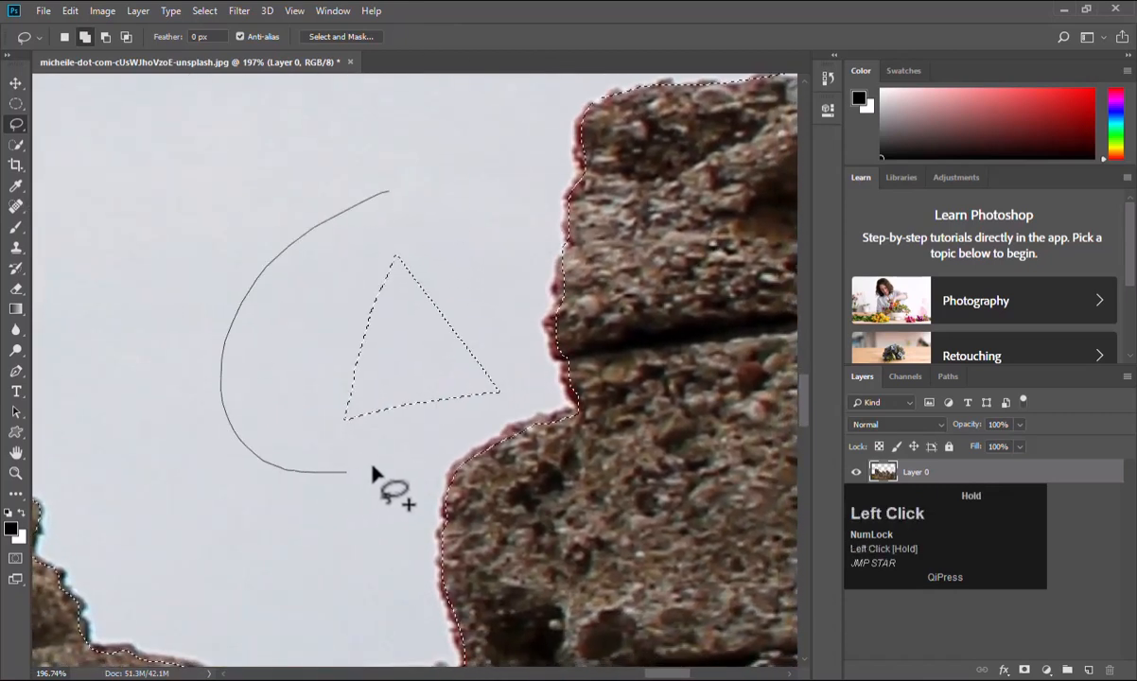
{"action": "left_click_drag", "start_coordinate": [473, 248], "coordinate": [483, 253]}
Retrace the topmost block's upper edge just inside the stone to its far corner and close the lasso through the sky.
{"action": "key", "text": "space"}
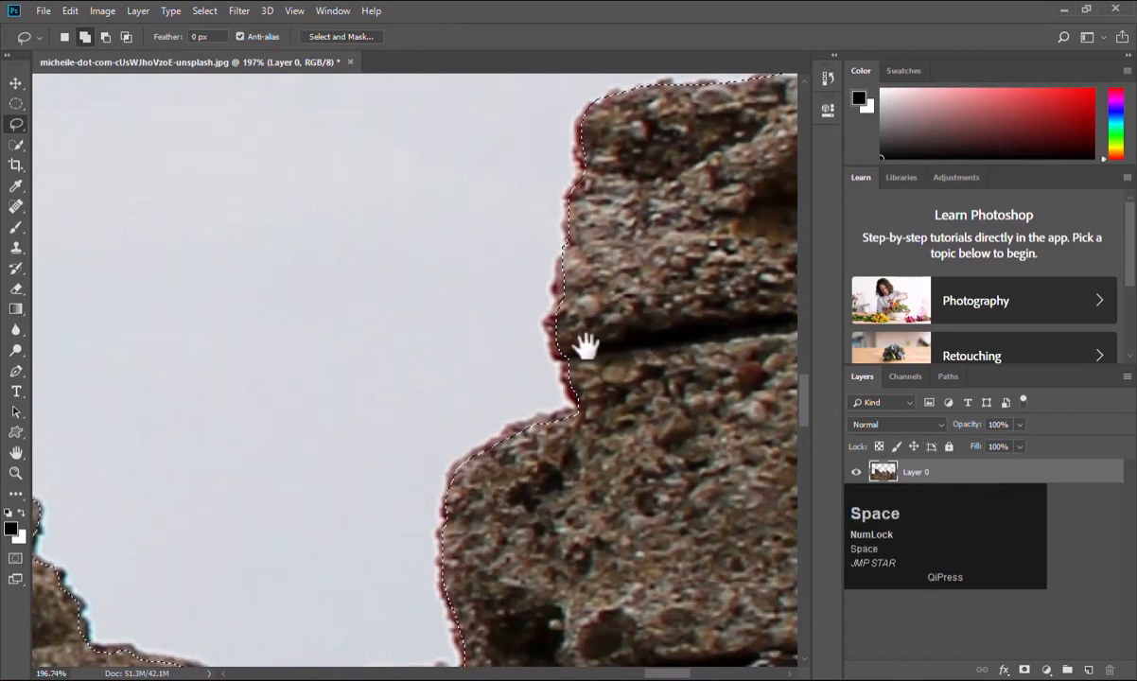
{"action": "left_click_drag", "start_coordinate": [583, 342], "coordinate": [277, 512]}
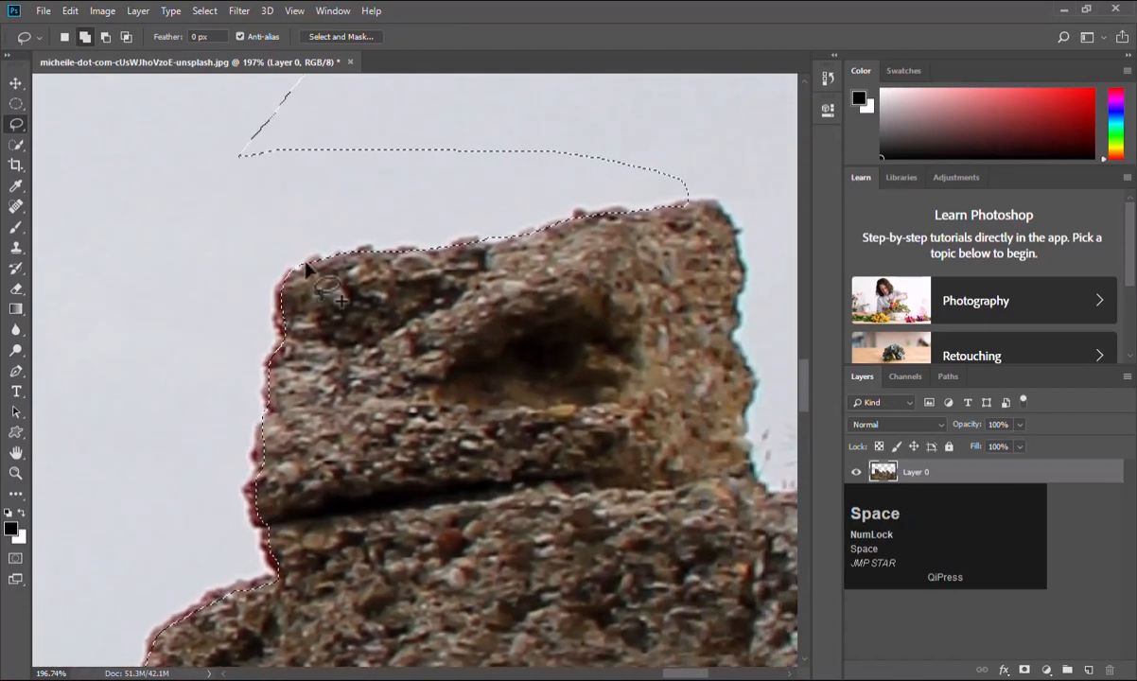
{"action": "left_click", "coordinate": [265, 288]}
{"action": "left_click_drag", "start_coordinate": [265, 287], "coordinate": [437, 263]}
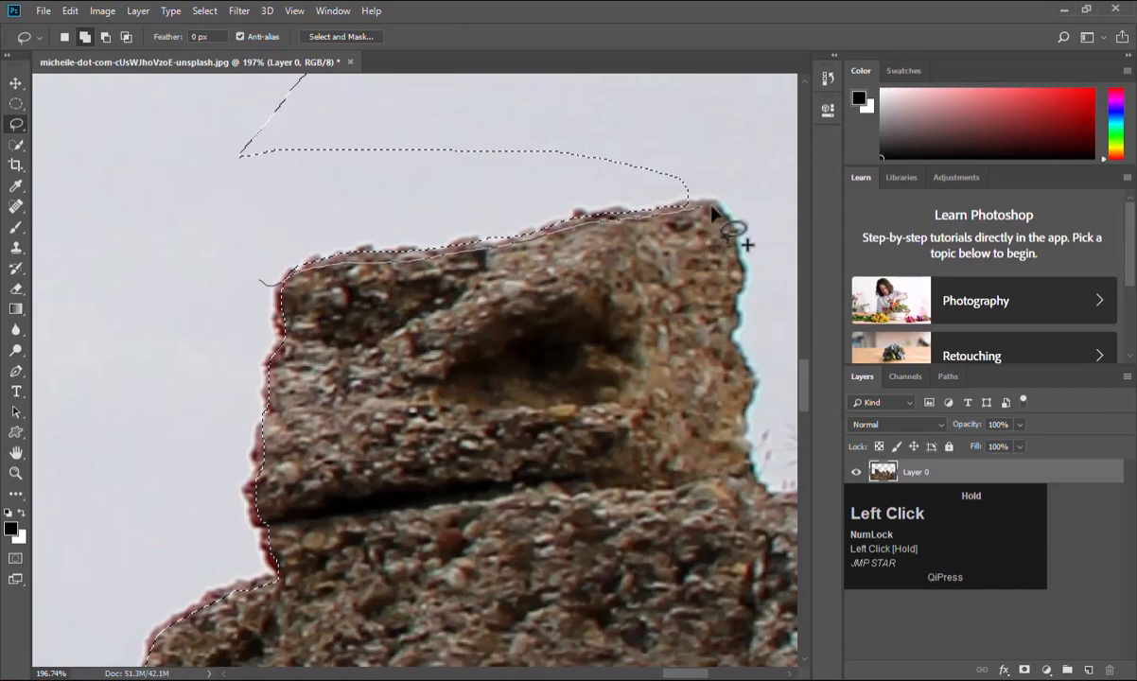
{"action": "mouse_move", "coordinate": [712, 210]}
{"action": "left_mouse_down"}
{"action": "mouse_move", "coordinate": [677, 130]}
{"action": "mouse_move", "coordinate": [390, 83]}
{"action": "left_mouse_up"}
{"action": "left_click_drag", "start_coordinate": [231, 149], "coordinate": [236, 153]}
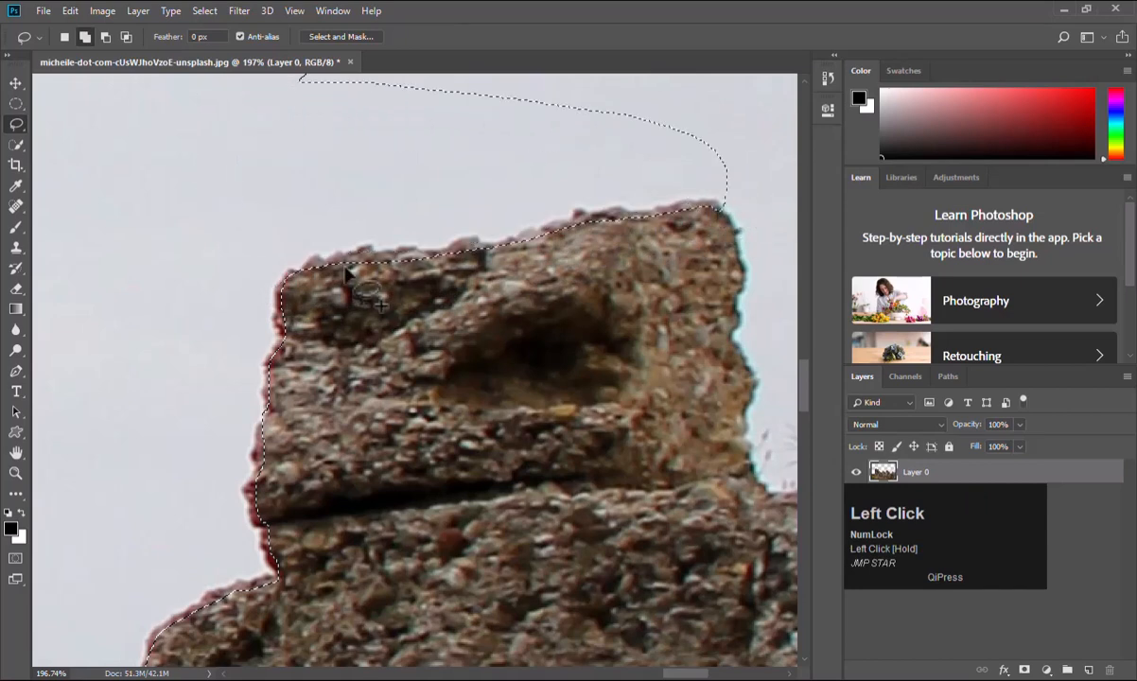
Lasso down the topmost block's far side, into the corner and along the next block's top edge, closing through the sky.
{"action": "key", "text": "space"}
{"action": "mouse_move", "coordinate": [584, 300]}
{"action": "left_mouse_down"}
{"action": "mouse_move", "coordinate": [297, 350]}
{"action": "mouse_move", "coordinate": [279, 335]}
{"action": "left_mouse_up"}
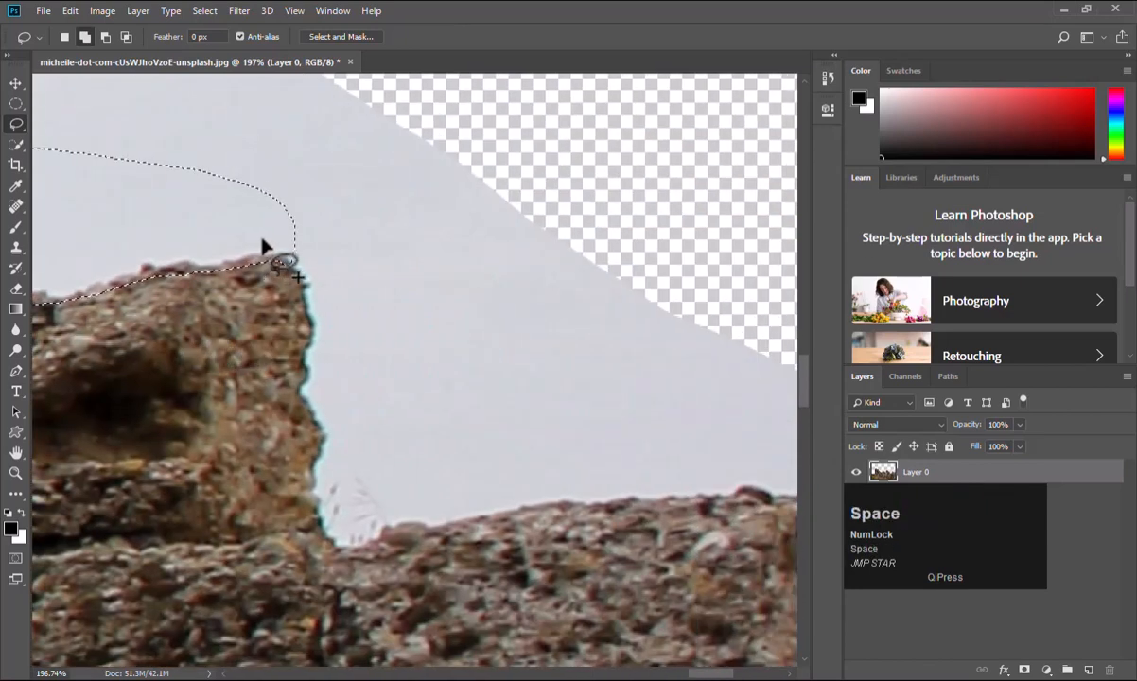
{"action": "mouse_move", "coordinate": [265, 242]}
{"action": "left_mouse_down"}
{"action": "mouse_move", "coordinate": [286, 255]}
{"action": "mouse_move", "coordinate": [301, 300]}
{"action": "mouse_move", "coordinate": [299, 387]}
{"action": "left_mouse_up"}
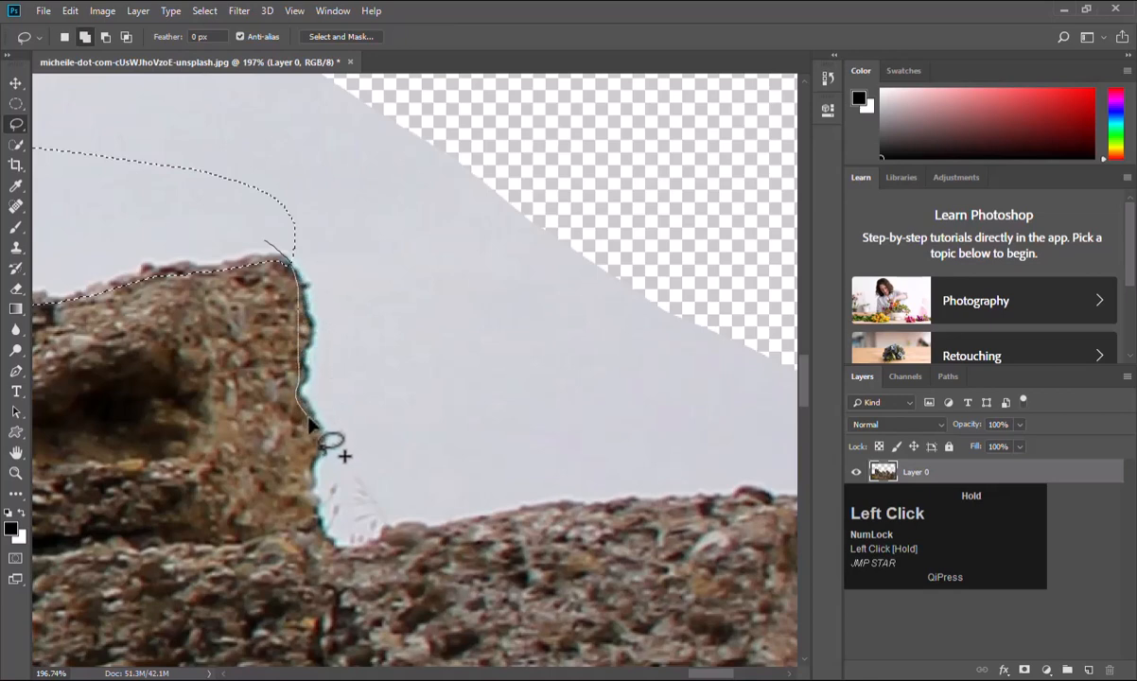
{"action": "left_click_drag", "start_coordinate": [319, 435], "coordinate": [307, 507]}
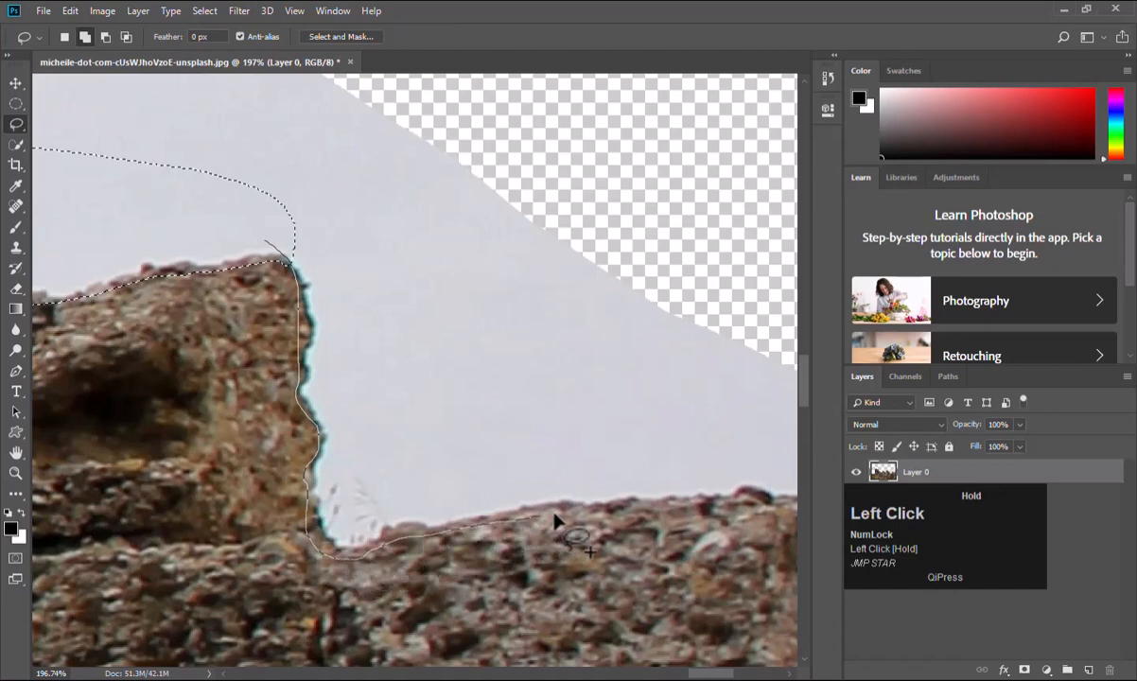
{"action": "left_click_drag", "start_coordinate": [555, 520], "coordinate": [625, 512]}
{"action": "mouse_move", "coordinate": [756, 497]}
{"action": "left_mouse_down"}
{"action": "mouse_move", "coordinate": [601, 203]}
{"action": "mouse_move", "coordinate": [305, 203]}
{"action": "mouse_move", "coordinate": [319, 262]}
{"action": "left_mouse_up"}
Add the unselected sky above the topmost block to the selection, overlapping the transparent area.
{"action": "left_click_drag", "start_coordinate": [344, 319], "coordinate": [424, 459]}
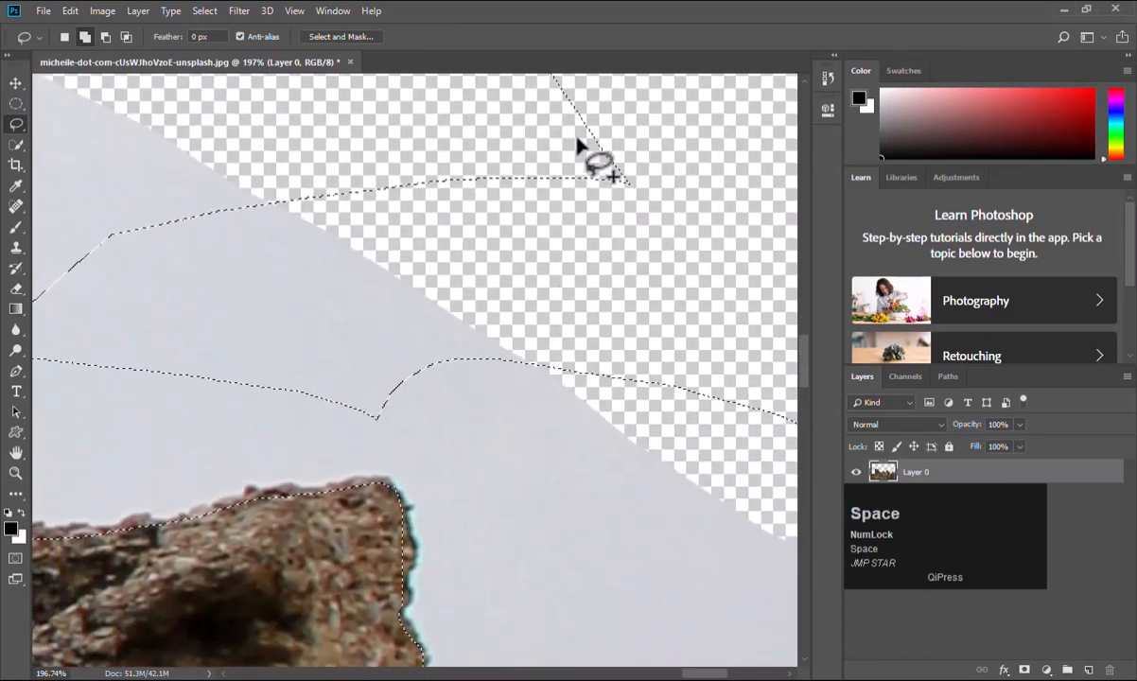
{"action": "mouse_move", "coordinate": [497, 104]}
{"action": "left_mouse_down"}
{"action": "mouse_move", "coordinate": [647, 350]}
{"action": "mouse_move", "coordinate": [560, 405]}
{"action": "mouse_move", "coordinate": [429, 431]}
{"action": "left_mouse_up"}
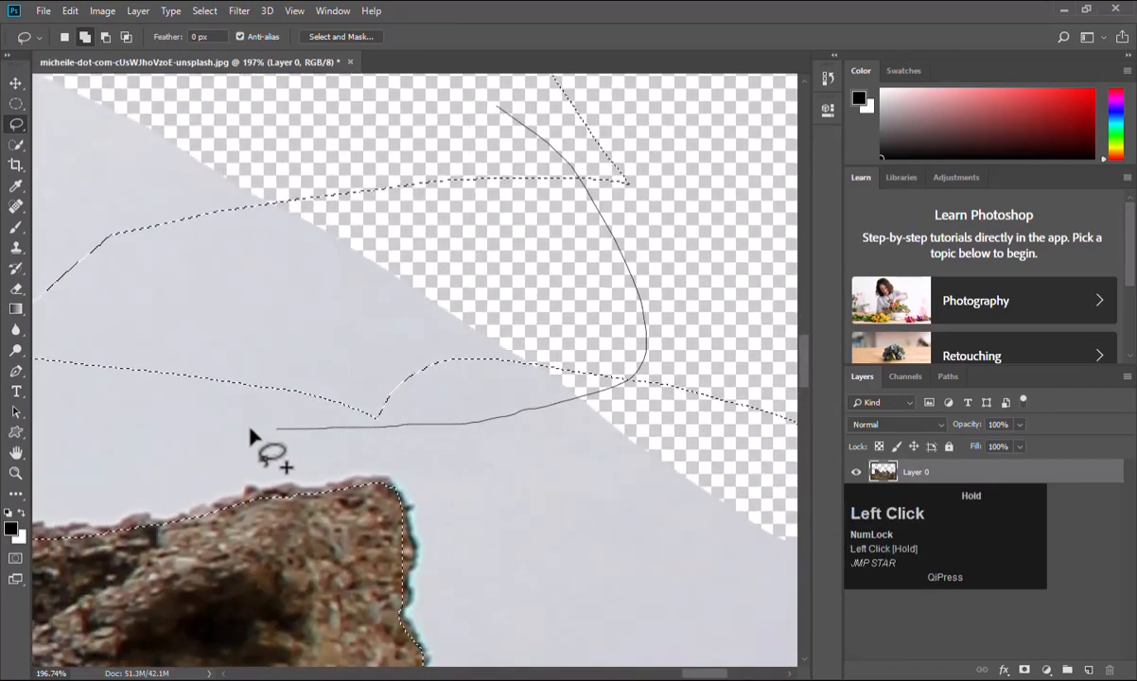
{"action": "mouse_move", "coordinate": [60, 401]}
{"action": "left_mouse_down"}
{"action": "mouse_move", "coordinate": [437, 115]}
{"action": "mouse_move", "coordinate": [503, 106]}
{"action": "left_mouse_up"}
{"action": "left_click_drag", "start_coordinate": [388, 240], "coordinate": [582, 235]}
{"action": "mouse_move", "coordinate": [238, 233]}
{"action": "left_mouse_down"}
{"action": "mouse_move", "coordinate": [413, 231]}
{"action": "mouse_move", "coordinate": [406, 159]}
{"action": "left_mouse_up"}
Lasso along the last block's top edge, around its corner and down its outer side to the photo's border, closing through the sky.
{"action": "left_click_drag", "start_coordinate": [615, 347], "coordinate": [154, 159]}
{"action": "left_click_drag", "start_coordinate": [431, 298], "coordinate": [223, 246]}
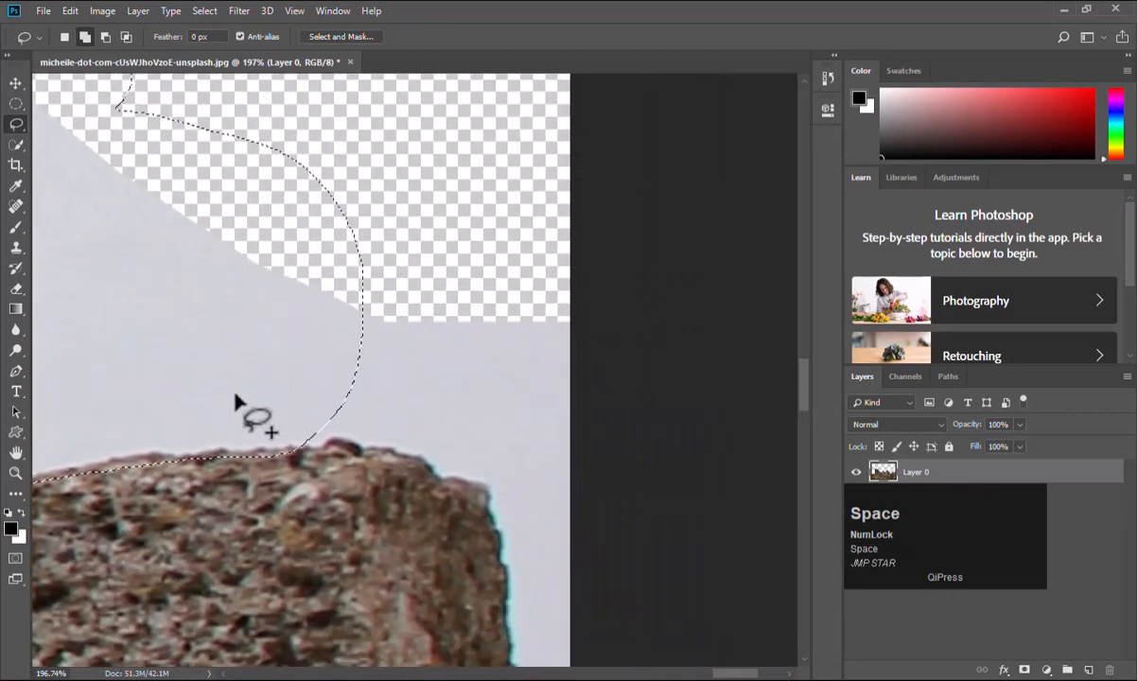
{"action": "left_click_drag", "start_coordinate": [253, 423], "coordinate": [296, 442]}
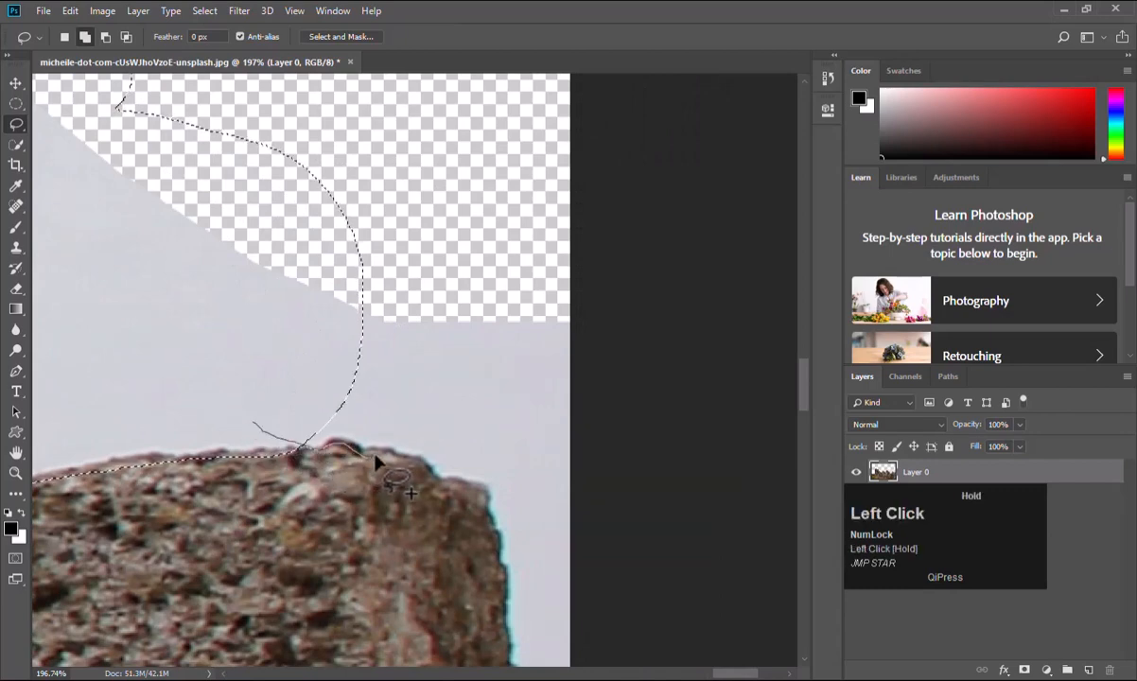
{"action": "mouse_move", "coordinate": [374, 459]}
{"action": "left_mouse_down"}
{"action": "mouse_move", "coordinate": [438, 490]}
{"action": "mouse_move", "coordinate": [493, 558]}
{"action": "mouse_move", "coordinate": [503, 615]}
{"action": "mouse_move", "coordinate": [490, 423]}
{"action": "mouse_move", "coordinate": [505, 505]}
{"action": "mouse_move", "coordinate": [505, 567]}
{"action": "mouse_move", "coordinate": [491, 589]}
{"action": "left_mouse_up"}
{"action": "key", "text": "space"}
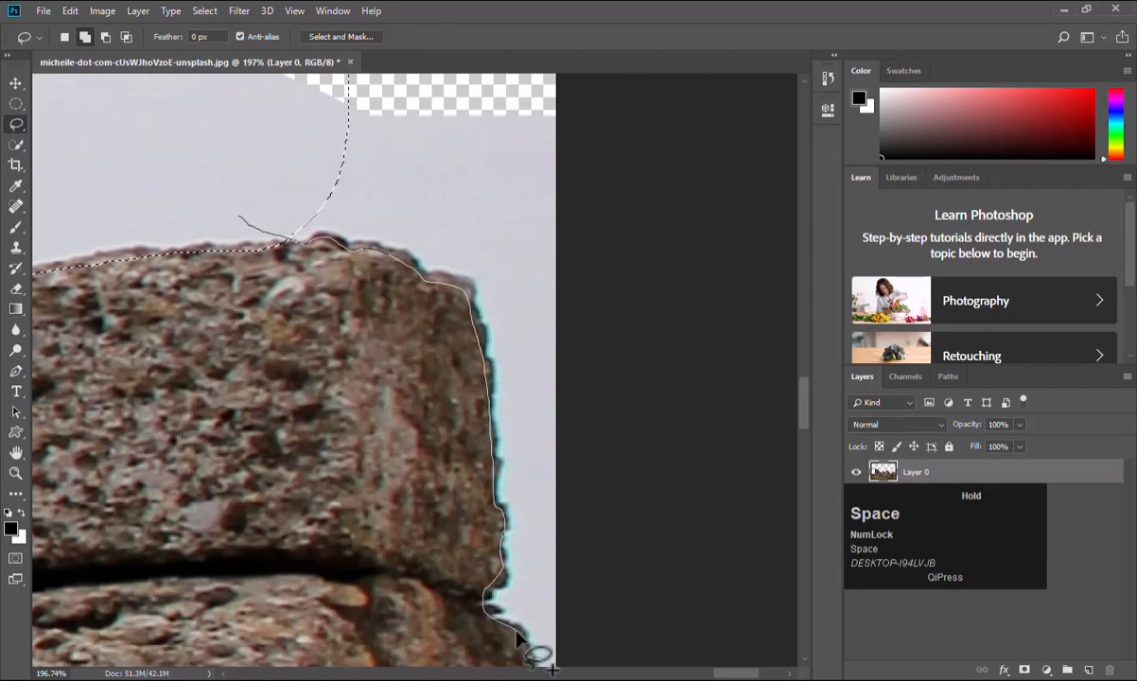
{"action": "key", "text": "space"}
{"action": "mouse_move", "coordinate": [515, 631]}
{"action": "left_mouse_down"}
{"action": "mouse_move", "coordinate": [460, 425]}
{"action": "mouse_move", "coordinate": [480, 483]}
{"action": "mouse_move", "coordinate": [599, 308]}
{"action": "mouse_move", "coordinate": [643, 320]}
{"action": "mouse_move", "coordinate": [680, 550]}
{"action": "mouse_move", "coordinate": [643, 160]}
{"action": "mouse_move", "coordinate": [321, 201]}
{"action": "mouse_move", "coordinate": [296, 430]}
{"action": "left_mouse_up"}
{"action": "key", "text": "space"}
Add the thin horizontal sky gap and the narrow gap below it, between the stones beside the shrub, to the selection.
{"action": "scroll", "coordinate": [348, 413], "scroll_direction": "down", "scroll_amount": 1, "text": "alt"}
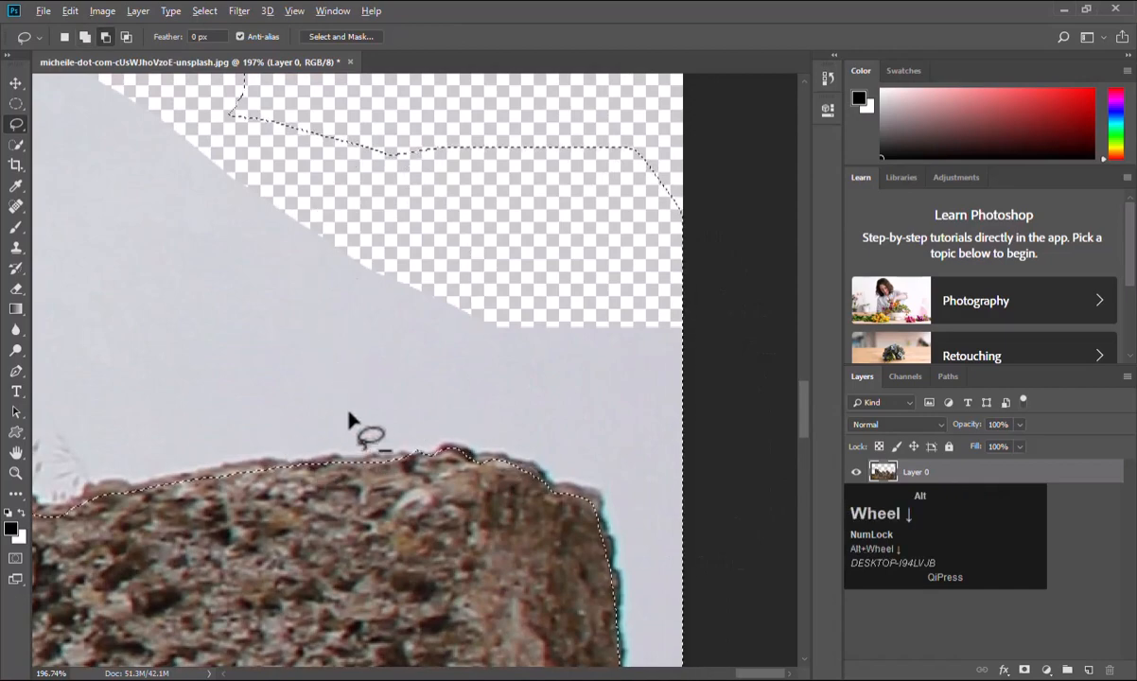
{"action": "scroll", "coordinate": [349, 413], "scroll_direction": "down", "scroll_amount": 10, "text": "alt"}
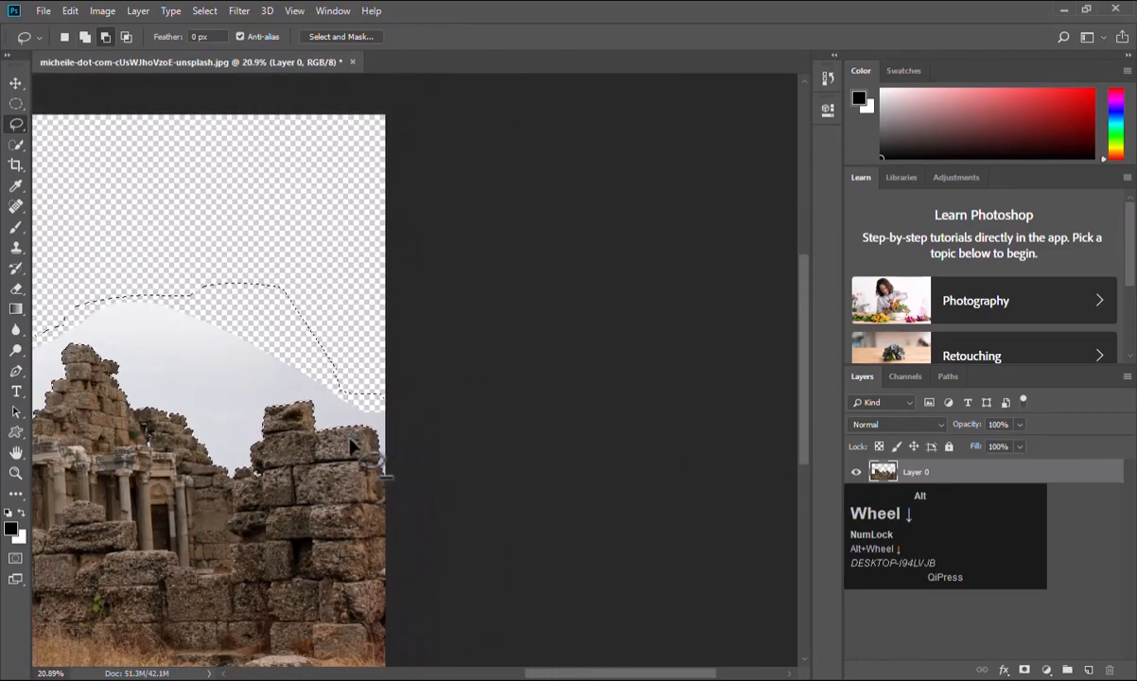
{"action": "scroll", "coordinate": [350, 444], "scroll_direction": "down", "scroll_amount": 1, "text": "alt"}
{"action": "scroll", "coordinate": [579, 395], "scroll_direction": "up", "scroll_amount": 1, "text": "alt"}
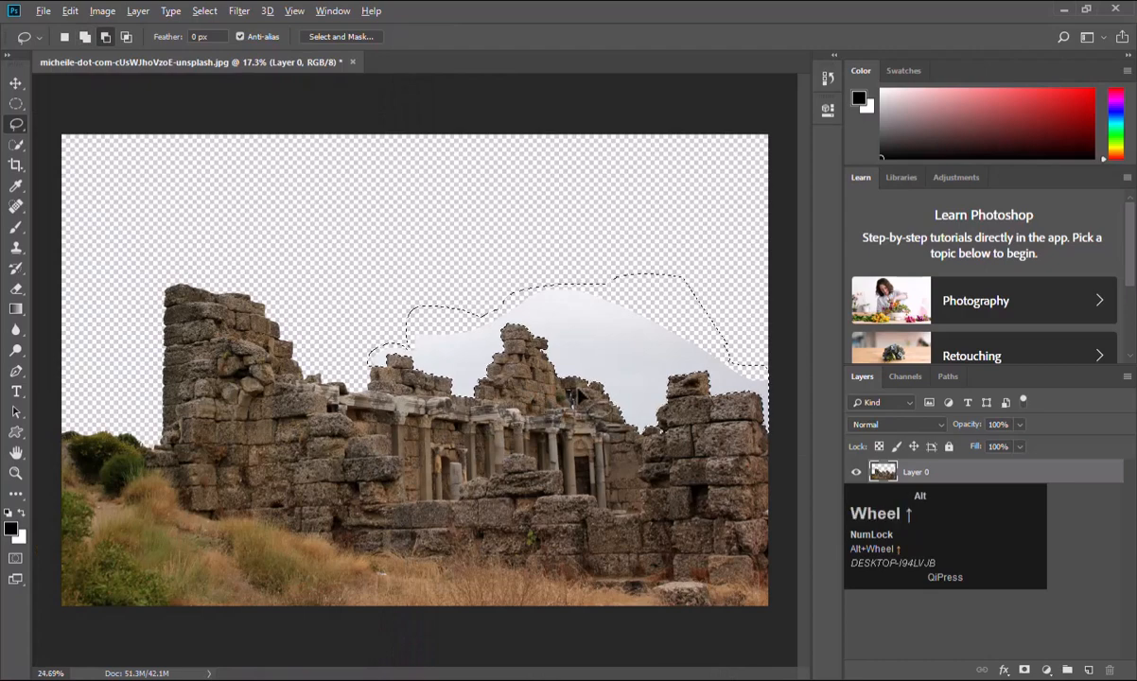
{"action": "scroll", "coordinate": [579, 395], "scroll_direction": "up", "scroll_amount": 11, "text": "alt"}
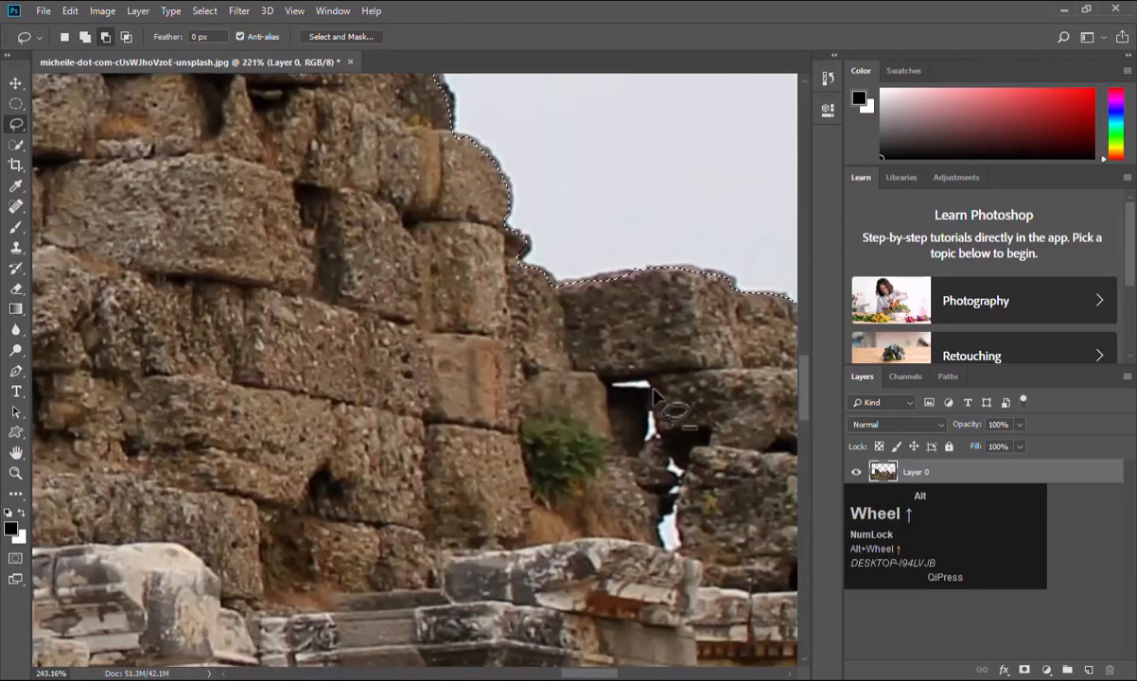
{"action": "scroll", "coordinate": [652, 394], "scroll_direction": "up", "scroll_amount": 3, "text": "alt"}
{"action": "left_click", "coordinate": [636, 363]}
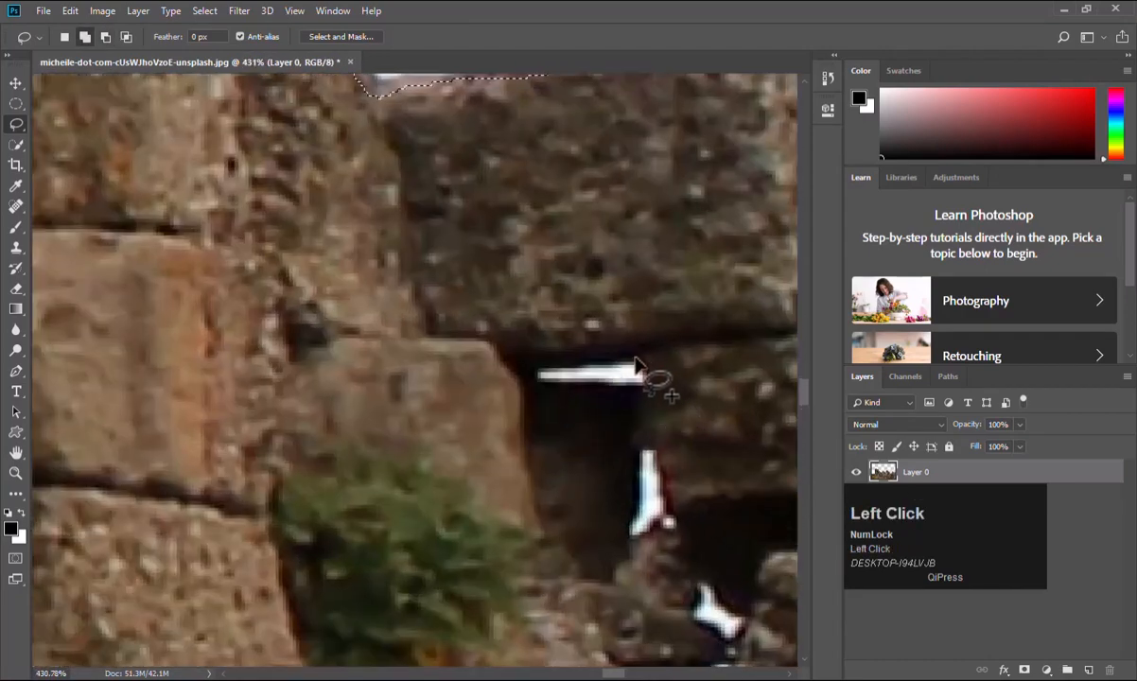
{"action": "mouse_move", "coordinate": [636, 360]}
{"action": "left_mouse_down"}
{"action": "mouse_move", "coordinate": [531, 365]}
{"action": "mouse_move", "coordinate": [535, 383]}
{"action": "mouse_move", "coordinate": [601, 400]}
{"action": "mouse_move", "coordinate": [650, 394]}
{"action": "mouse_move", "coordinate": [647, 371]}
{"action": "left_mouse_up"}
{"action": "mouse_move", "coordinate": [634, 450]}
{"action": "left_mouse_down"}
{"action": "mouse_move", "coordinate": [623, 516]}
{"action": "mouse_move", "coordinate": [664, 514]}
{"action": "mouse_move", "coordinate": [645, 442]}
{"action": "left_mouse_up"}
Add the remaining lower sky gaps between the stones, down to the carved cornice, to the selection.
{"action": "key", "text": "space"}
{"action": "mouse_move", "coordinate": [685, 521]}
{"action": "left_mouse_down"}
{"action": "mouse_move", "coordinate": [622, 470]}
{"action": "mouse_move", "coordinate": [591, 518]}
{"action": "left_mouse_up"}
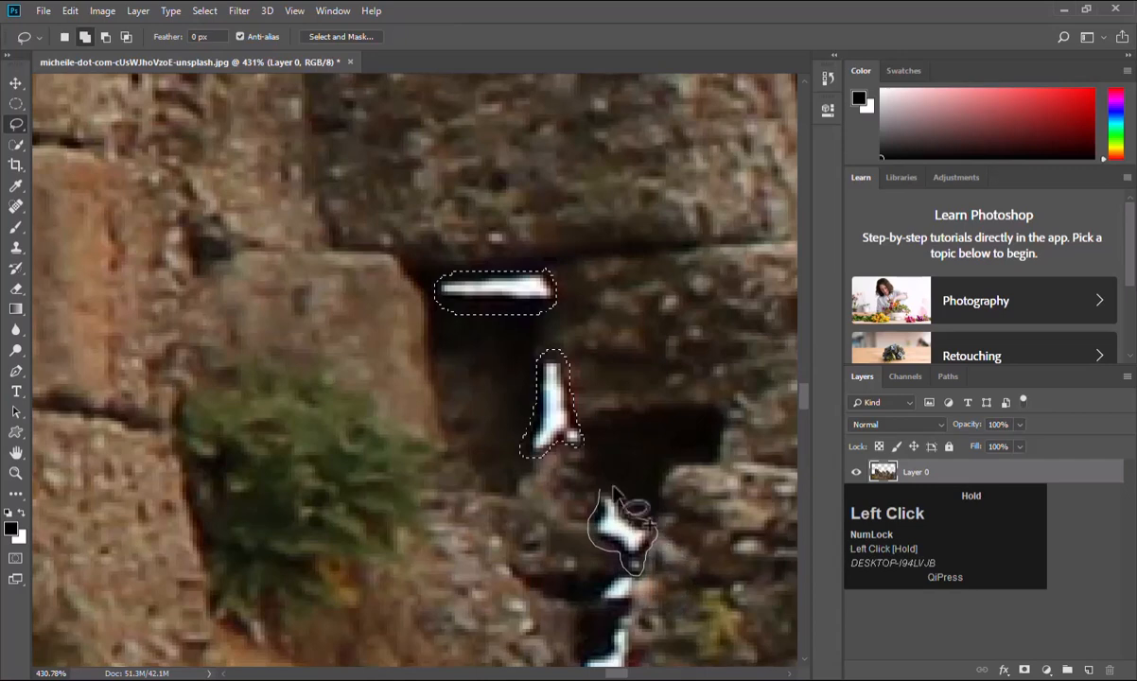
{"action": "mouse_move", "coordinate": [603, 489]}
{"action": "left_mouse_down"}
{"action": "mouse_move", "coordinate": [619, 527]}
{"action": "mouse_move", "coordinate": [508, 309]}
{"action": "left_mouse_up"}
{"action": "key", "text": "space"}
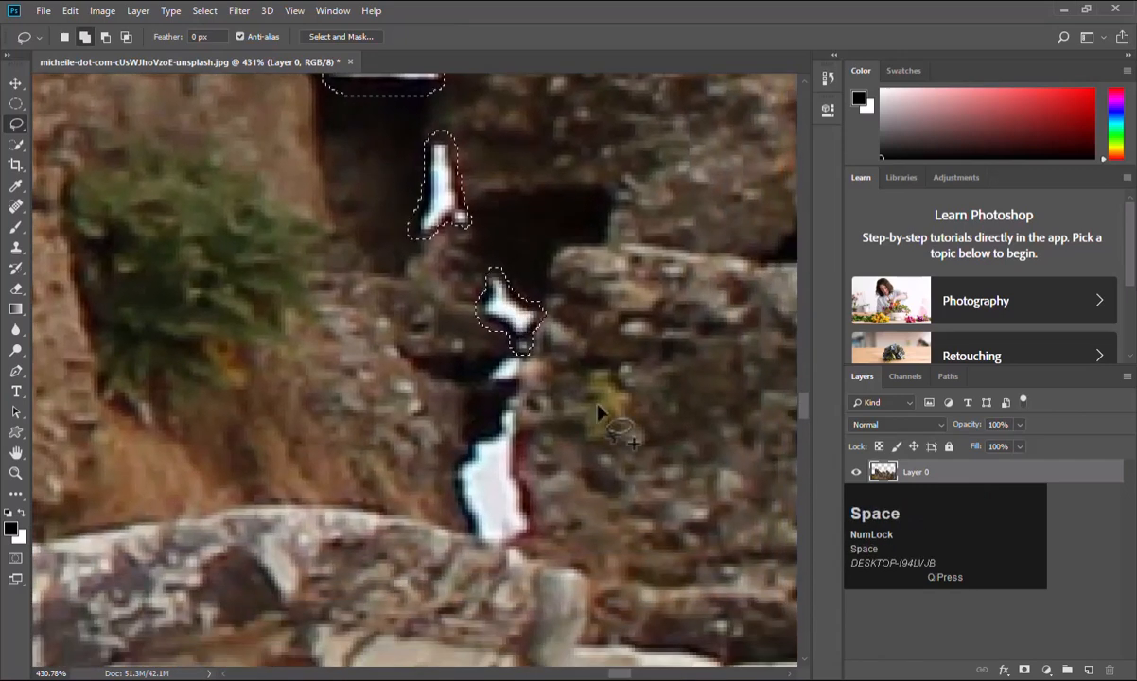
{"action": "mouse_move", "coordinate": [511, 354]}
{"action": "left_mouse_down"}
{"action": "mouse_move", "coordinate": [487, 386]}
{"action": "mouse_move", "coordinate": [511, 356]}
{"action": "mouse_move", "coordinate": [477, 441]}
{"action": "mouse_move", "coordinate": [455, 463]}
{"action": "mouse_move", "coordinate": [461, 522]}
{"action": "left_mouse_up"}
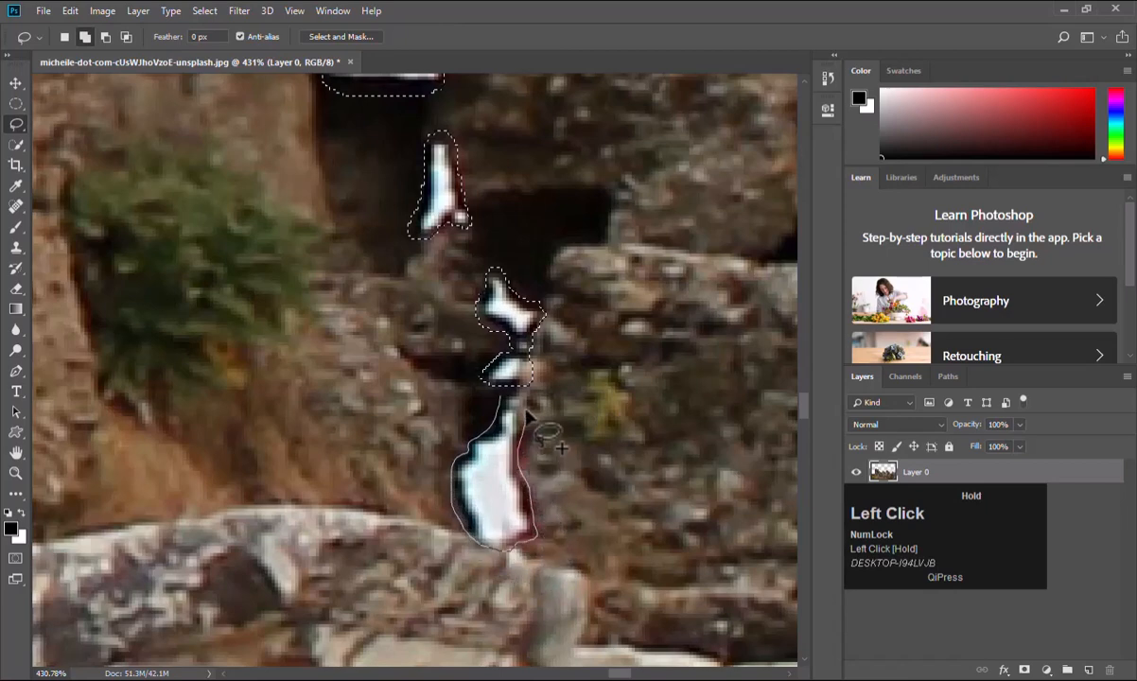
{"action": "left_click_drag", "start_coordinate": [513, 405], "coordinate": [507, 398]}
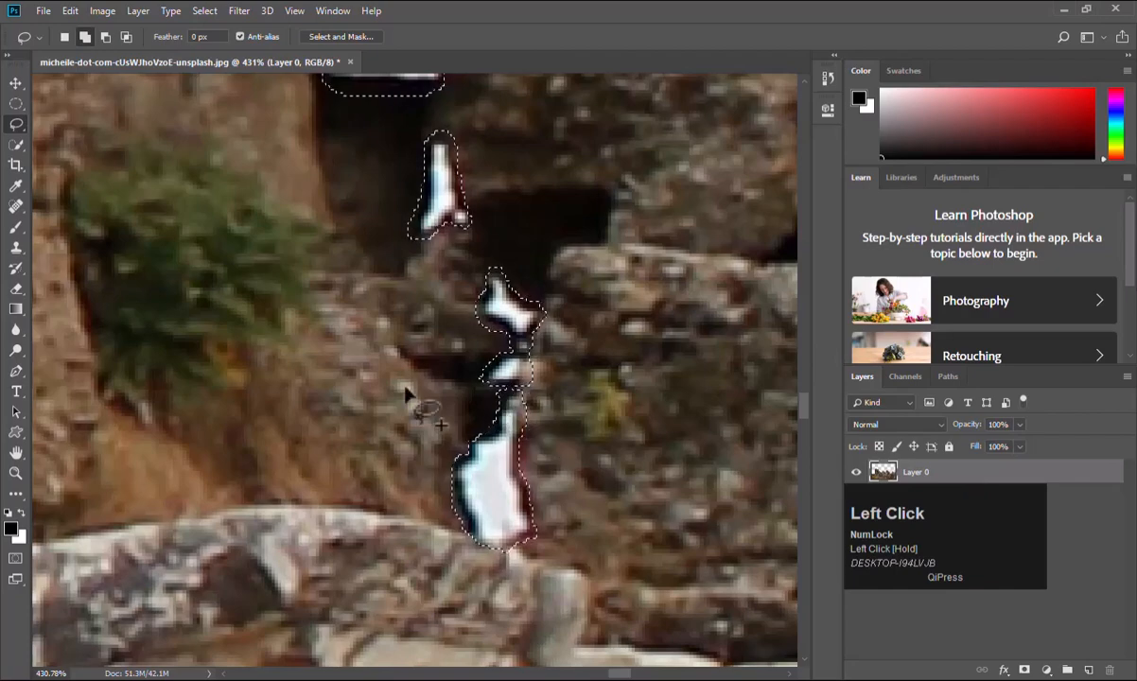
Delete the selected sky and stone gaps to transparency and clear the selection.
{"action": "scroll", "coordinate": [426, 350], "scroll_direction": "down", "scroll_amount": 5}
{"action": "scroll", "coordinate": [433, 350], "scroll_direction": "down", "scroll_amount": 5}
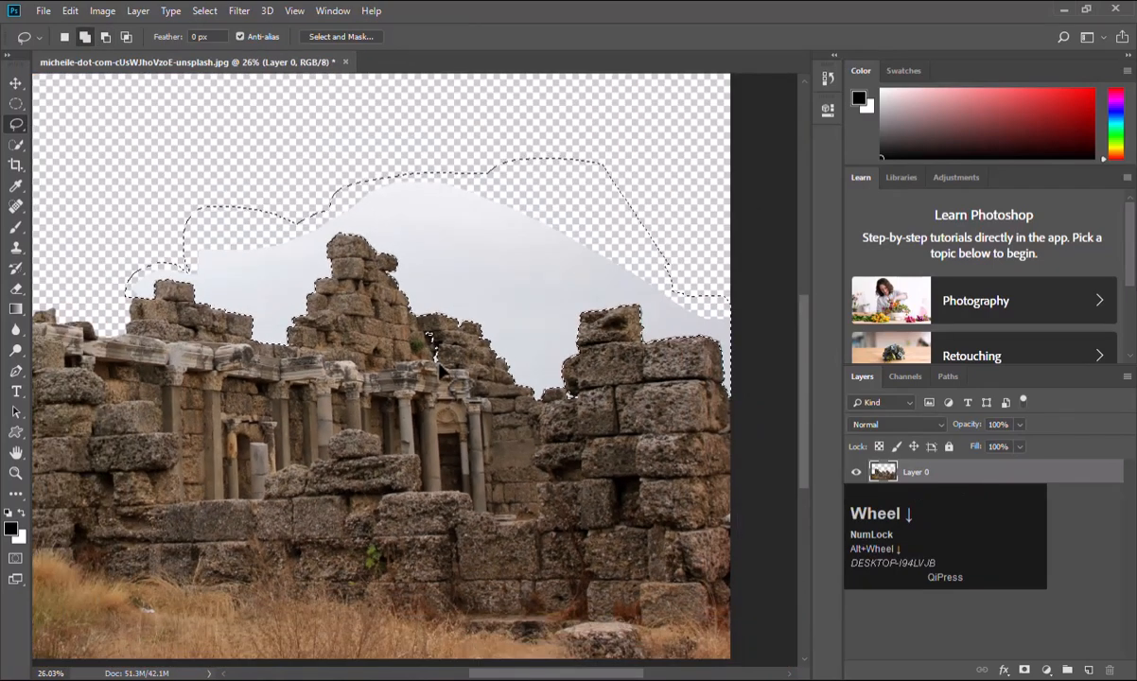
{"action": "key", "text": "Delete"}
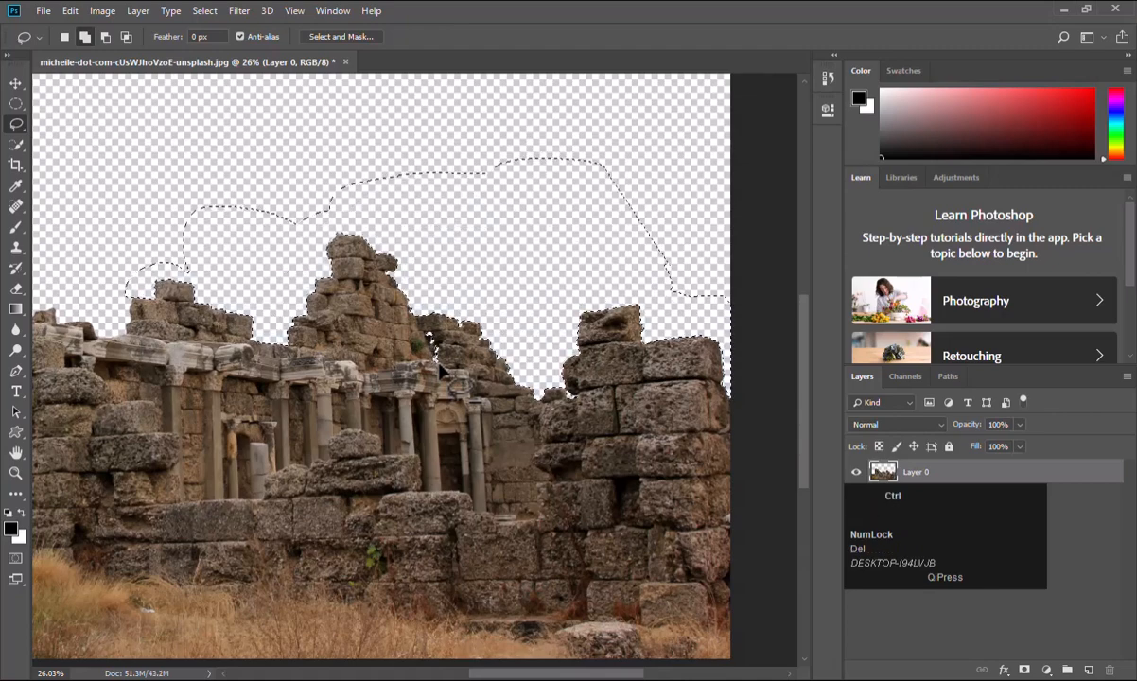
{"action": "key", "text": "ctrl+d"}
{"action": "scroll", "coordinate": [433, 350], "scroll_direction": "down", "scroll_amount": 2}
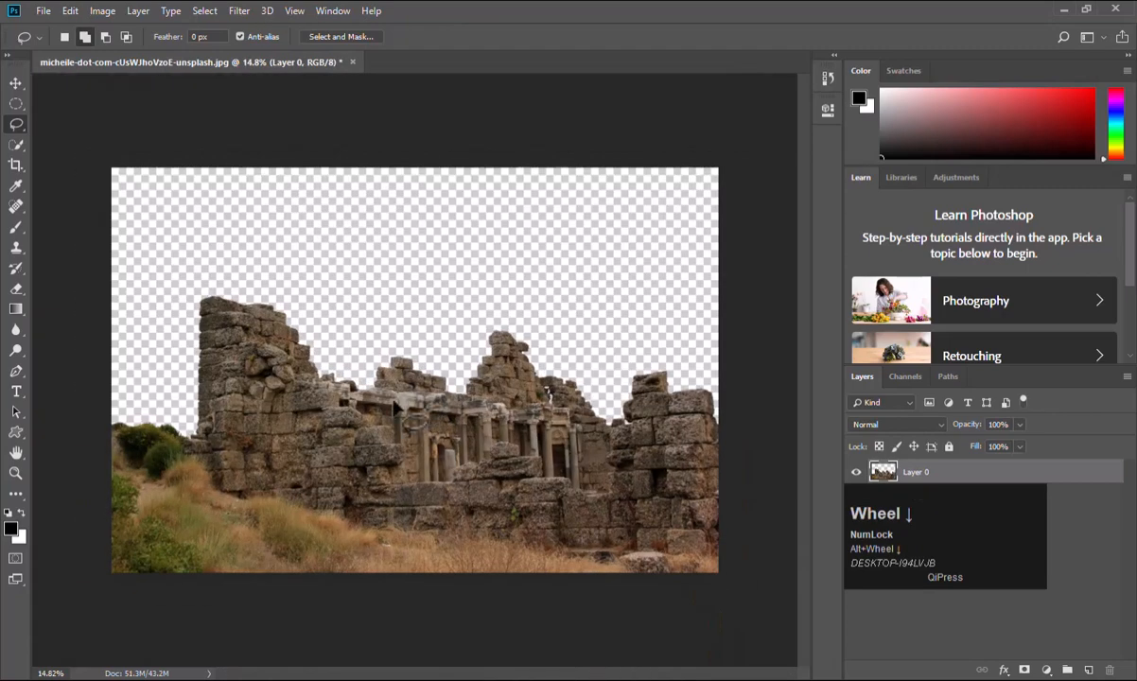
{"action": "left_click", "coordinate": [452, 406]}
{"action": "key", "text": "space"}
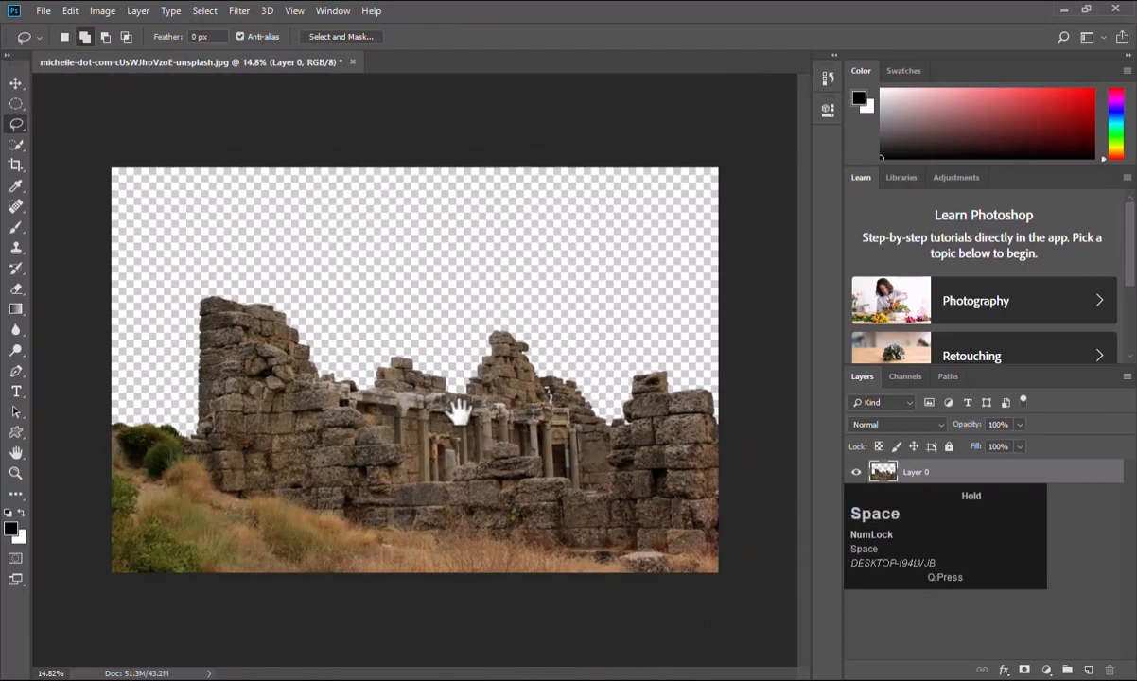
Create a new layer filled with black using the Paint Bucket and place it beneath Layer 0.
{"action": "left_click", "coordinate": [1089, 669]}
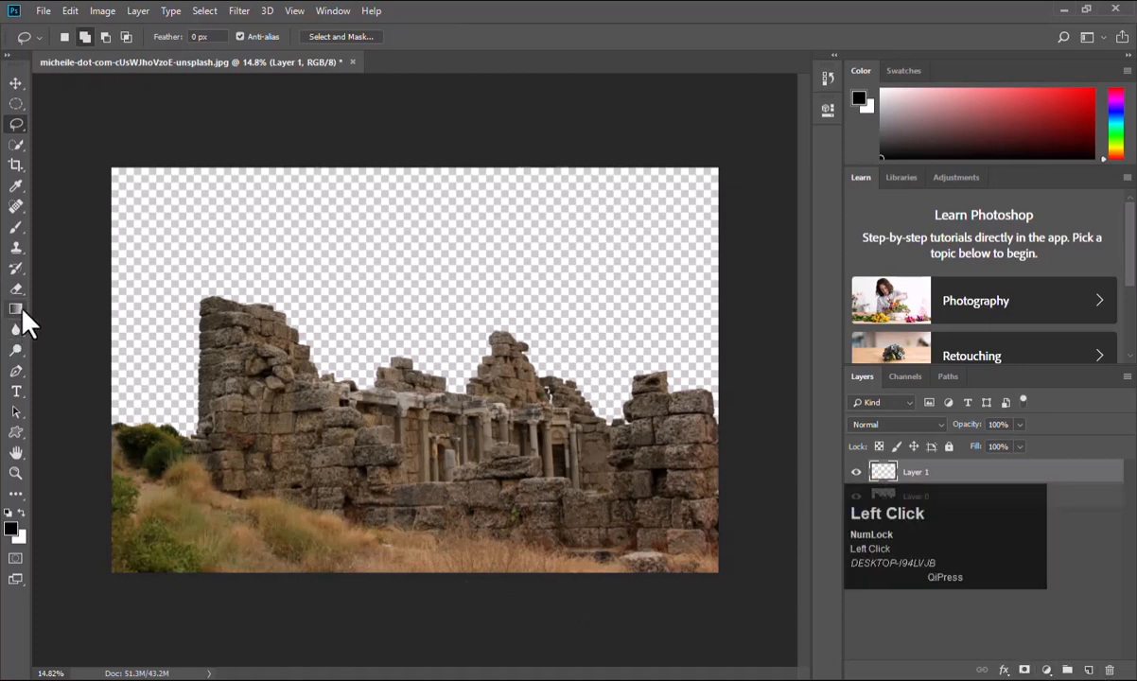
{"action": "left_click_drag", "start_coordinate": [21, 312], "coordinate": [95, 325]}
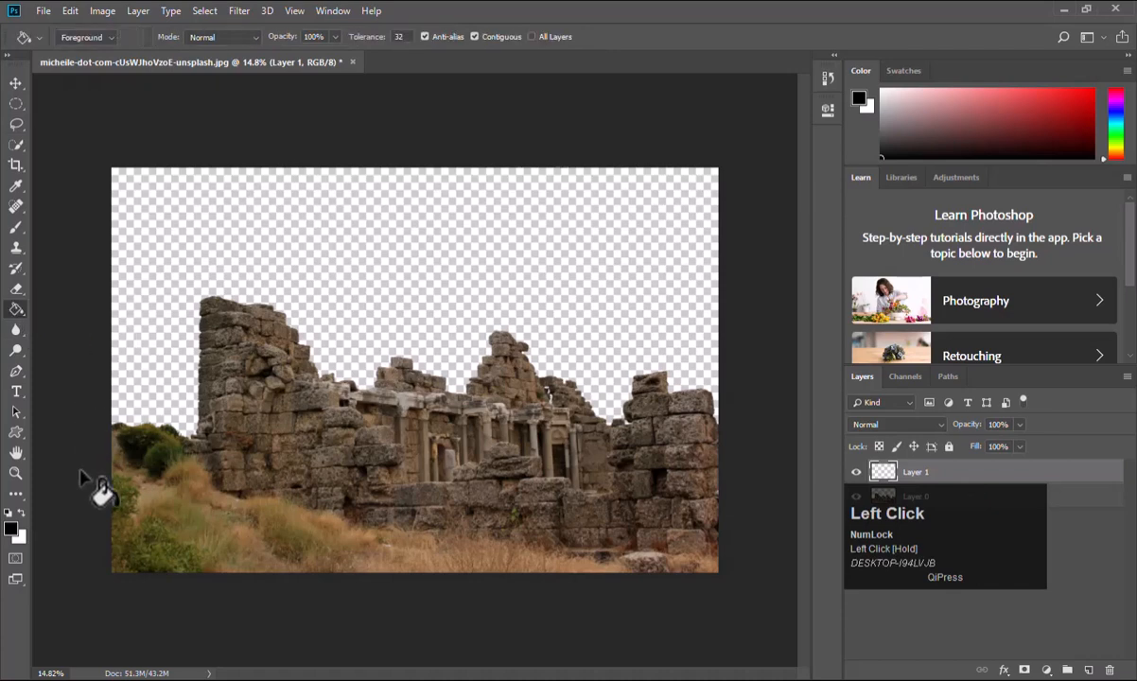
{"action": "left_click", "coordinate": [394, 267]}
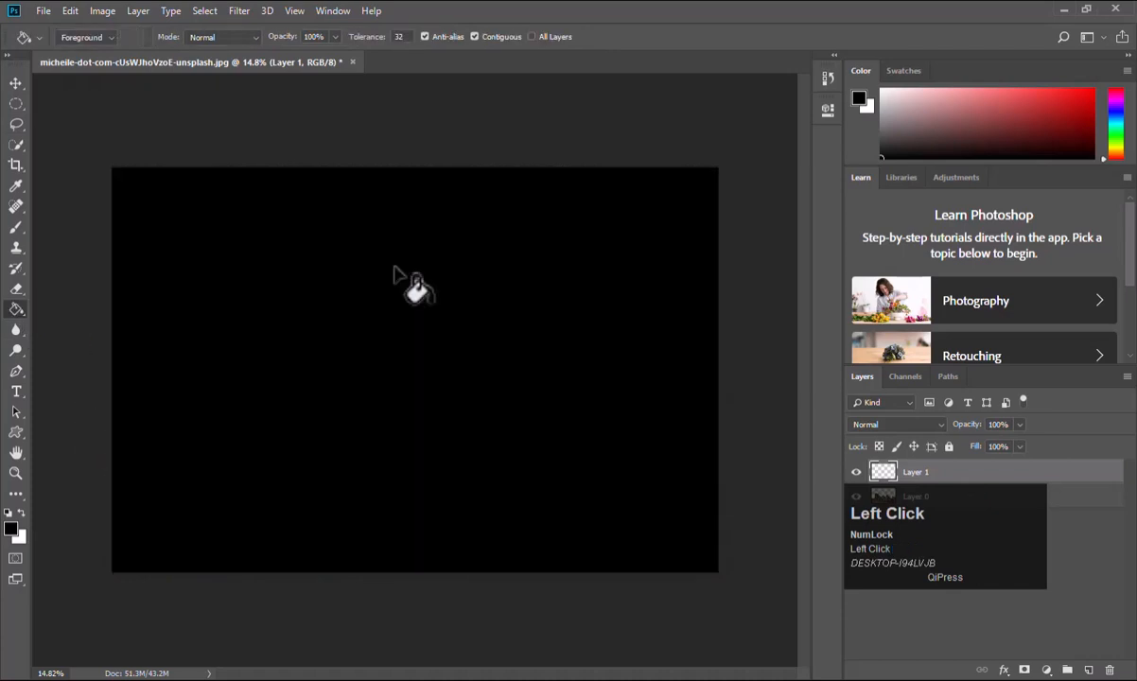
{"action": "left_click", "coordinate": [16, 82]}
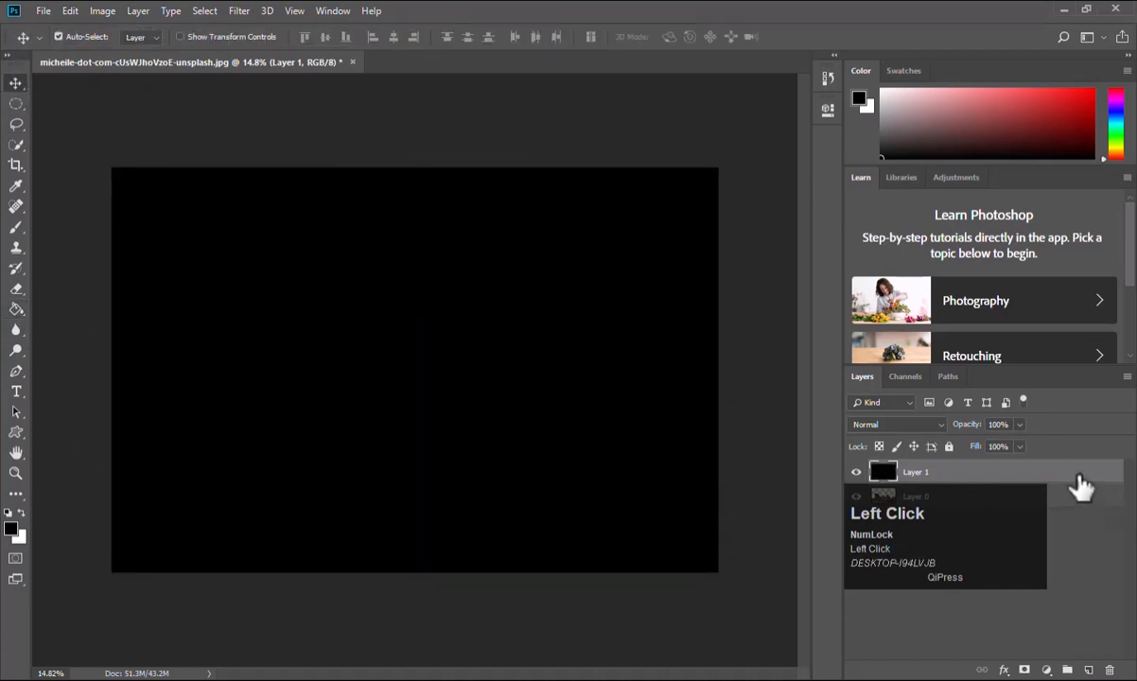
{"action": "left_click_drag", "start_coordinate": [1084, 484], "coordinate": [1086, 530]}
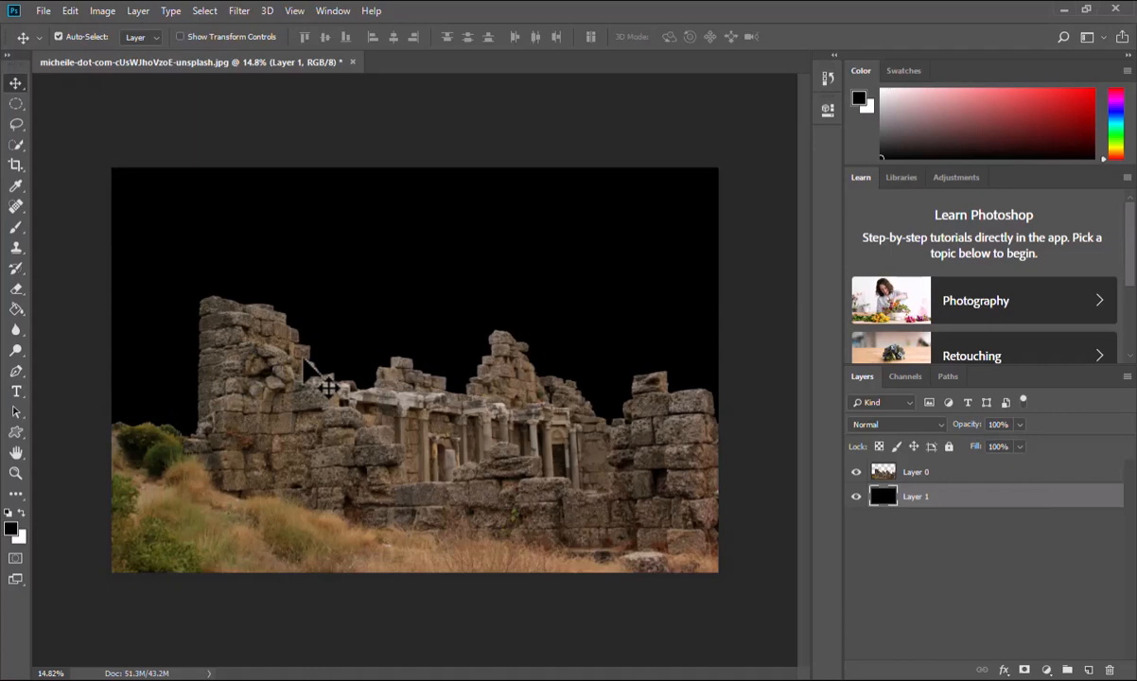
Lasso the pale fringe along the tops of the bushes beside the tall wall, closing the selection through the black background.
{"action": "scroll", "coordinate": [203, 421], "scroll_direction": "up", "scroll_amount": 3}
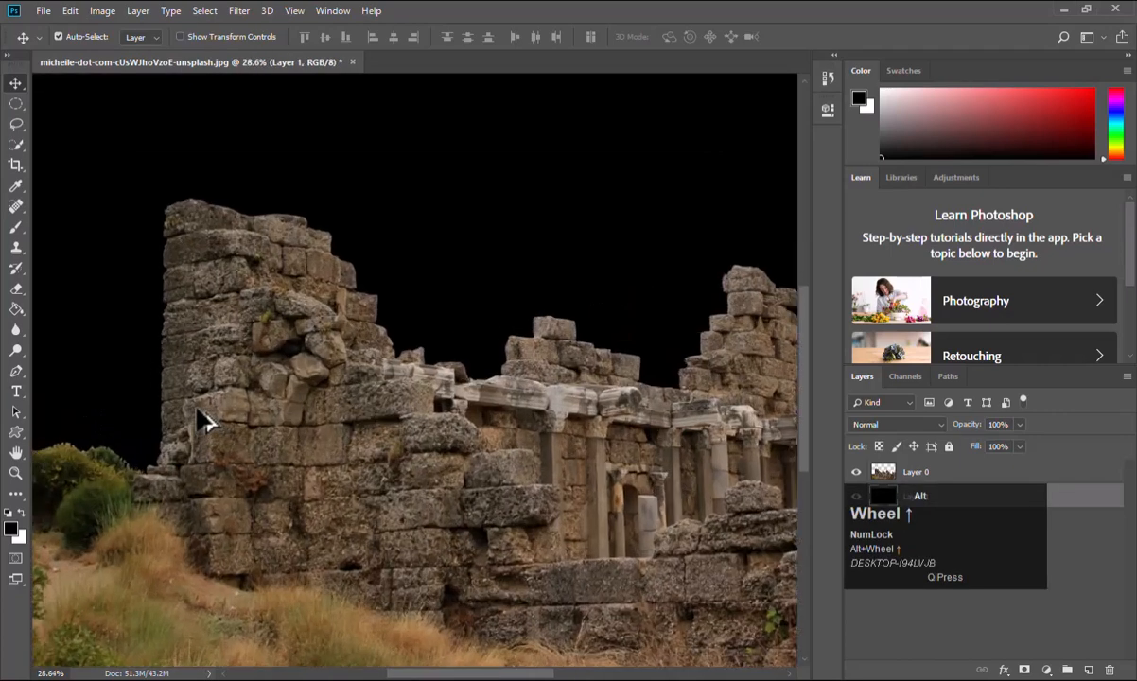
{"action": "left_click_drag", "start_coordinate": [219, 486], "coordinate": [439, 482]}
{"action": "scroll", "coordinate": [206, 473], "scroll_direction": "up", "scroll_amount": 7}
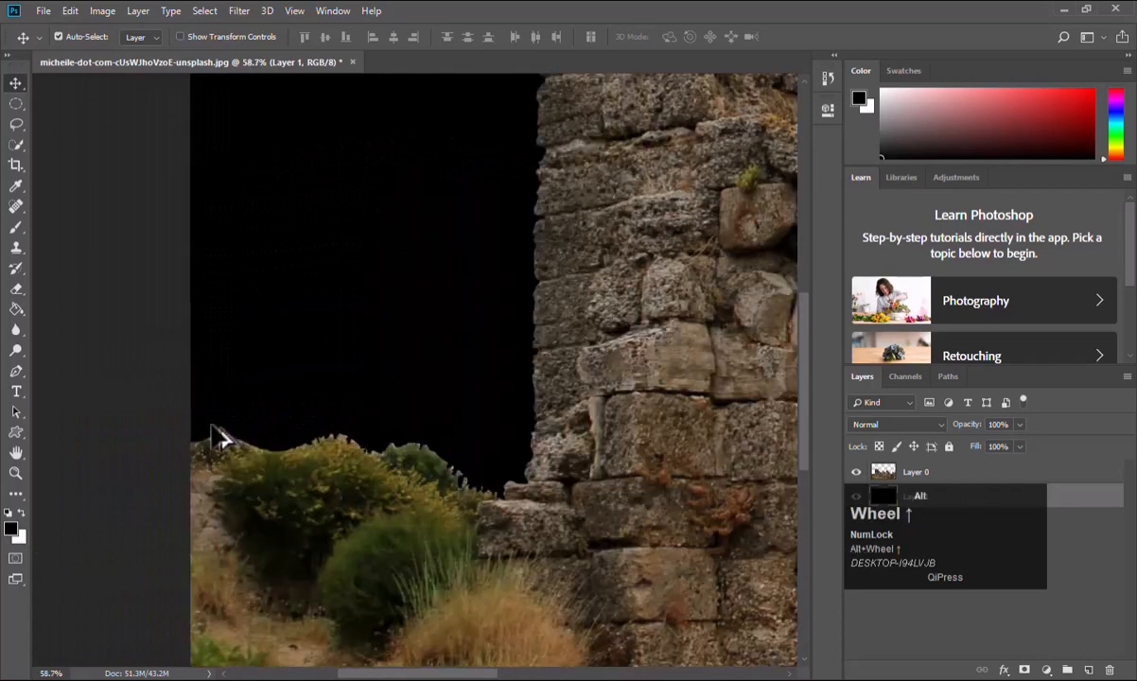
{"action": "left_click_drag", "start_coordinate": [244, 459], "coordinate": [348, 353]}
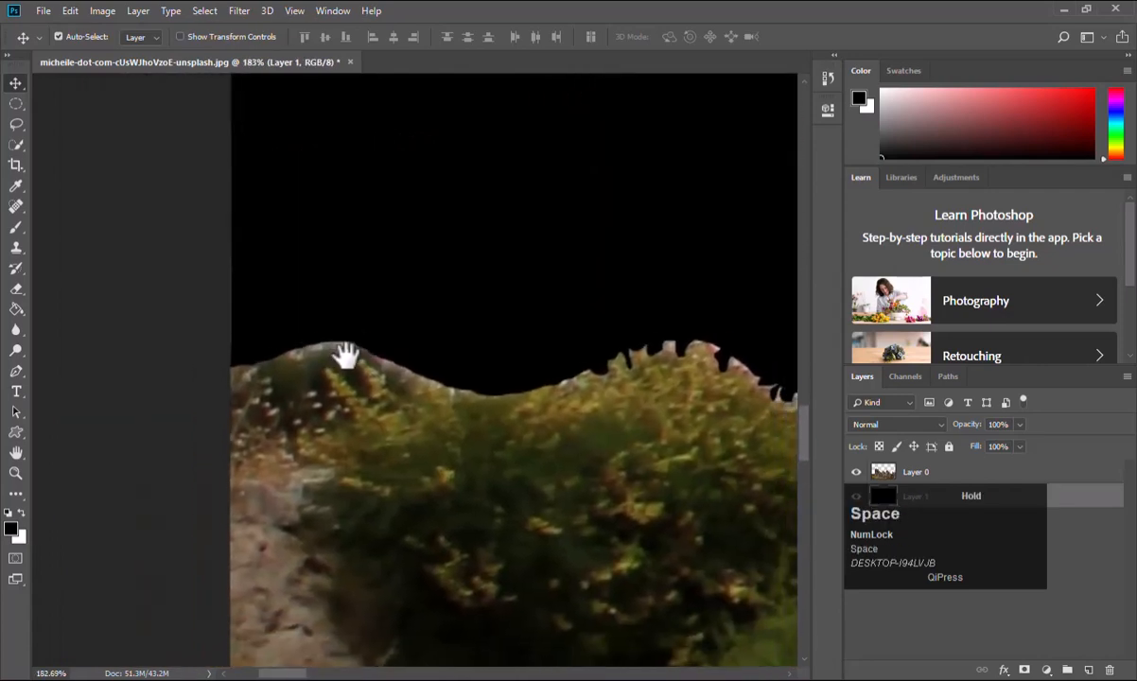
{"action": "left_click", "coordinate": [15, 124]}
{"action": "mouse_move", "coordinate": [266, 351]}
{"action": "left_mouse_down"}
{"action": "mouse_move", "coordinate": [294, 360]}
{"action": "mouse_move", "coordinate": [329, 350]}
{"action": "left_mouse_up"}
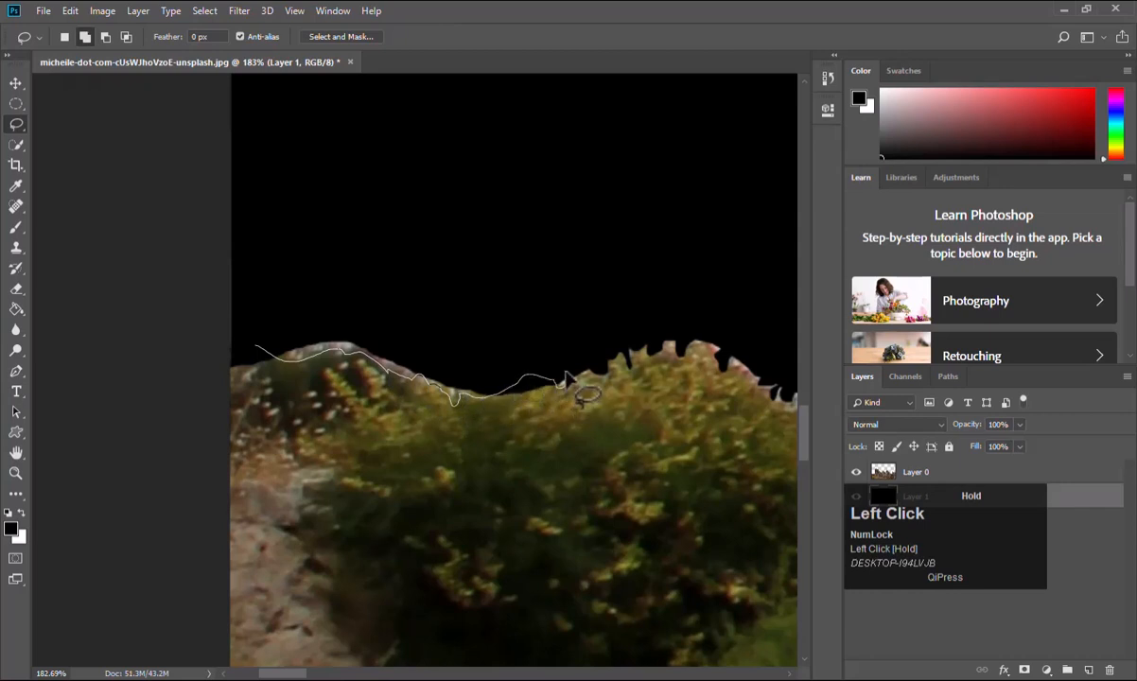
{"action": "mouse_move", "coordinate": [565, 378]}
{"action": "left_mouse_down"}
{"action": "mouse_move", "coordinate": [590, 328]}
{"action": "mouse_move", "coordinate": [658, 316]}
{"action": "mouse_move", "coordinate": [708, 335]}
{"action": "left_mouse_up"}
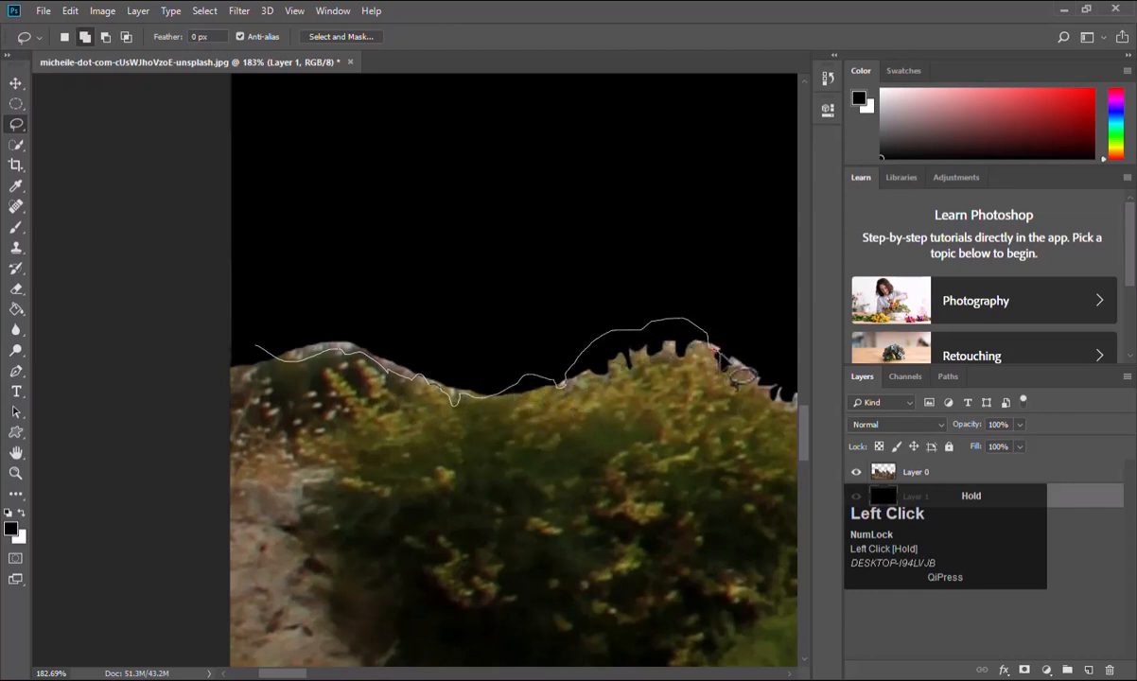
{"action": "mouse_move", "coordinate": [730, 377]}
{"action": "left_mouse_down"}
{"action": "mouse_move", "coordinate": [764, 375]}
{"action": "mouse_move", "coordinate": [761, 326]}
{"action": "mouse_move", "coordinate": [638, 223]}
{"action": "mouse_move", "coordinate": [376, 218]}
{"action": "mouse_move", "coordinate": [273, 273]}
{"action": "mouse_move", "coordinate": [257, 326]}
{"action": "left_mouse_up"}
Delete the selected area from the black layer and undo that deletion.
{"action": "key", "text": "Delete"}
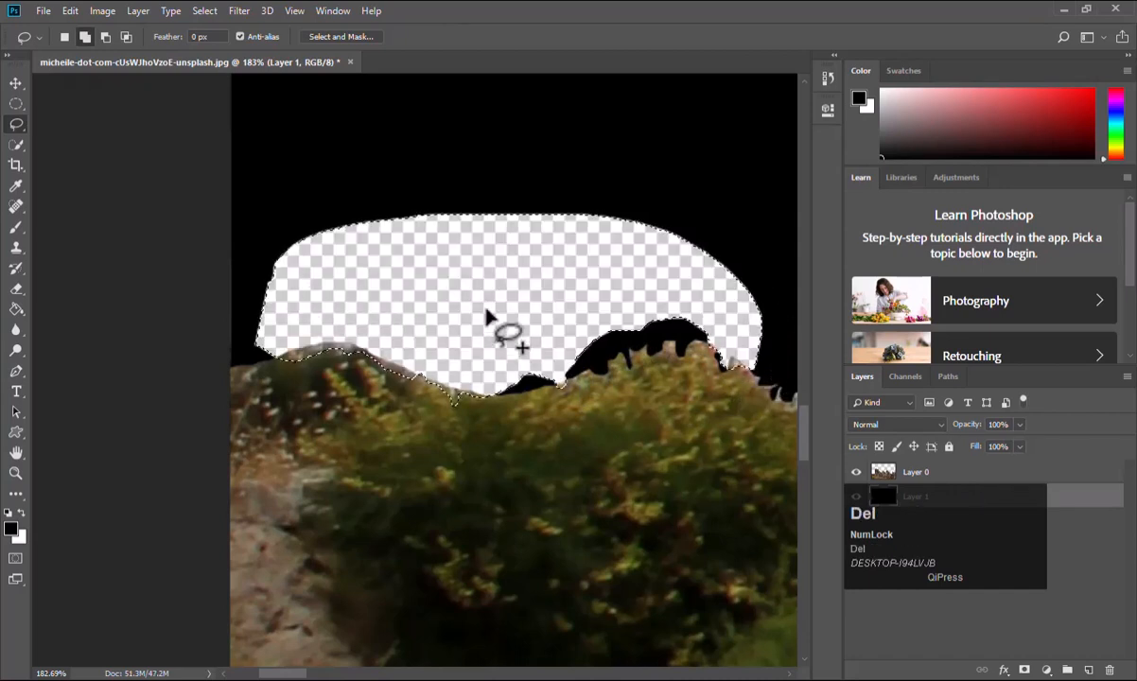
{"action": "key", "text": "alt+Delete"}
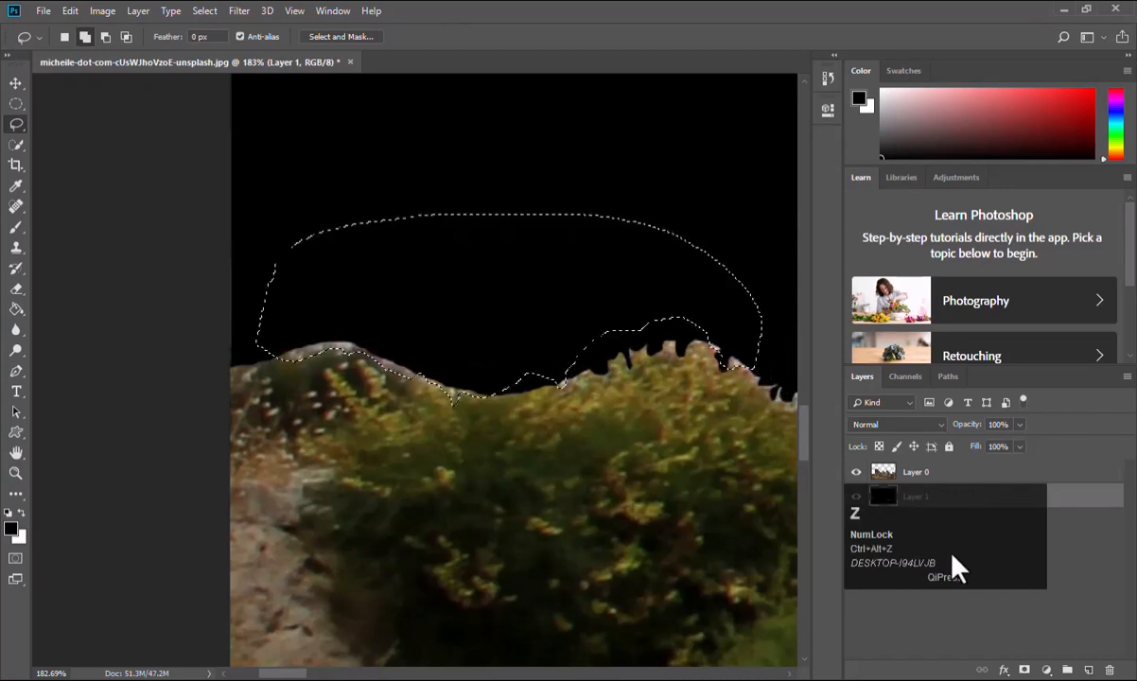
Delete the selected bush fringe from Layer 0 and clear the selection.
{"action": "left_click", "coordinate": [973, 472]}
{"action": "key", "text": "Delete"}
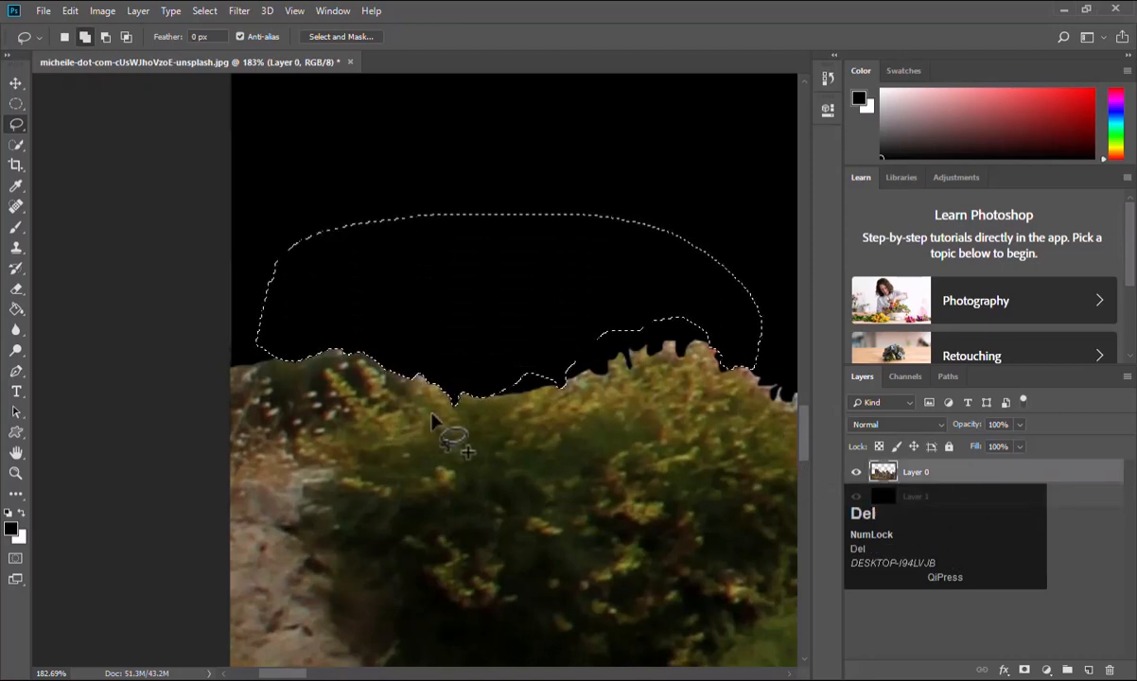
{"action": "scroll", "coordinate": [492, 423], "scroll_direction": "down", "scroll_amount": 3}
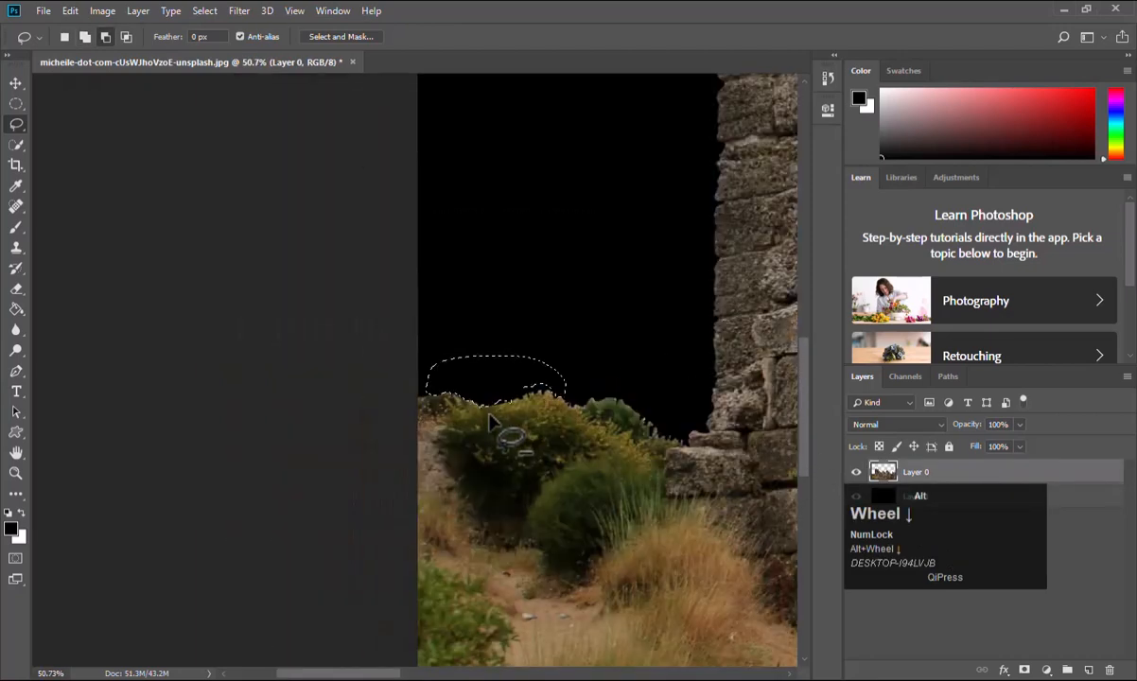
{"action": "left_click", "coordinate": [624, 337]}
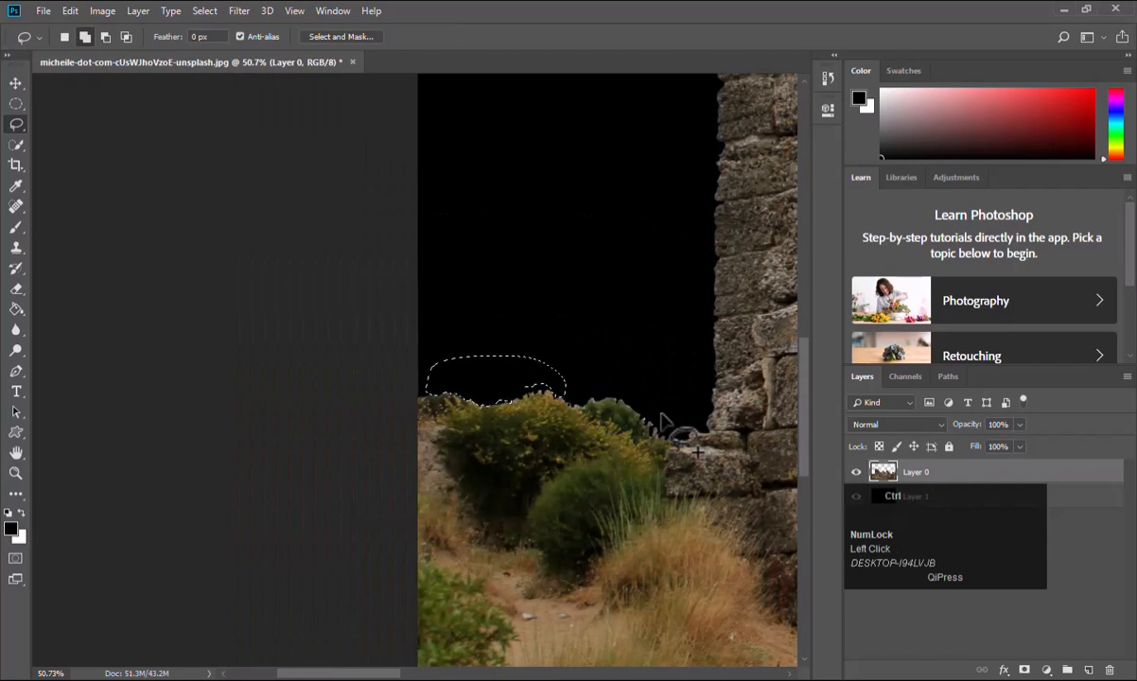
{"action": "key", "text": "ctrl+d"}
Brush black along the bush tops on Layer 0, from the wall's base to the photo's border, with a 40 px brush.
{"action": "key", "text": "b"}
{"action": "left_click_drag", "start_coordinate": [680, 445], "coordinate": [393, 414]}
{"action": "scroll", "coordinate": [394, 416], "scroll_direction": "down", "scroll_amount": 5, "text": "alt"}
{"action": "key", "text": "space"}
{"action": "left_click", "coordinate": [403, 427]}
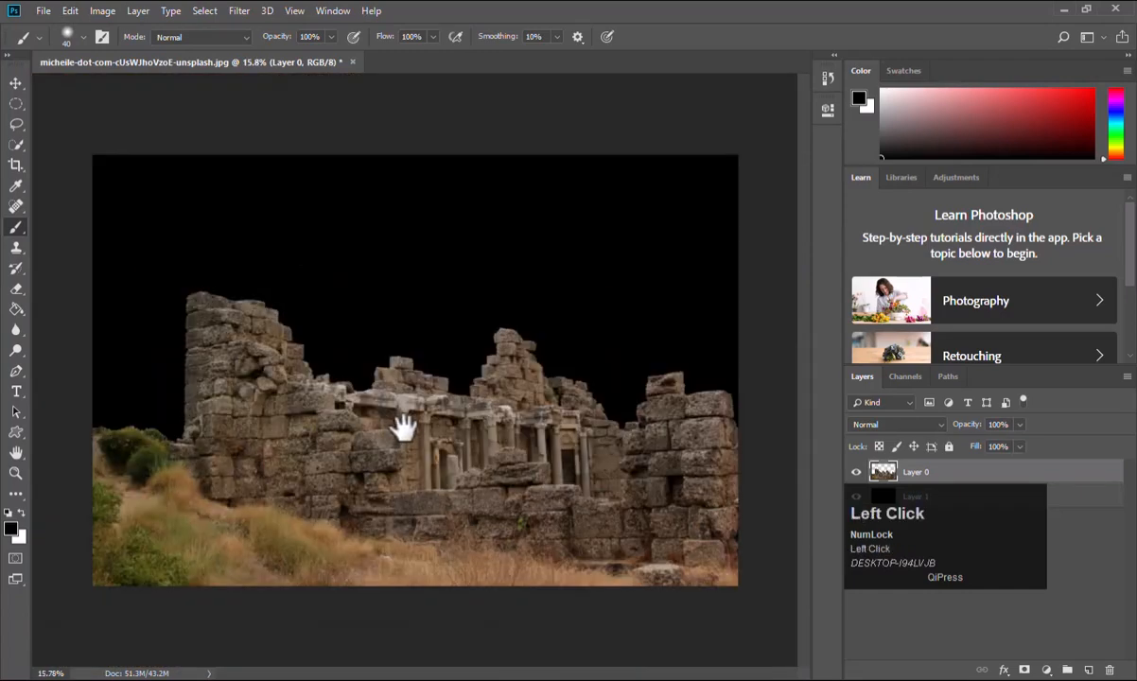